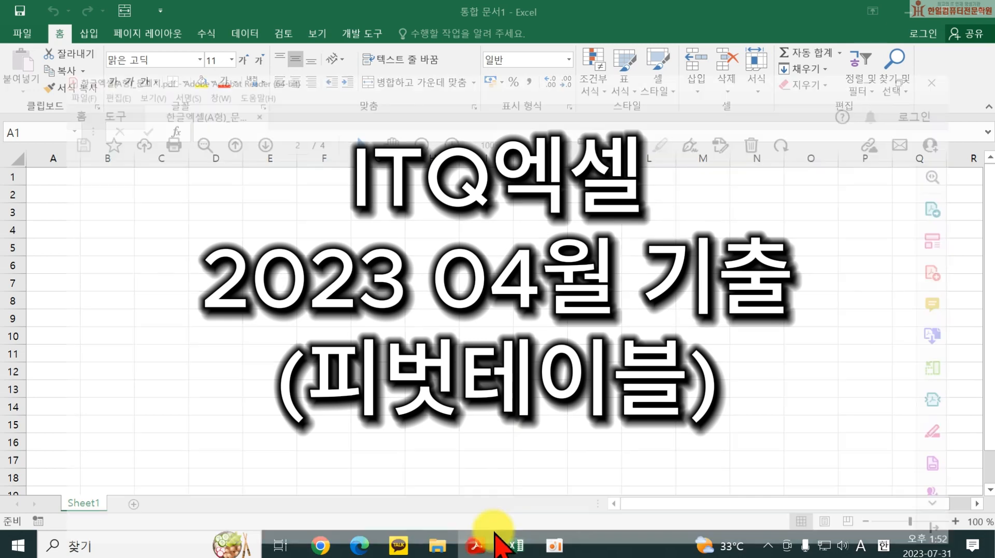
Switch to the exam PDF in Adobe Acrobat Reader and review the general answer instructions on column A width and sheet names.
{"action": "left_click", "coordinate": [477, 544]}
{"action": "scroll", "coordinate": [495, 332], "scroll_direction": "up", "scroll_amount": 10}
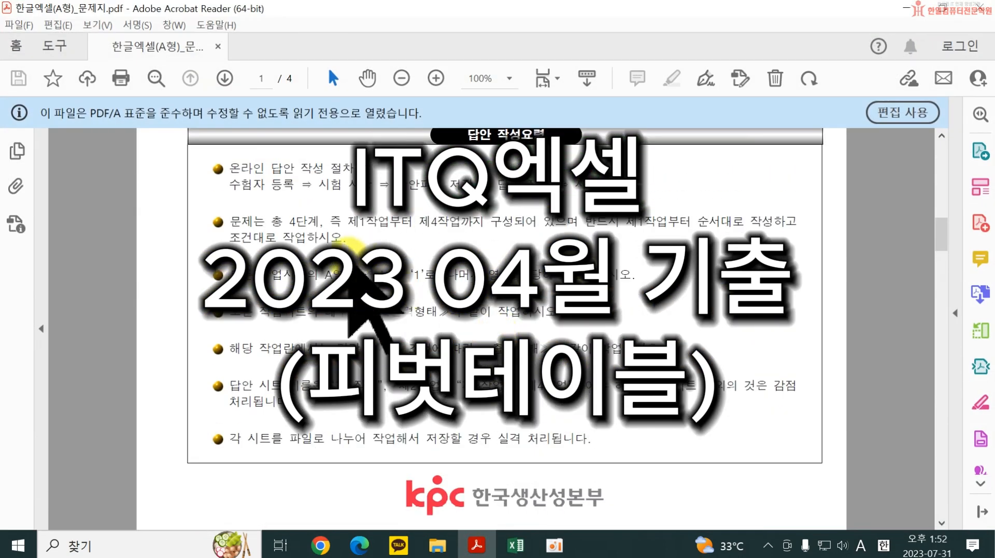
{"action": "left_click_drag", "start_coordinate": [234, 279], "coordinate": [627, 274]}
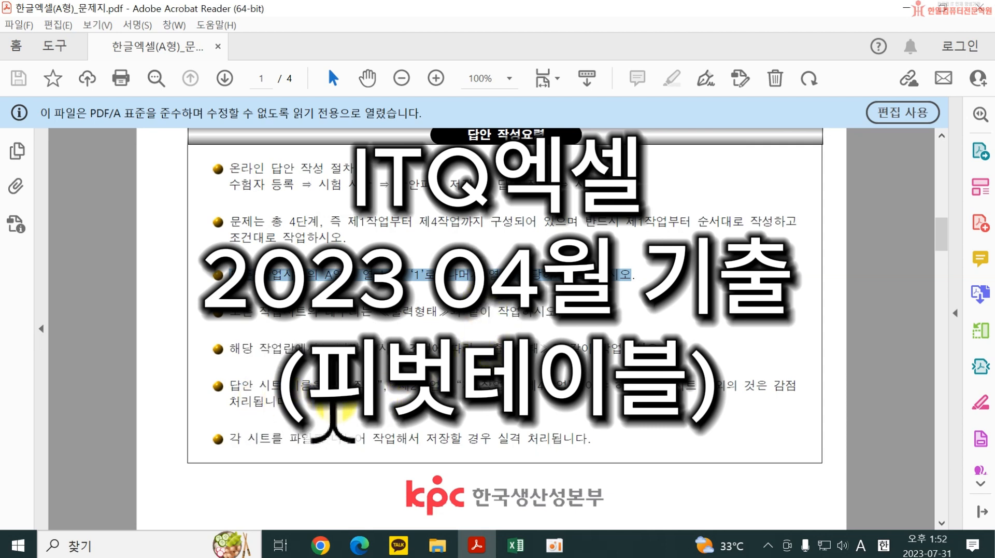
{"action": "left_click", "coordinate": [334, 410]}
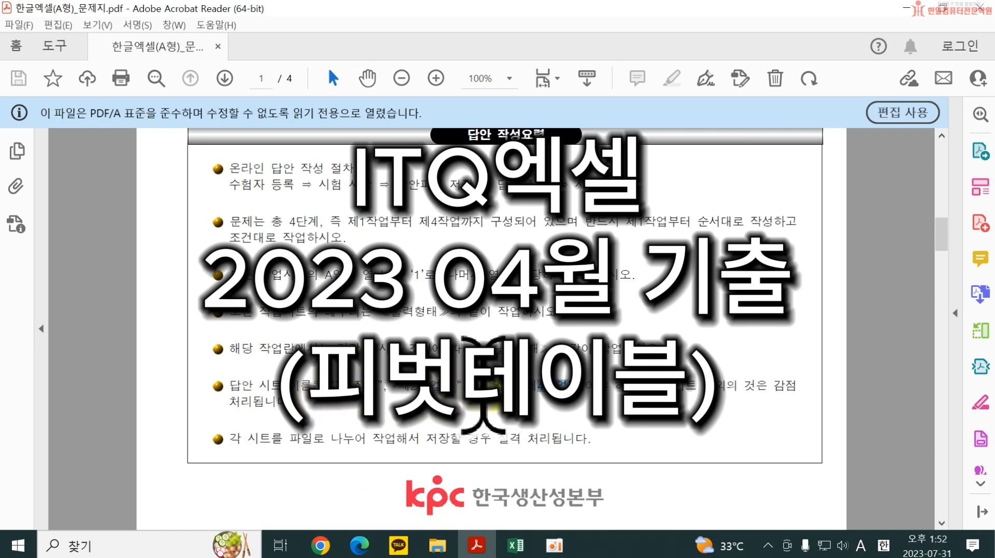
Read through the conditions of all four tasks in the exam PDF and return to the 제1작업 output table.
{"action": "scroll", "coordinate": [497, 383], "scroll_direction": "down", "scroll_amount": 8}
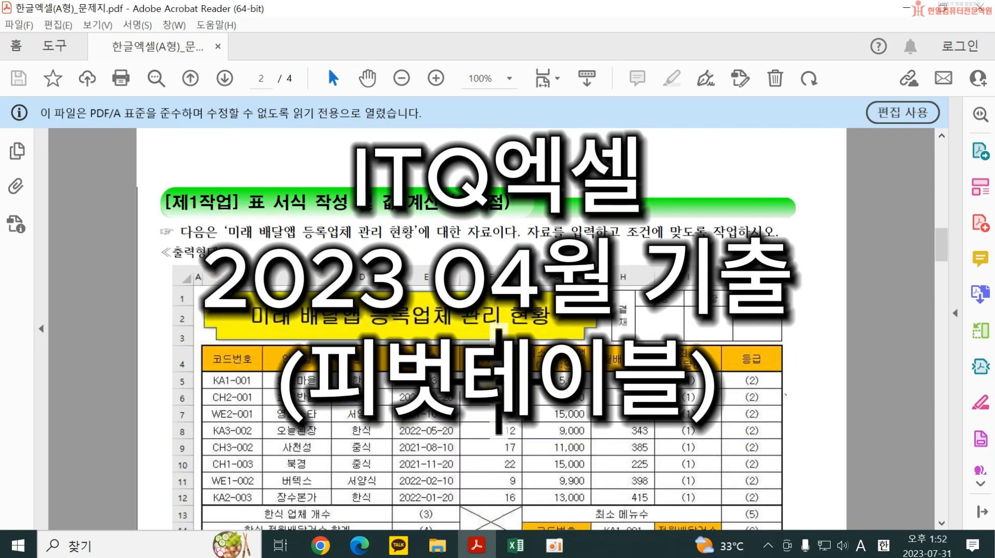
{"action": "scroll", "coordinate": [498, 378], "scroll_direction": "down", "scroll_amount": 3}
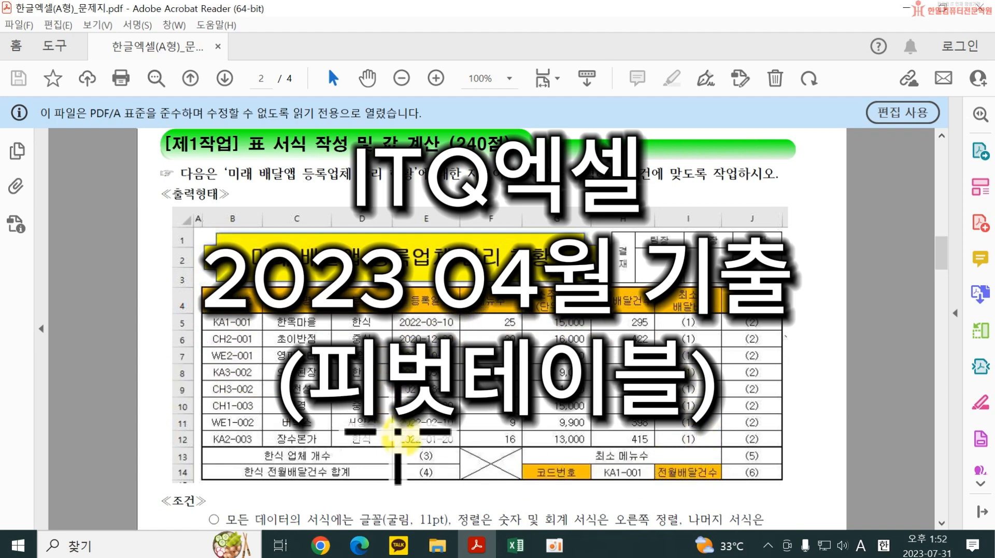
{"action": "scroll", "coordinate": [397, 446], "scroll_direction": "down", "scroll_amount": 5}
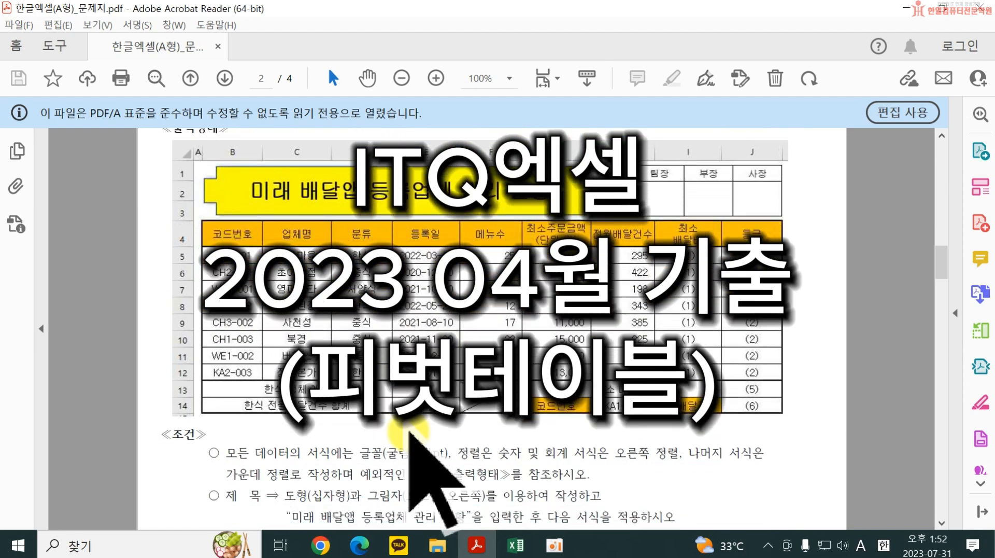
{"action": "scroll", "coordinate": [409, 444], "scroll_direction": "down", "scroll_amount": 15}
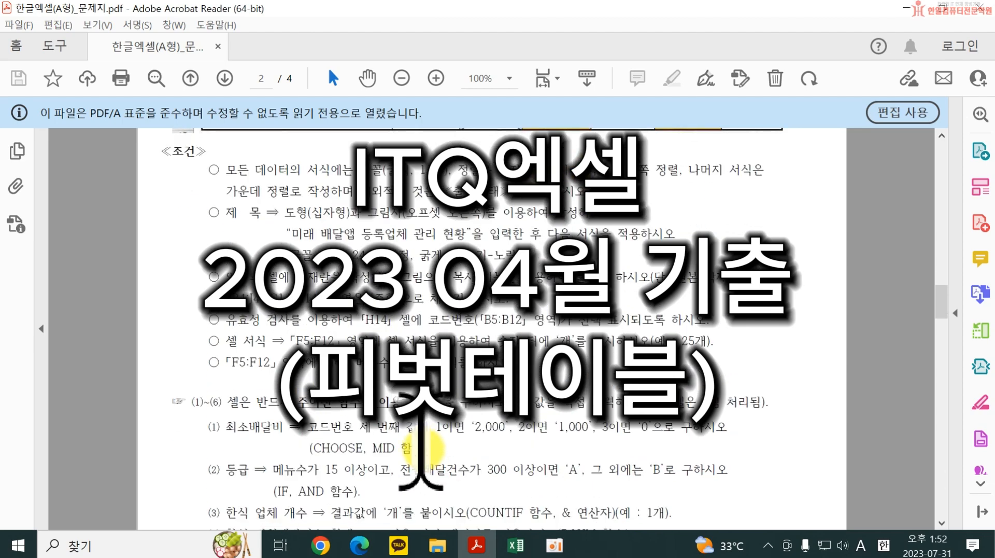
{"action": "scroll", "coordinate": [424, 450], "scroll_direction": "down", "scroll_amount": 20}
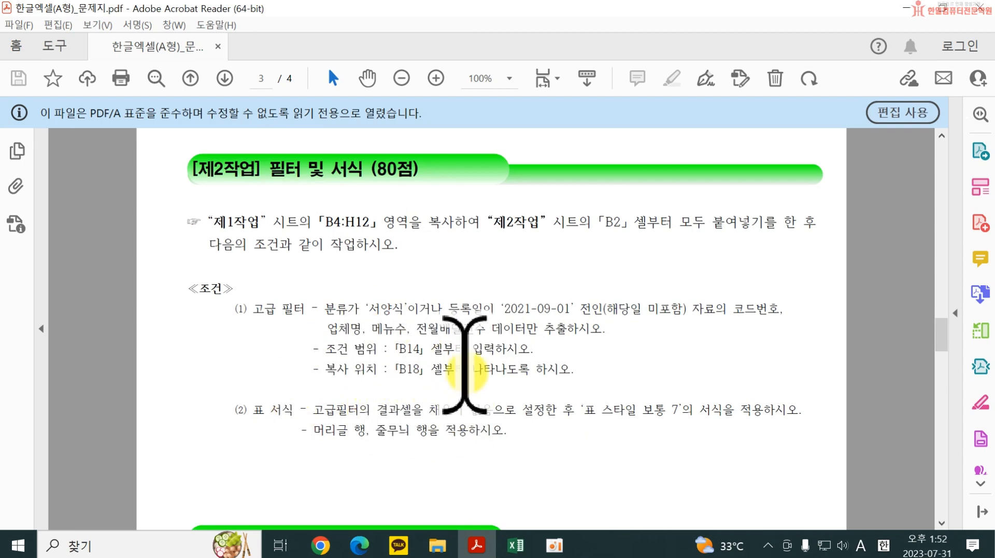
{"action": "scroll", "coordinate": [446, 451], "scroll_direction": "down", "scroll_amount": 3}
{"action": "scroll", "coordinate": [449, 466], "scroll_direction": "down", "scroll_amount": 6}
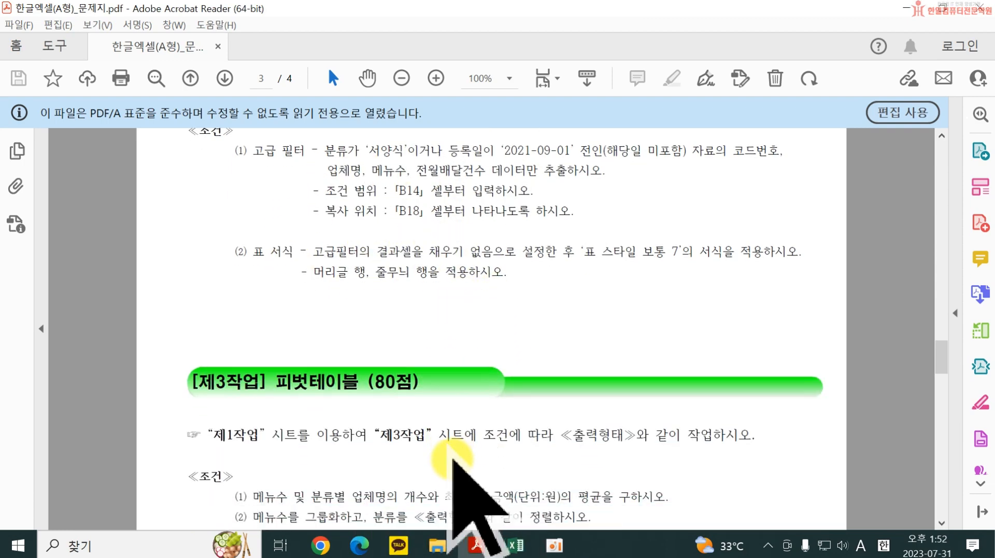
{"action": "scroll", "coordinate": [381, 487], "scroll_direction": "down", "scroll_amount": 6}
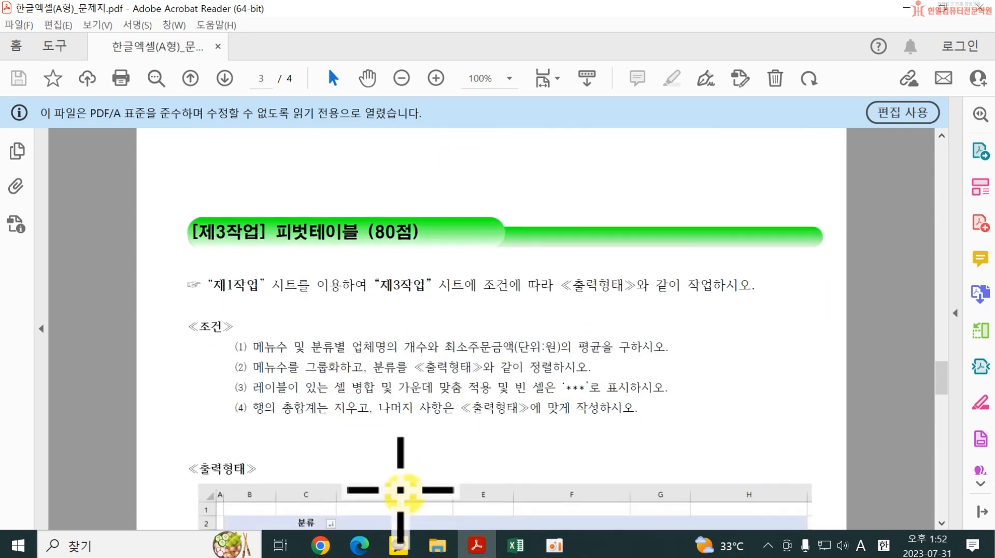
{"action": "scroll", "coordinate": [456, 451], "scroll_direction": "down", "scroll_amount": 10}
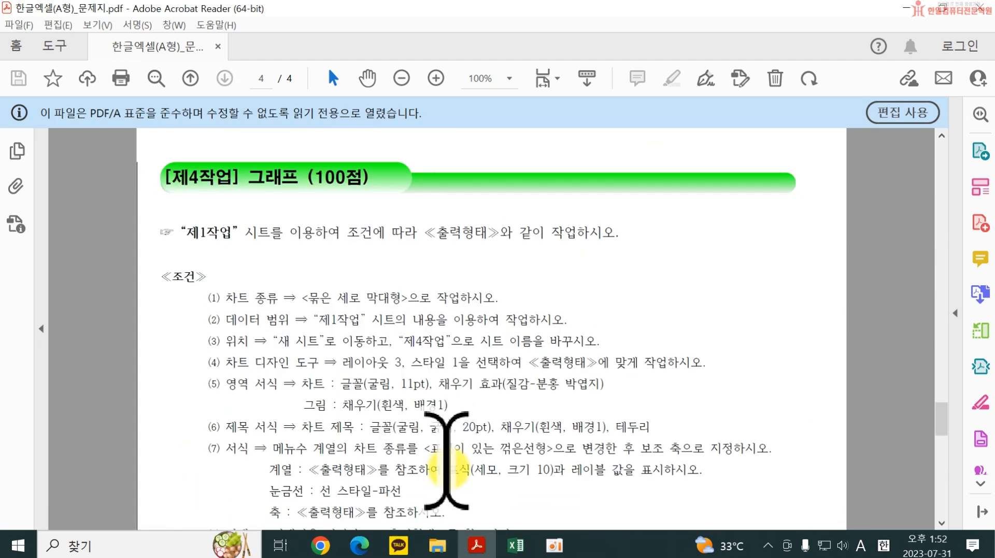
{"action": "scroll", "coordinate": [446, 460], "scroll_direction": "down", "scroll_amount": 1}
{"action": "scroll", "coordinate": [446, 458], "scroll_direction": "down", "scroll_amount": 5}
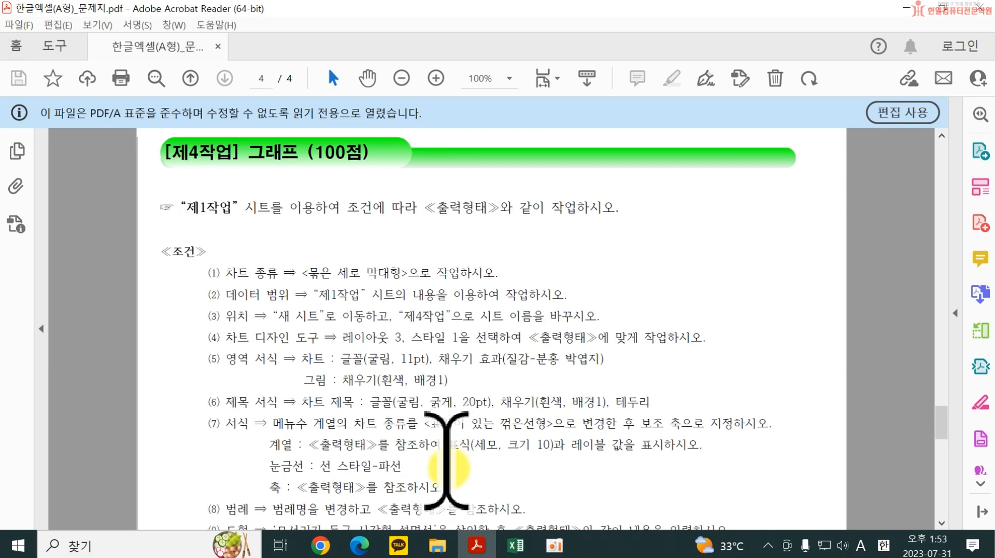
{"action": "scroll", "coordinate": [454, 465], "scroll_direction": "down", "scroll_amount": 4}
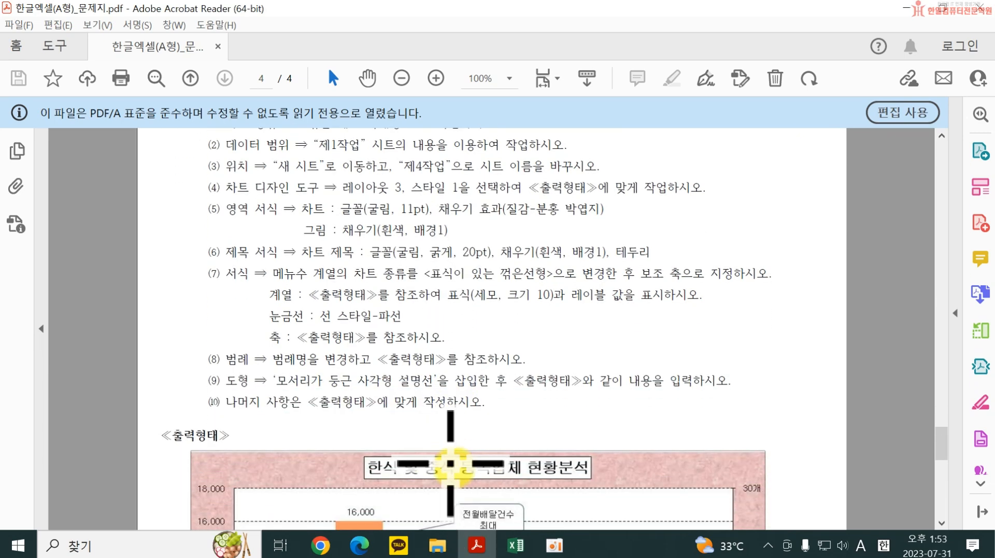
{"action": "left_click_drag", "start_coordinate": [947, 473], "coordinate": [943, 261]}
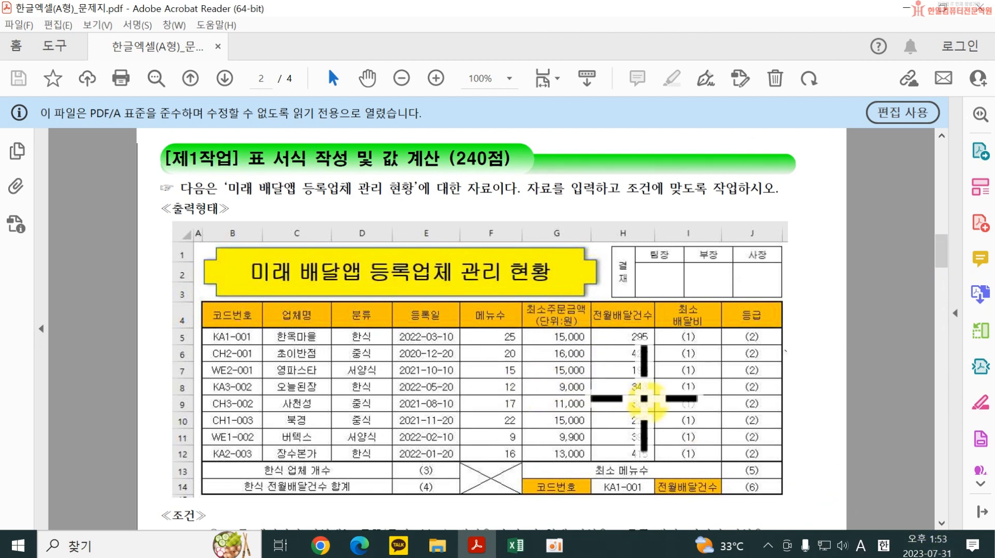
Switch to Excel and set the width of column A to 1.
{"action": "left_click", "coordinate": [516, 544]}
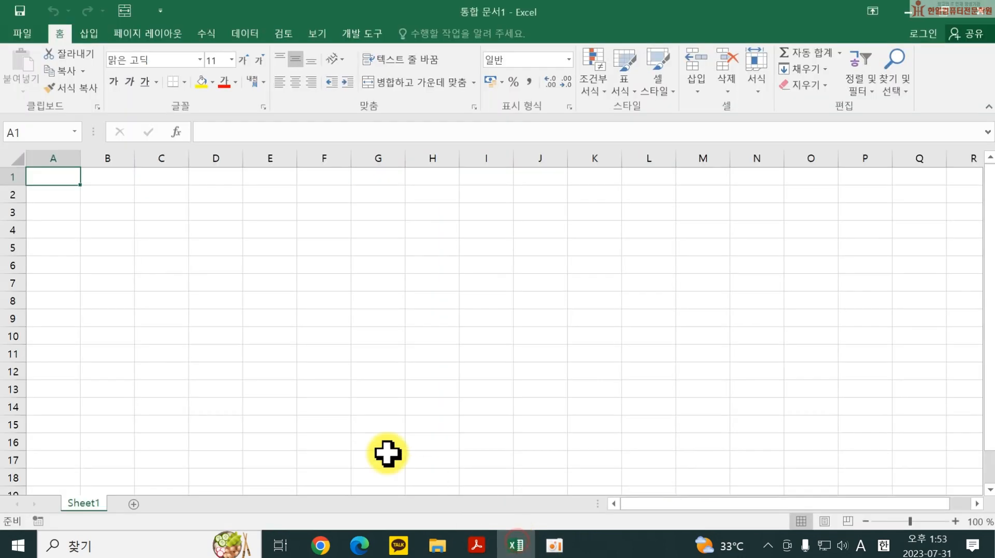
{"action": "left_click", "coordinate": [47, 155]}
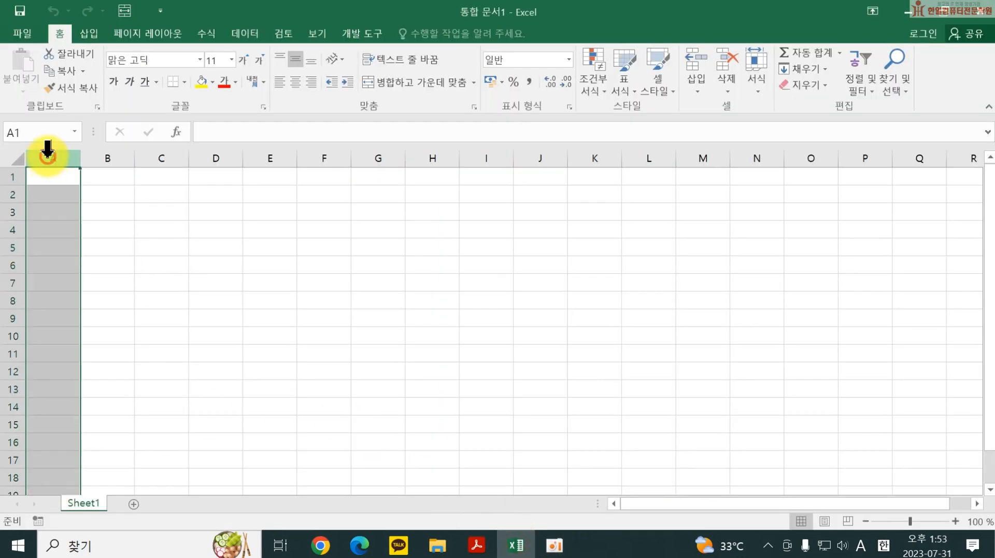
{"action": "right_click", "coordinate": [47, 155]}
{"action": "left_click", "coordinate": [106, 338]}
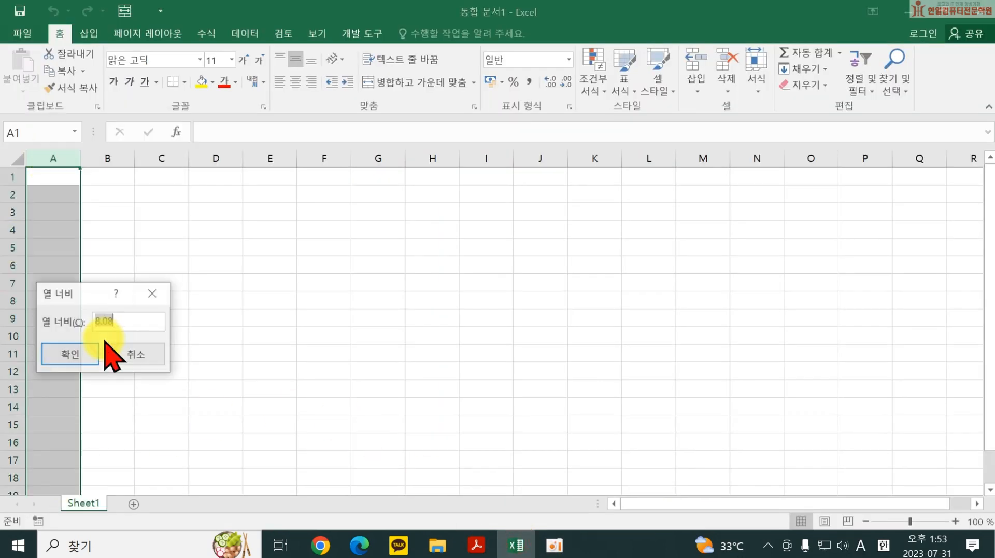
{"action": "type", "text": "1"}
{"action": "left_click", "coordinate": [71, 354]}
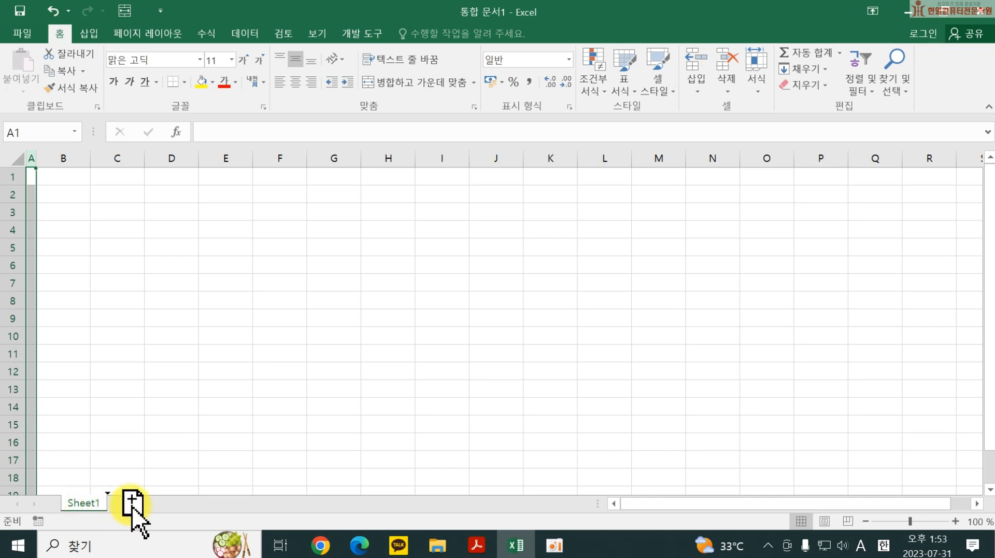
Make two copies of Sheet1 and rename the original sheet 제1작업.
{"action": "left_click_drag", "start_coordinate": [132, 511], "coordinate": [202, 505]}
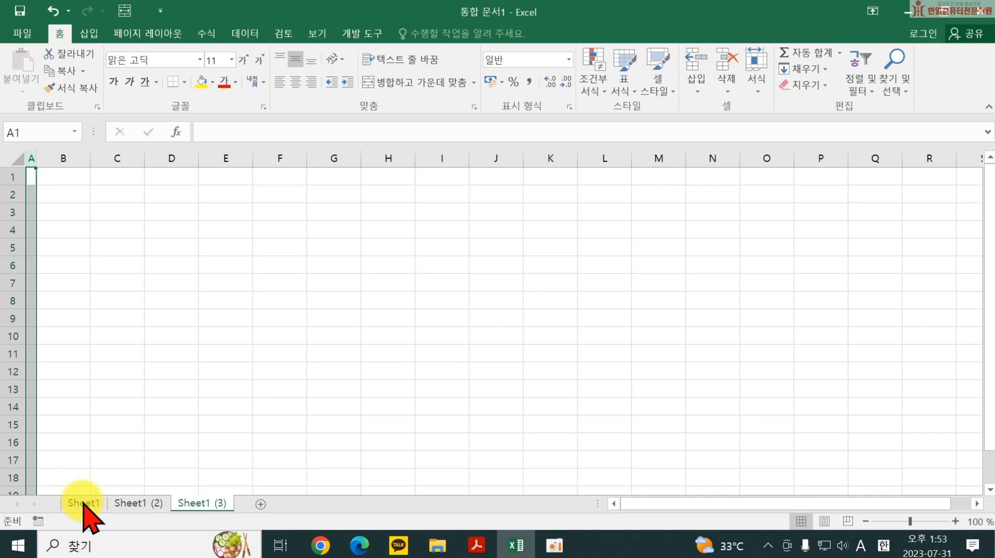
{"action": "double_click", "coordinate": [84, 502]}
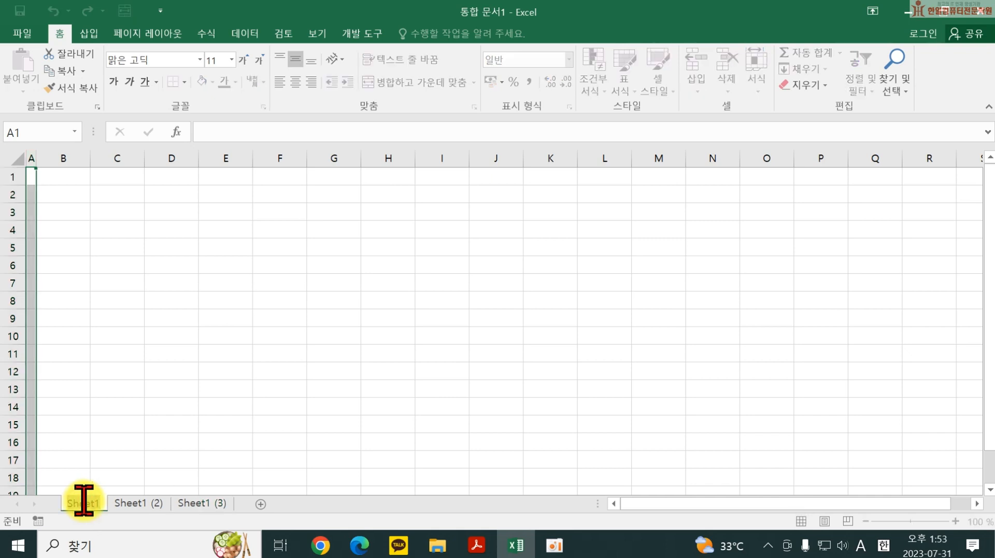
{"action": "type", "text": "wp"}
{"action": "key", "text": "Hangul"}
{"action": "type", "text": "제1작업"}
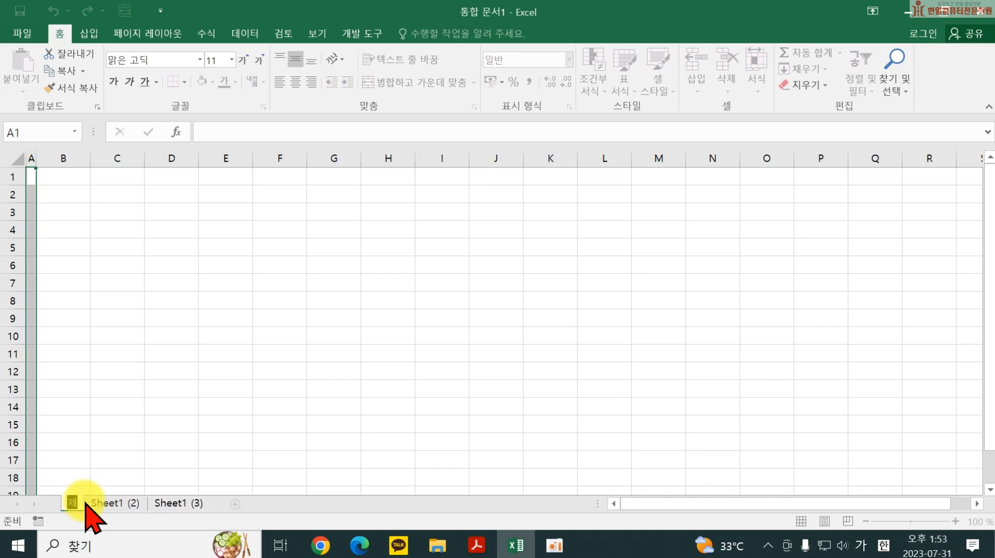
{"action": "key", "text": "Return"}
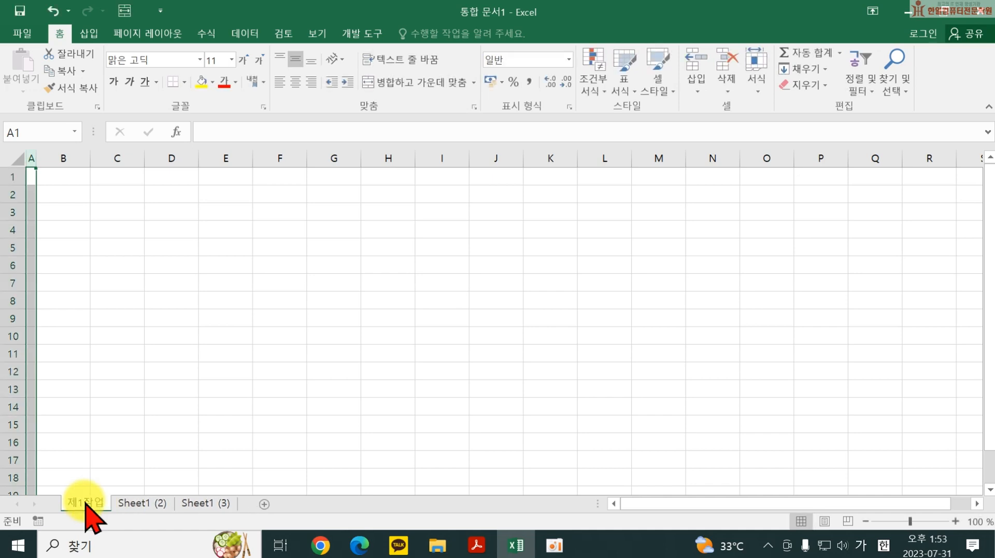
Rename the two copied sheets 제2작업 and 제3작업, and return to the 제1작업 sheet.
{"action": "double_click", "coordinate": [158, 501]}
{"action": "type", "text": "제2작"}
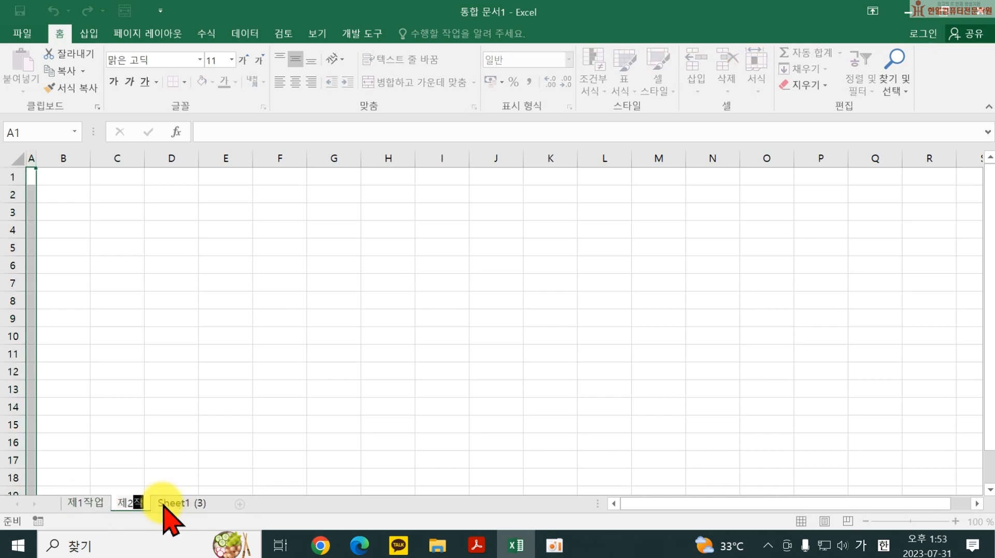
{"action": "type", "text": "업"}
{"action": "left_click", "coordinate": [188, 503]}
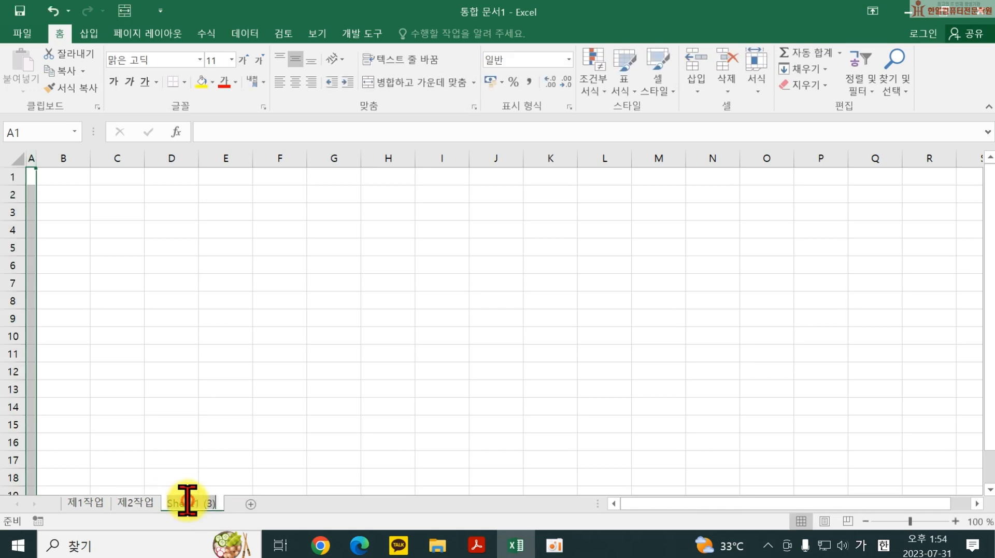
{"action": "type", "text": "제3작업"}
{"action": "key", "text": "Return"}
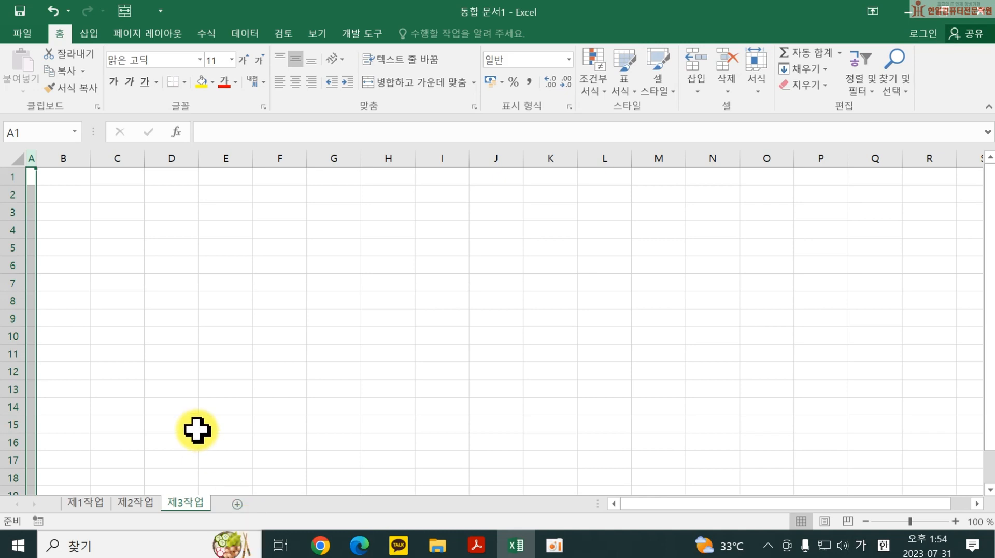
{"action": "left_click", "coordinate": [87, 502]}
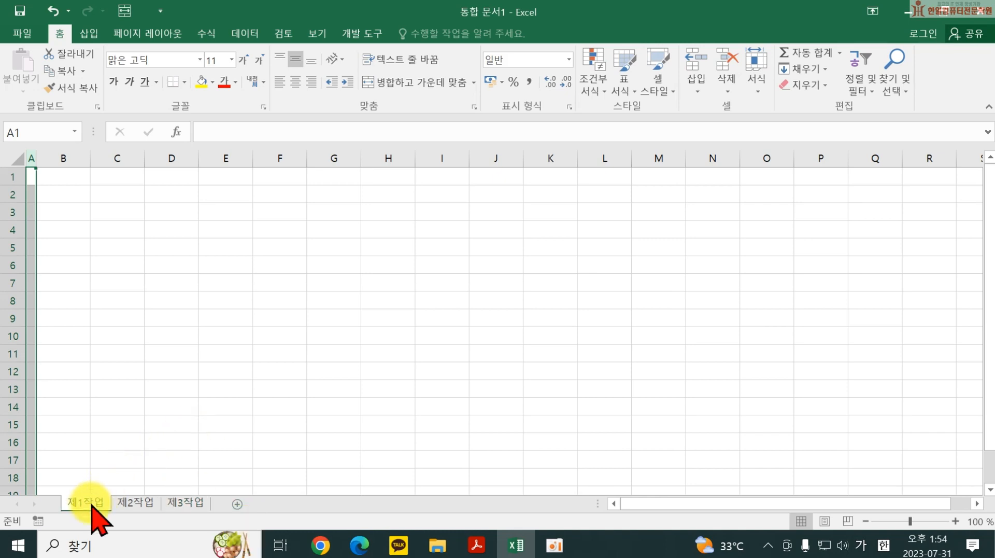
Switch to the exam PDF and check the font condition for all data in 제1작업.
{"action": "left_click", "coordinate": [474, 545]}
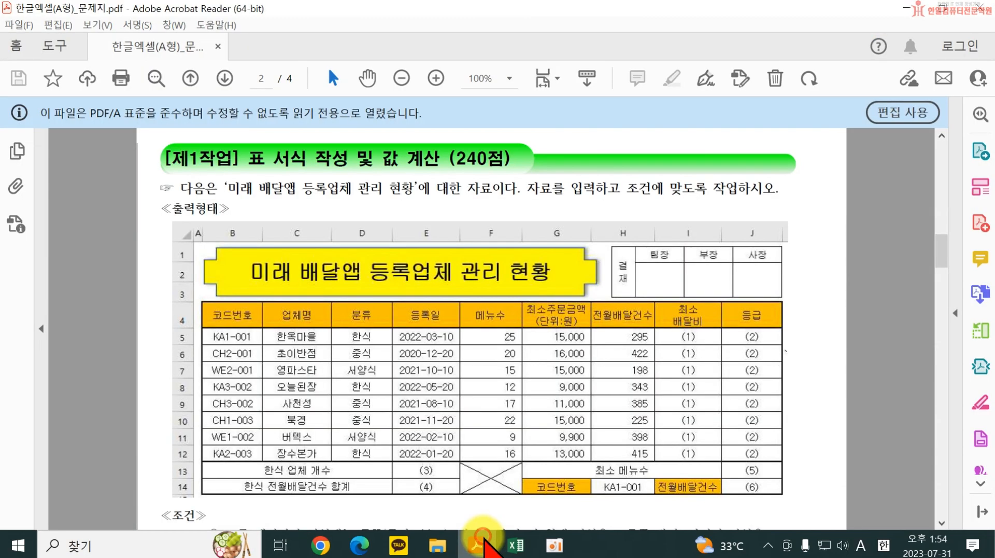
{"action": "scroll", "coordinate": [433, 447], "scroll_direction": "down", "scroll_amount": 2}
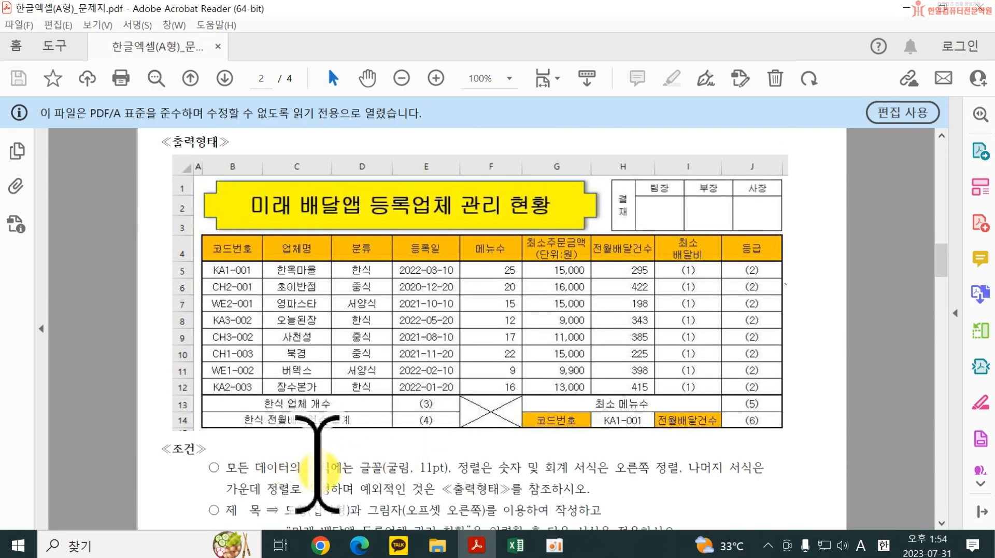
{"action": "left_click_drag", "start_coordinate": [387, 466], "coordinate": [446, 466]}
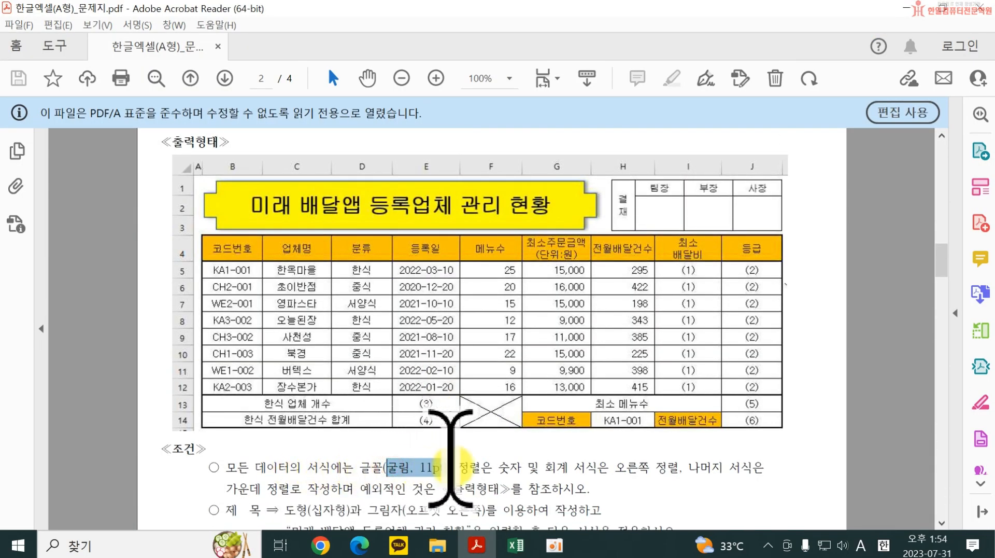
Switch to Excel and set the font of the entire 제1작업 sheet to 굴림.
{"action": "left_click", "coordinate": [516, 544]}
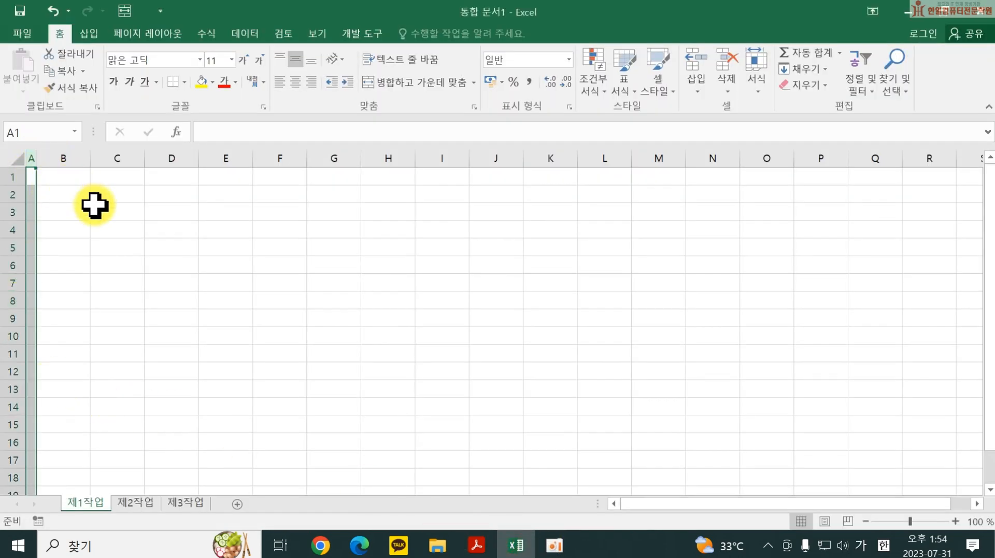
{"action": "key", "text": "ctrl+a"}
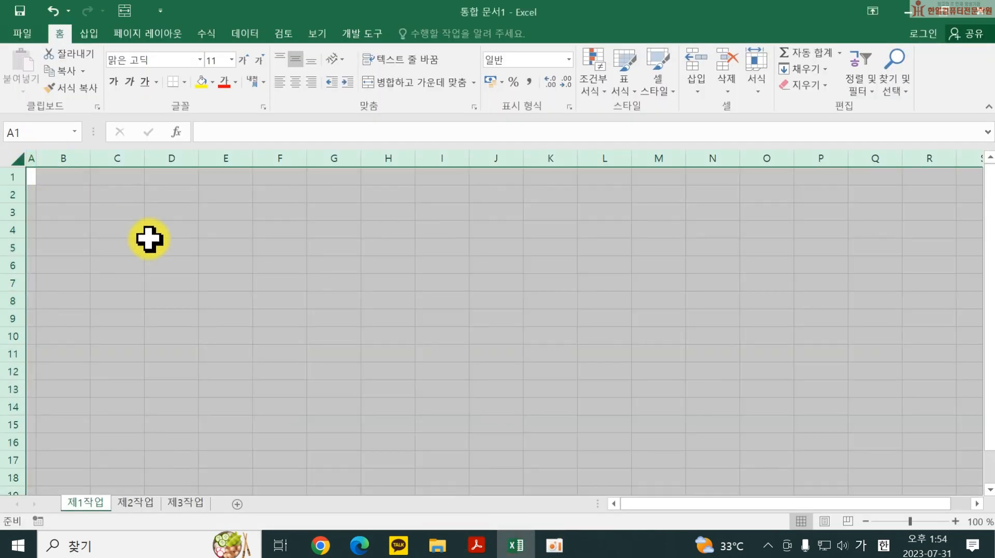
{"action": "left_click", "coordinate": [161, 57]}
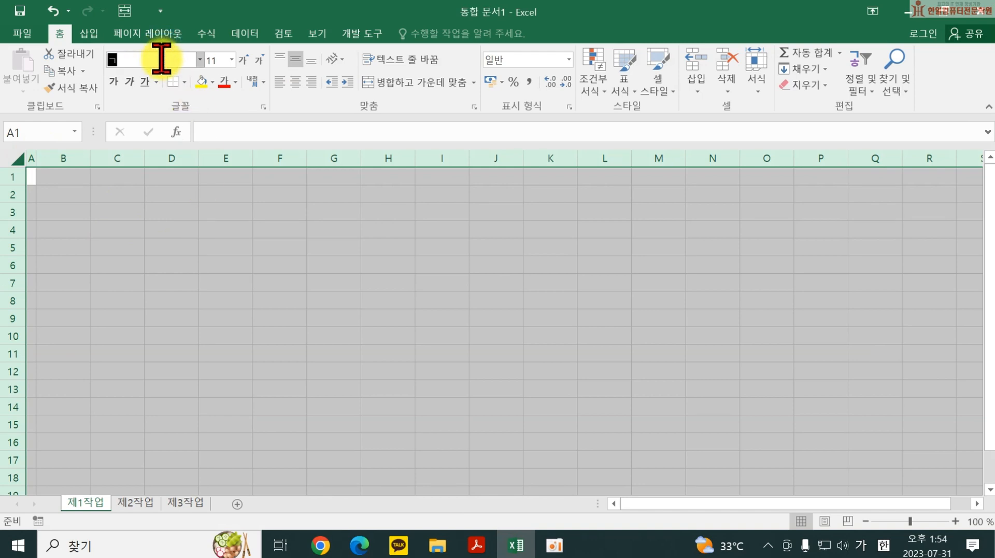
{"action": "type", "text": "굴림"}
{"action": "key", "text": "Return"}
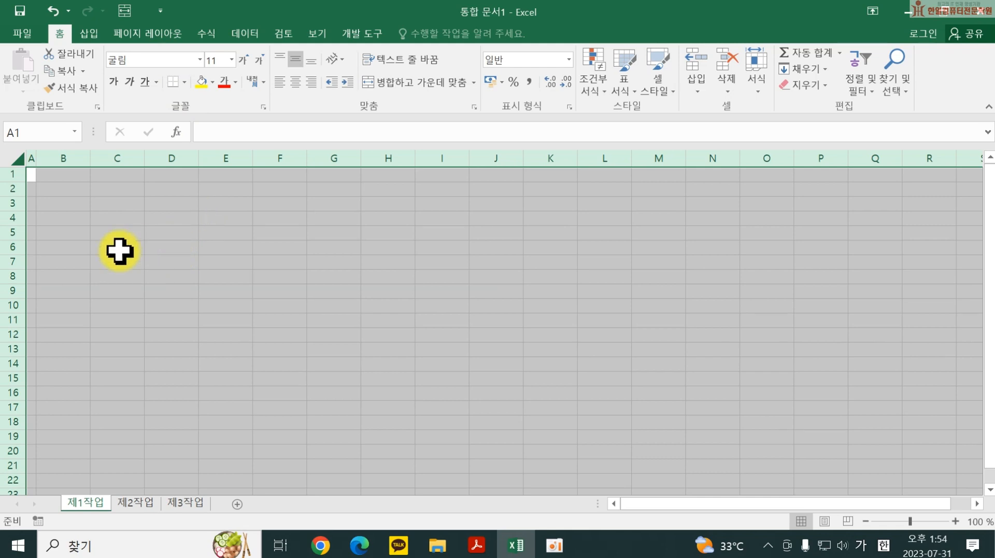
Enter the headers 코드번호, 업체명 and 분류 in cells B4 through D4.
{"action": "left_click", "coordinate": [56, 220]}
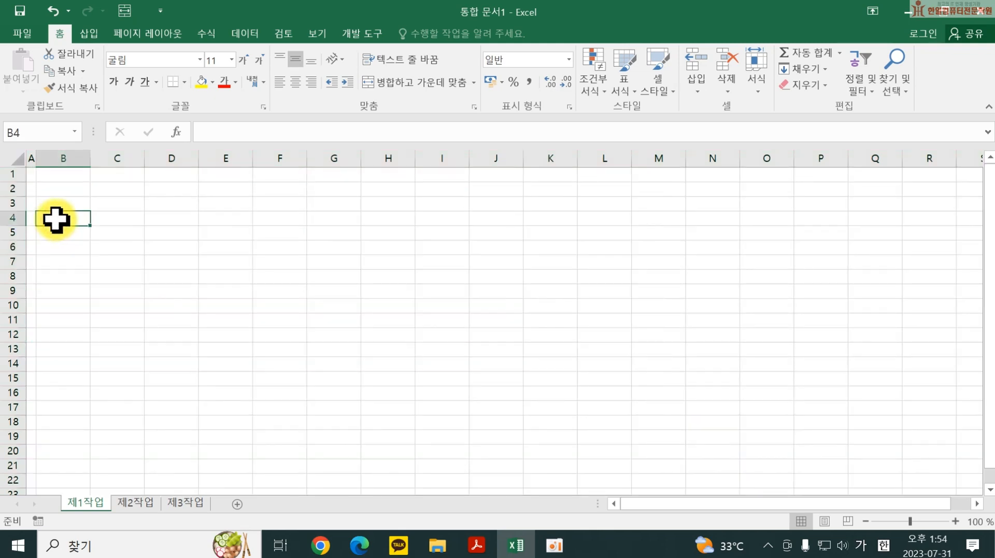
{"action": "type", "text": "코"}
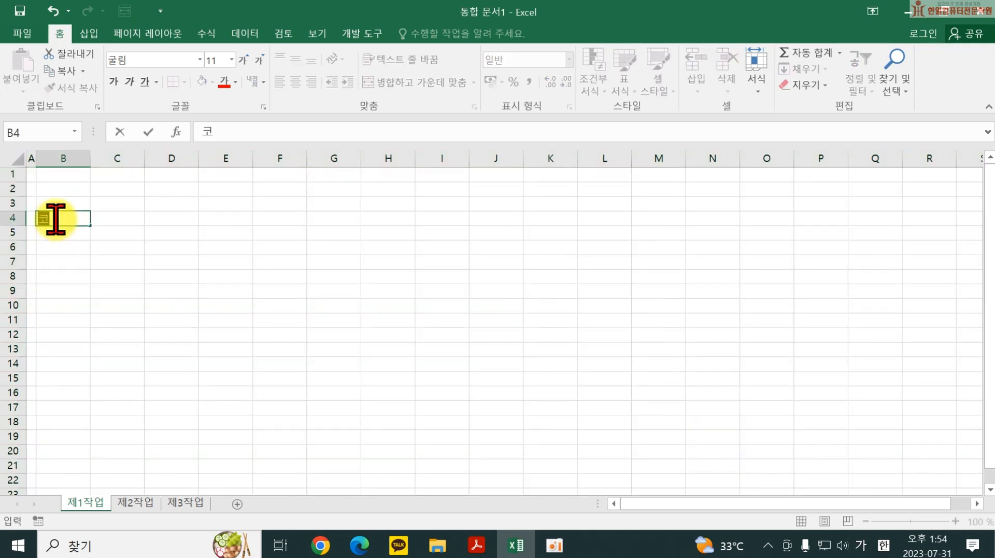
{"action": "type", "text": "드번호"}
{"action": "key", "text": "Tab"}
{"action": "type", "text": "업체명"}
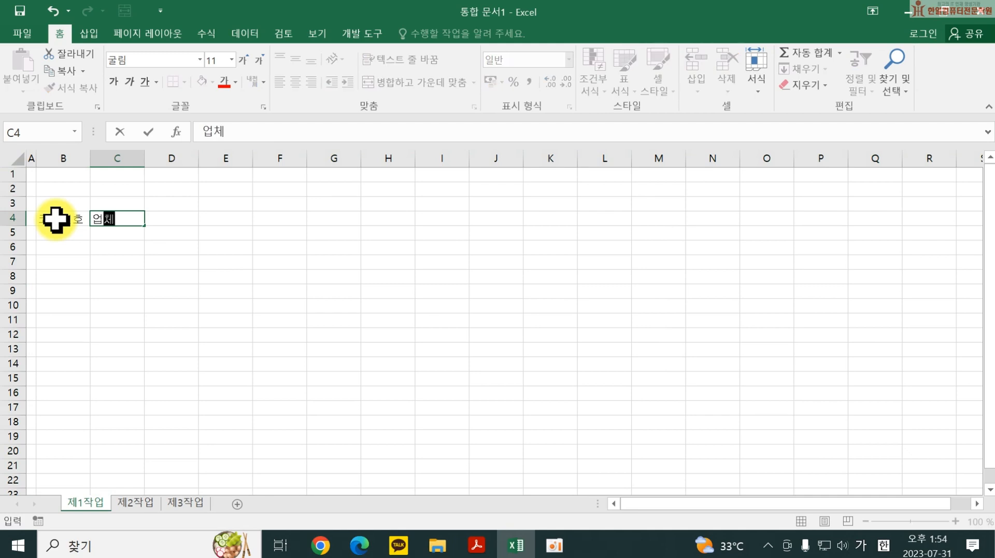
{"action": "key", "text": "Tab"}
{"action": "type", "text": "분류"}
{"action": "key", "text": "Tab"}
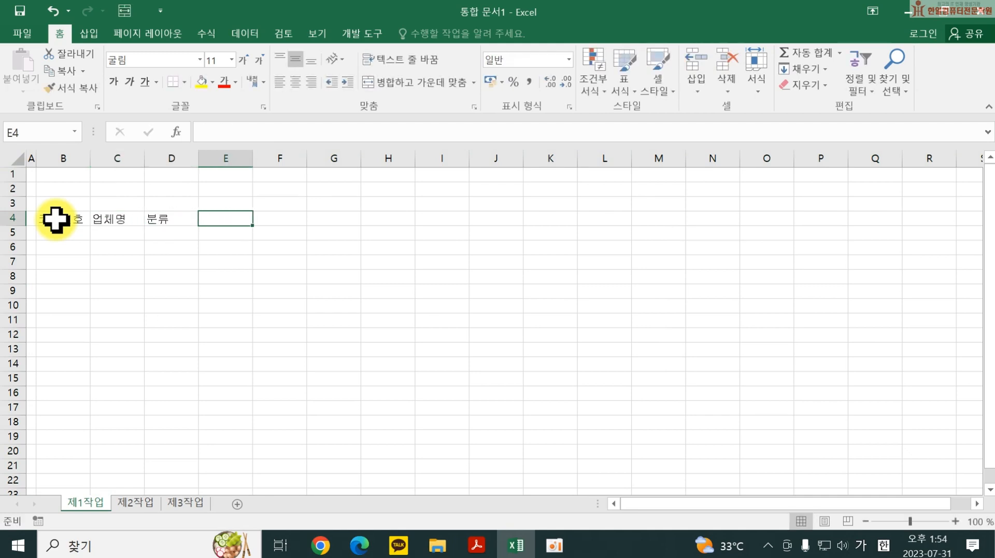
Enter the headers 등록일 in E4 and 메뉴수 in F4.
{"action": "type", "text": "ㄷ등록일"}
{"action": "key", "text": "Tab"}
{"action": "type", "text": "ㅁ"}
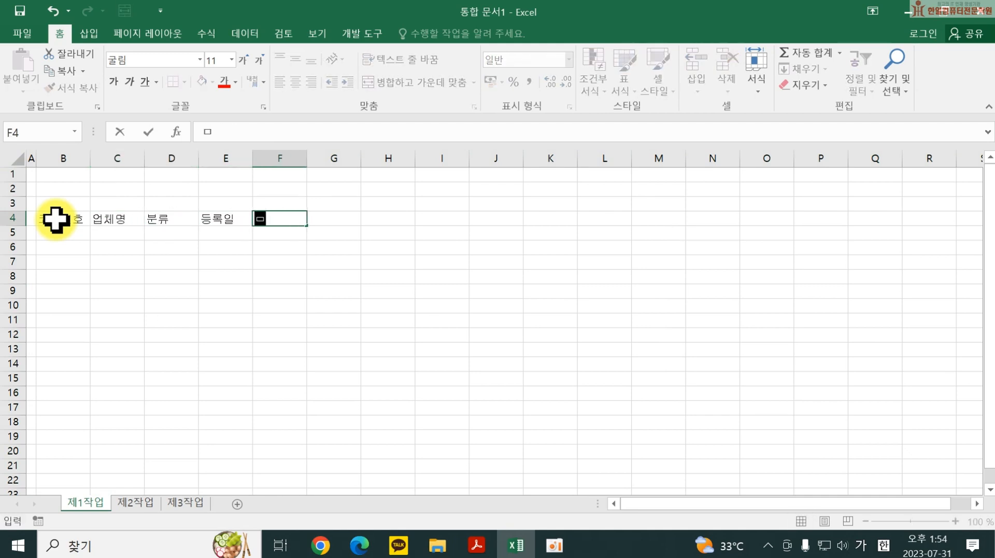
{"action": "type", "text": "메뉴스"}
{"action": "key", "text": "Tab"}
{"action": "key", "text": "shift+Tab"}
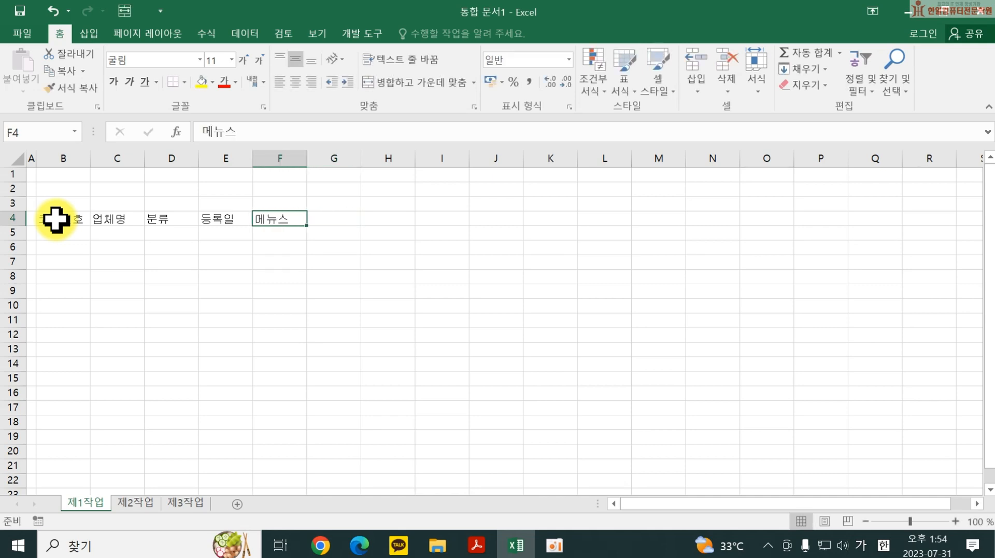
{"action": "type", "text": "ㅁ"}
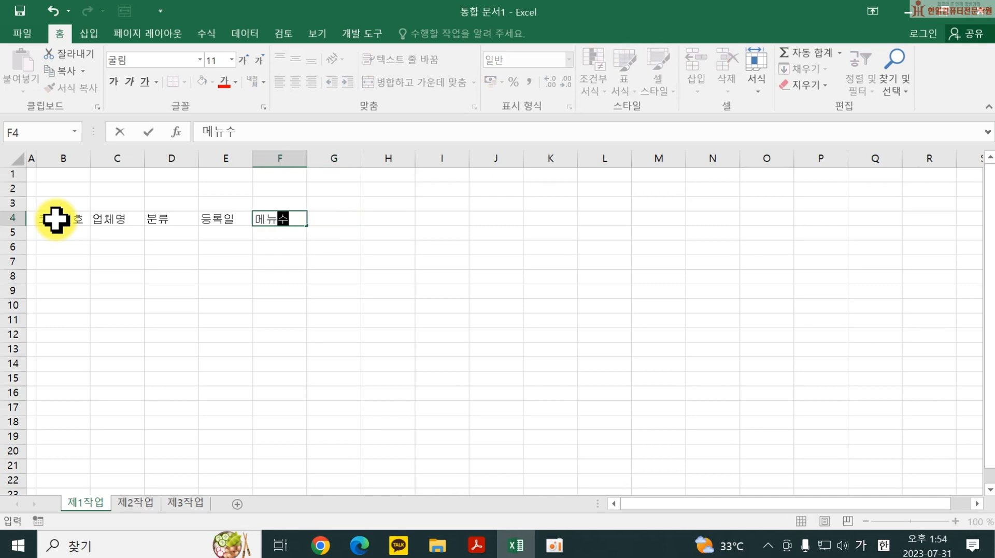
{"action": "key", "text": "Tab"}
Enter the two-line header 최소주문금액 (단위:원) in G4 and widen column G so each part fits on one line.
{"action": "type", "text": "최소"}
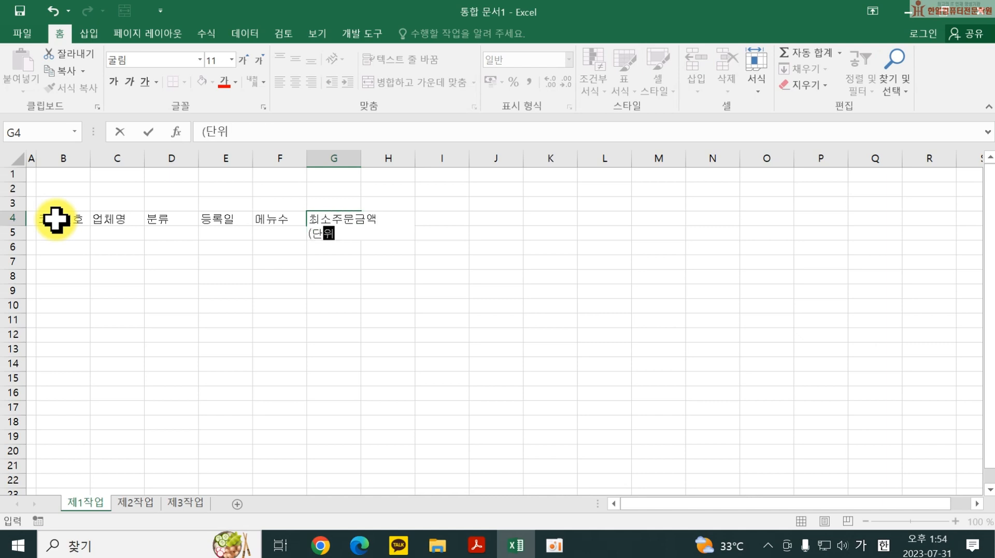
{"action": "type", "text": ")"}
{"action": "key", "text": "Tab"}
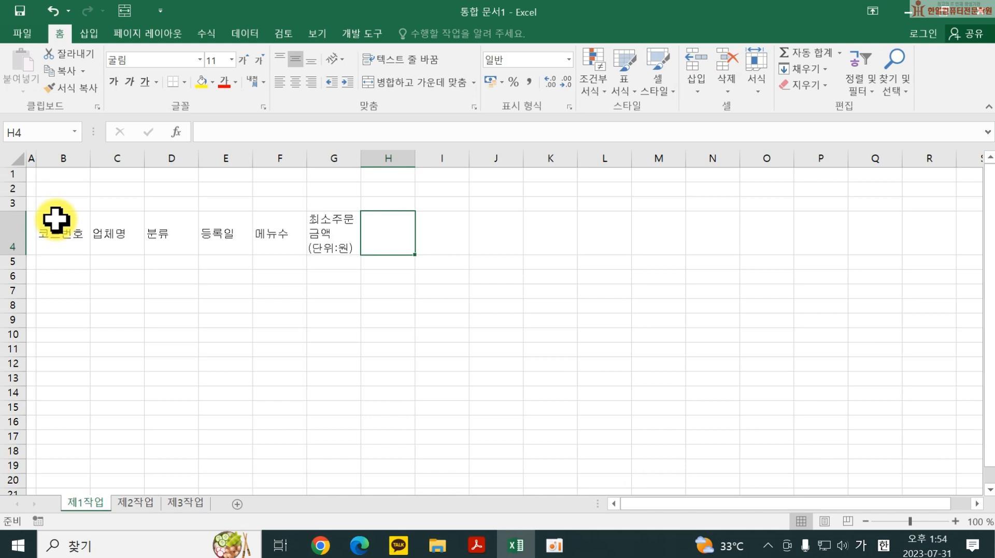
{"action": "left_click_drag", "start_coordinate": [361, 159], "coordinate": [385, 159]}
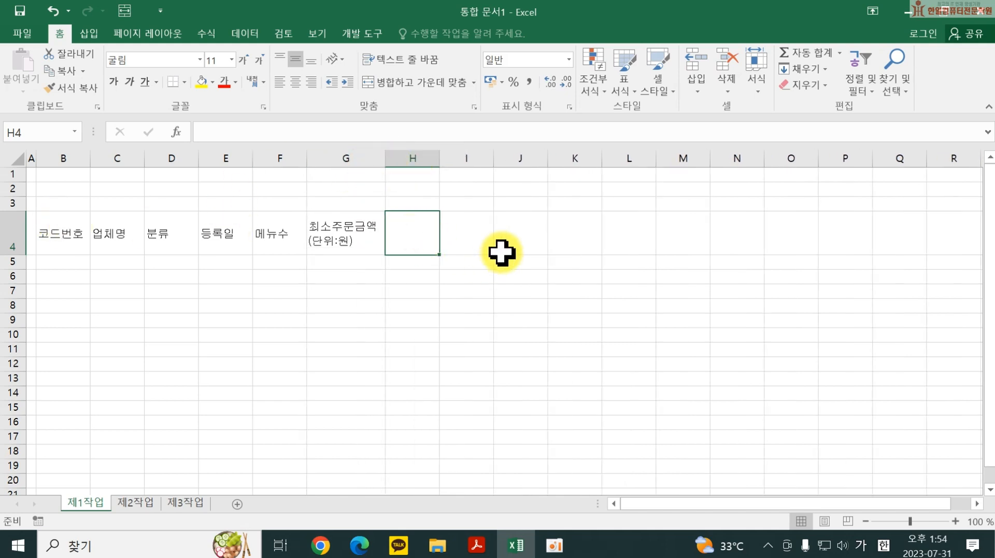
Enter the headers 전월배달건수, two-line 최소 배달비 and 등급 in H4 through J4, and widen column H to fit its header.
{"action": "type", "text": "정"}
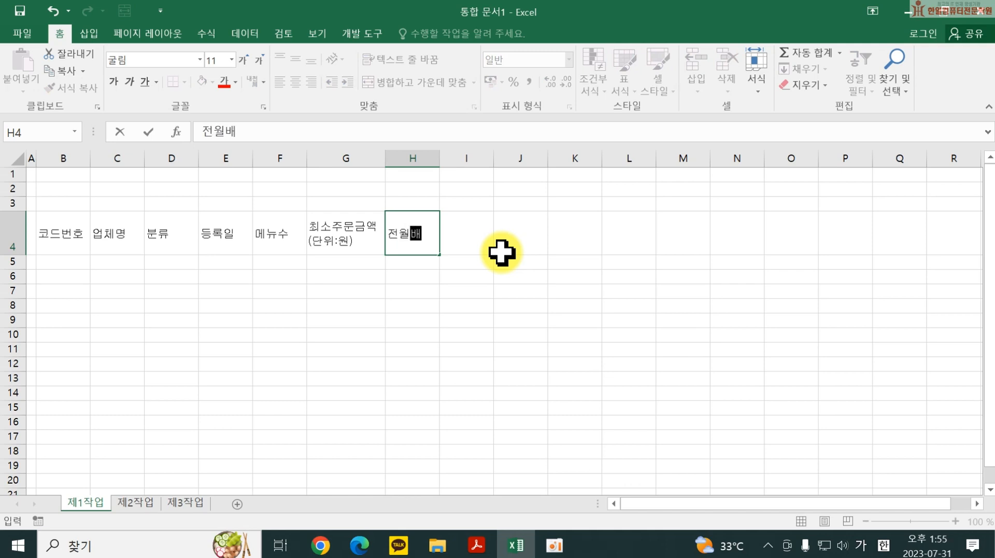
{"action": "left_click", "coordinate": [501, 252]}
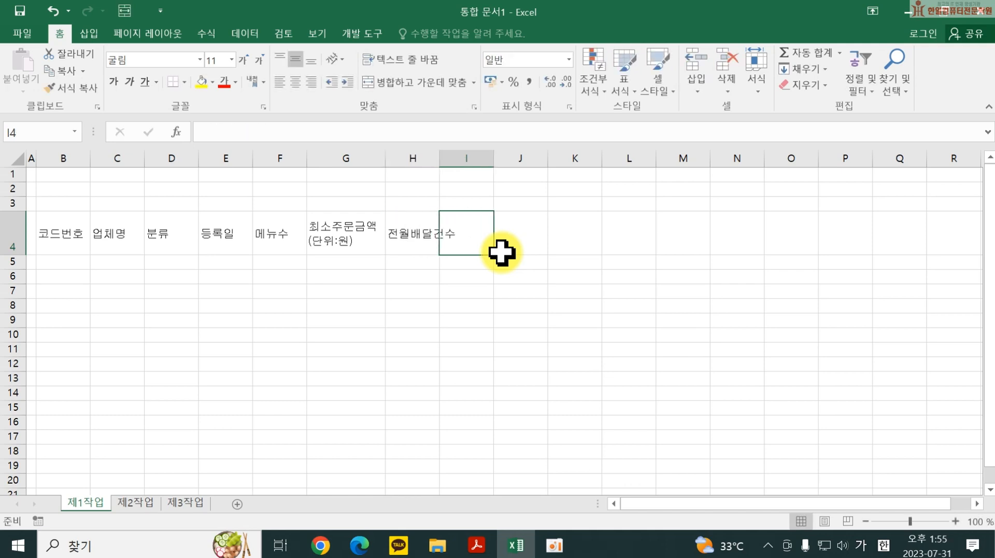
{"action": "type", "text": "최소 "}
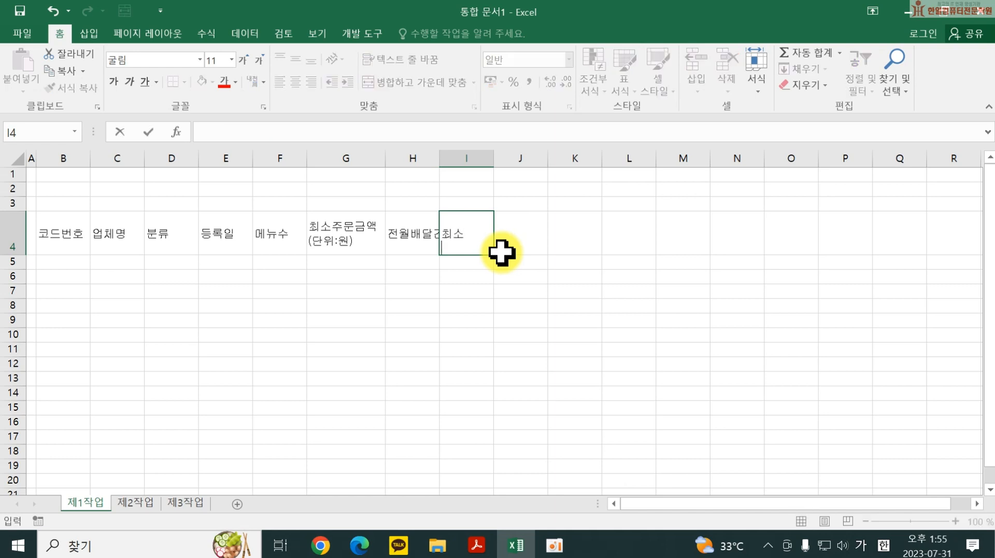
{"action": "type", "text": "배달비"}
{"action": "key", "text": "Tab"}
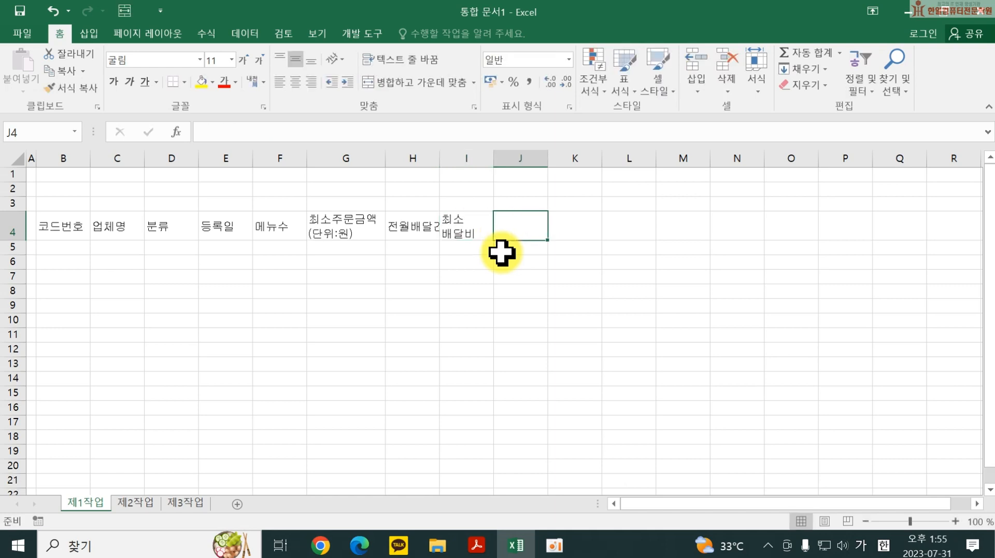
{"action": "type", "text": "등급"}
{"action": "key", "text": "Return"}
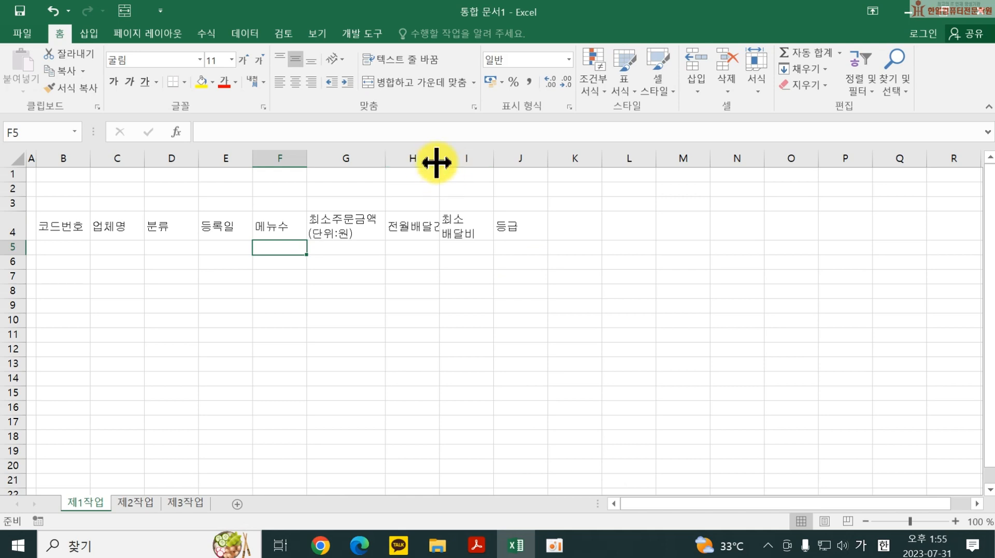
{"action": "left_click_drag", "start_coordinate": [437, 162], "coordinate": [458, 161]}
Enter the first vendor code KA1-001 in B5.
{"action": "left_click", "coordinate": [47, 247]}
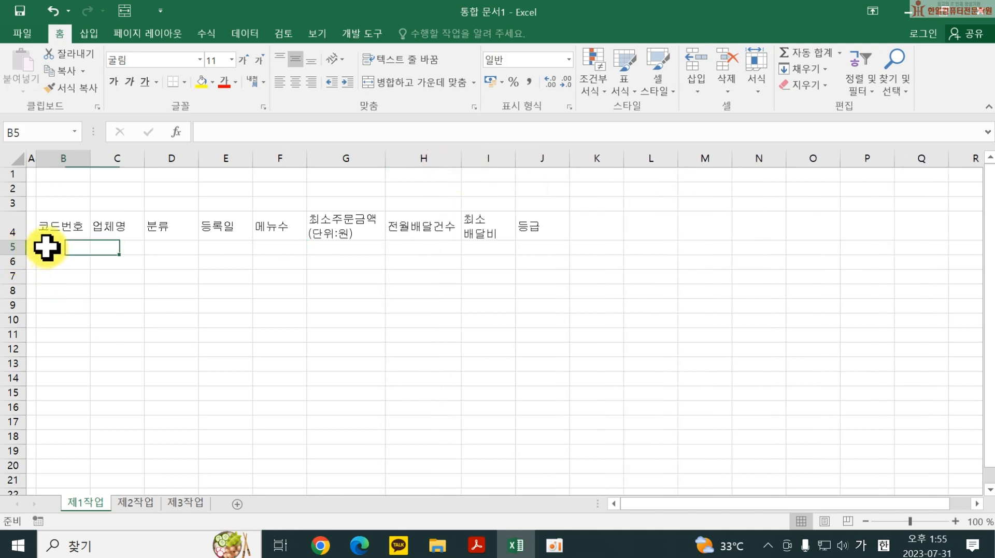
{"action": "key", "text": "Hangul"}
{"action": "type", "text": "KA1-"}
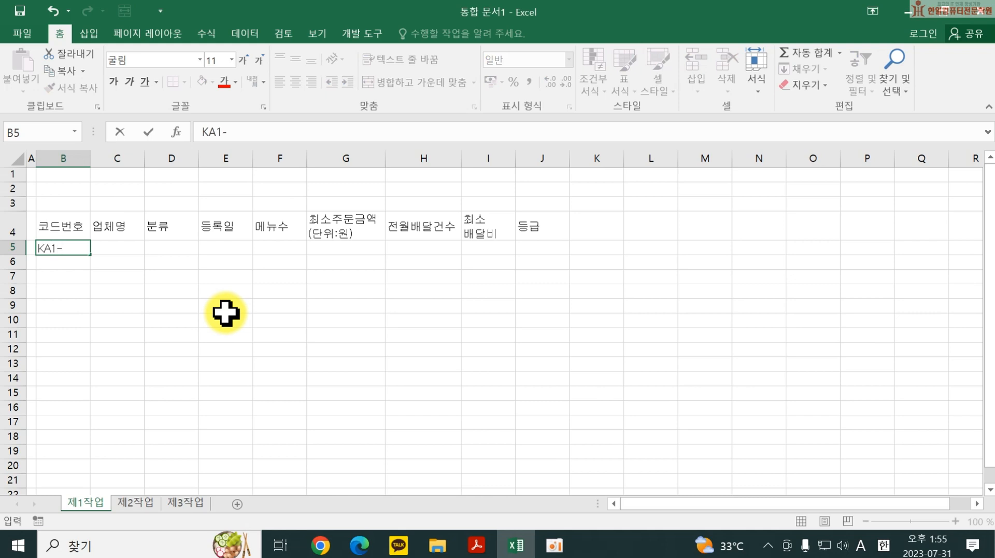
{"action": "type", "text": "001"}
{"action": "key", "text": "Return"}
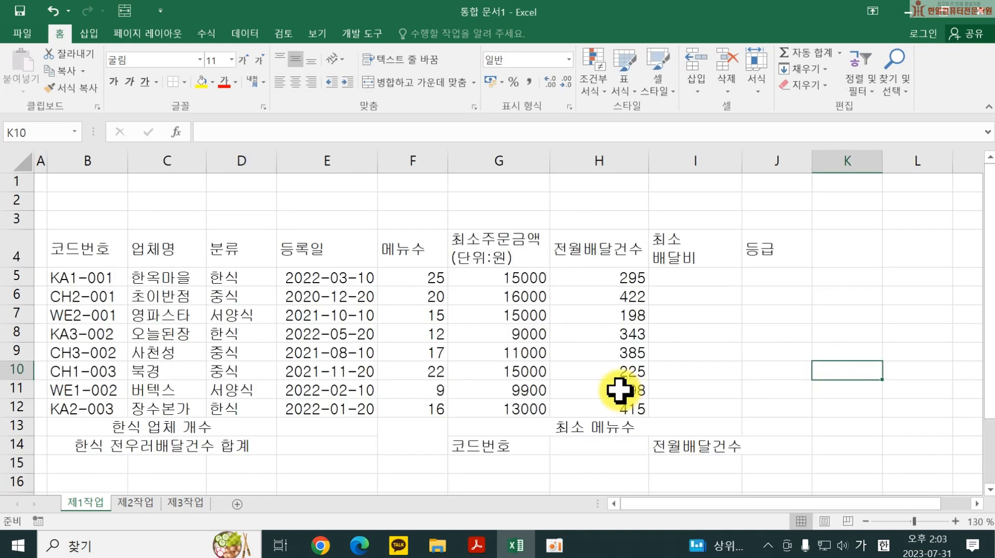
Apply all borders to the whole table range B4:J14.
{"action": "left_click_drag", "start_coordinate": [52, 254], "coordinate": [768, 434]}
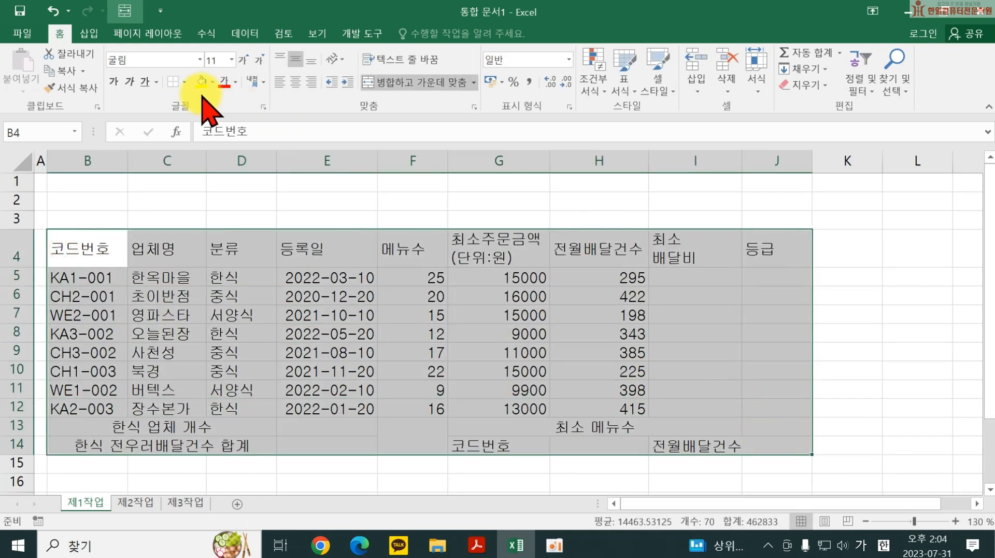
{"action": "left_click", "coordinate": [184, 82]}
{"action": "left_click", "coordinate": [209, 213]}
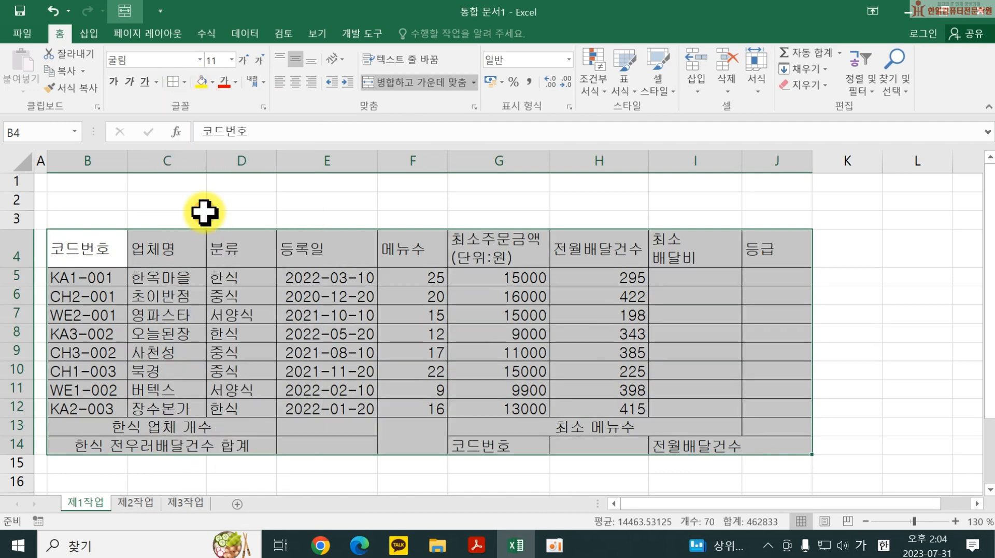
Add both diagonal borders to the merged cell F13:F14 to mark it with an X.
{"action": "left_click", "coordinate": [408, 428]}
{"action": "right_click", "coordinate": [407, 428]}
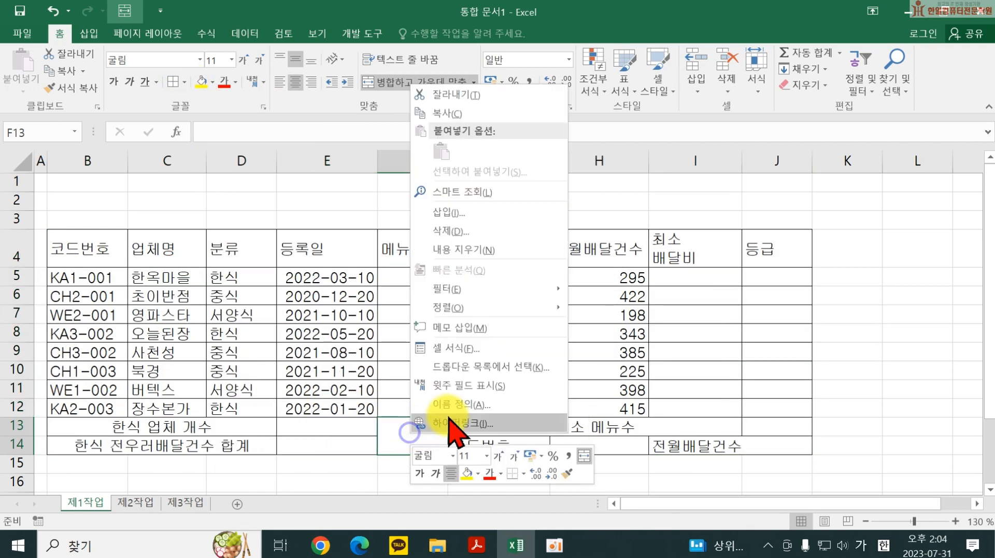
{"action": "left_click", "coordinate": [480, 349]}
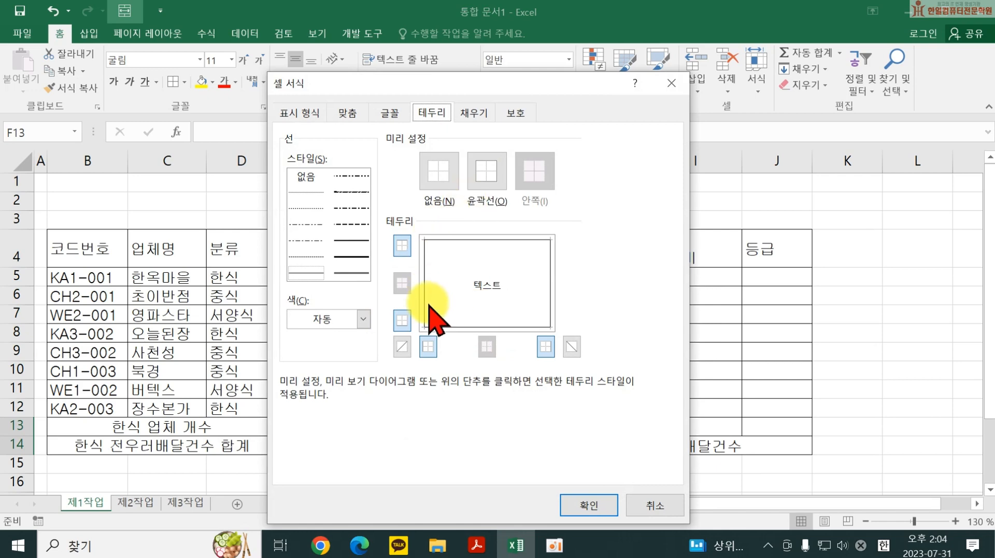
{"action": "left_click", "coordinate": [399, 343]}
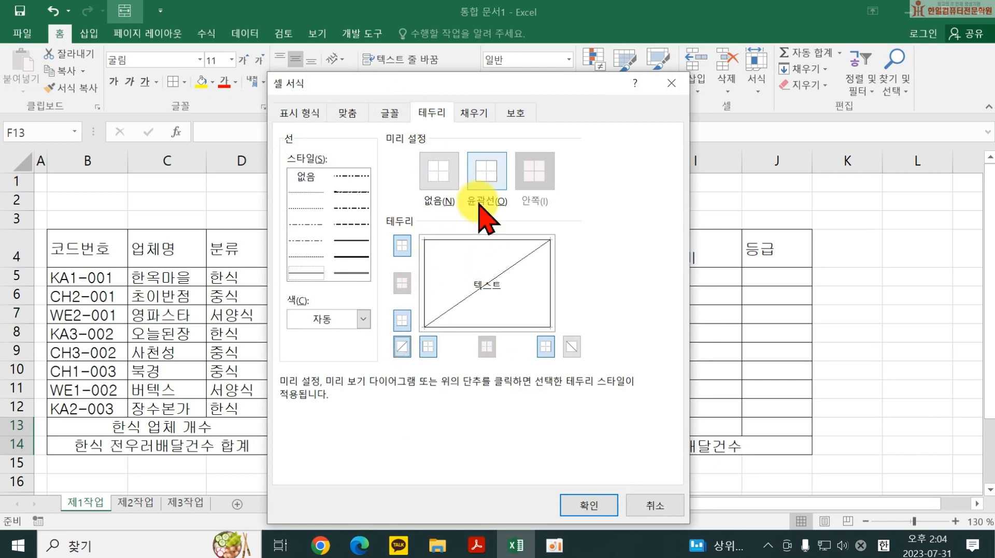
{"action": "left_click", "coordinate": [571, 346]}
{"action": "left_click", "coordinate": [585, 505]}
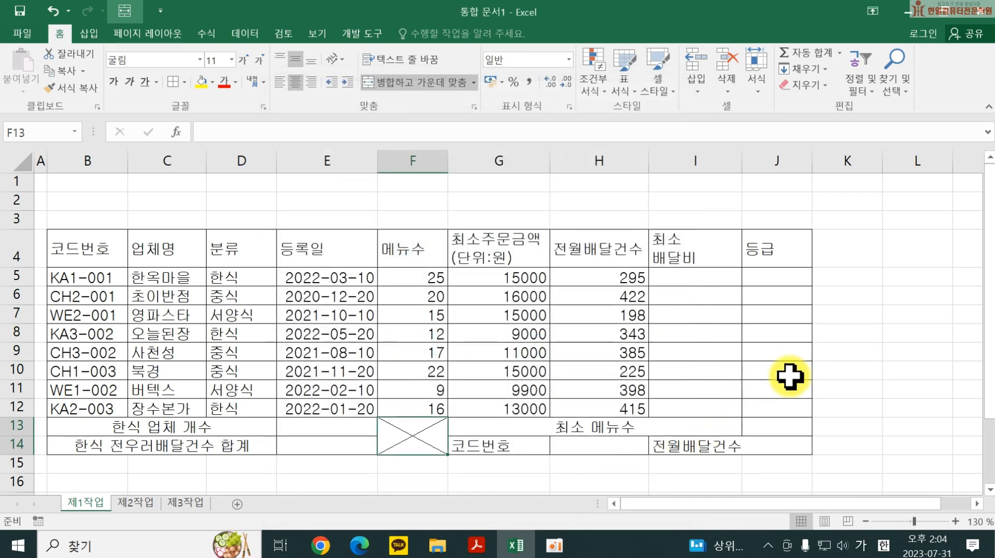
Widen column I slightly to fit the 전월배달건수 label and increase the height of row 2 a little.
{"action": "left_click", "coordinate": [764, 451]}
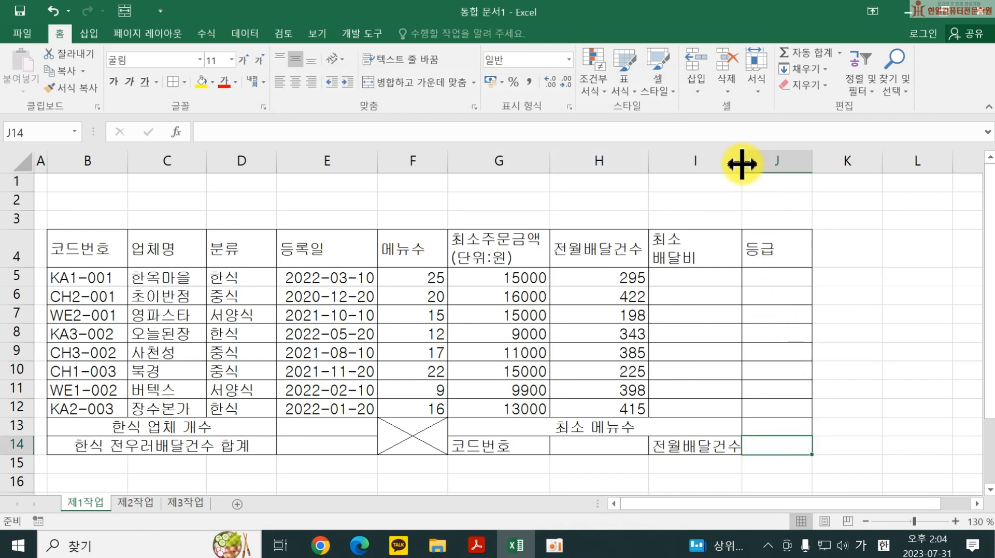
{"action": "left_click_drag", "start_coordinate": [742, 160], "coordinate": [752, 159]}
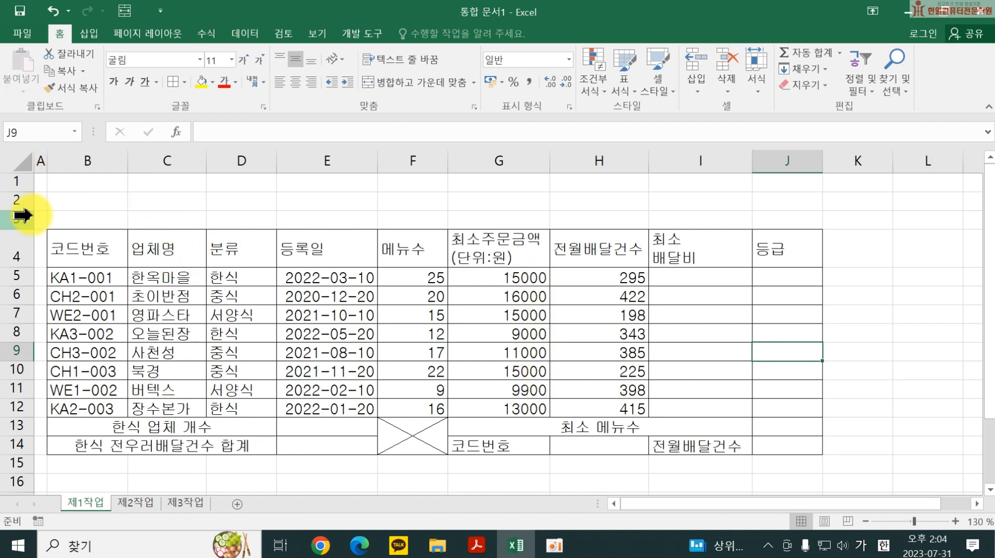
{"action": "left_click_drag", "start_coordinate": [21, 210], "coordinate": [22, 214]}
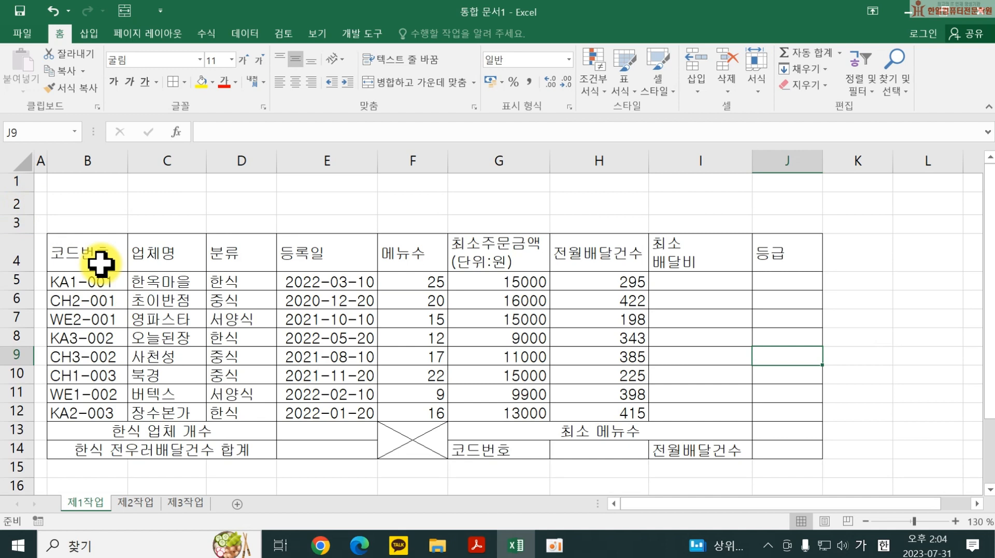
Center the header row B4:J4 and the code, vendor, category and date data in B5:E12 horizontally.
{"action": "left_click_drag", "start_coordinate": [100, 263], "coordinate": [790, 256]}
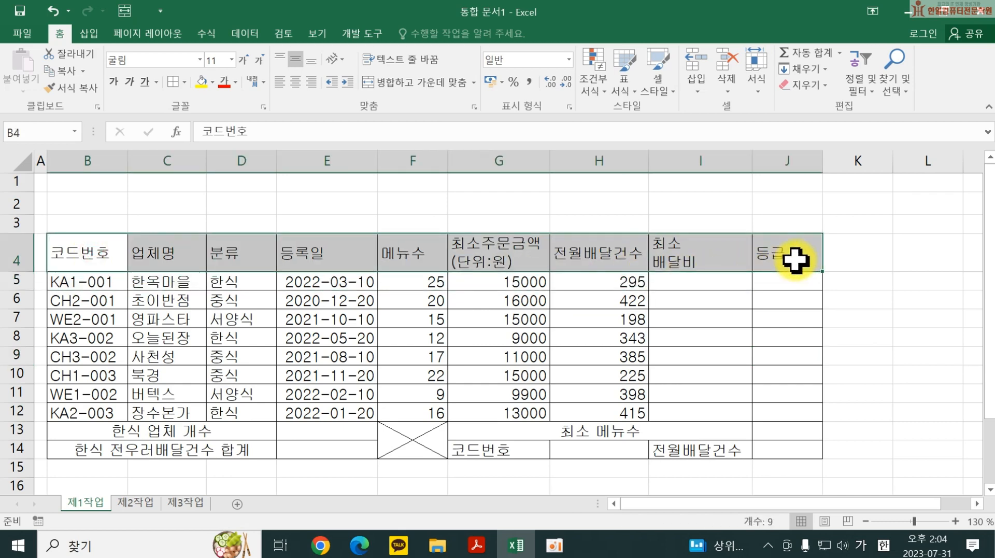
{"action": "left_click_drag", "start_coordinate": [62, 280], "coordinate": [340, 421]}
{"action": "left_click", "coordinate": [295, 81]}
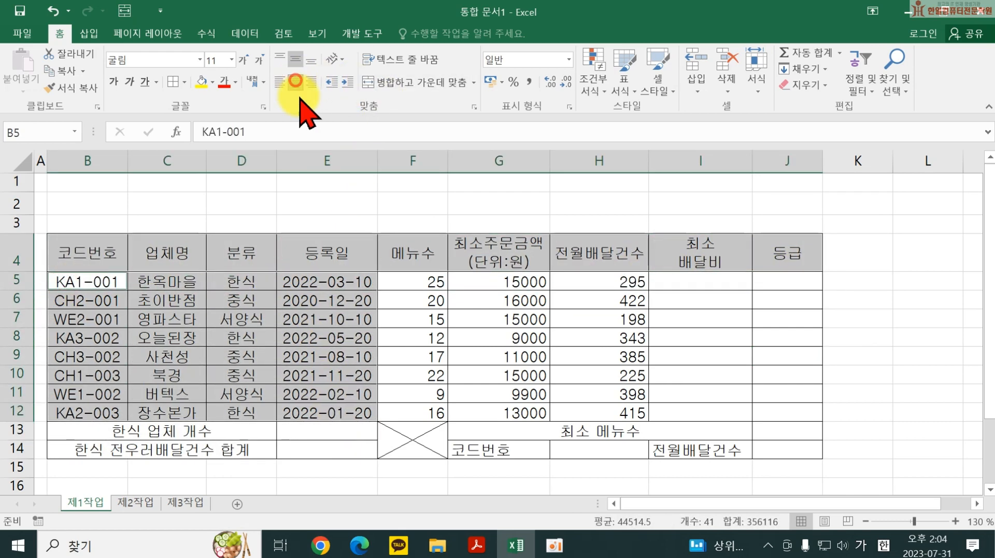
Center the 코드번호 label in G14 and the 전월배달건수 label in I14.
{"action": "left_click", "coordinate": [514, 449]}
{"action": "left_click", "coordinate": [674, 450], "text": "ctrl"}
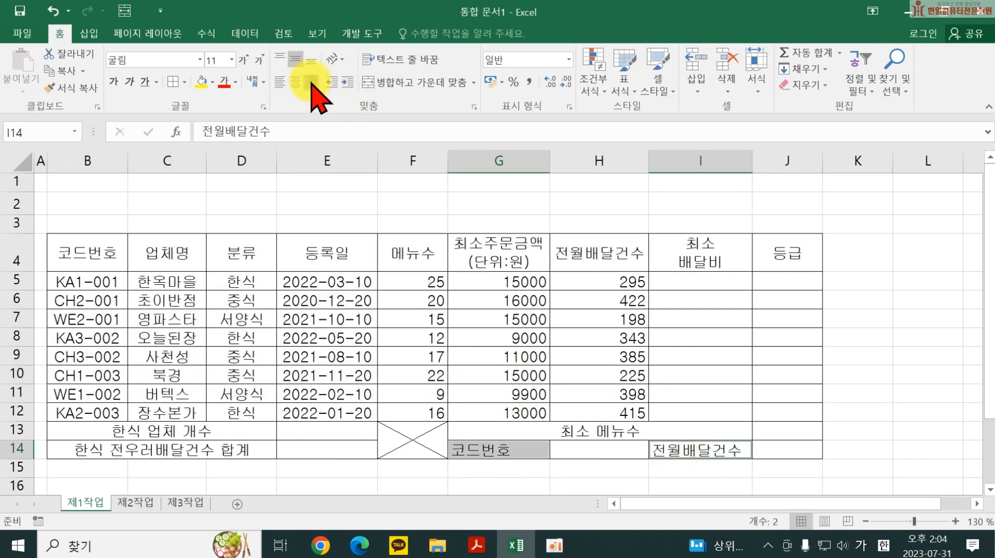
{"action": "left_click", "coordinate": [296, 81]}
{"action": "left_click", "coordinate": [610, 314]}
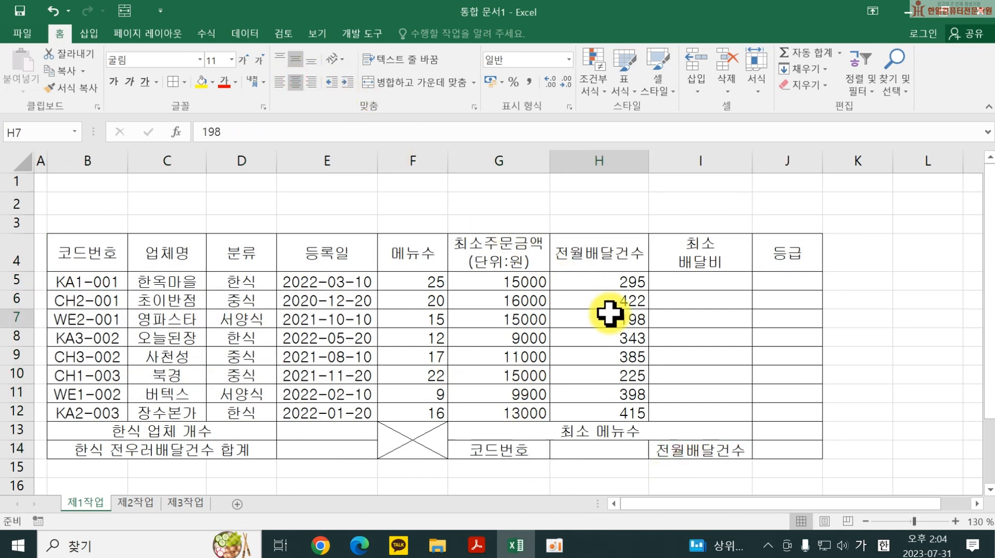
Apply the comma style to the minimum order amounts in G5:G12.
{"action": "left_click", "coordinate": [496, 282]}
{"action": "left_click_drag", "start_coordinate": [496, 282], "coordinate": [497, 410]}
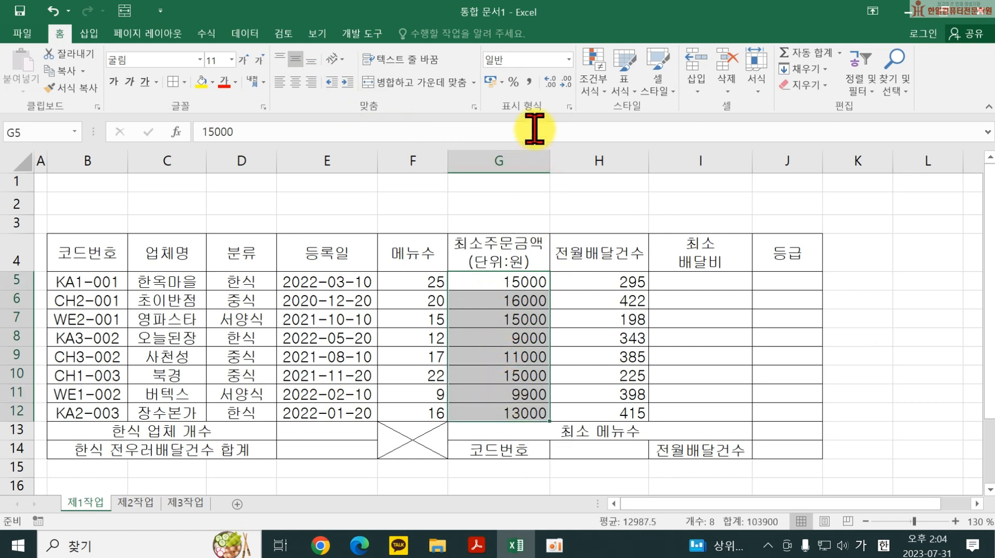
{"action": "left_click", "coordinate": [529, 81]}
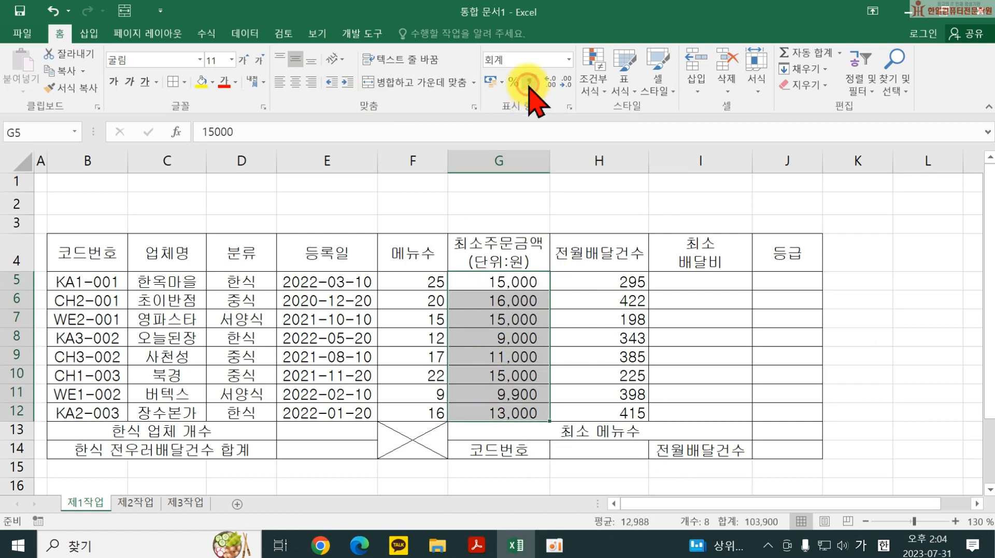
{"action": "left_click", "coordinate": [477, 250]}
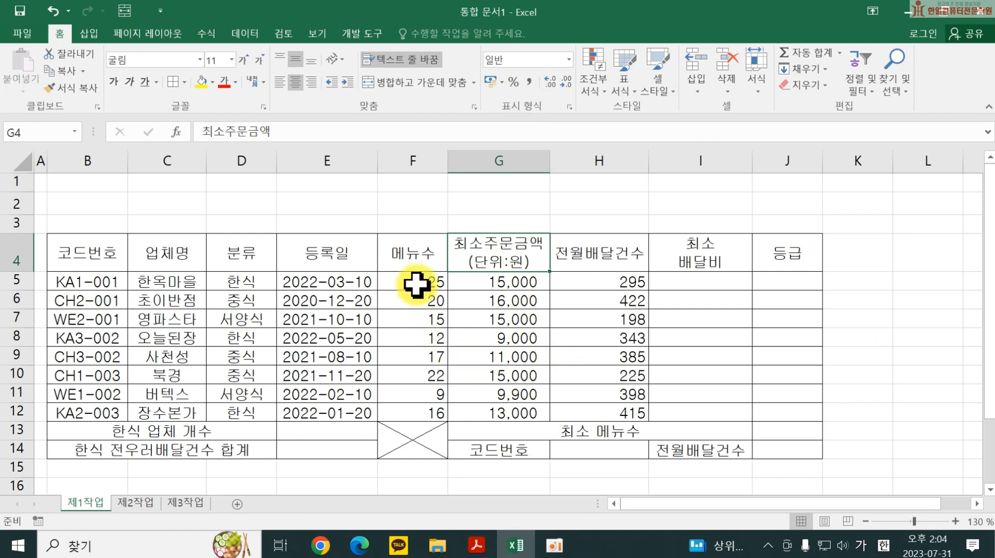
{"action": "left_click_drag", "start_coordinate": [415, 282], "coordinate": [412, 409]}
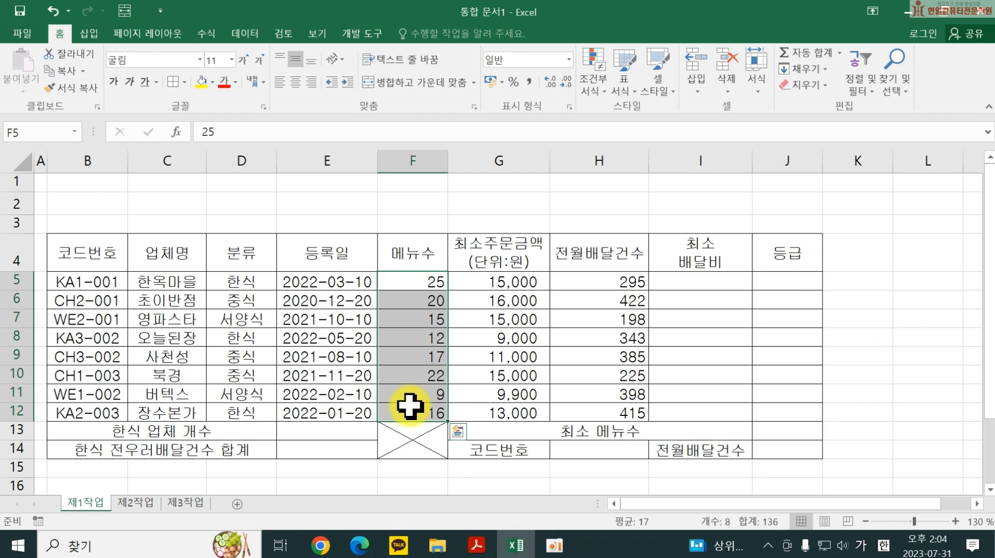
{"action": "left_click", "coordinate": [818, 317]}
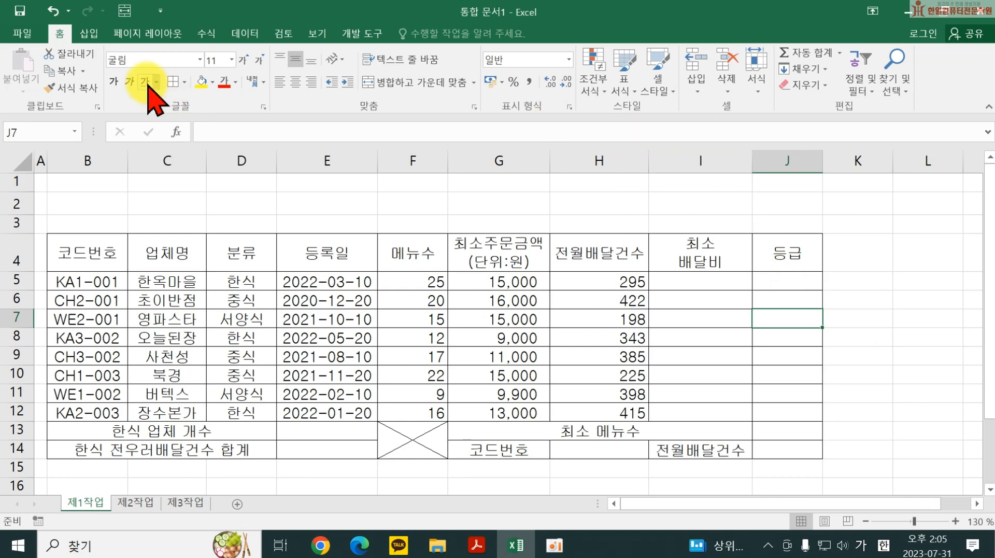
Insert a cross shape about 12.05 cm wide and 1.38 cm high above the table, spanning rows 1 to 3 from column B into G.
{"action": "left_click", "coordinate": [88, 35]}
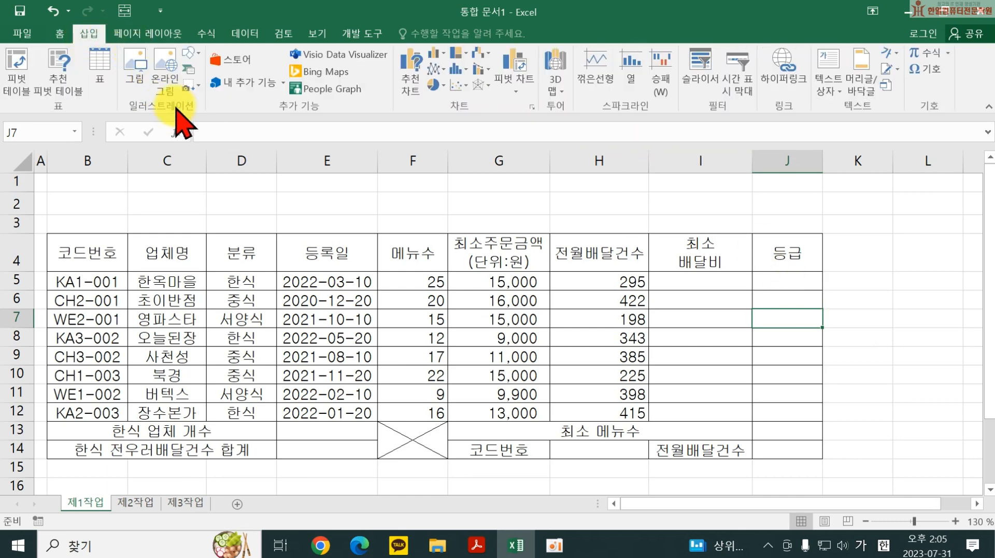
{"action": "left_click", "coordinate": [189, 52]}
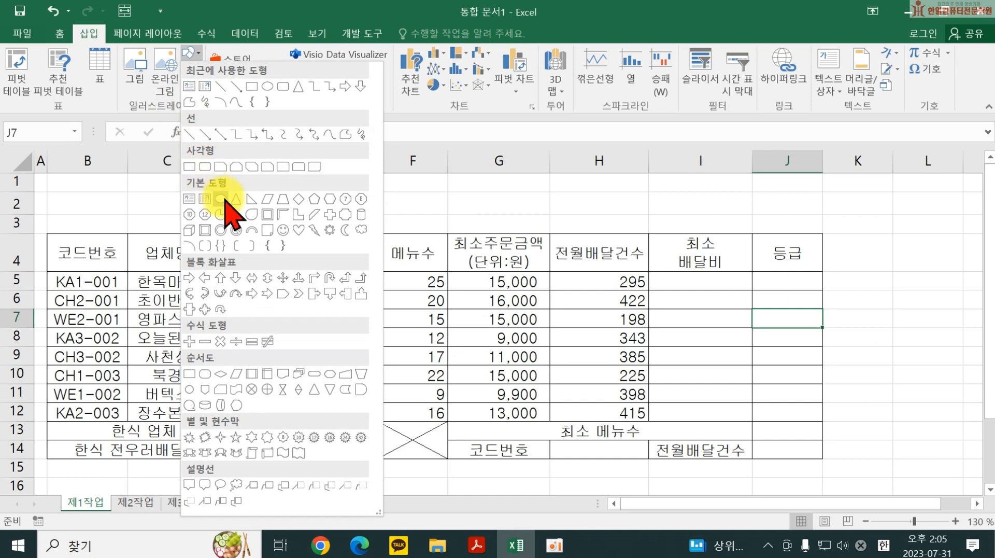
{"action": "left_click", "coordinate": [330, 214]}
{"action": "mouse_move", "coordinate": [47, 176]}
{"action": "left_mouse_down"}
{"action": "mouse_move", "coordinate": [302, 222]}
{"action": "mouse_move", "coordinate": [510, 228]}
{"action": "left_mouse_up"}
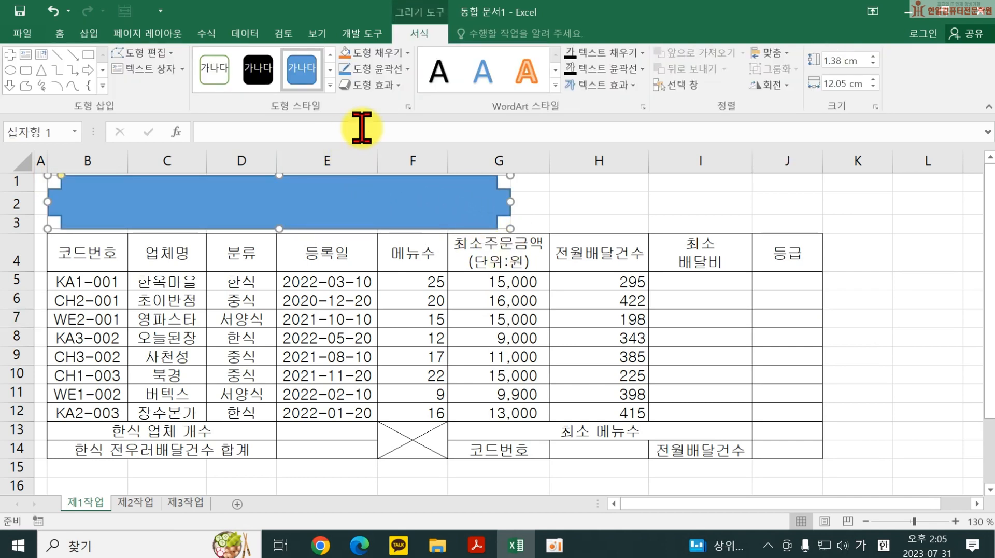
Give the cross shape an outer Offset Right shadow and enter the title 미래 배달앱 등록업체 관리 현황 in it.
{"action": "left_click", "coordinate": [377, 85]}
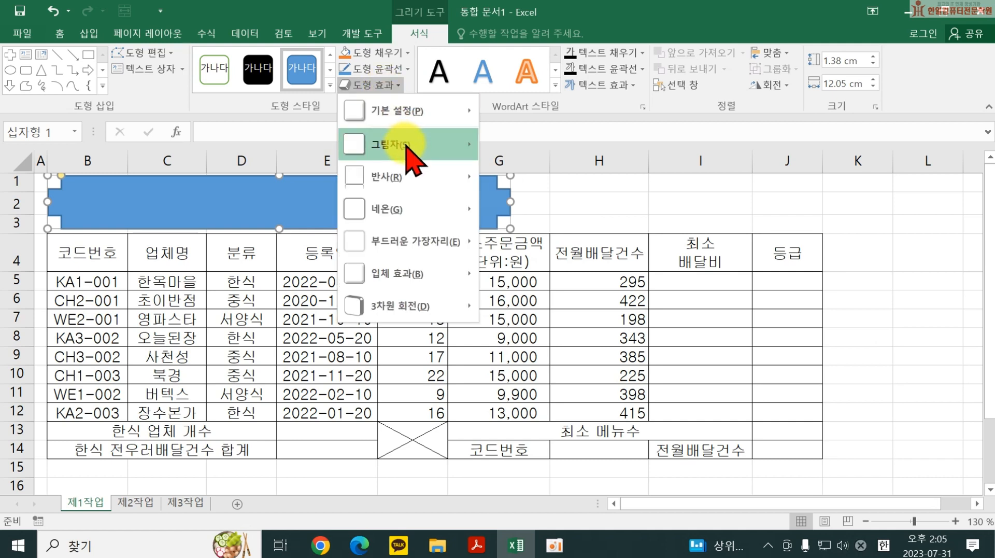
{"action": "mouse_move", "coordinate": [404, 151]}
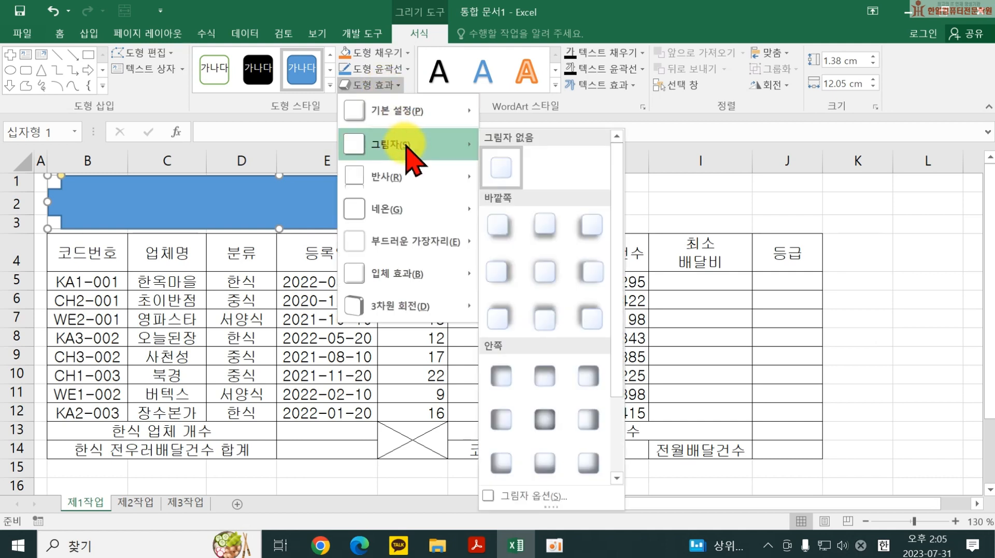
{"action": "left_click", "coordinate": [499, 270]}
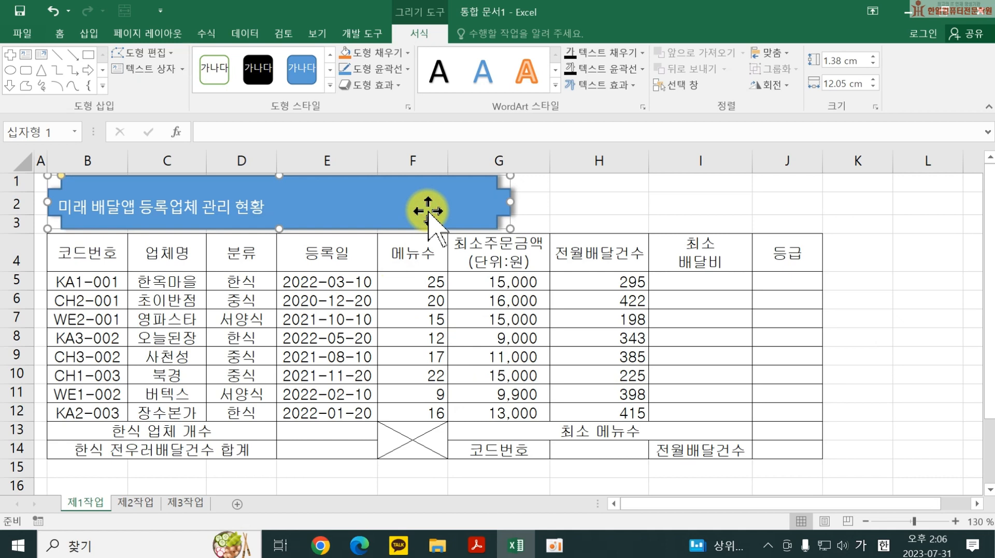
Set the title shape's text to the 굴림 font at 24 pt.
{"action": "left_click", "coordinate": [60, 33]}
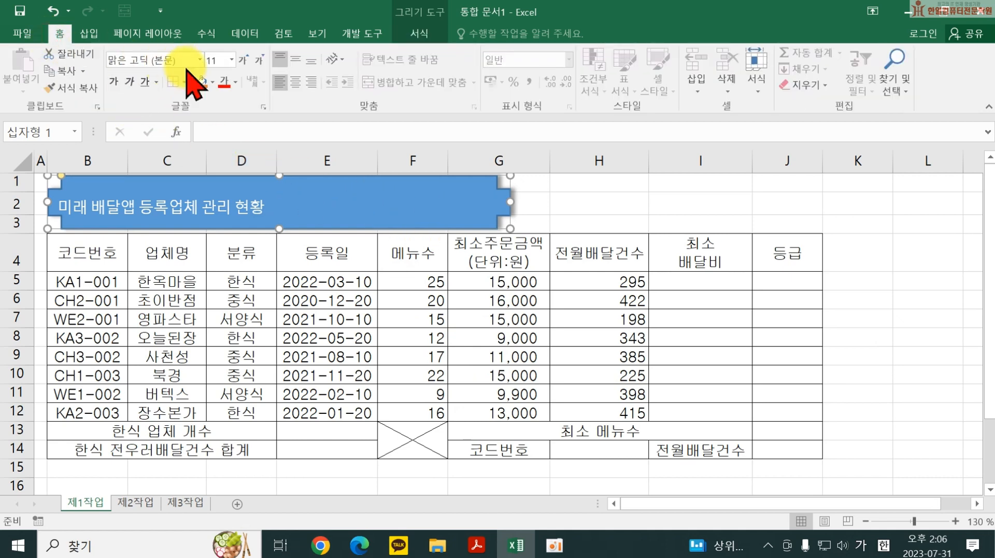
{"action": "left_click", "coordinate": [177, 61]}
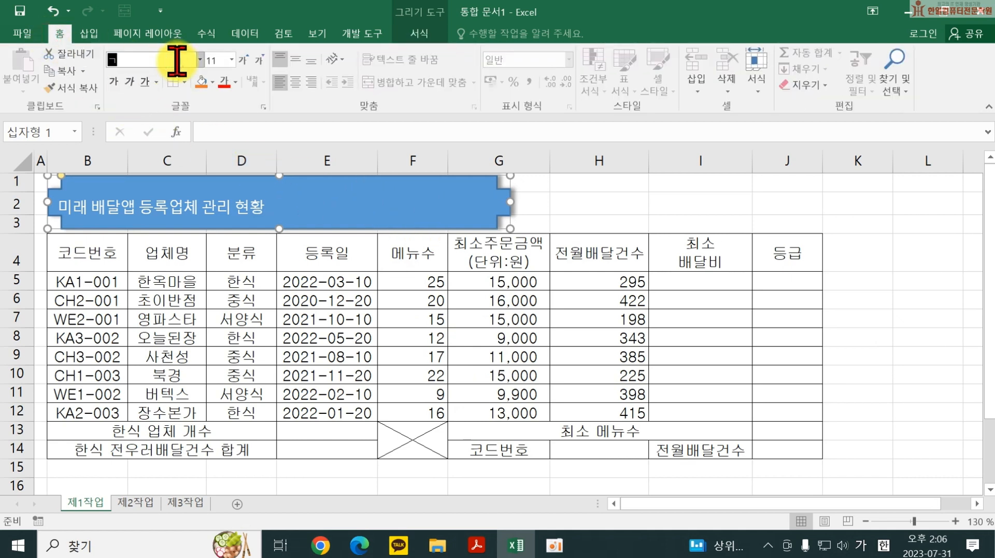
{"action": "key", "text": "Return"}
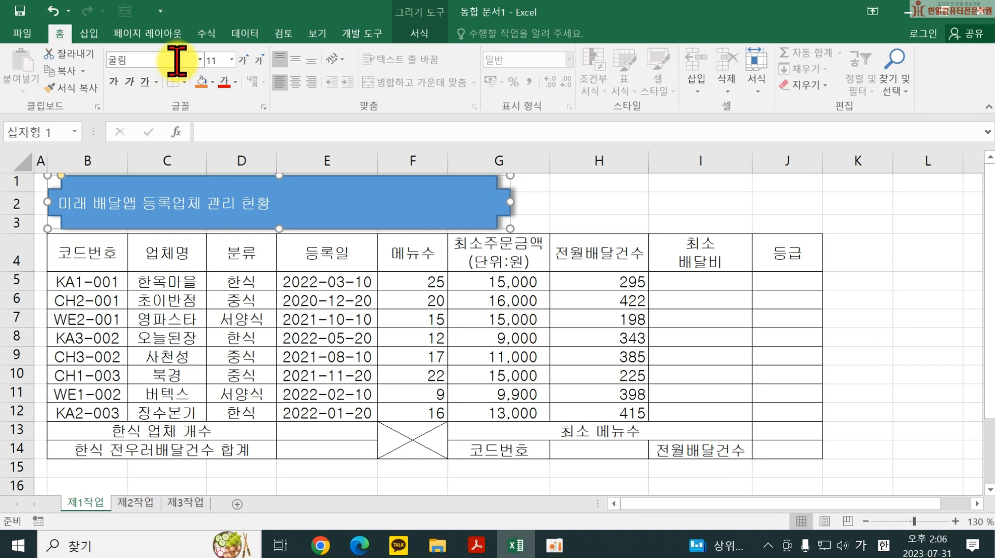
{"action": "left_click", "coordinate": [213, 61]}
{"action": "type", "text": "24"}
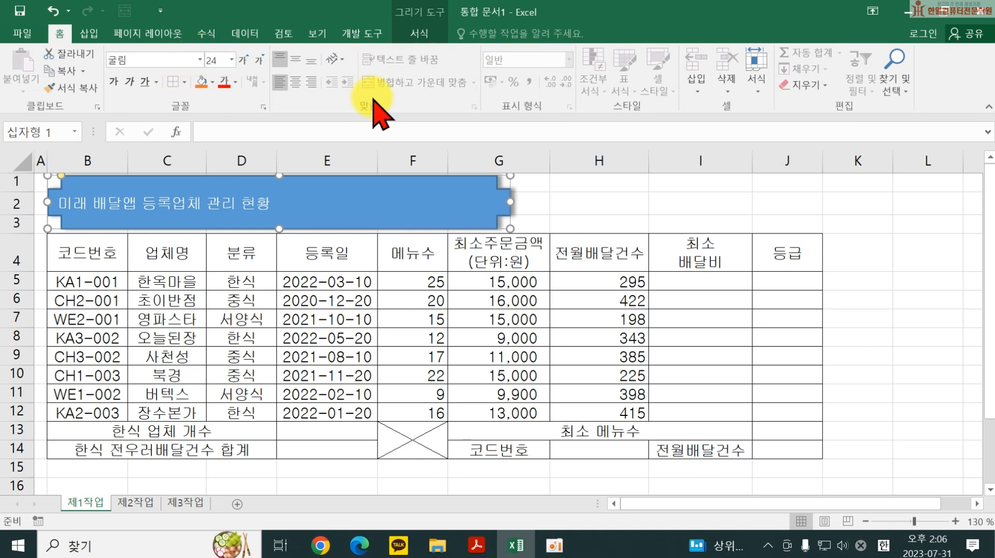
{"action": "key", "text": "Return"}
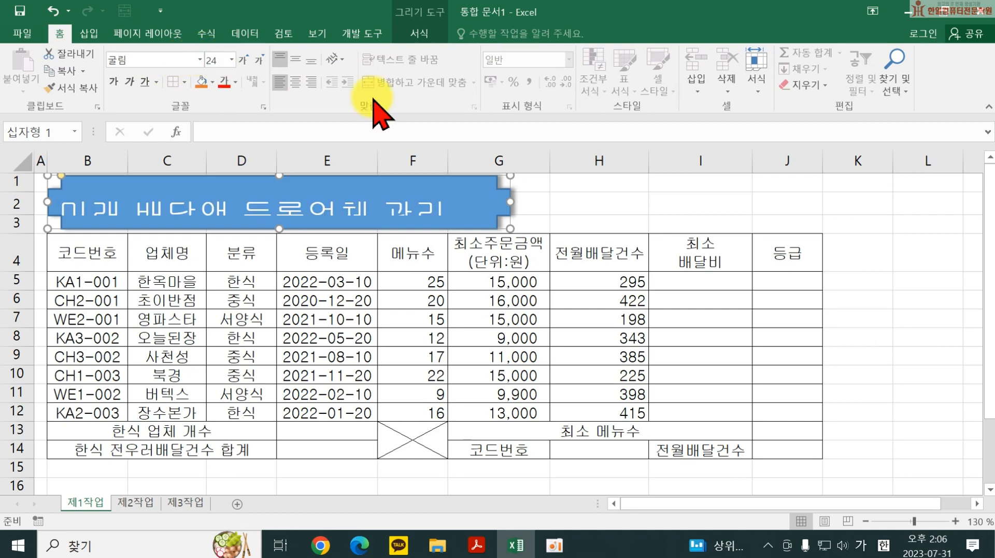
Make the title text black and bold, and fill the cross shape with standard yellow.
{"action": "left_click", "coordinate": [236, 82]}
{"action": "left_click", "coordinate": [226, 98]}
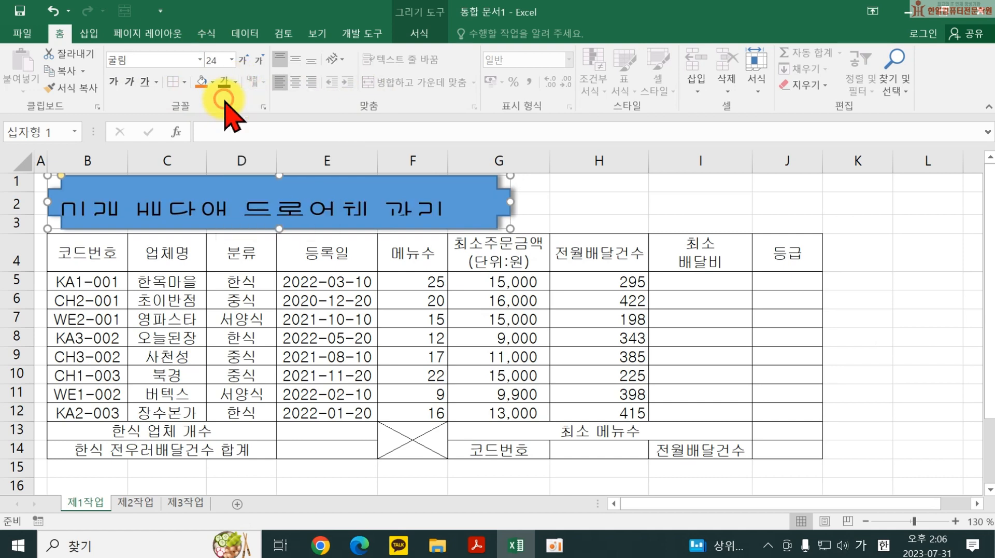
{"action": "left_click", "coordinate": [115, 83]}
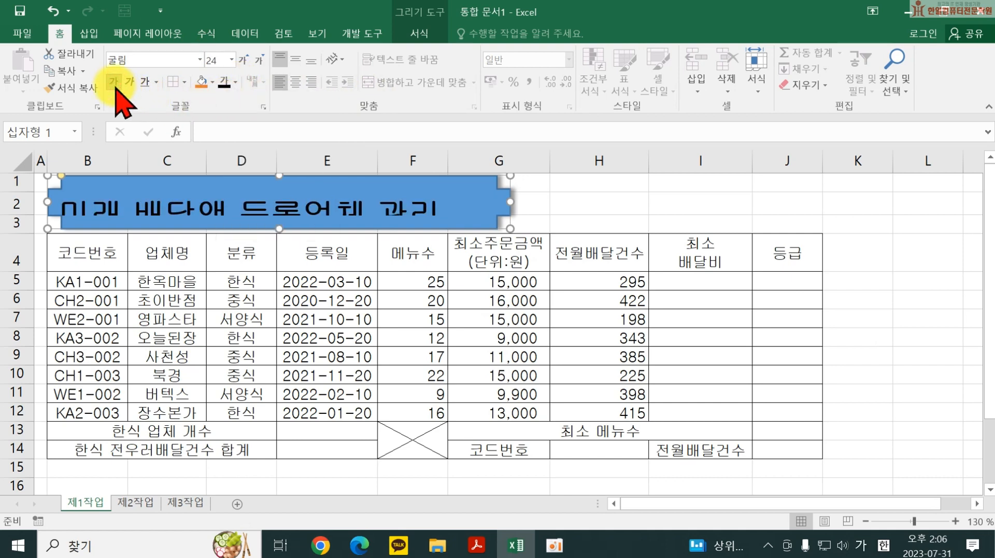
{"action": "left_click", "coordinate": [212, 82]}
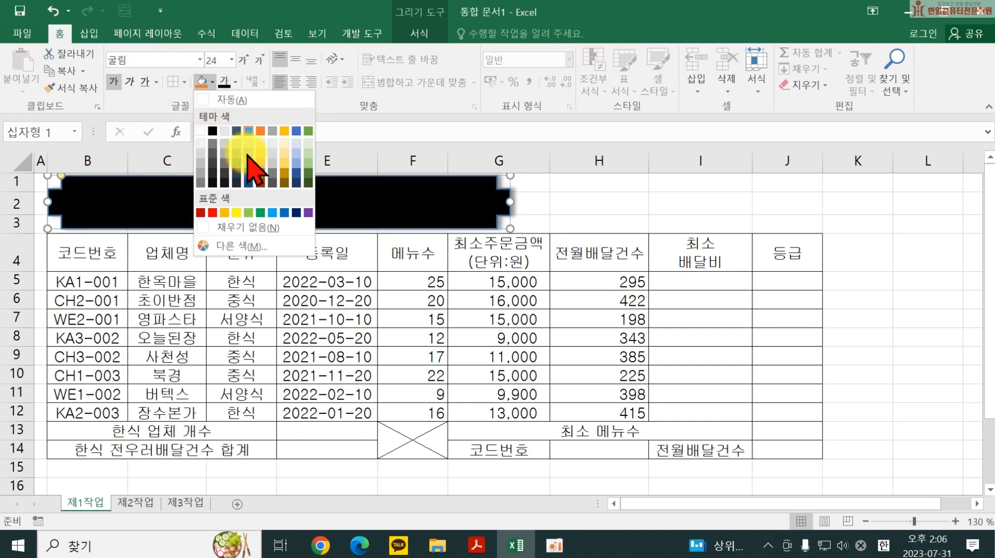
{"action": "left_click", "coordinate": [236, 212]}
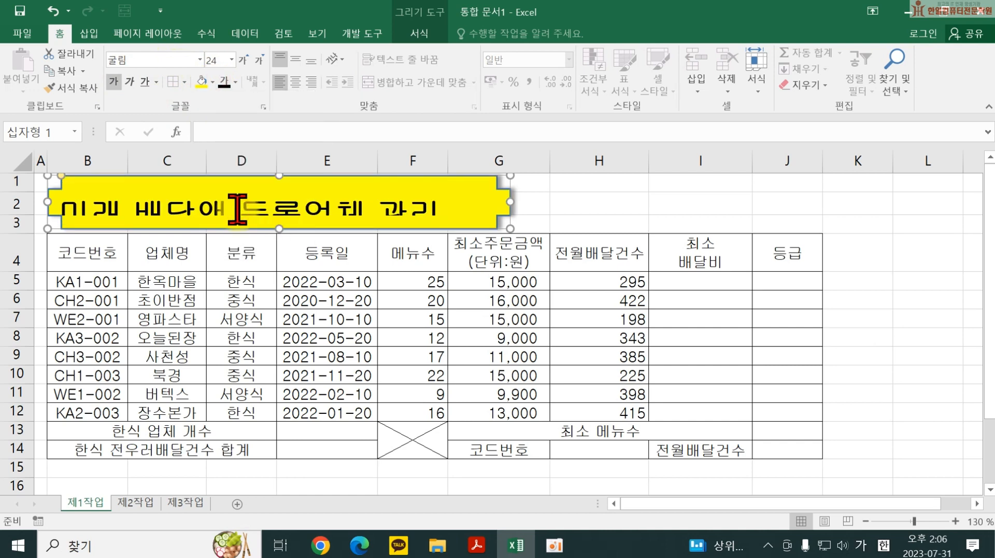
Center the title text vertically and horizontally within the cross shape.
{"action": "left_click", "coordinate": [296, 58]}
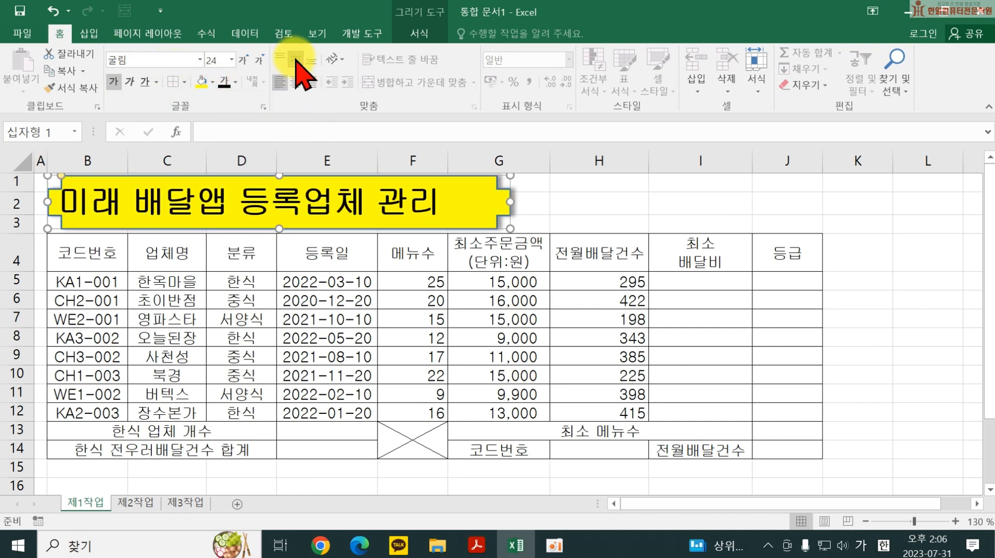
{"action": "left_click", "coordinate": [296, 82]}
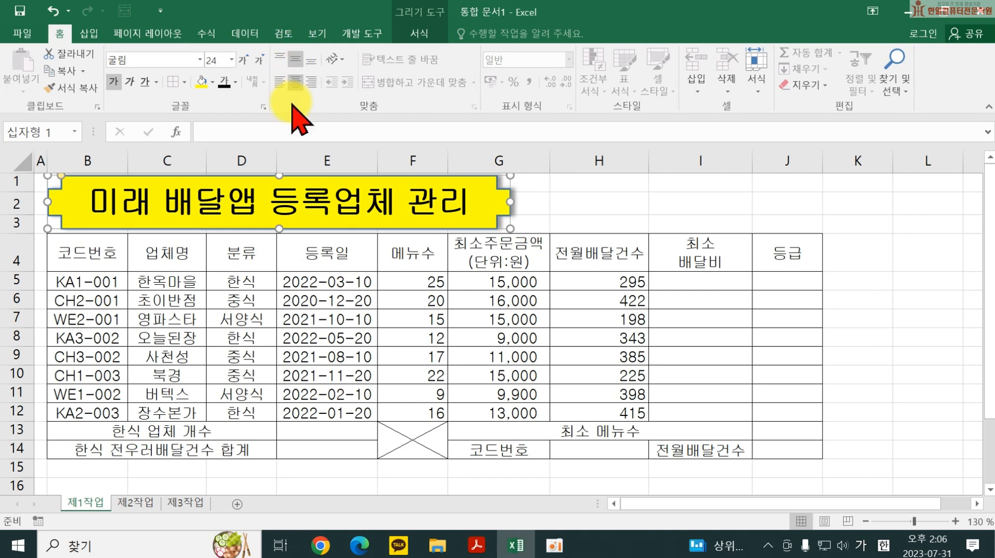
{"action": "left_click", "coordinate": [582, 224]}
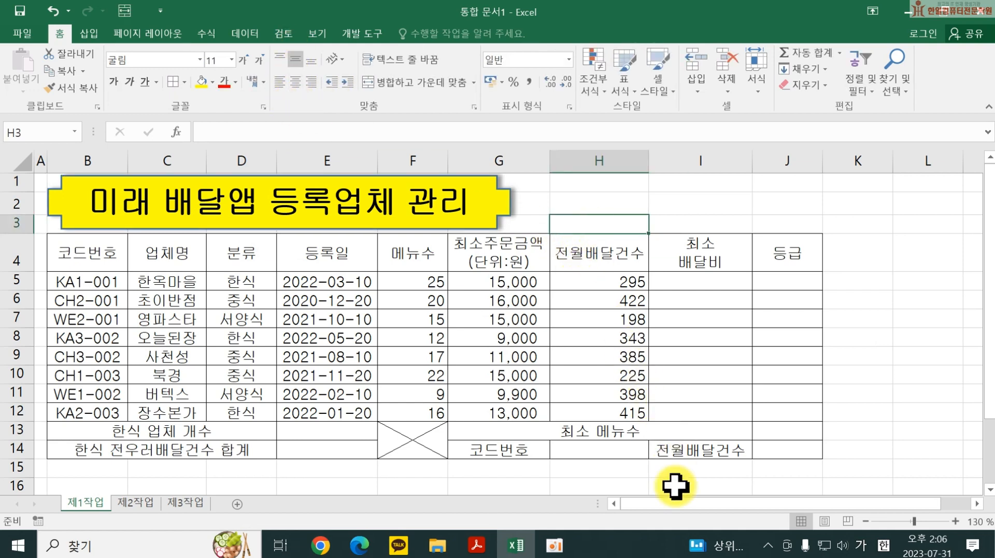
Switch to the exam PDF in Acrobat Reader and read the conditions on the title shape and the approval box.
{"action": "left_click", "coordinate": [476, 545]}
{"action": "scroll", "coordinate": [583, 369], "scroll_direction": "down", "scroll_amount": 3}
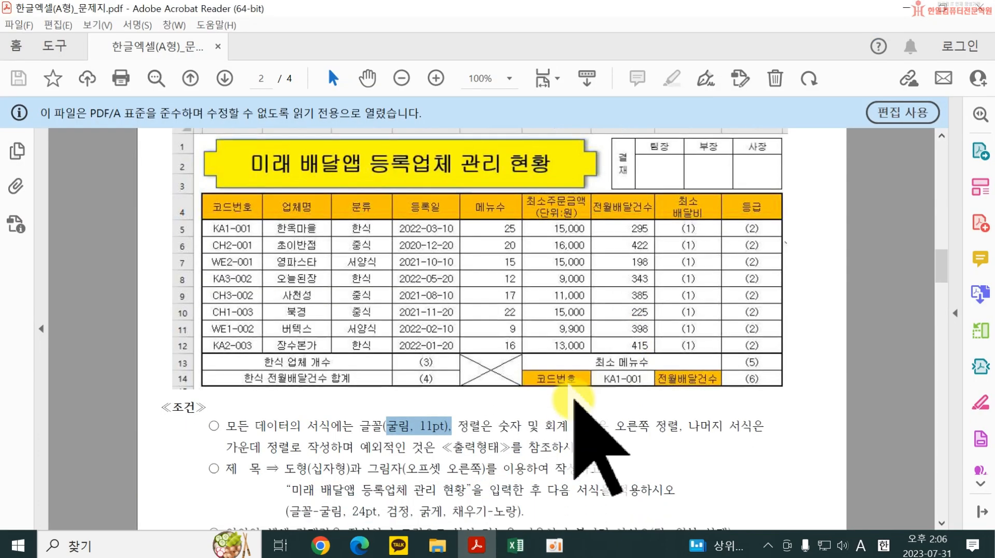
{"action": "left_click_drag", "start_coordinate": [322, 434], "coordinate": [338, 450]}
{"action": "scroll", "coordinate": [337, 451], "scroll_direction": "down", "scroll_amount": 2}
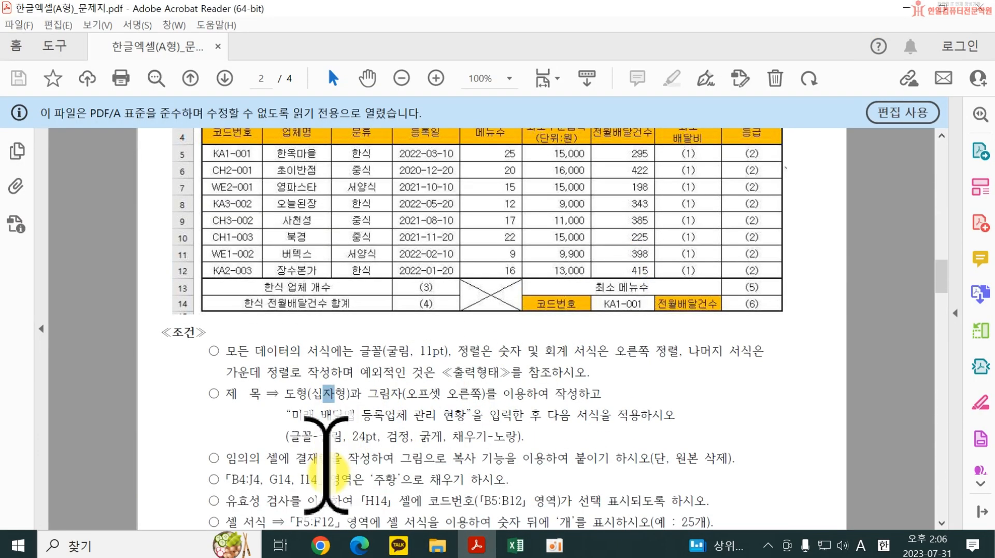
{"action": "left_click_drag", "start_coordinate": [227, 458], "coordinate": [748, 455]}
{"action": "left_click", "coordinate": [749, 455]}
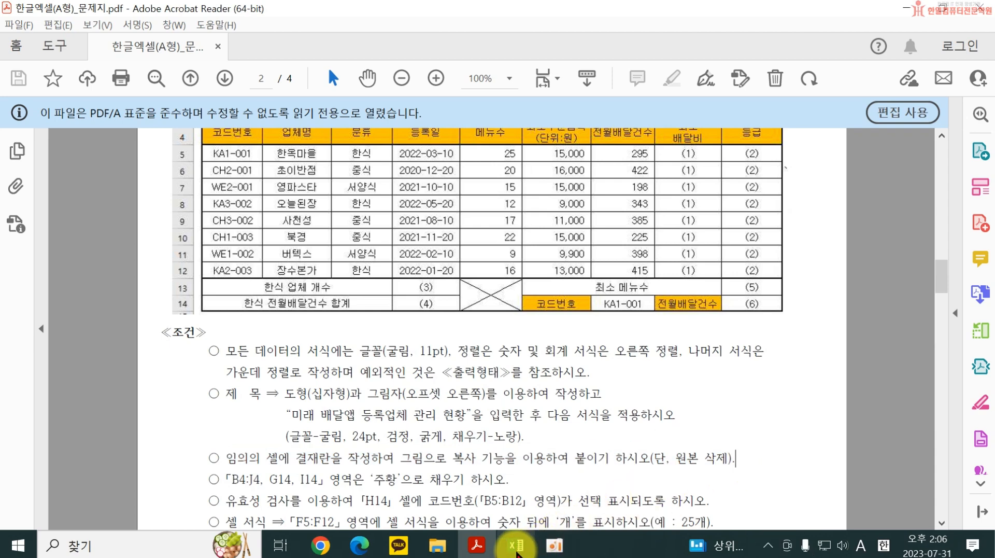
Switch back to the Excel workbook and merge and center cells L18:L19 in the empty area beyond the table.
{"action": "left_click", "coordinate": [516, 549]}
{"action": "scroll", "coordinate": [186, 318], "scroll_direction": "down", "scroll_amount": 1}
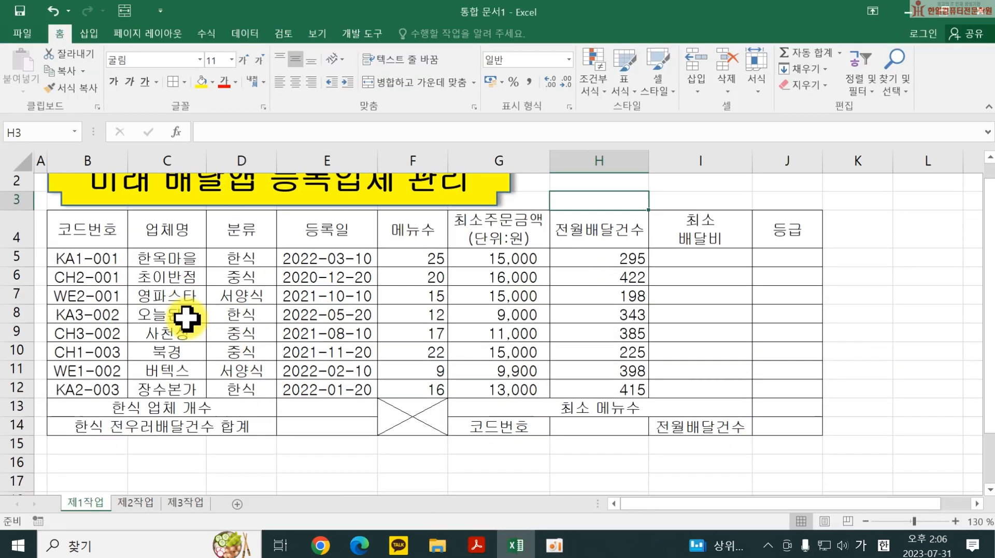
{"action": "scroll", "coordinate": [311, 301], "scroll_direction": "up", "scroll_amount": 1}
{"action": "scroll", "coordinate": [638, 352], "scroll_direction": "down", "scroll_amount": 3}
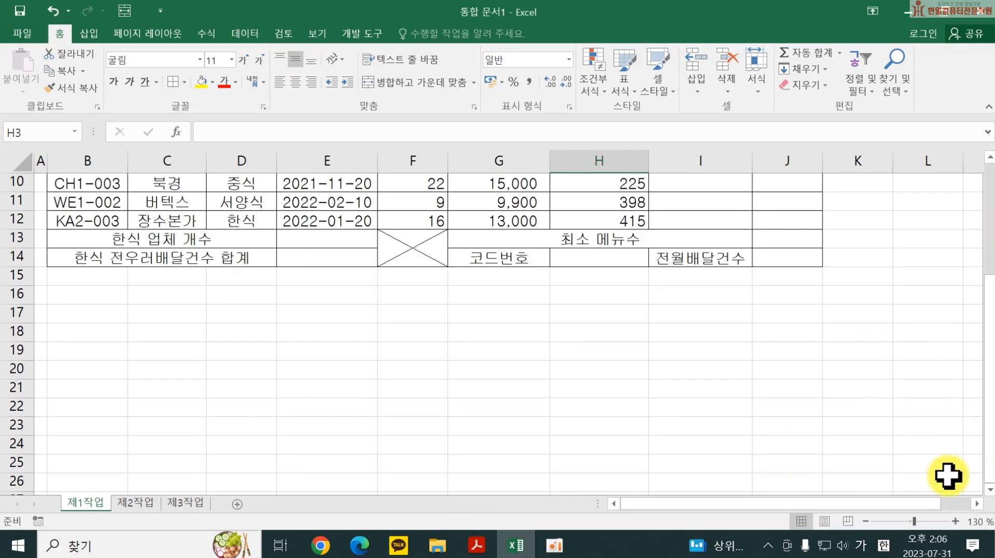
{"action": "left_click", "coordinate": [977, 503]}
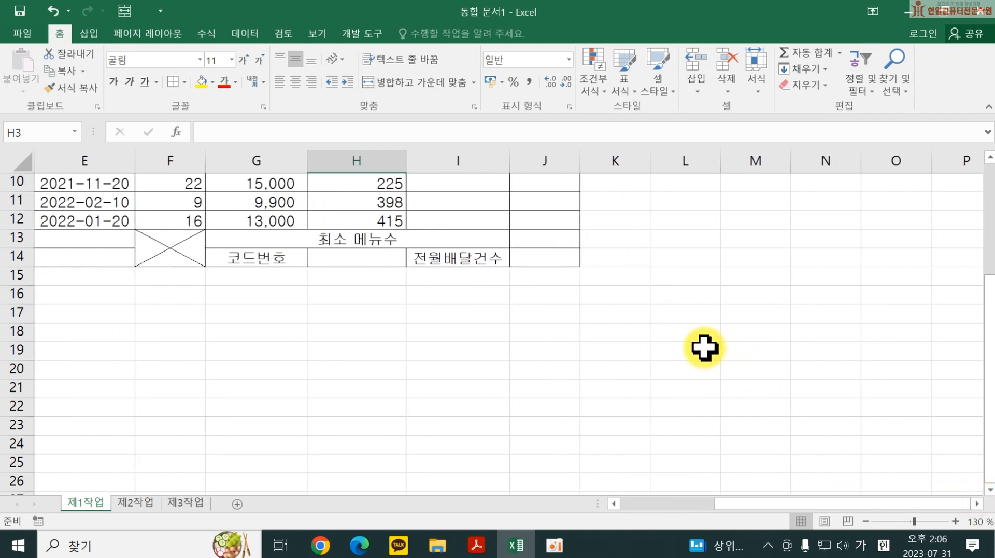
{"action": "left_click_drag", "start_coordinate": [689, 334], "coordinate": [681, 347]}
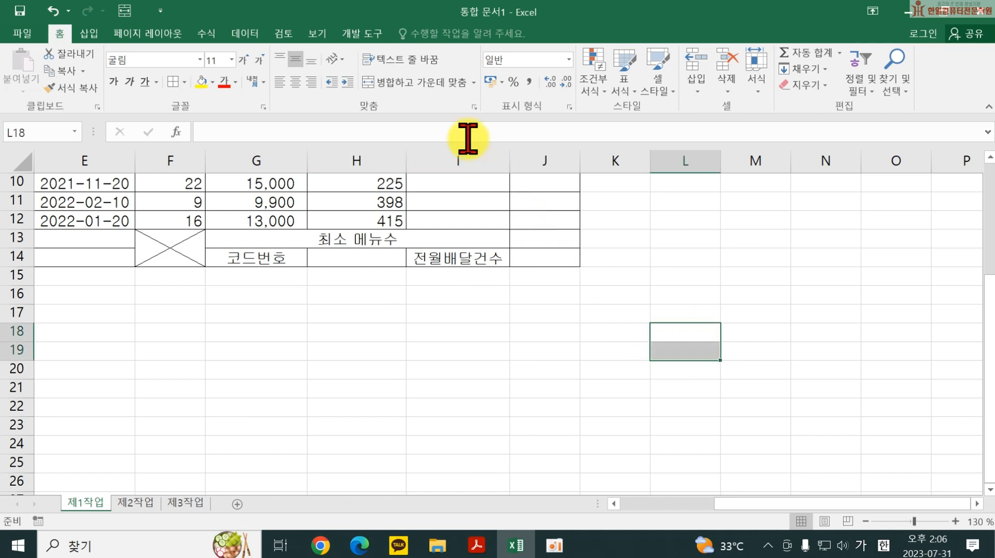
{"action": "left_click", "coordinate": [411, 91]}
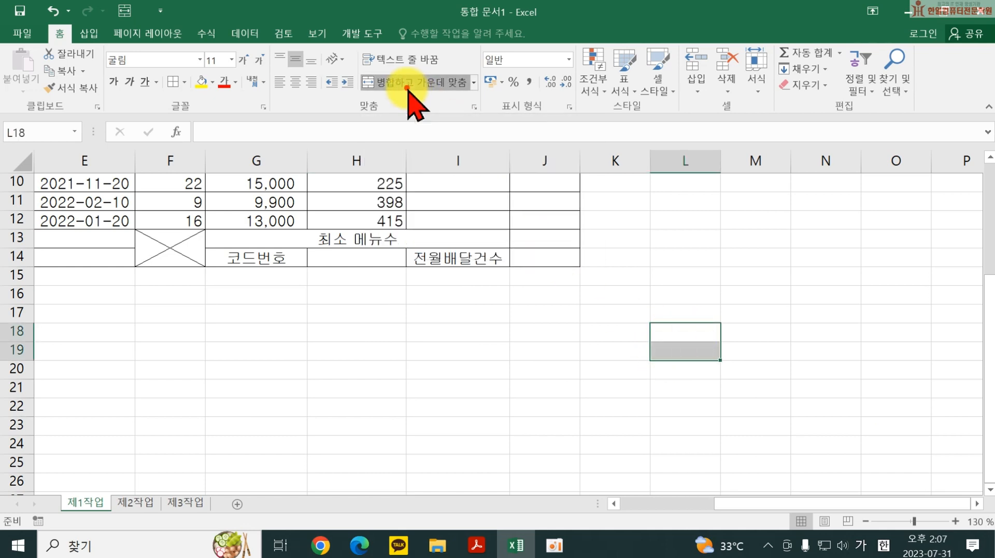
Enter 결제 in the merged cell L18, 팀장 in M18, 부장 in N18 and 사장 in O18.
{"action": "type", "text": "ㄱ"}
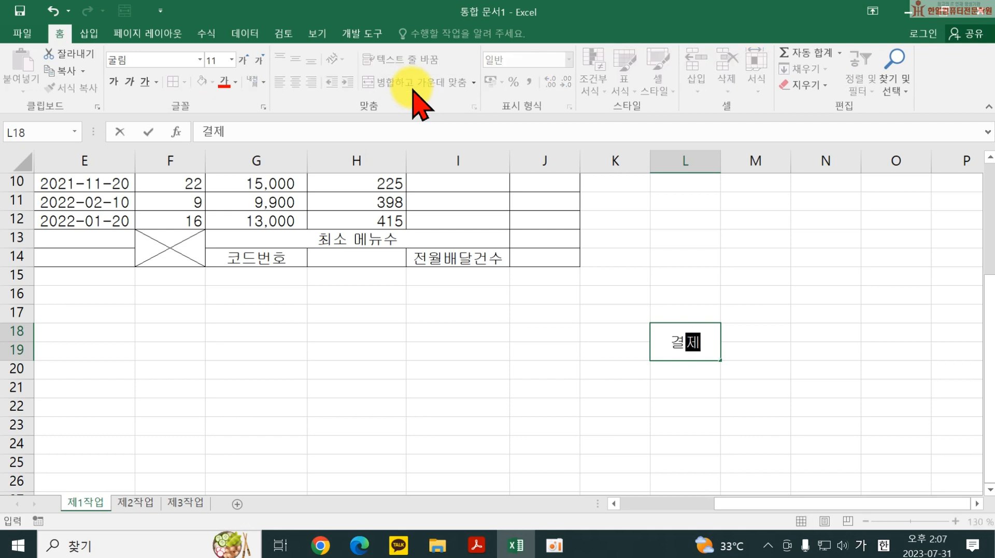
{"action": "type", "text": "제"}
{"action": "key", "text": "Tab"}
{"action": "type", "text": "티"}
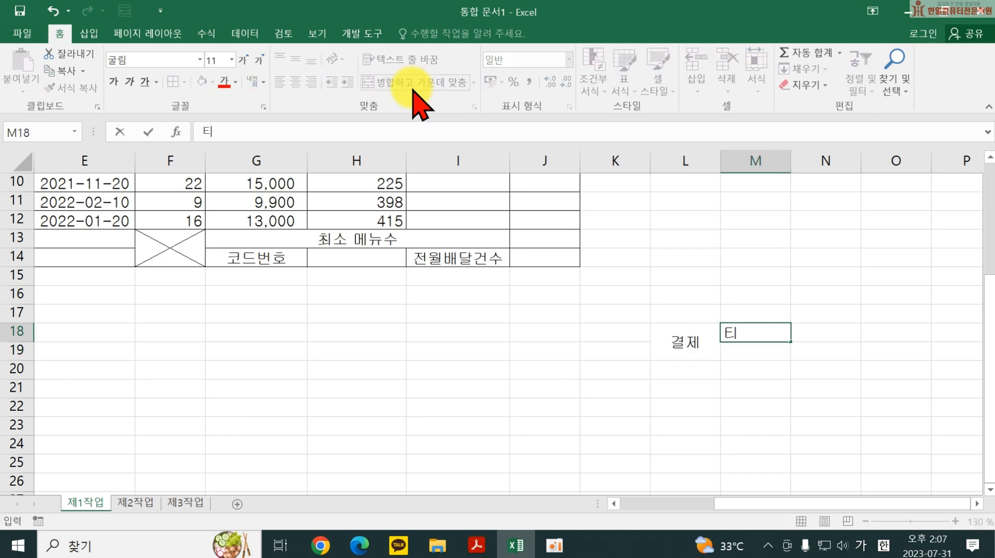
{"action": "type", "text": "ㅁ장"}
{"action": "key", "text": "Tab"}
{"action": "type", "text": "부자ㅇ"}
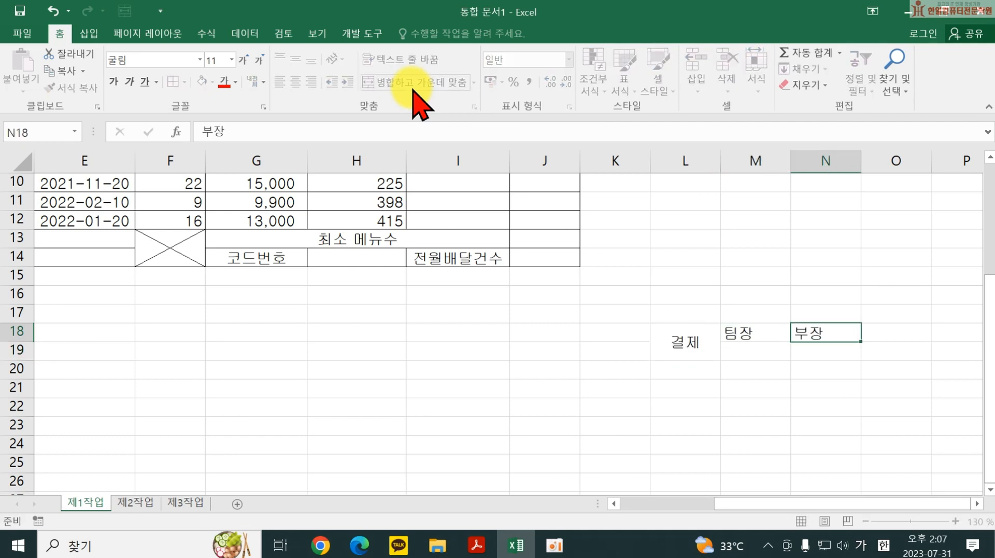
{"action": "key", "text": "Tab"}
{"action": "type", "text": "사자"}
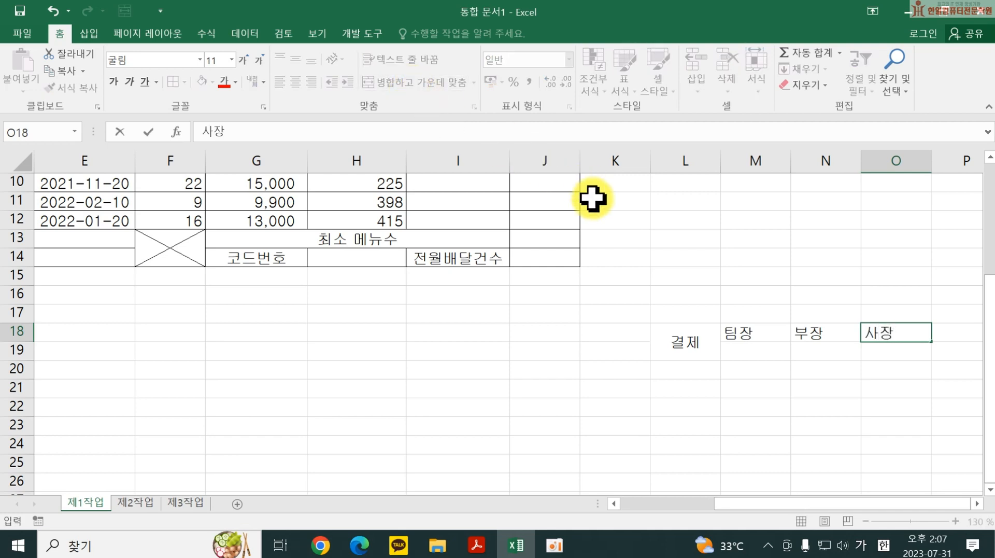
{"action": "left_click", "coordinate": [684, 345]}
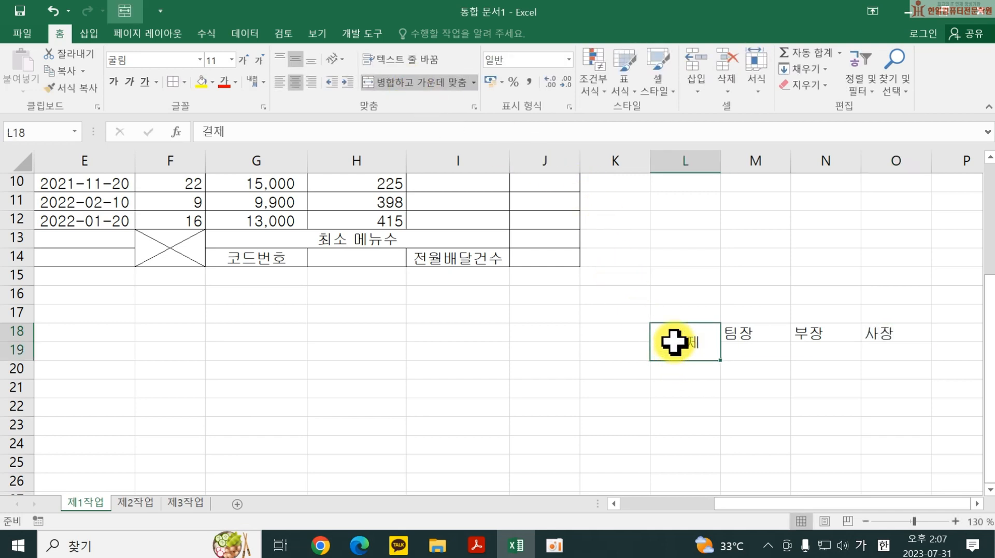
Check the approval box layout in the exam PDF's output form and return to the Excel workbook.
{"action": "left_click", "coordinate": [477, 544]}
{"action": "scroll", "coordinate": [643, 244], "scroll_direction": "up", "scroll_amount": 3}
{"action": "scroll", "coordinate": [643, 243], "scroll_direction": "up", "scroll_amount": 2}
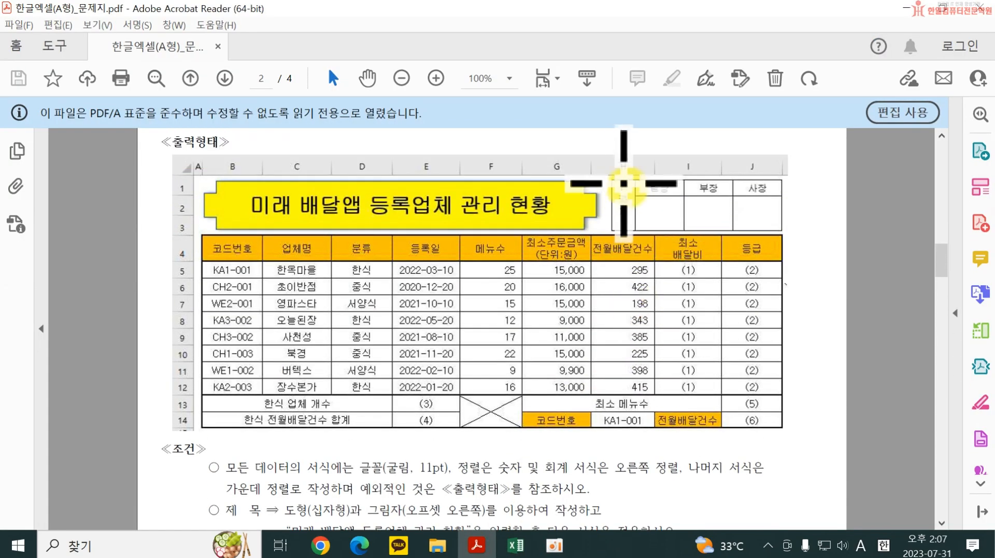
{"action": "left_click", "coordinate": [516, 544]}
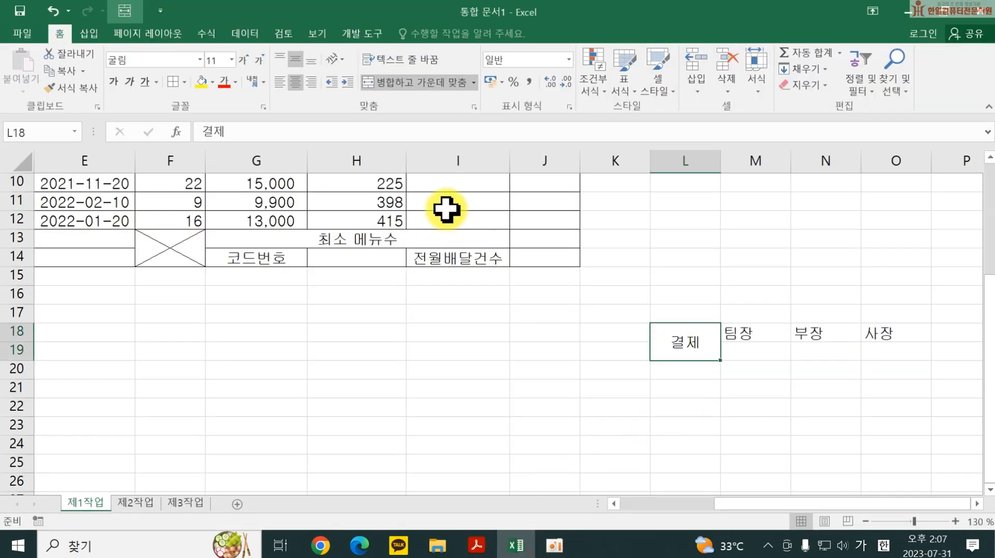
Stack the 결제 text in L18 vertically, and resize row 19 taller and columns L to O narrower for the approval box.
{"action": "left_click", "coordinate": [335, 60]}
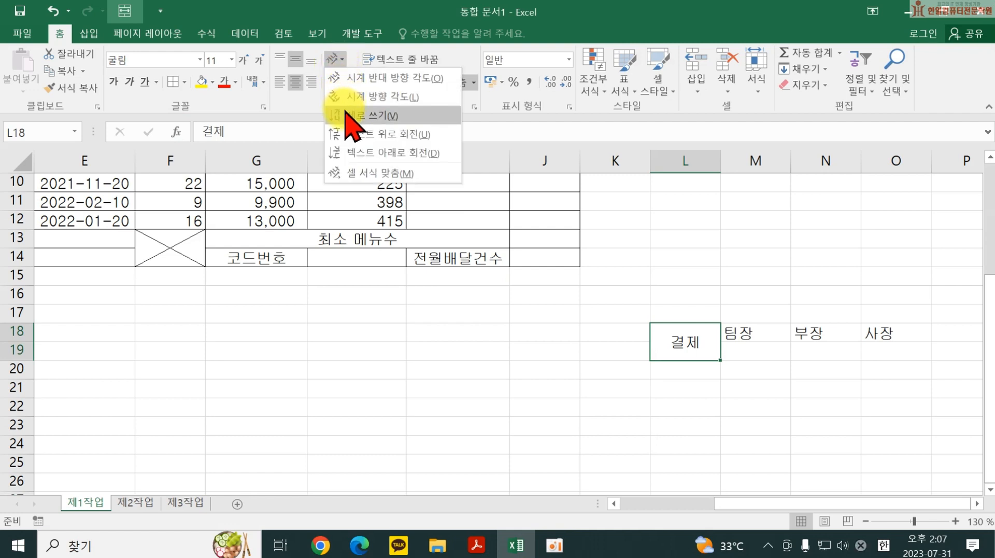
{"action": "left_click", "coordinate": [347, 107]}
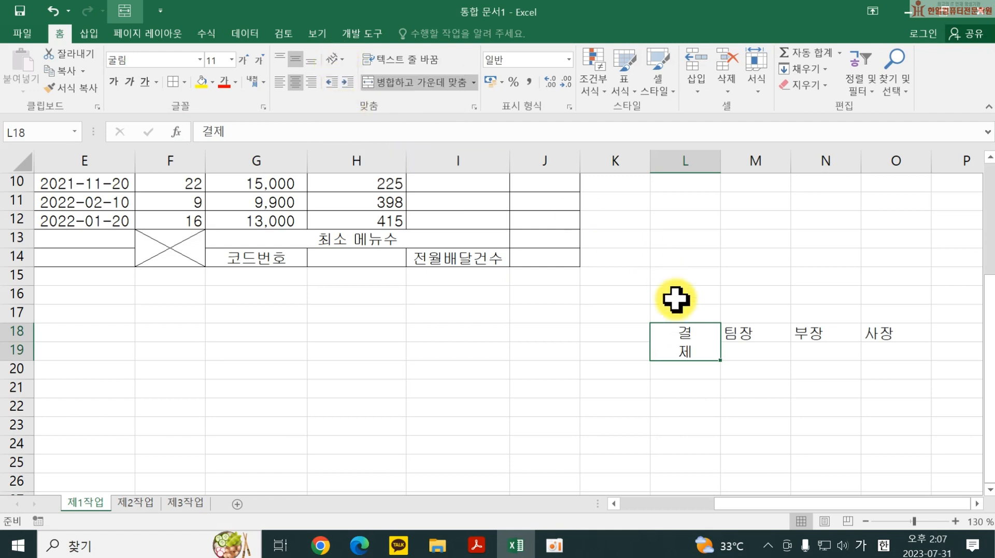
{"action": "left_click", "coordinate": [700, 357]}
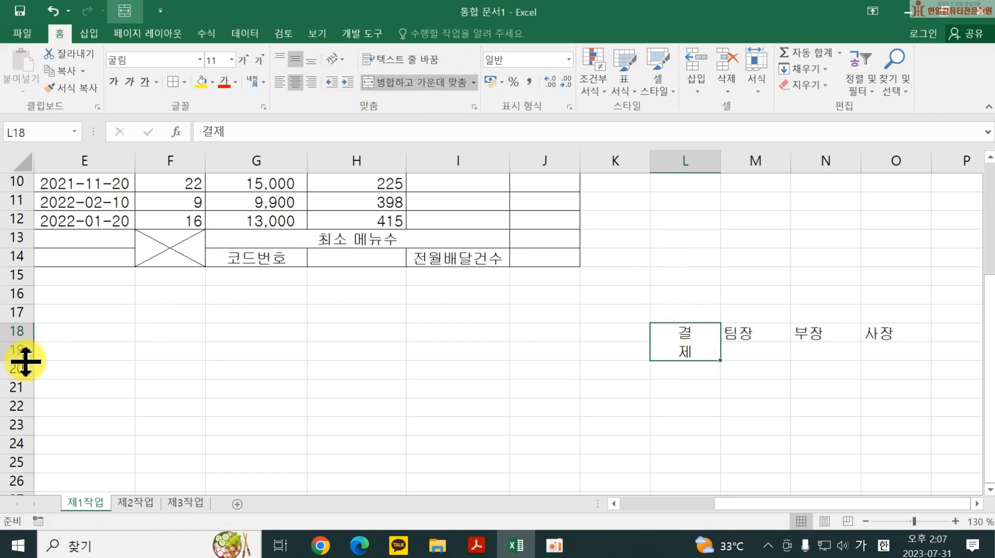
{"action": "left_click_drag", "start_coordinate": [26, 360], "coordinate": [22, 386]}
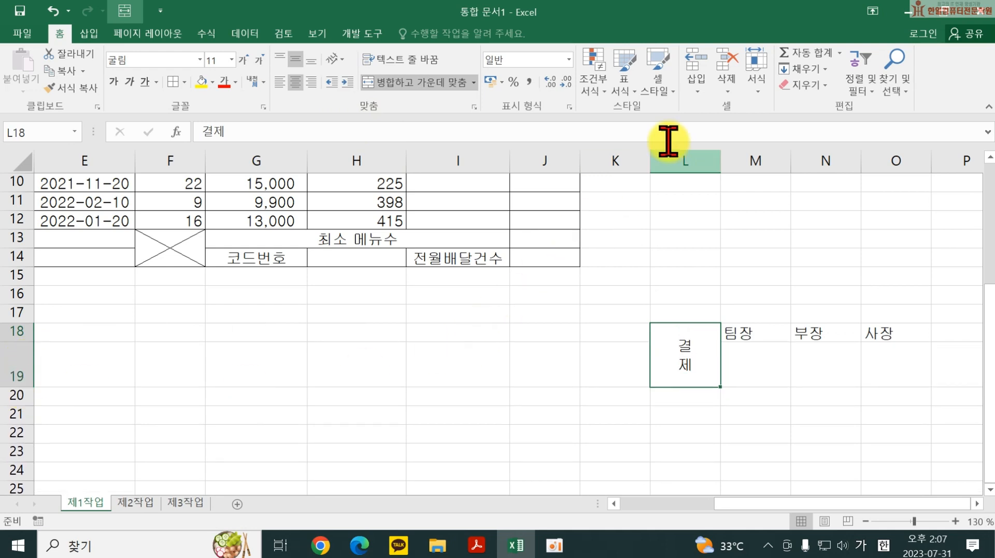
{"action": "left_click_drag", "start_coordinate": [719, 161], "coordinate": [853, 155]}
Center the text horizontally in L18:O19 and apply all borders to the range.
{"action": "left_click_drag", "start_coordinate": [662, 362], "coordinate": [817, 357]}
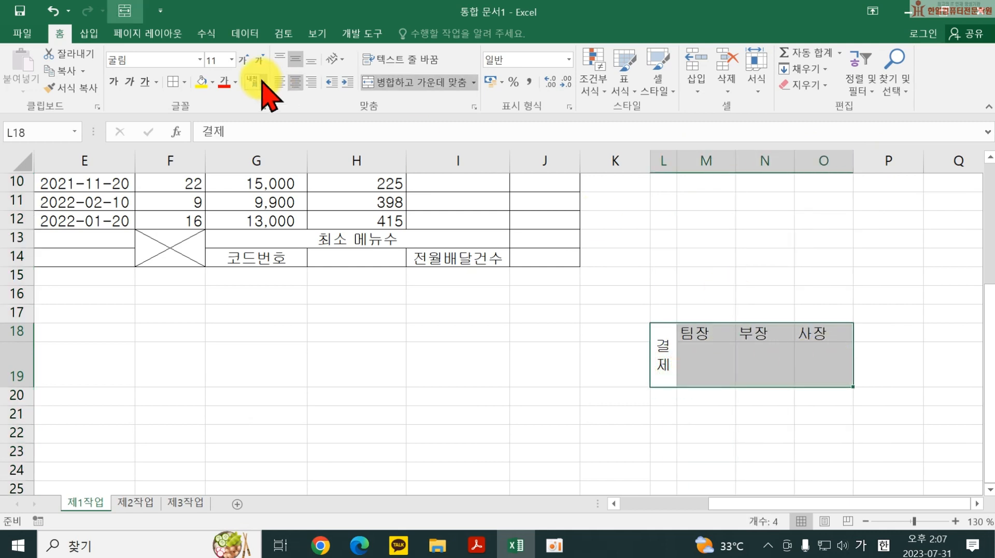
{"action": "left_click", "coordinate": [295, 82]}
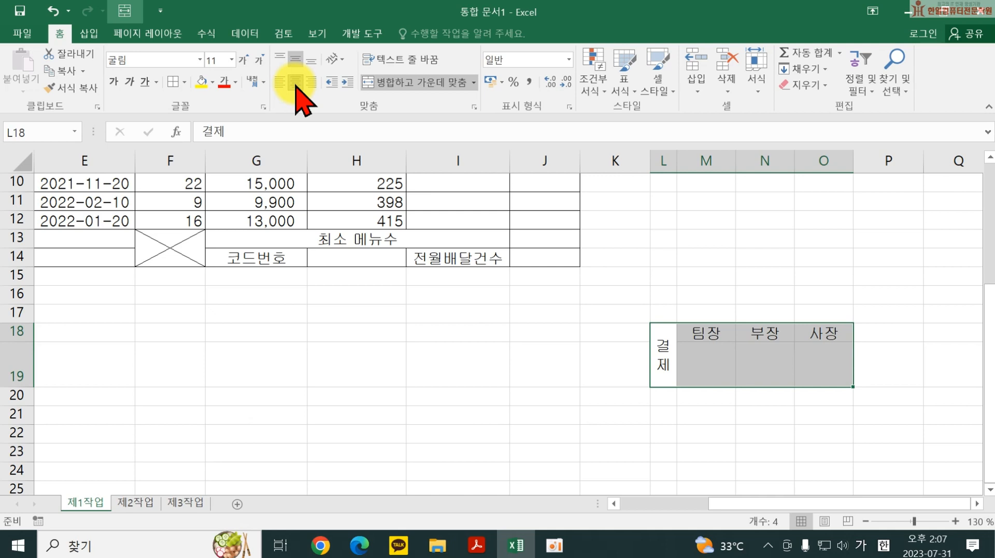
{"action": "left_click", "coordinate": [174, 82]}
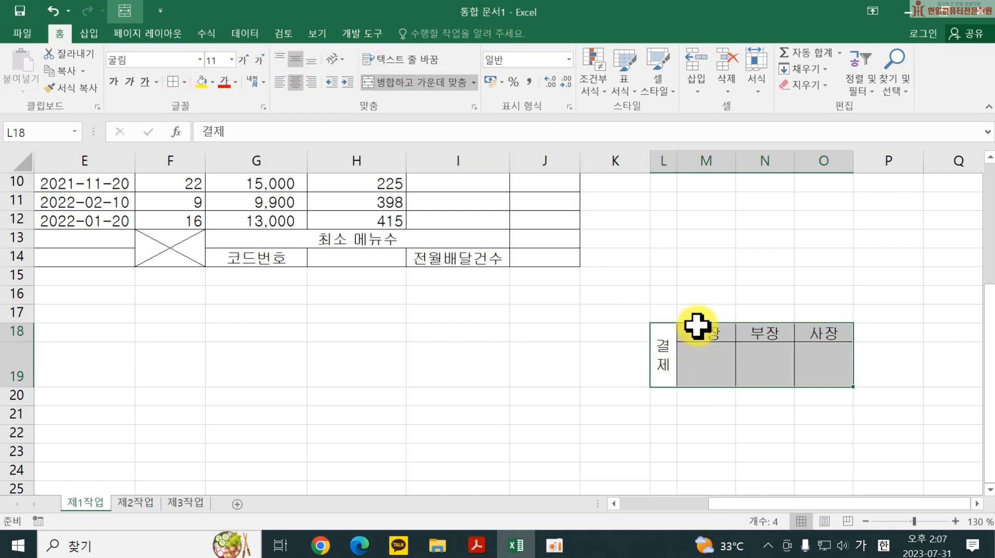
Copy the approval box L18:O19 and paste it as a picture at cell H1.
{"action": "left_click", "coordinate": [63, 70]}
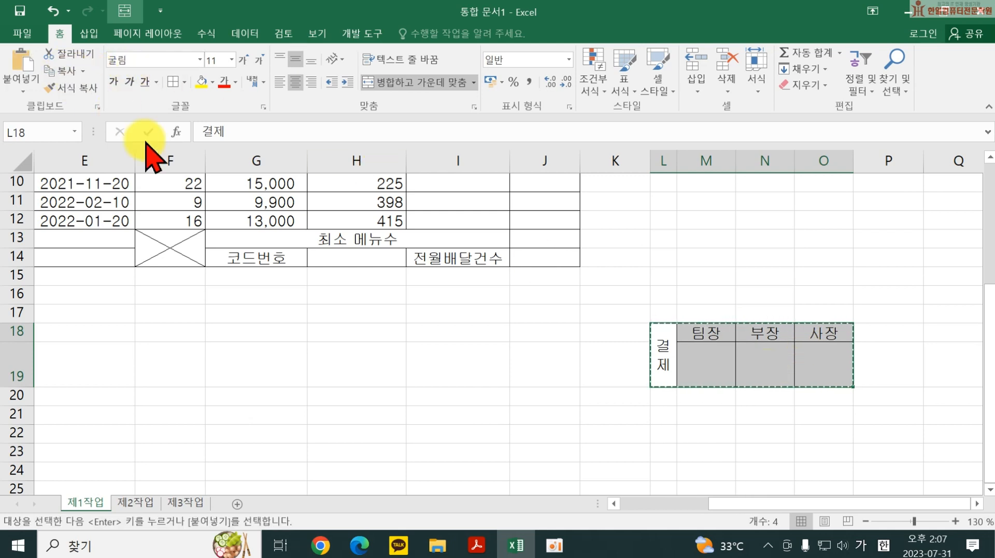
{"action": "scroll", "coordinate": [337, 306], "scroll_direction": "up", "scroll_amount": 3}
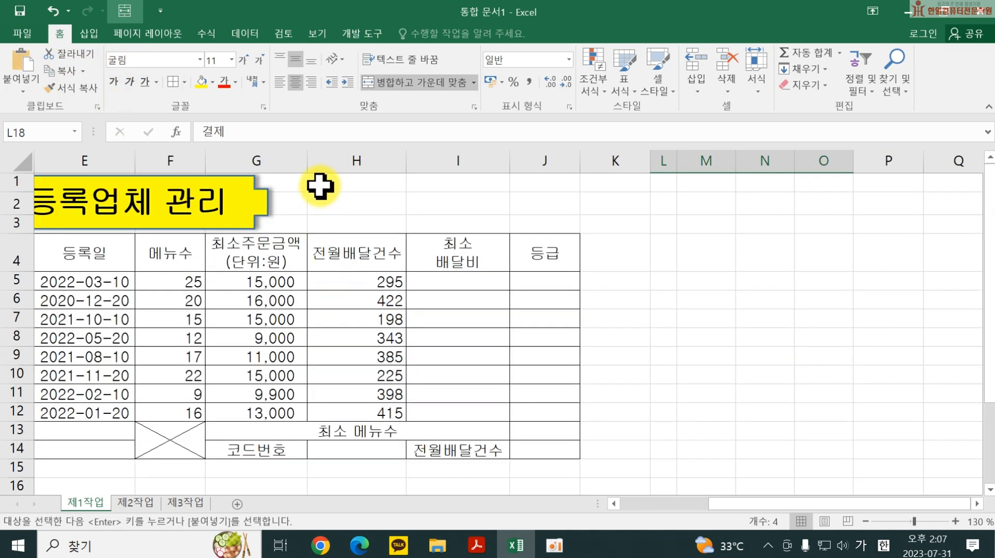
{"action": "left_click", "coordinate": [320, 187]}
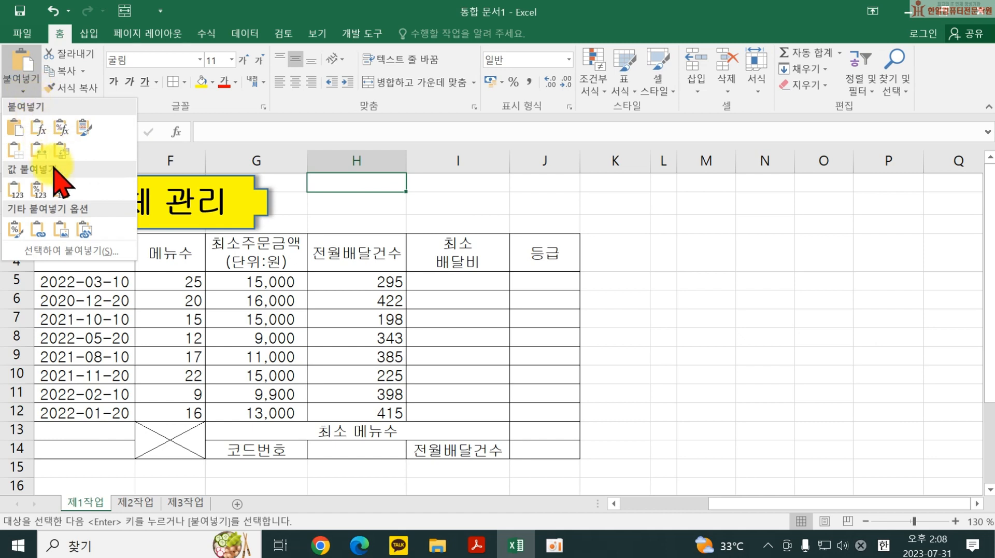
{"action": "left_click", "coordinate": [60, 228]}
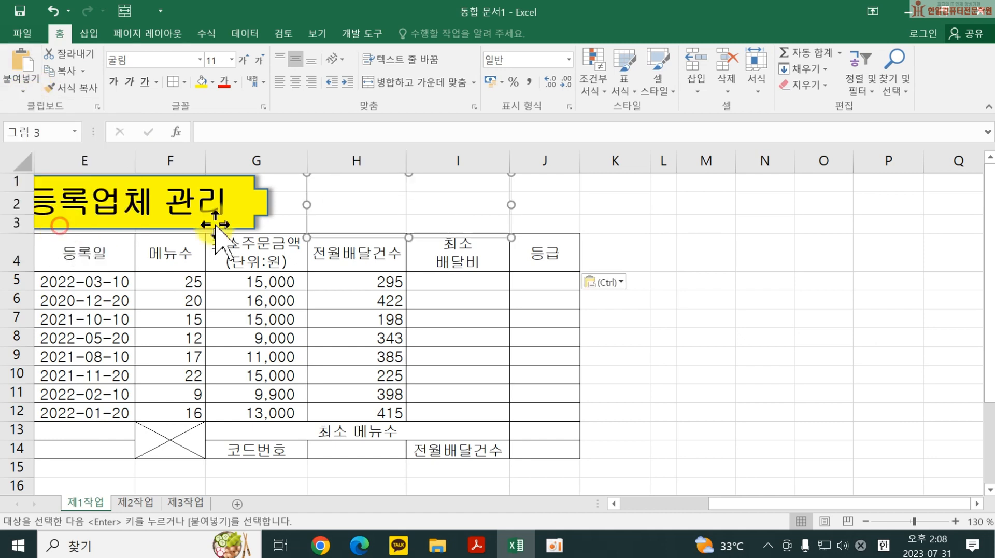
Place the approval box picture above the table's H to J columns and increase row 3's height to make room for it.
{"action": "left_click_drag", "start_coordinate": [336, 212], "coordinate": [391, 223]}
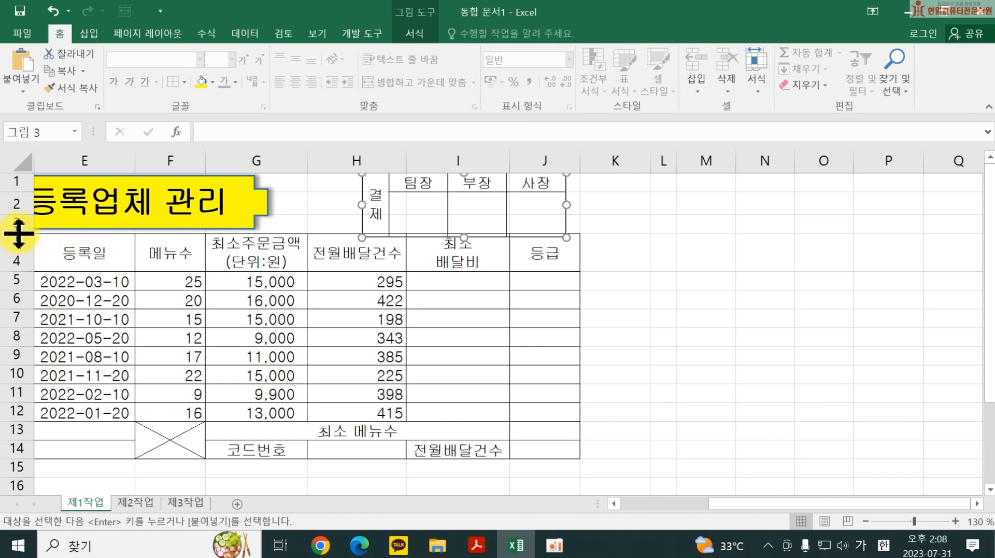
{"action": "left_click_drag", "start_coordinate": [15, 232], "coordinate": [18, 243]}
{"action": "left_click_drag", "start_coordinate": [515, 211], "coordinate": [525, 214]}
{"action": "left_click", "coordinate": [706, 321]}
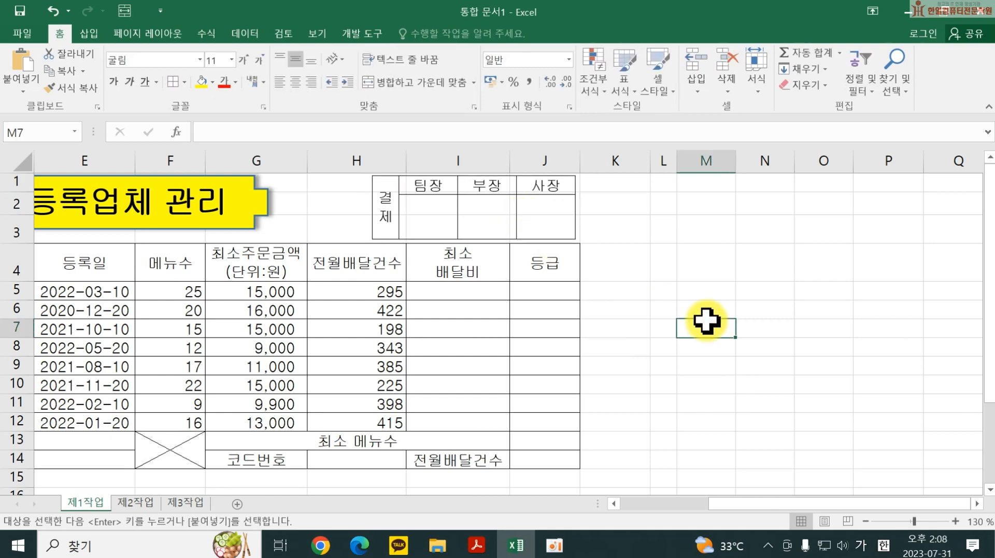
Clear all contents and formatting of the original approval box in L18:O19 and return to the start of the vendor table.
{"action": "scroll", "coordinate": [715, 337], "scroll_direction": "down", "scroll_amount": 3}
{"action": "left_click", "coordinate": [666, 363]}
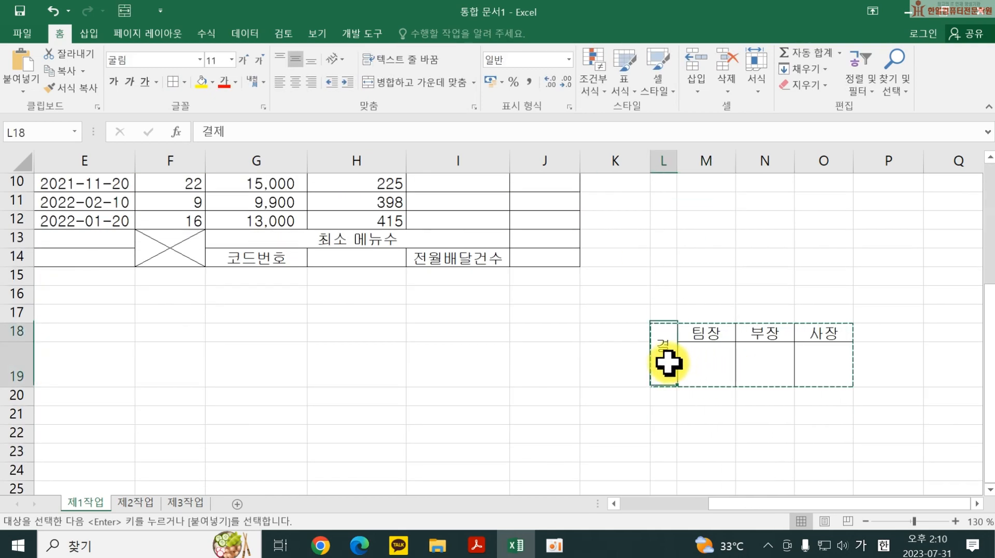
{"action": "mouse_move", "coordinate": [666, 352]}
{"action": "left_mouse_down"}
{"action": "mouse_move", "coordinate": [811, 355]}
{"action": "mouse_move", "coordinate": [828, 326]}
{"action": "left_mouse_up"}
{"action": "left_click", "coordinate": [802, 87]}
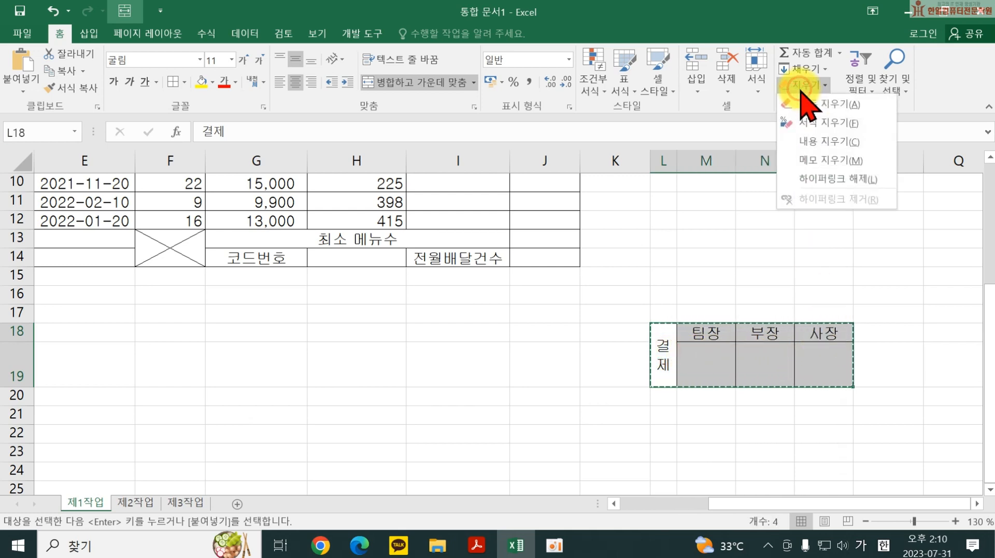
{"action": "left_click", "coordinate": [832, 104]}
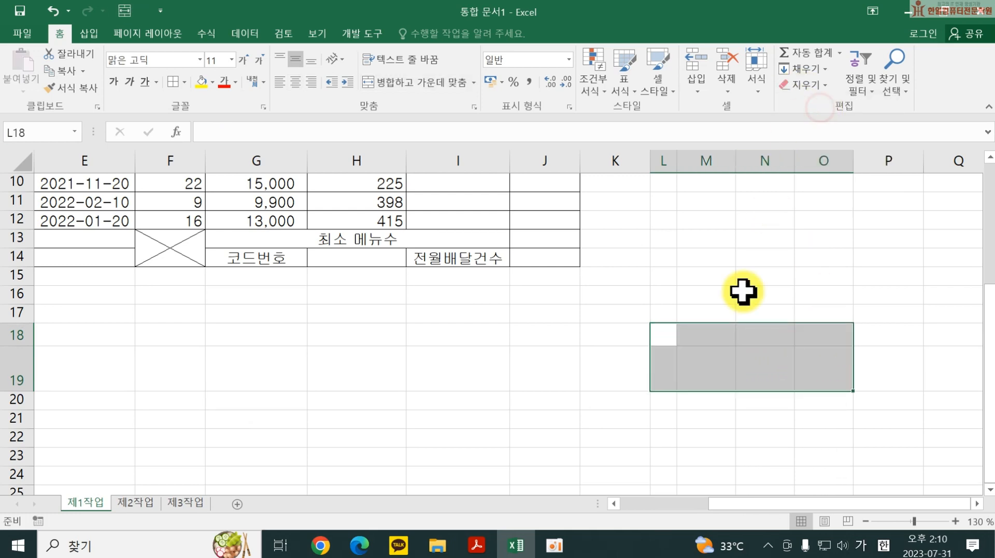
{"action": "scroll", "coordinate": [428, 427], "scroll_direction": "up", "scroll_amount": 1}
{"action": "scroll", "coordinate": [427, 428], "scroll_direction": "up", "scroll_amount": 3}
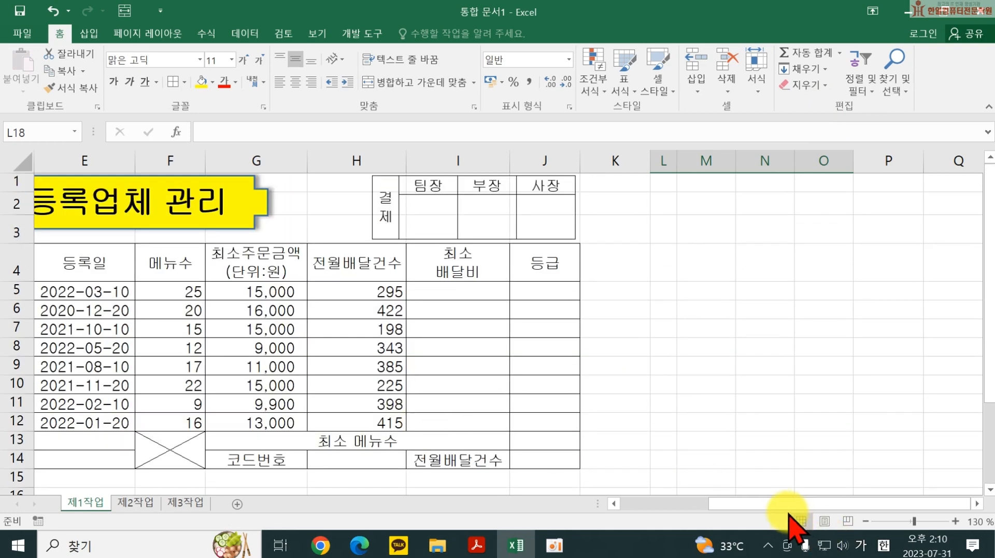
{"action": "left_click_drag", "start_coordinate": [789, 512], "coordinate": [706, 515]}
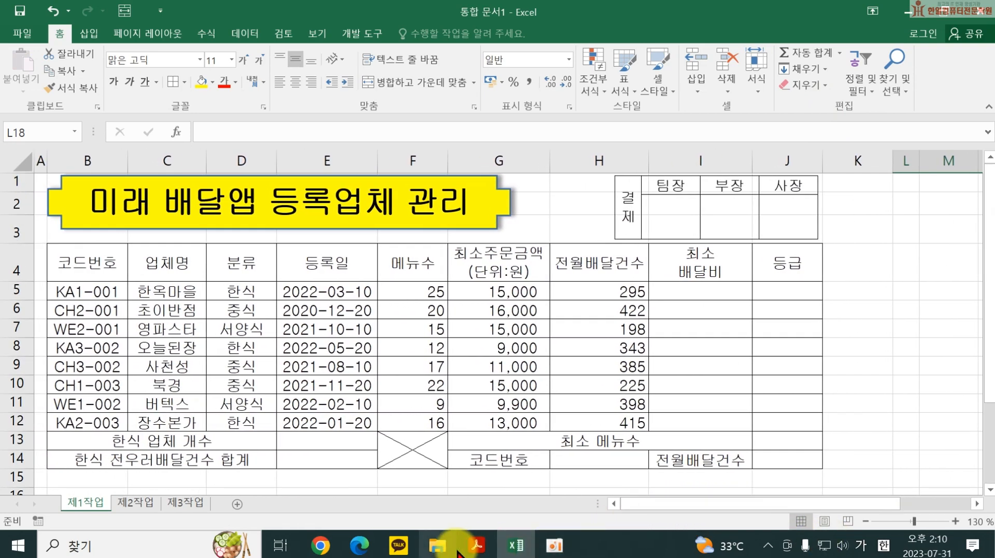
Switch to the exam PDF in Acrobat Reader and read the conditions on the approval box picture and the fill color.
{"action": "left_click", "coordinate": [455, 550]}
{"action": "left_click", "coordinate": [472, 549]}
{"action": "scroll", "coordinate": [523, 431], "scroll_direction": "down", "scroll_amount": 1}
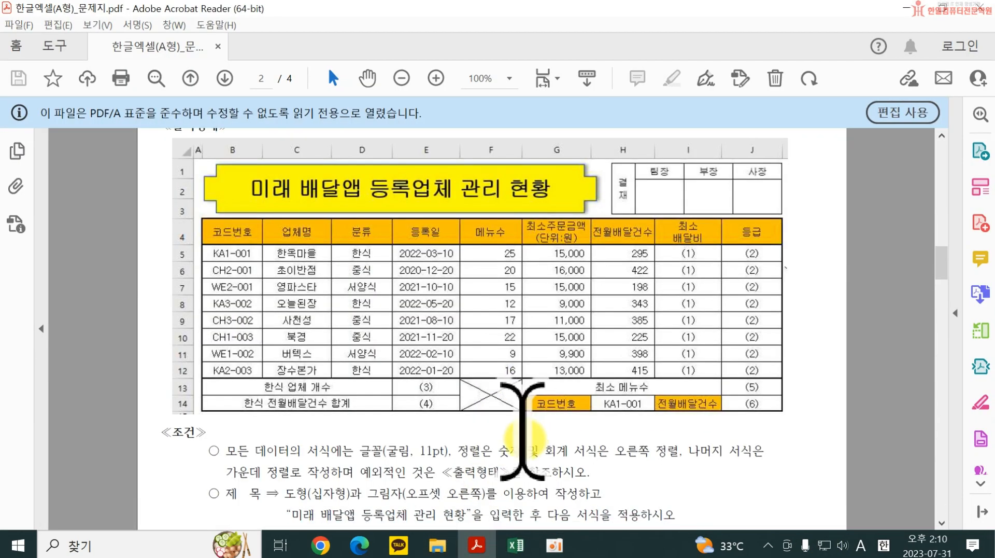
{"action": "scroll", "coordinate": [523, 431], "scroll_direction": "down", "scroll_amount": 4}
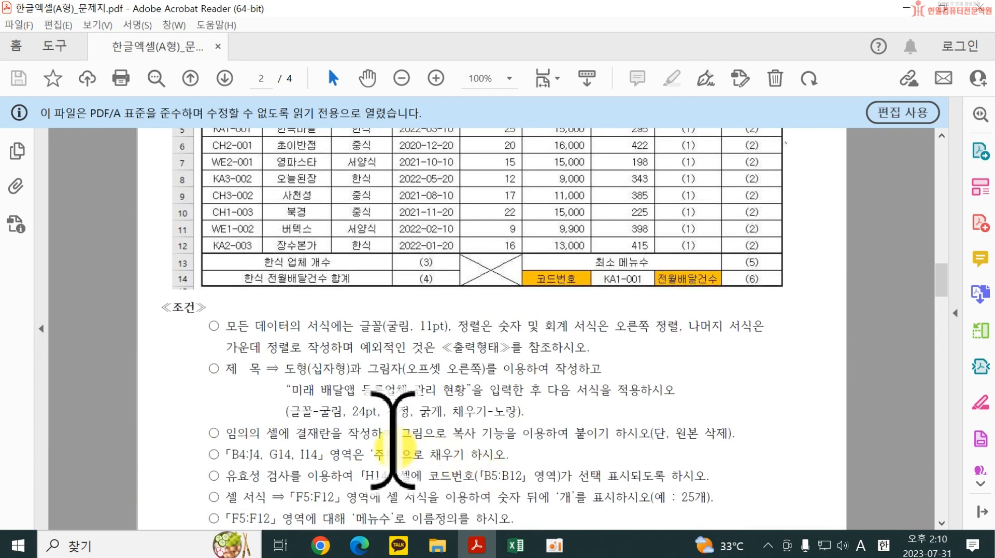
{"action": "left_click_drag", "start_coordinate": [347, 432], "coordinate": [733, 432]}
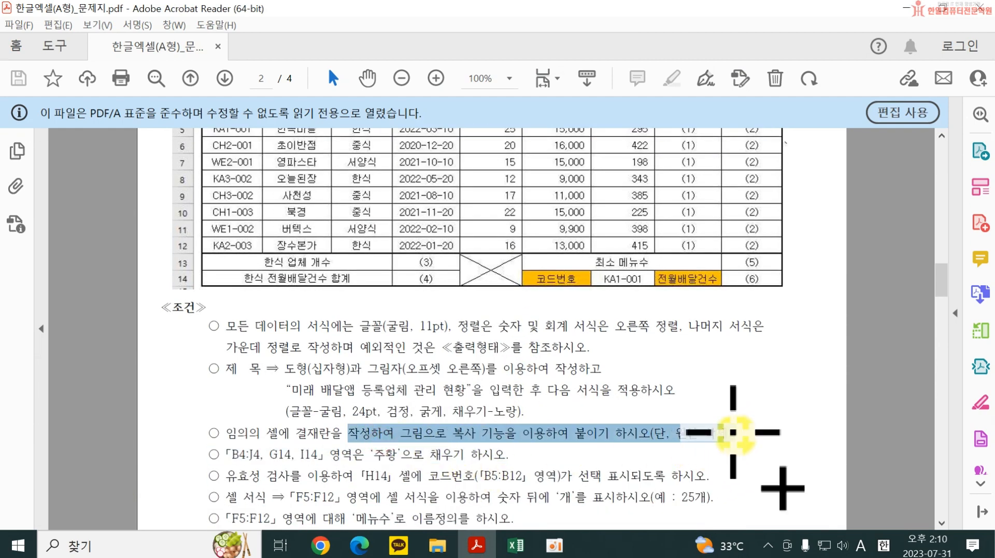
{"action": "left_click", "coordinate": [584, 433]}
{"action": "scroll", "coordinate": [466, 425], "scroll_direction": "down", "scroll_amount": 2}
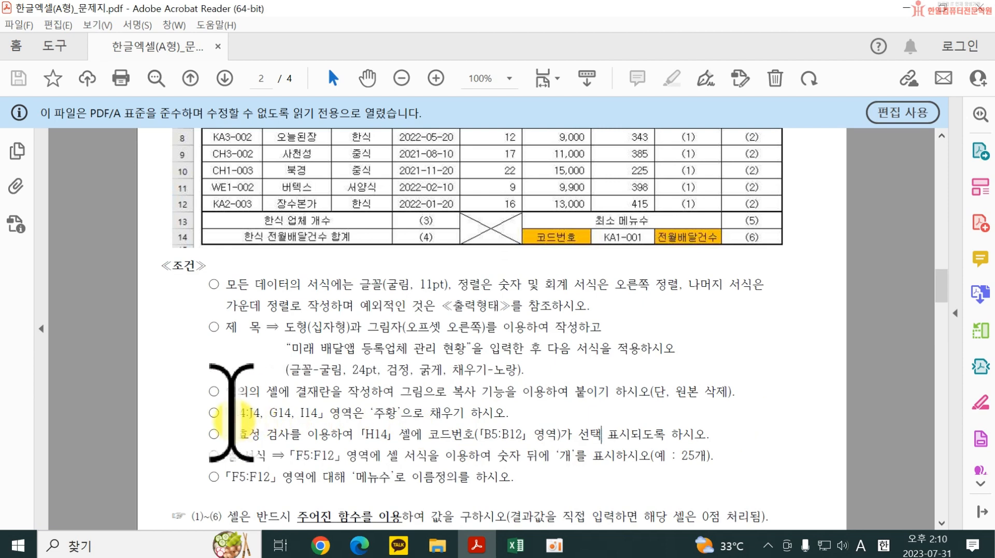
{"action": "left_click_drag", "start_coordinate": [232, 412], "coordinate": [509, 413]}
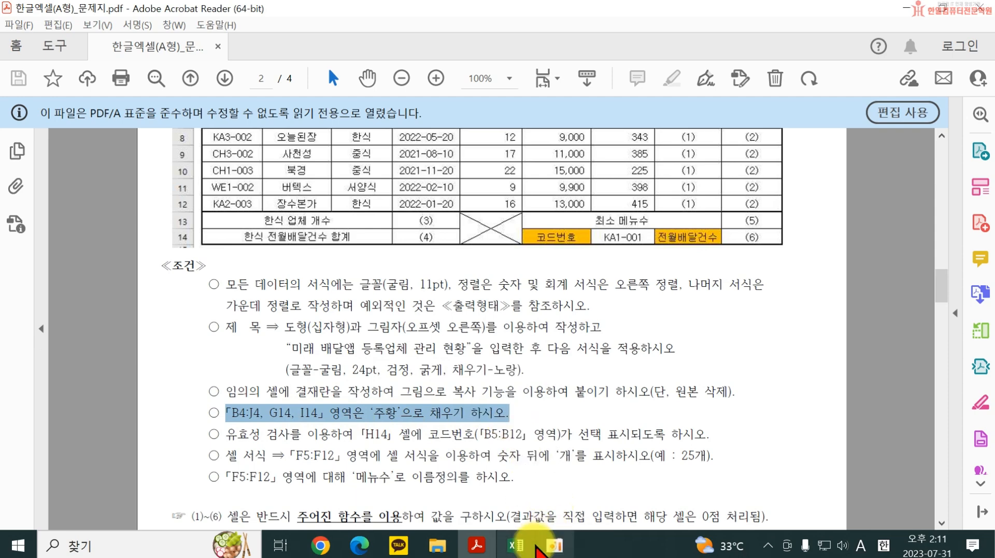
Switch back to the Excel workbook and fill B4:J4, G14 and I14 with the standard color 주황 (orange).
{"action": "left_click", "coordinate": [515, 544]}
{"action": "left_click_drag", "start_coordinate": [82, 261], "coordinate": [762, 269]}
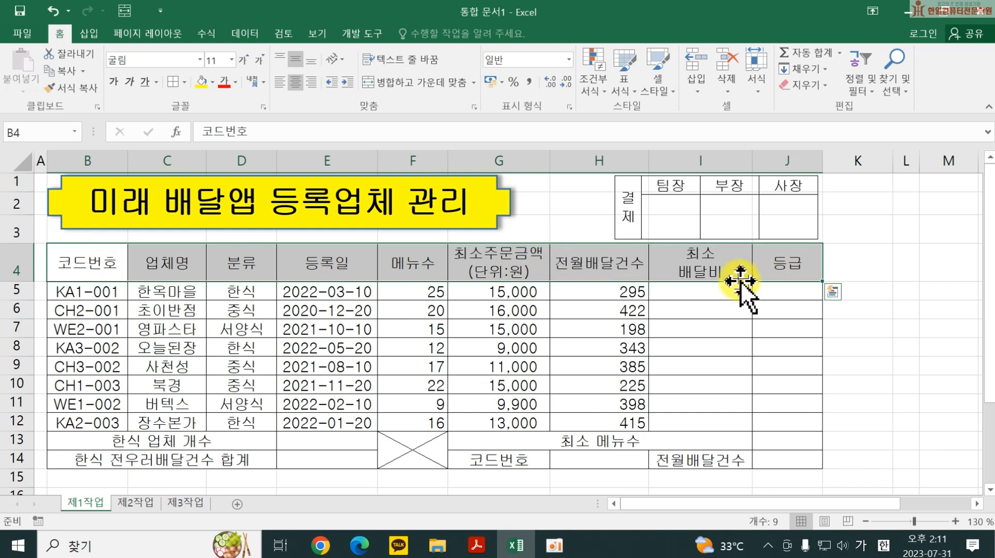
{"action": "left_click", "coordinate": [526, 460], "text": "ctrl"}
{"action": "left_click", "coordinate": [683, 460], "text": "ctrl"}
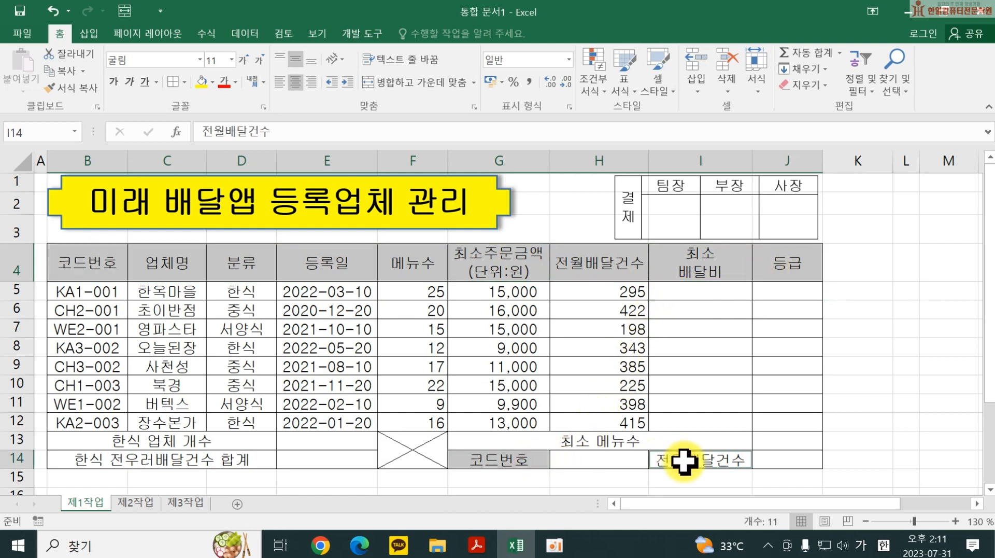
{"action": "left_click", "coordinate": [212, 83]}
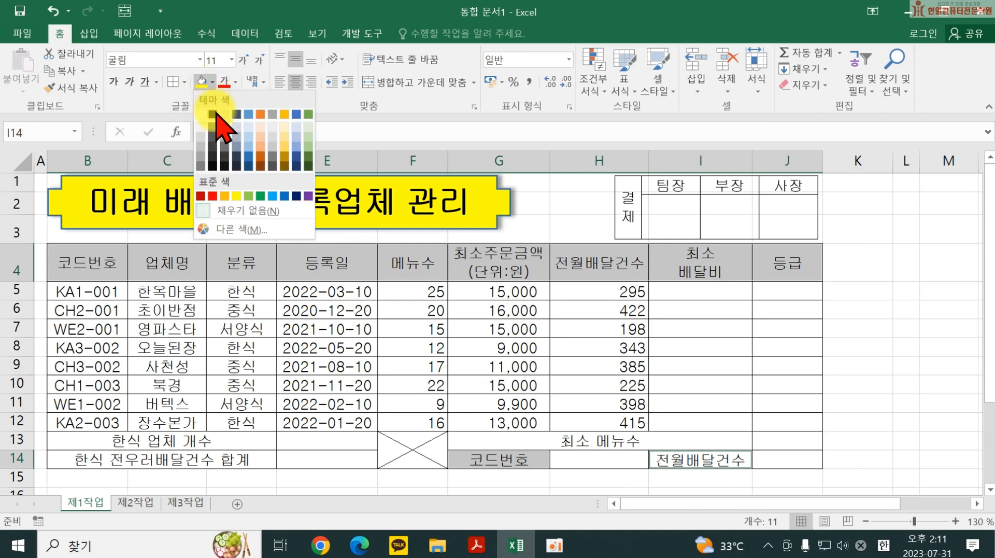
{"action": "left_click", "coordinate": [224, 195]}
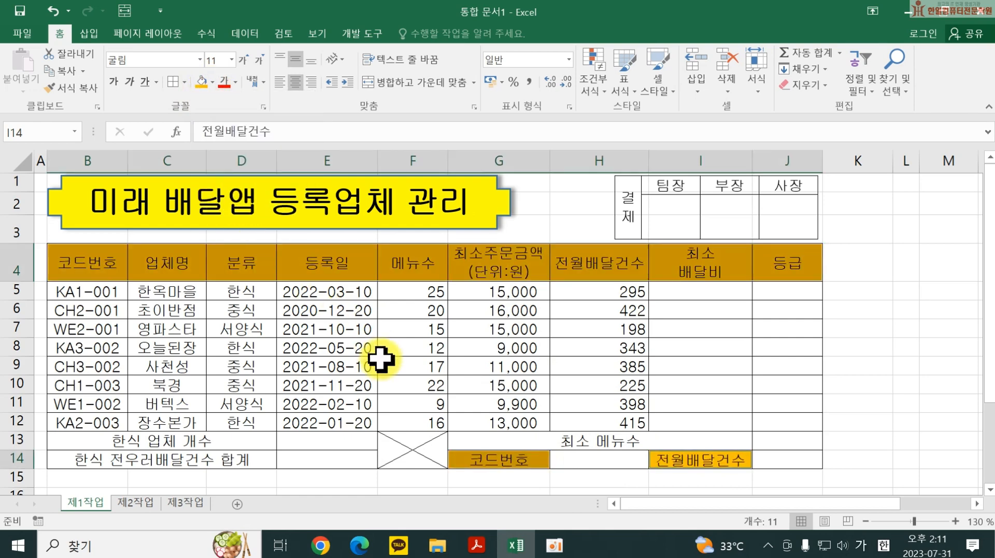
{"action": "left_click", "coordinate": [384, 362]}
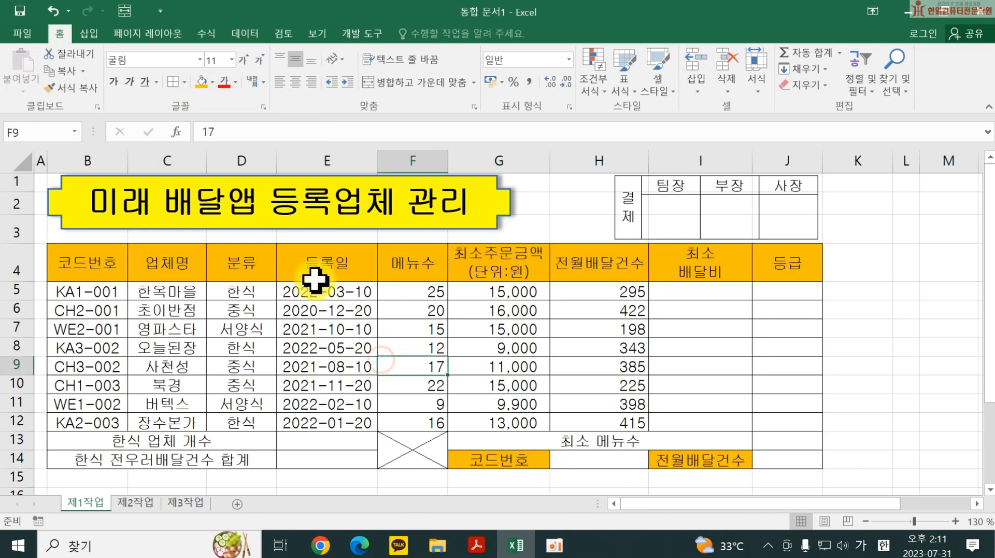
Switch to the exam PDF in Acrobat Reader and read the data validation condition for cell H14.
{"action": "left_click", "coordinate": [477, 545]}
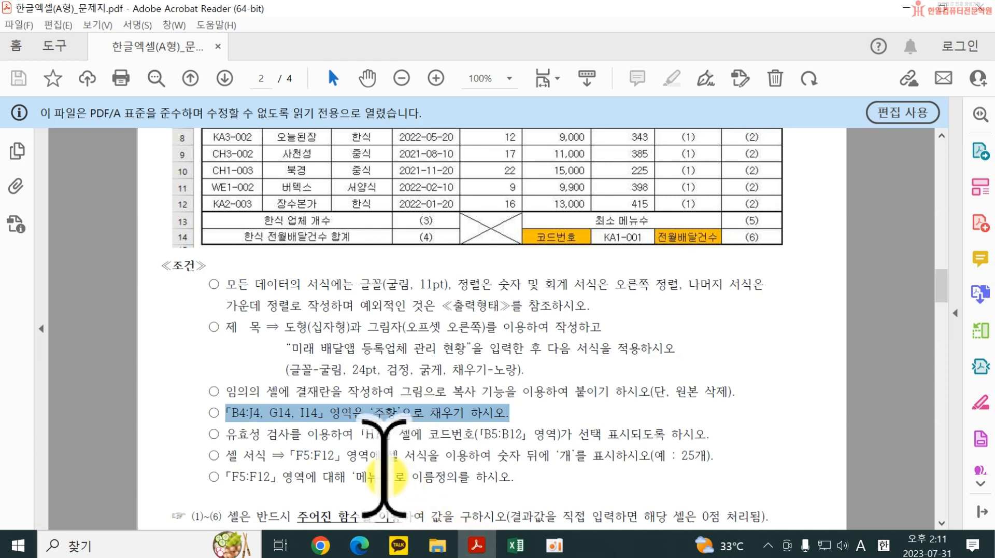
{"action": "scroll", "coordinate": [255, 412], "scroll_direction": "down", "scroll_amount": 1}
{"action": "left_click_drag", "start_coordinate": [226, 425], "coordinate": [290, 426]}
{"action": "left_click_drag", "start_coordinate": [361, 425], "coordinate": [557, 426]}
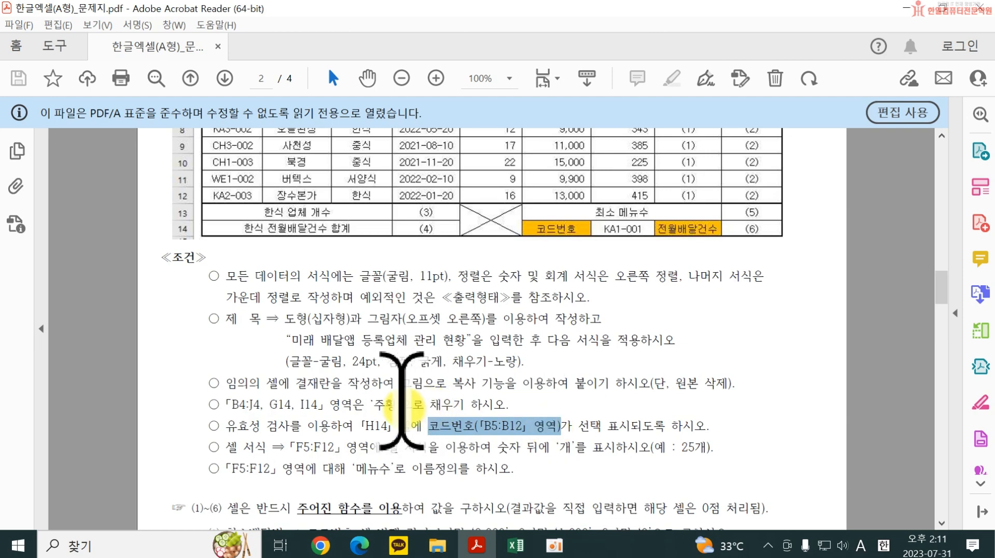
{"action": "left_click", "coordinate": [360, 427]}
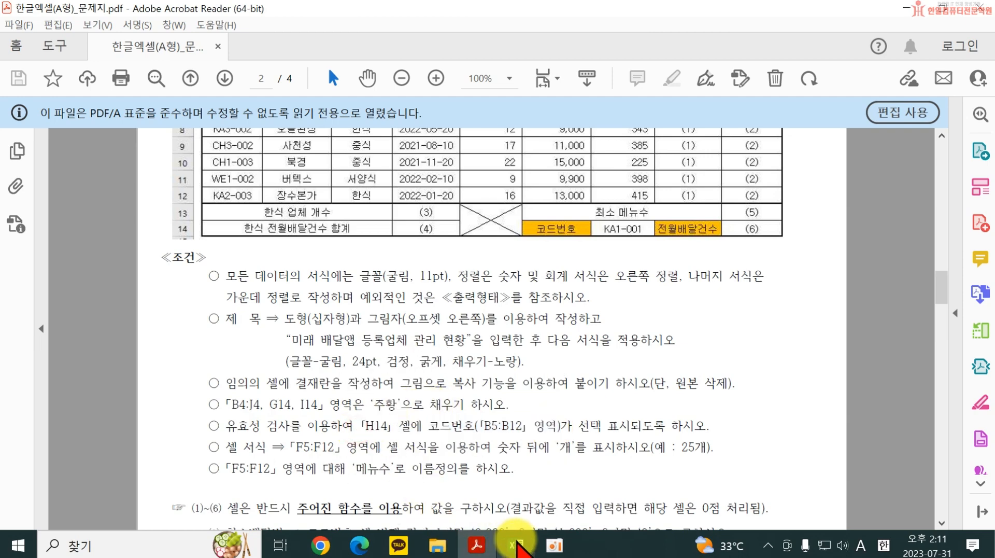
Switch back to the Excel workbook and add a 목록 (list) data validation to H14 with the source =$B$5:$B$12.
{"action": "left_click", "coordinate": [516, 546]}
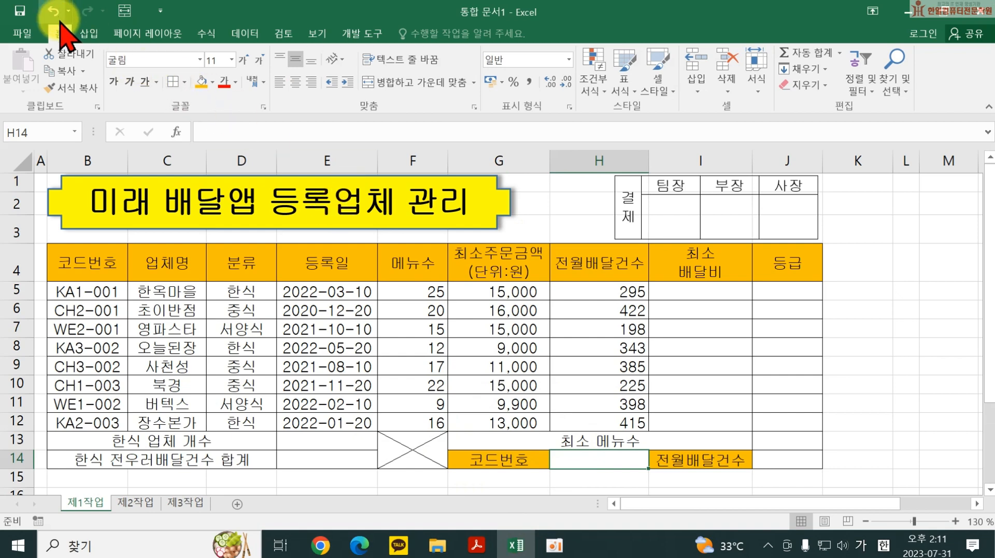
{"action": "left_click", "coordinate": [245, 33]}
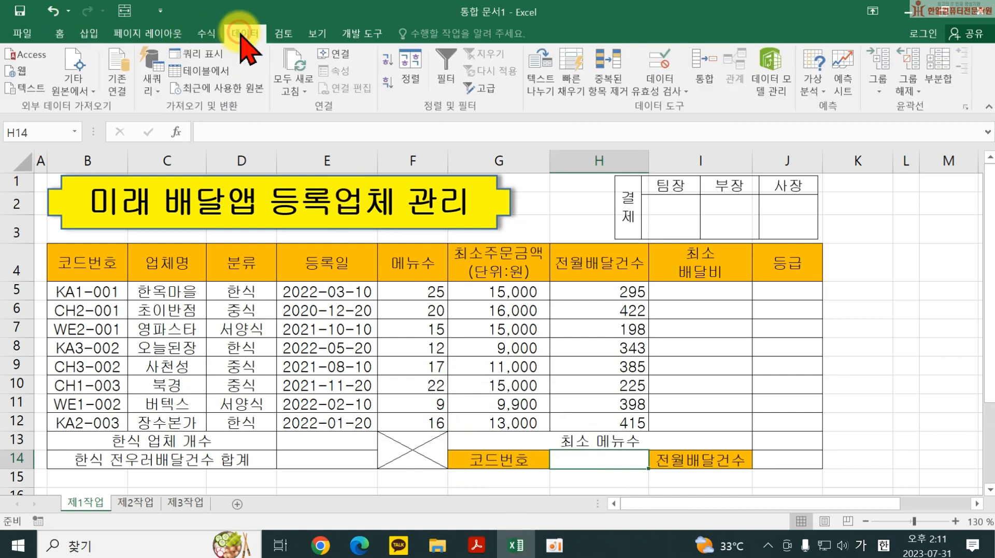
{"action": "left_click", "coordinate": [659, 62]}
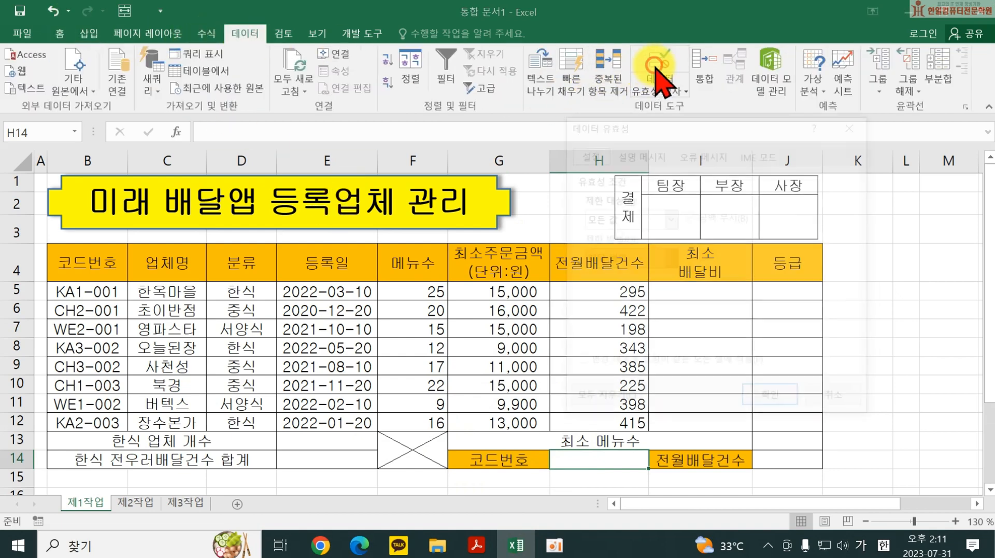
{"action": "left_click", "coordinate": [632, 218]}
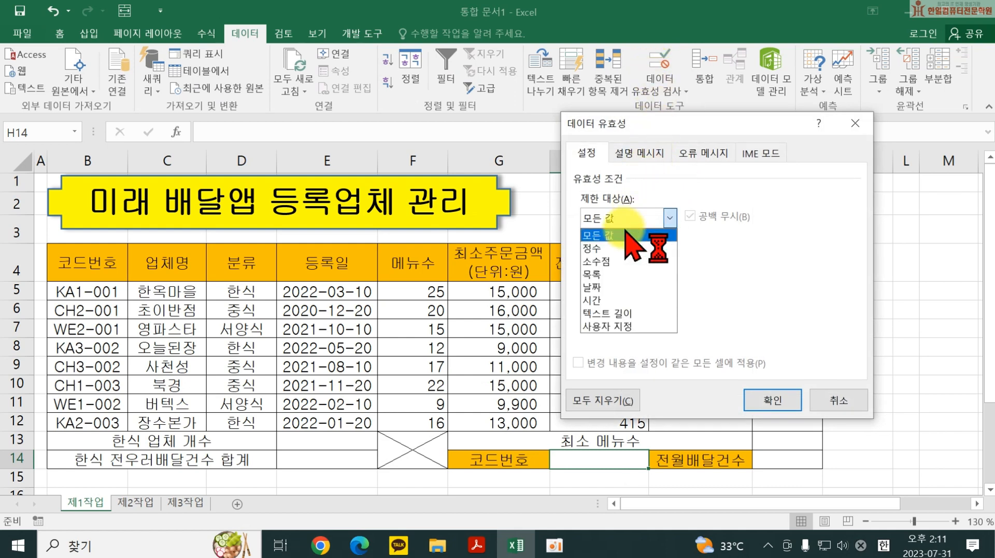
{"action": "left_click", "coordinate": [616, 272]}
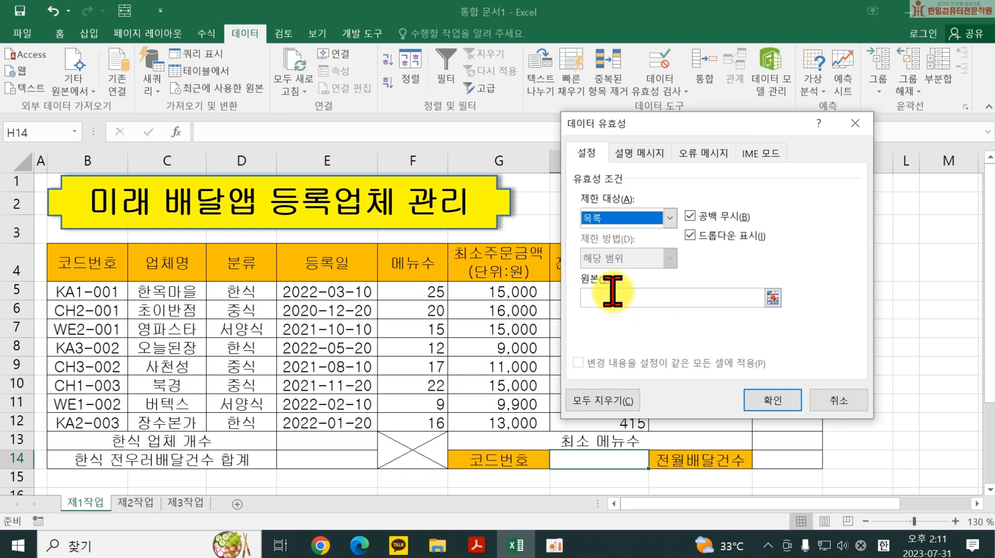
{"action": "left_click", "coordinate": [613, 293]}
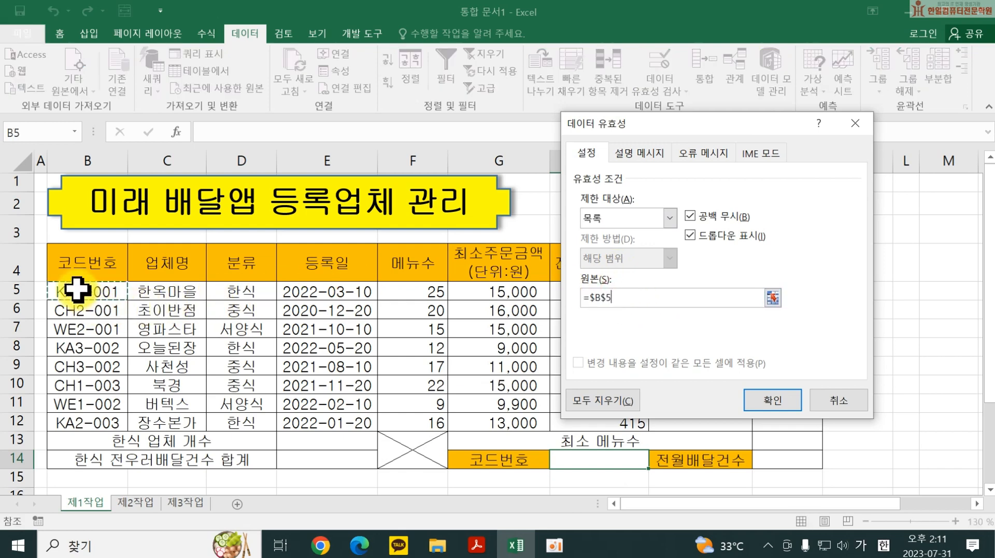
{"action": "left_click_drag", "start_coordinate": [77, 289], "coordinate": [75, 420]}
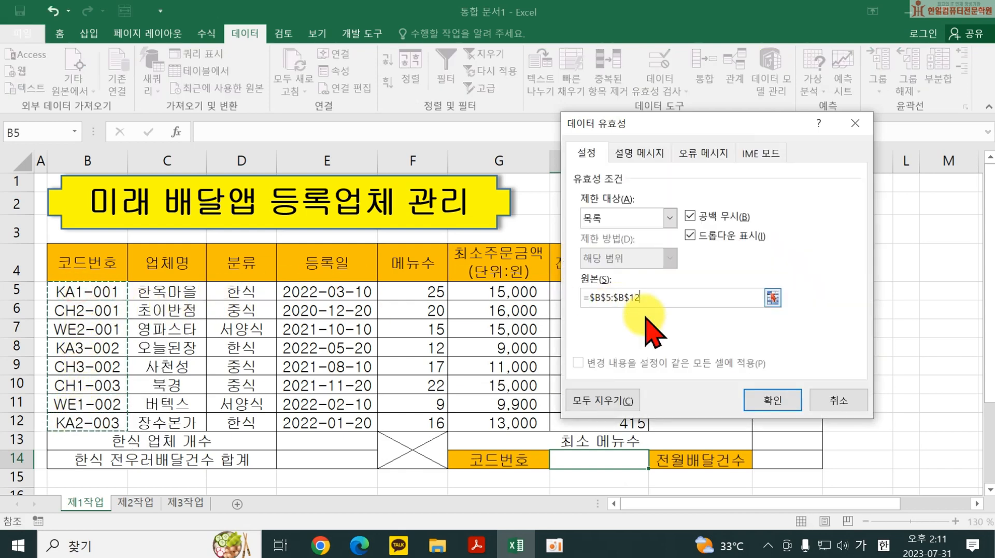
{"action": "left_click", "coordinate": [771, 400]}
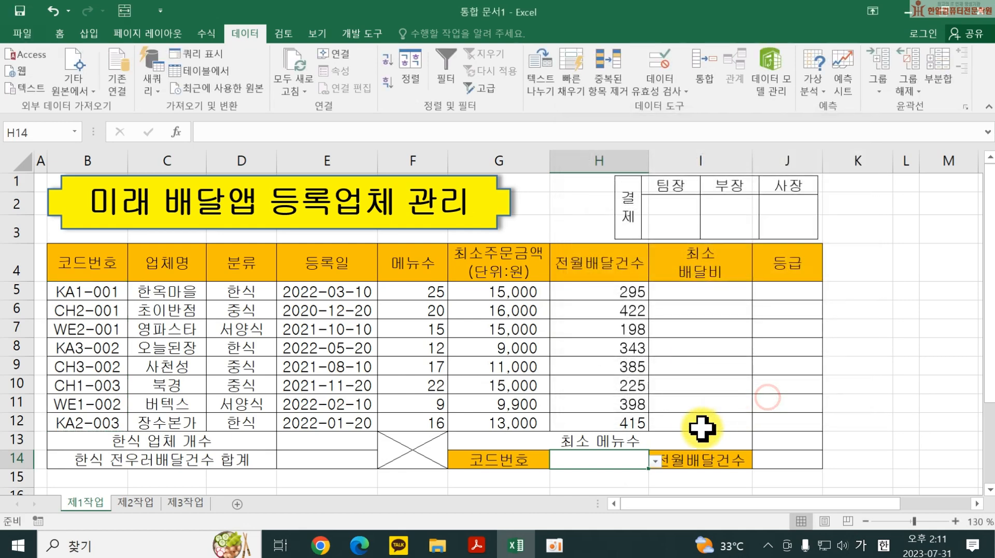
Choose KA1-001 from the validation list in H14 and return to the 메뉴수 column.
{"action": "left_click", "coordinate": [655, 460]}
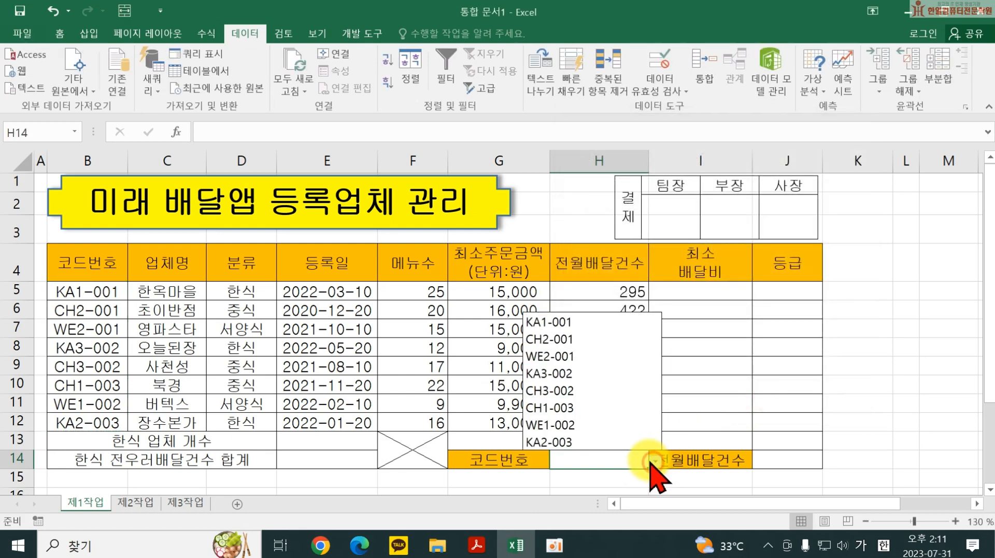
{"action": "left_click", "coordinate": [583, 321]}
{"action": "left_click", "coordinate": [60, 34]}
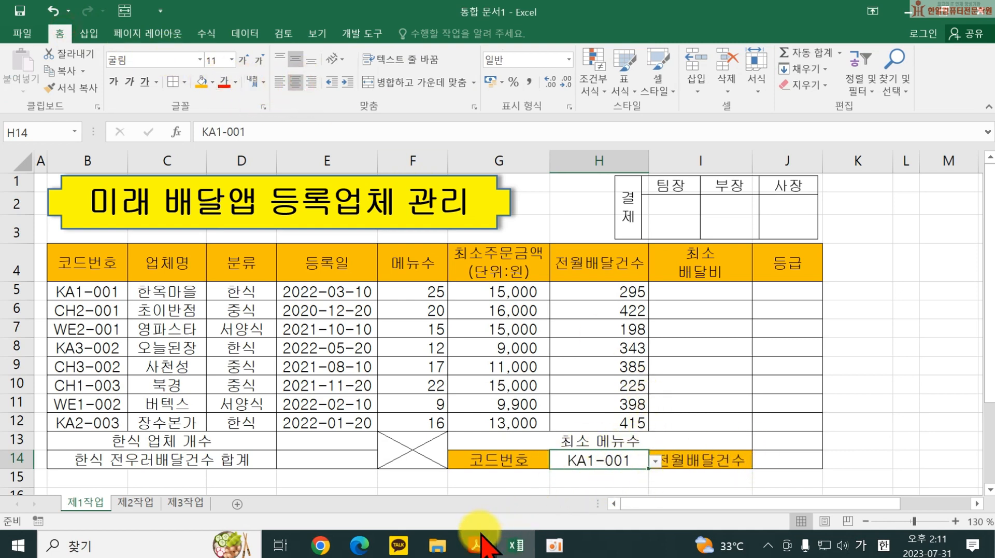
{"action": "left_click", "coordinate": [399, 343]}
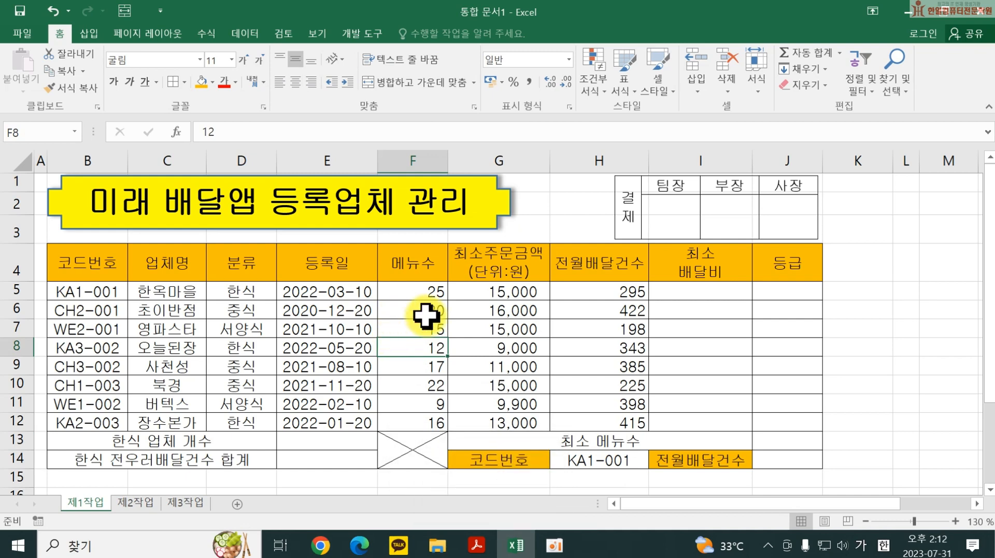
Switch to the exam PDF in Acrobat Reader and read the cell format condition for F5:F12.
{"action": "left_click", "coordinate": [476, 544]}
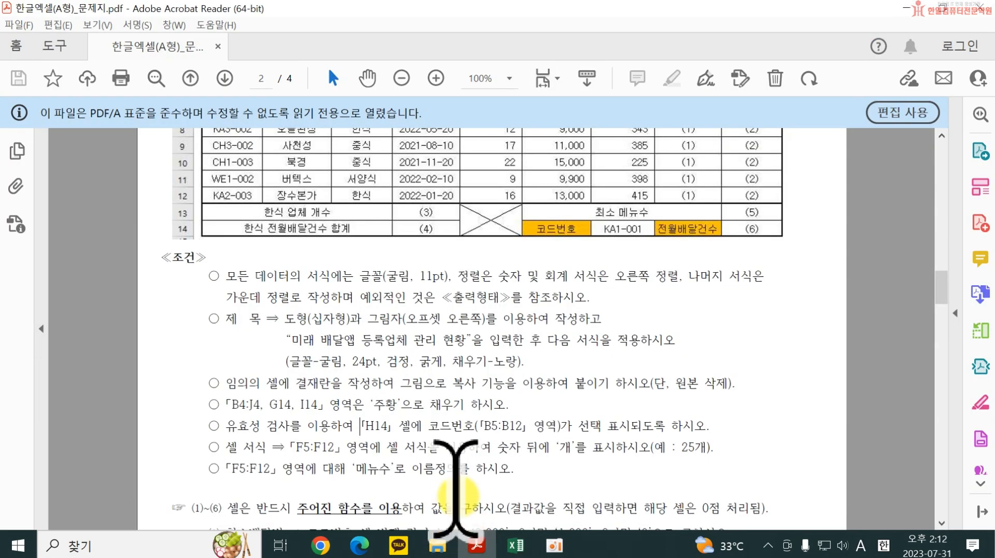
{"action": "scroll", "coordinate": [441, 422], "scroll_direction": "down", "scroll_amount": 2}
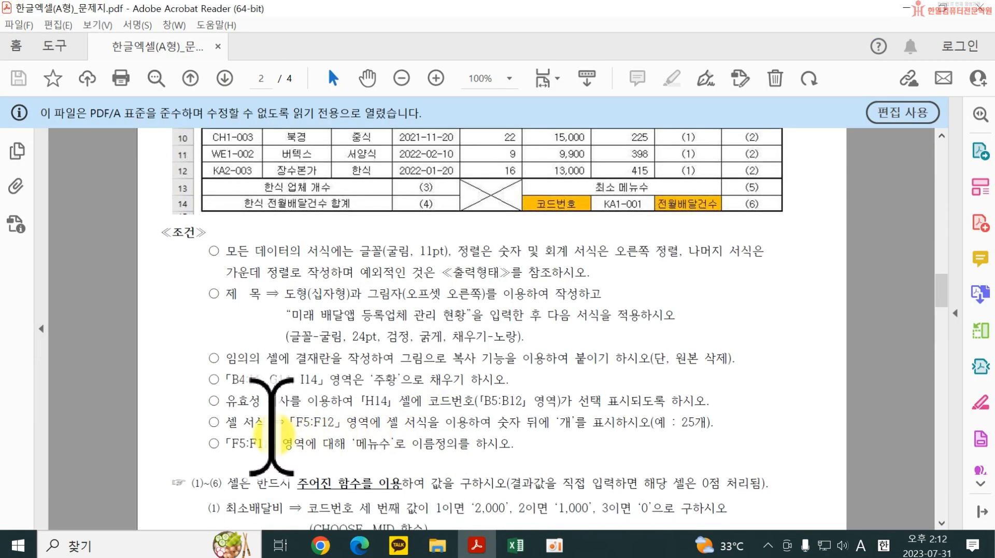
{"action": "left_click_drag", "start_coordinate": [224, 423], "coordinate": [711, 422]}
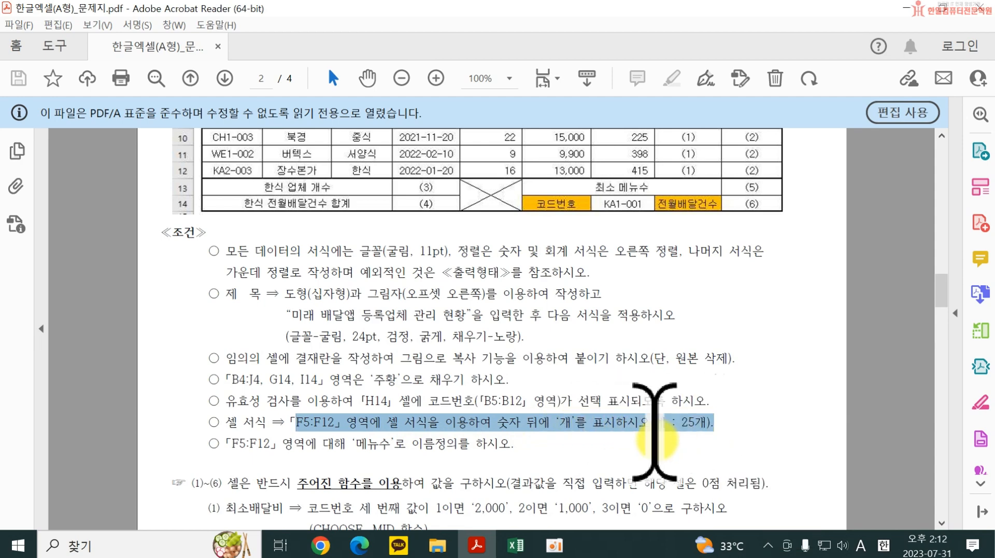
Switch back to the Excel workbook and apply a custom number format to F5:F12 that shows 개 after each number.
{"action": "left_click", "coordinate": [516, 545]}
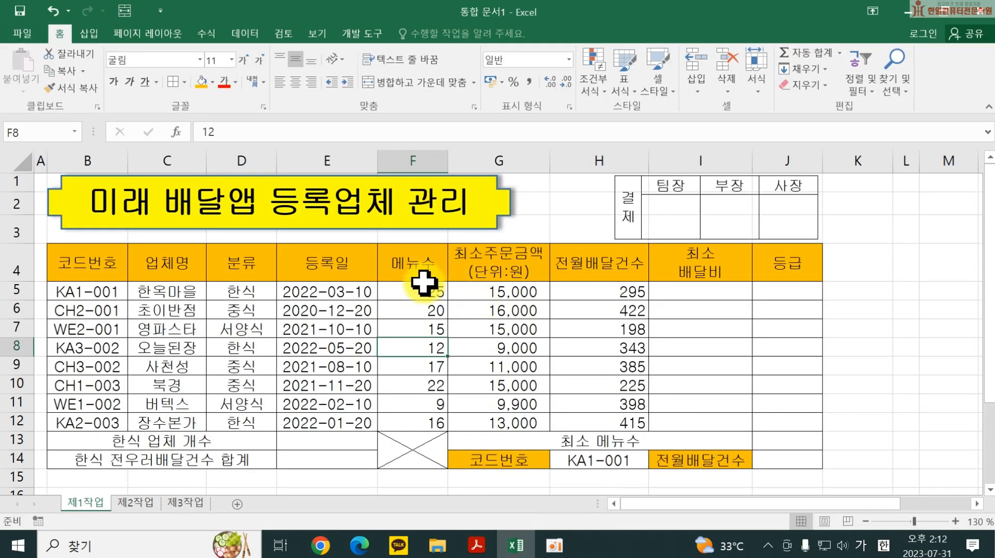
{"action": "left_click_drag", "start_coordinate": [424, 283], "coordinate": [421, 417]}
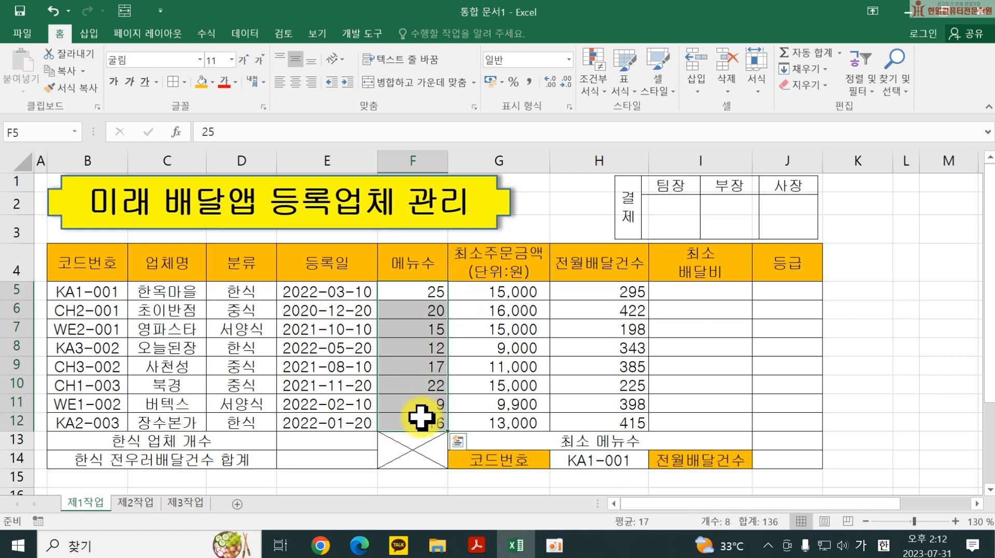
{"action": "right_click", "coordinate": [405, 354]}
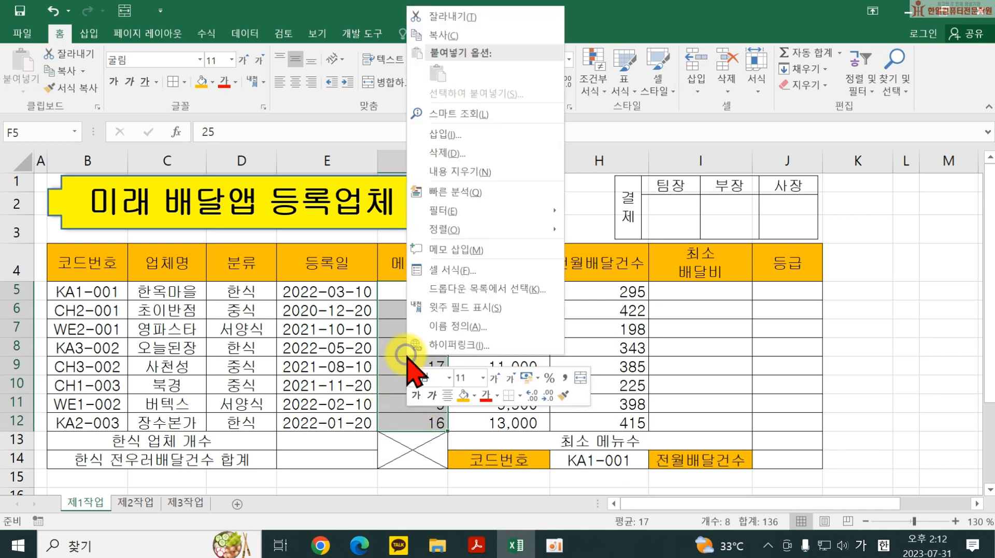
{"action": "left_click", "coordinate": [427, 284]}
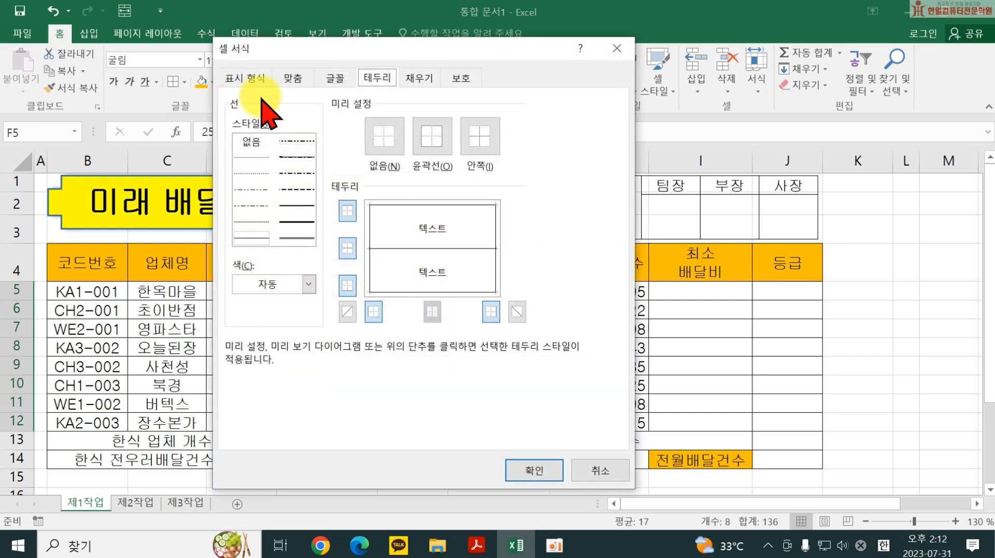
{"action": "left_click", "coordinate": [231, 74]}
{"action": "left_click_drag", "start_coordinate": [330, 52], "coordinate": [612, 76]}
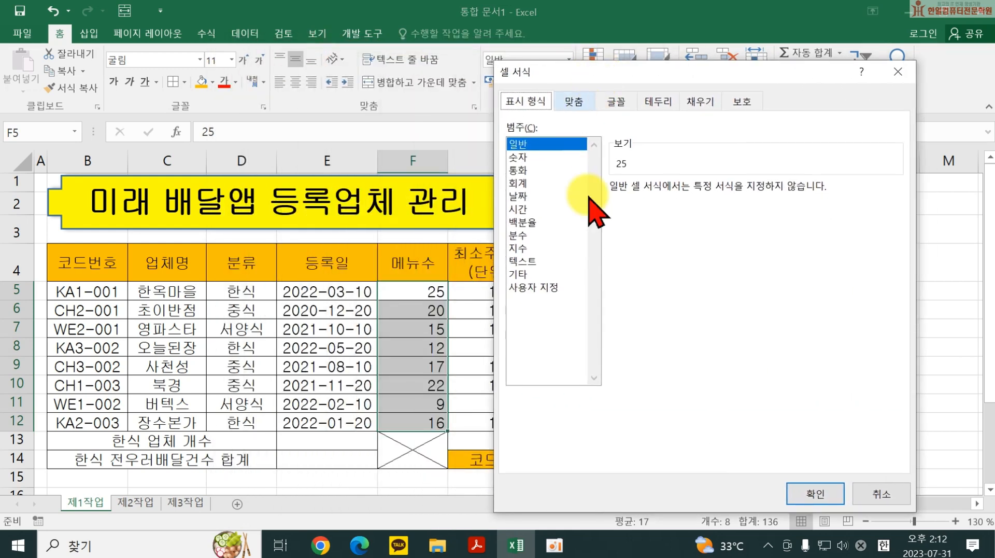
{"action": "left_click", "coordinate": [537, 287]}
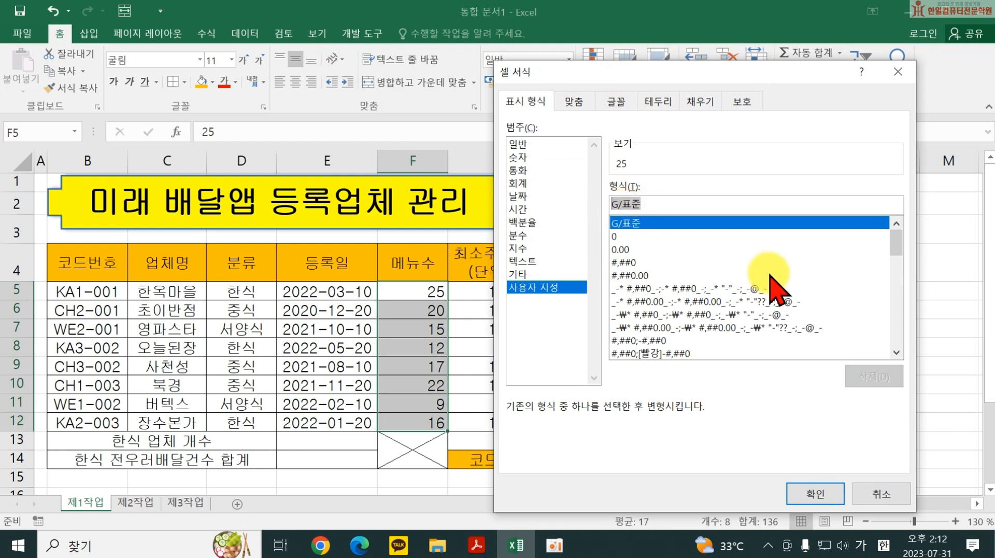
{"action": "key", "text": "BackSpace"}
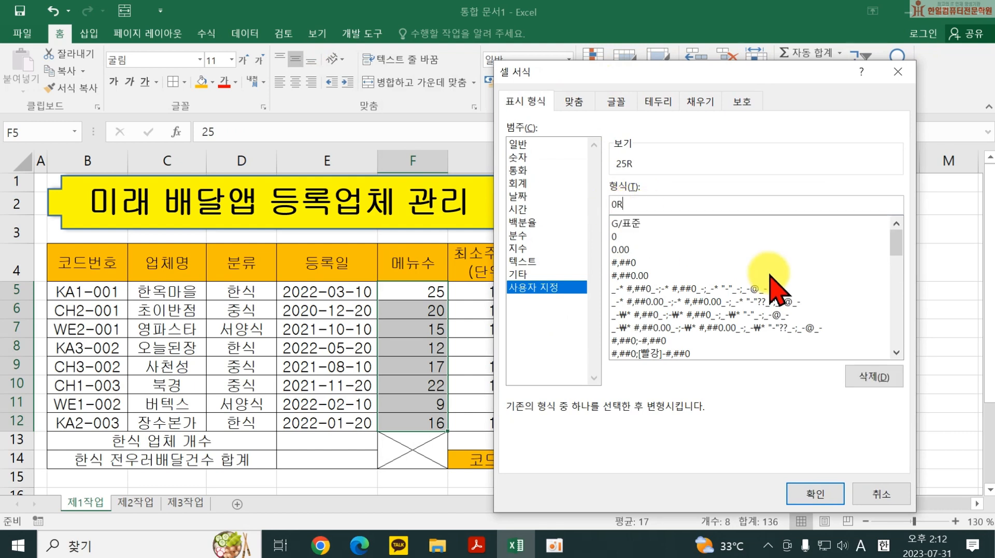
{"action": "key", "text": "Return"}
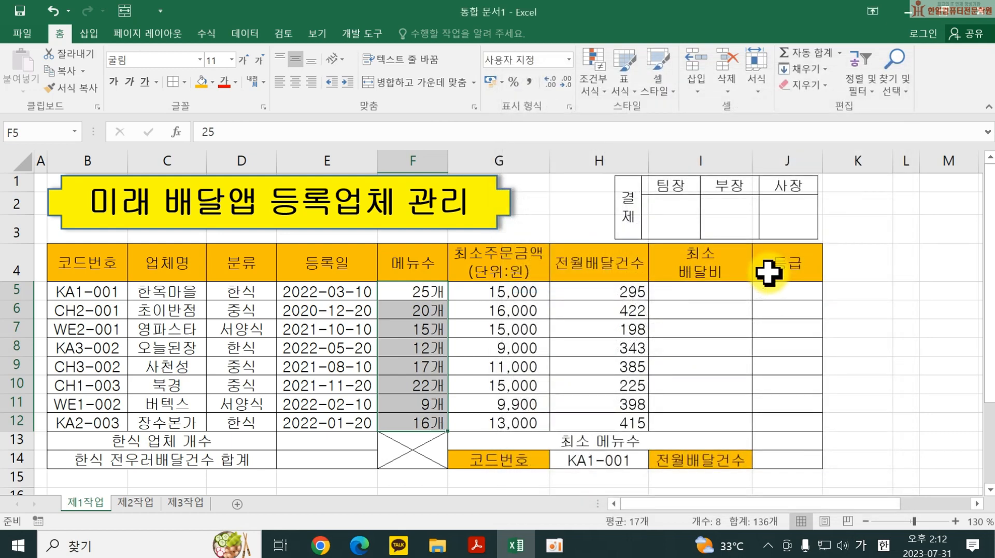
Switch to the exam PDF in Acrobat Reader and read the name definition condition for F5:F12.
{"action": "left_click", "coordinate": [480, 545]}
{"action": "scroll", "coordinate": [464, 399], "scroll_direction": "down", "scroll_amount": 1}
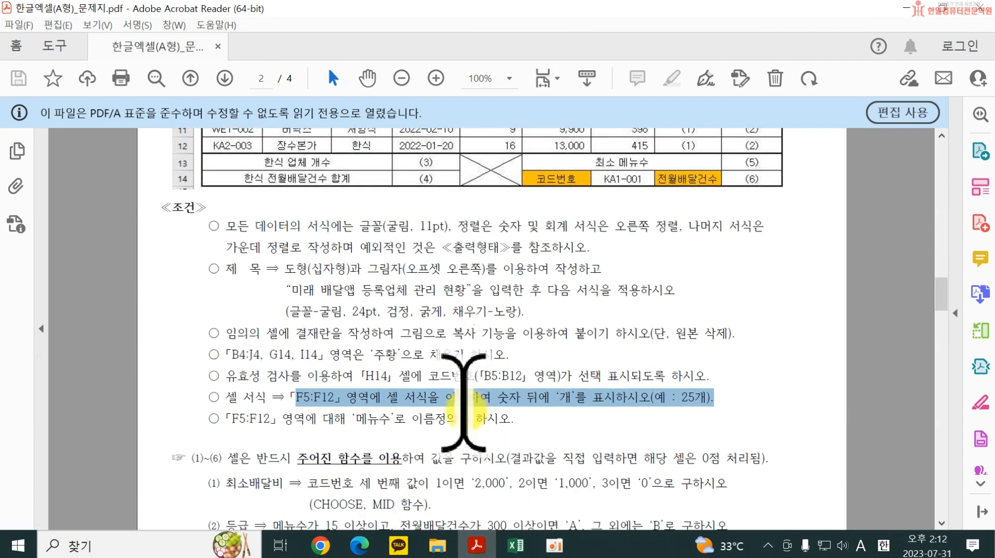
{"action": "scroll", "coordinate": [464, 399], "scroll_direction": "down", "scroll_amount": 1}
{"action": "left_click", "coordinate": [225, 396]}
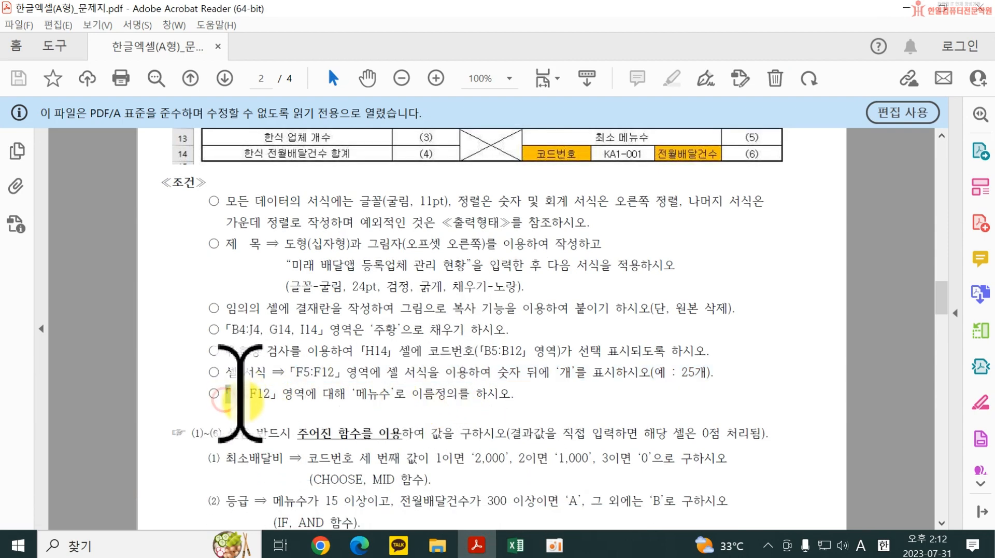
{"action": "left_click_drag", "start_coordinate": [240, 393], "coordinate": [518, 392]}
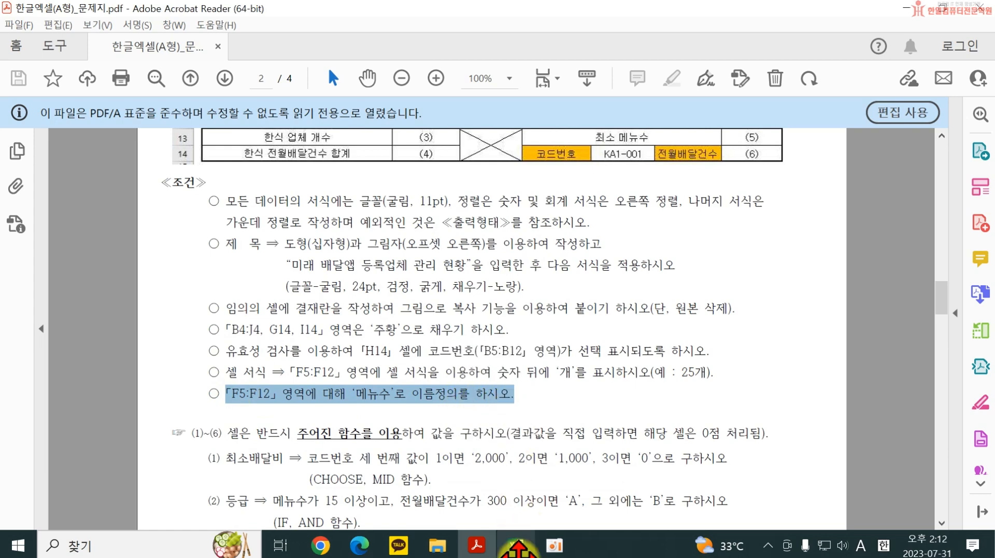
Switch back to the Excel workbook and define the name 메뉴수 for F5:F12.
{"action": "left_click", "coordinate": [516, 544]}
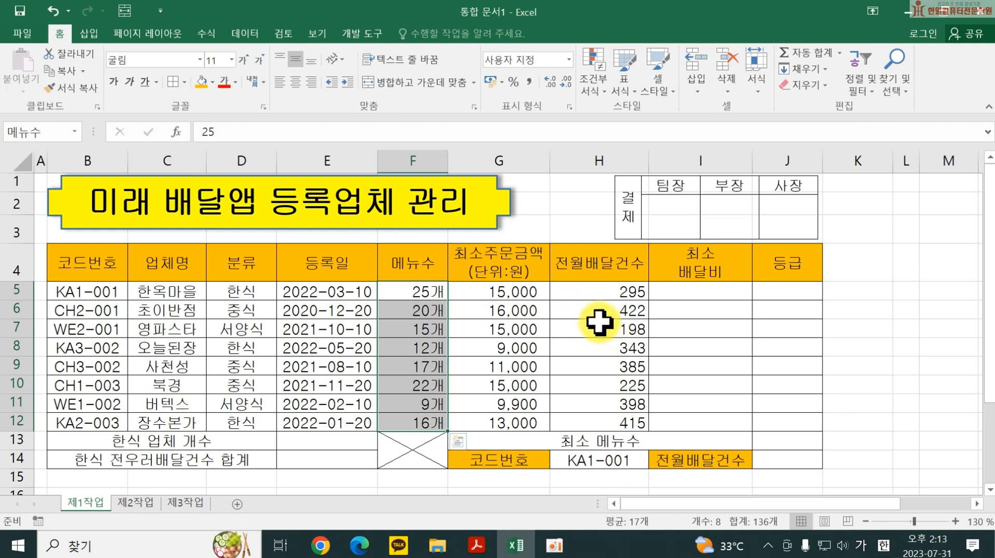
{"action": "left_click", "coordinate": [862, 328]}
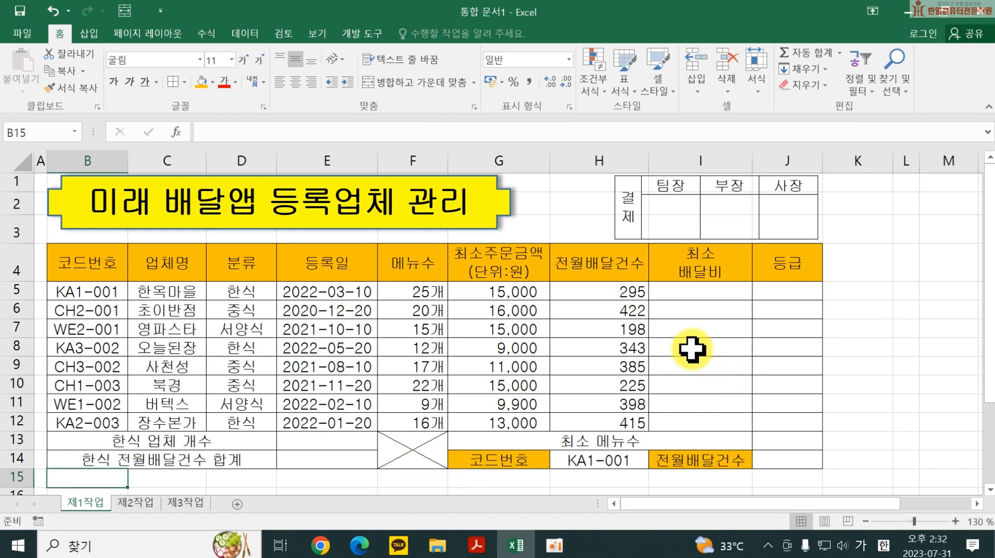
Switch to the exam PDF in Acrobat Reader and read the 최소배달비 condition that uses the CHOOSE and MID functions.
{"action": "left_click_drag", "start_coordinate": [474, 548], "coordinate": [570, 549]}
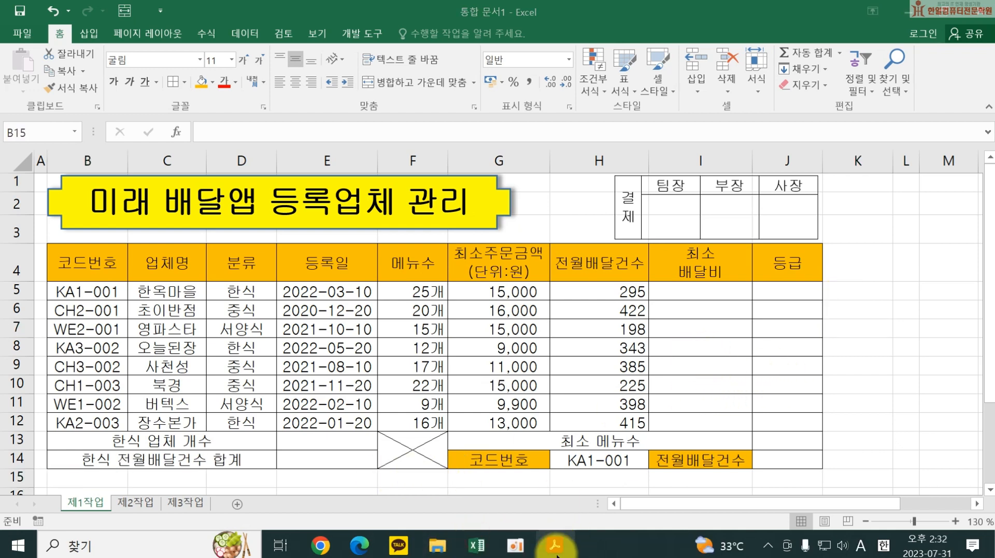
{"action": "left_click_drag", "start_coordinate": [482, 546], "coordinate": [528, 545]}
{"action": "left_click", "coordinate": [542, 547]}
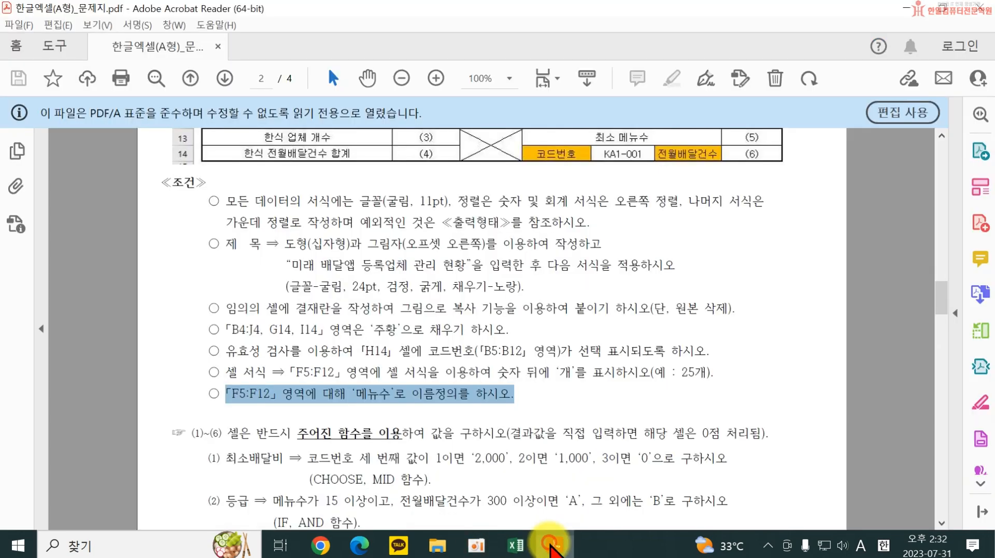
{"action": "scroll", "coordinate": [396, 456], "scroll_direction": "down", "scroll_amount": 2}
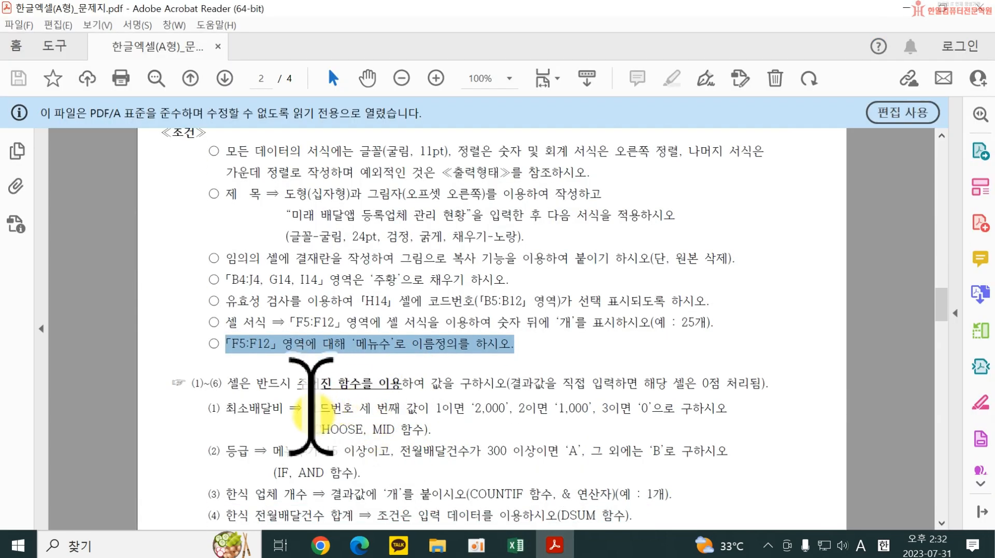
{"action": "left_click_drag", "start_coordinate": [307, 408], "coordinate": [654, 401]}
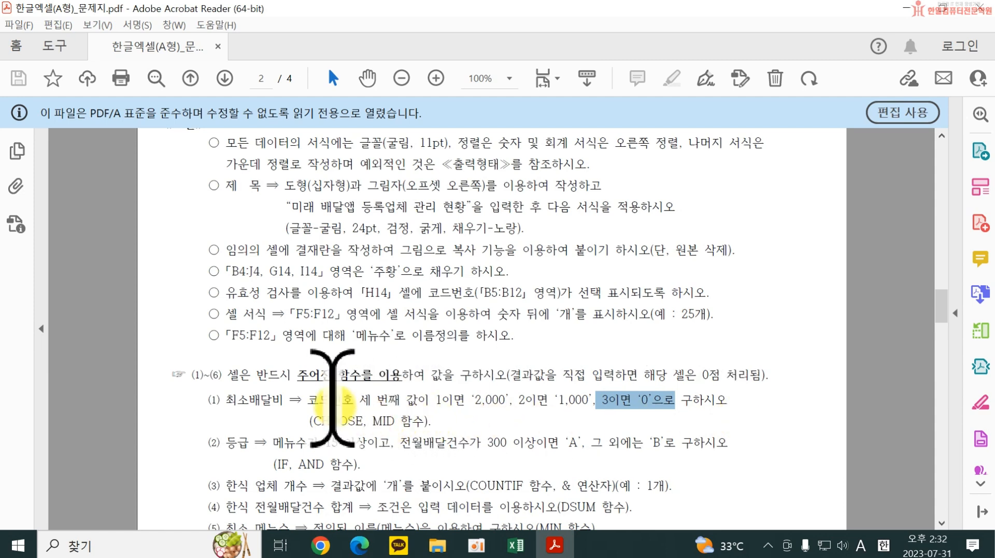
{"action": "left_click_drag", "start_coordinate": [305, 399], "coordinate": [433, 398]}
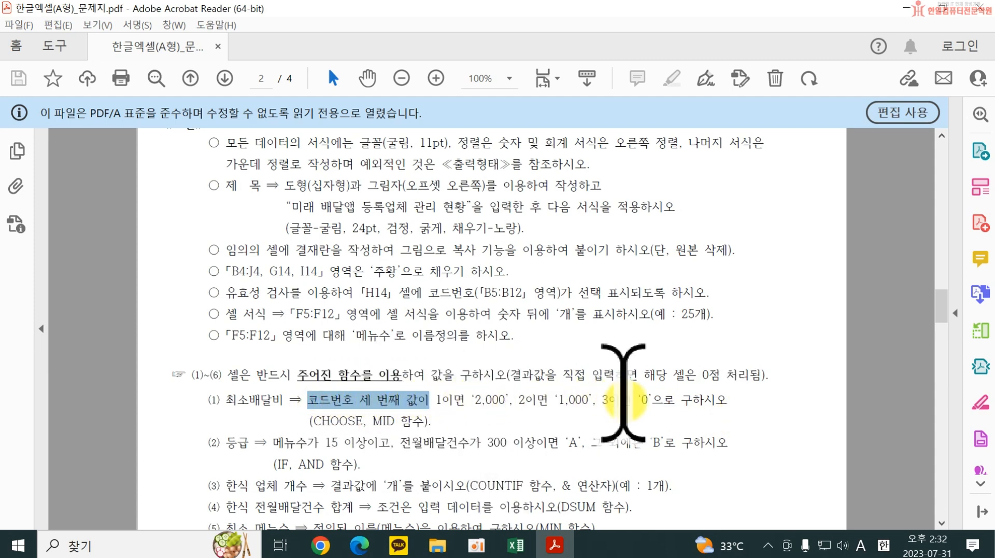
{"action": "left_click_drag", "start_coordinate": [372, 421], "coordinate": [393, 421]}
Switch back to the Excel workbook, enter =MID(B5,3,1) in I5 and fill it down to I12.
{"action": "left_click", "coordinate": [516, 545]}
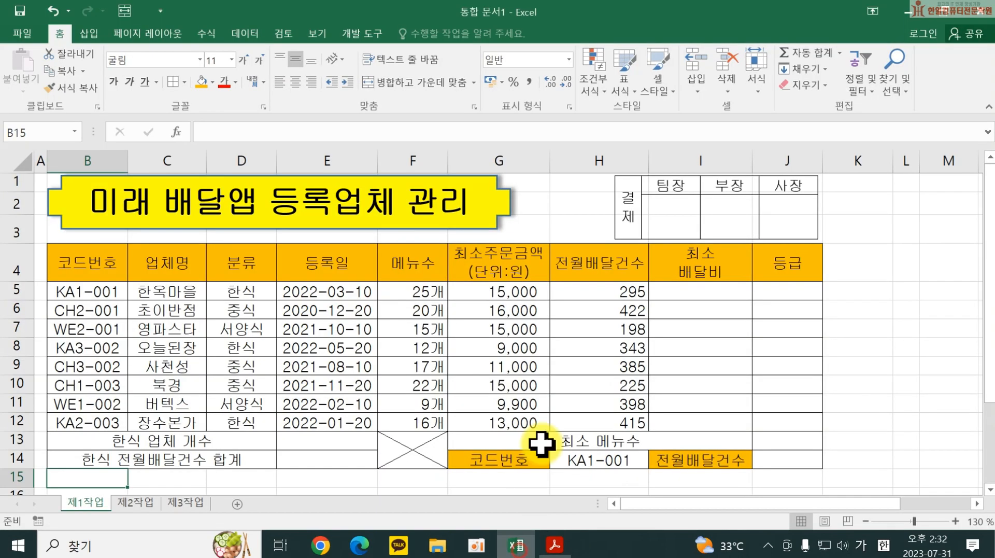
{"action": "left_click", "coordinate": [686, 293]}
{"action": "type", "text": "="}
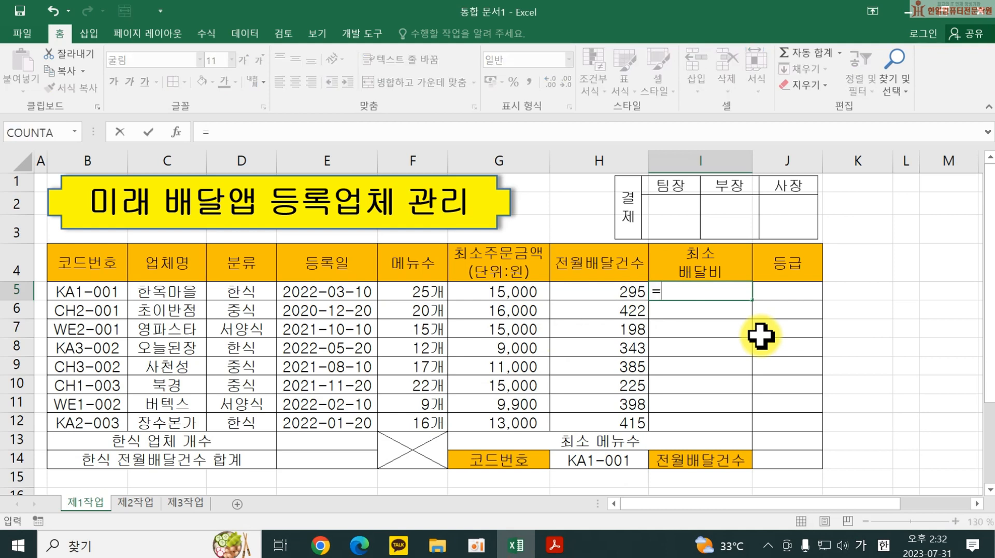
{"action": "type", "text": "MID("}
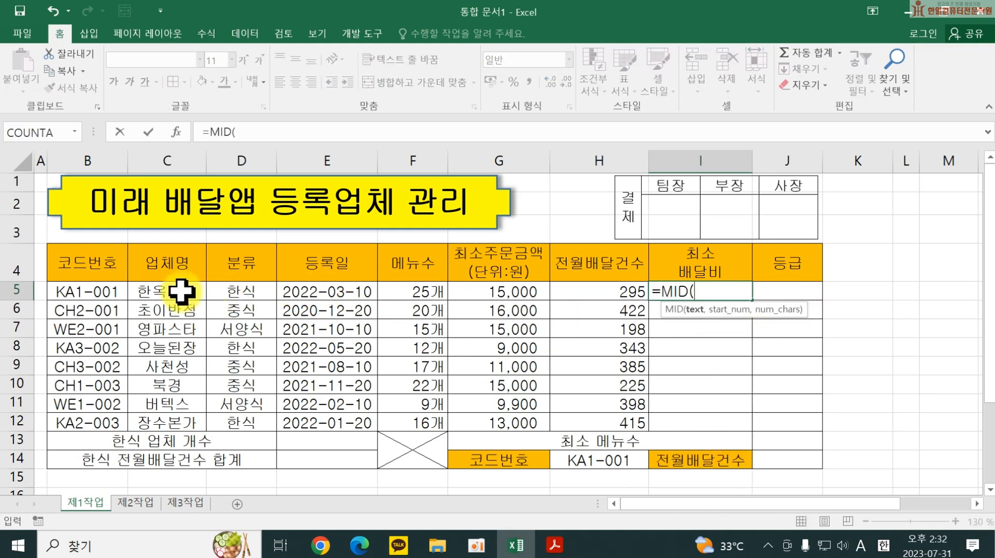
{"action": "left_click", "coordinate": [95, 292]}
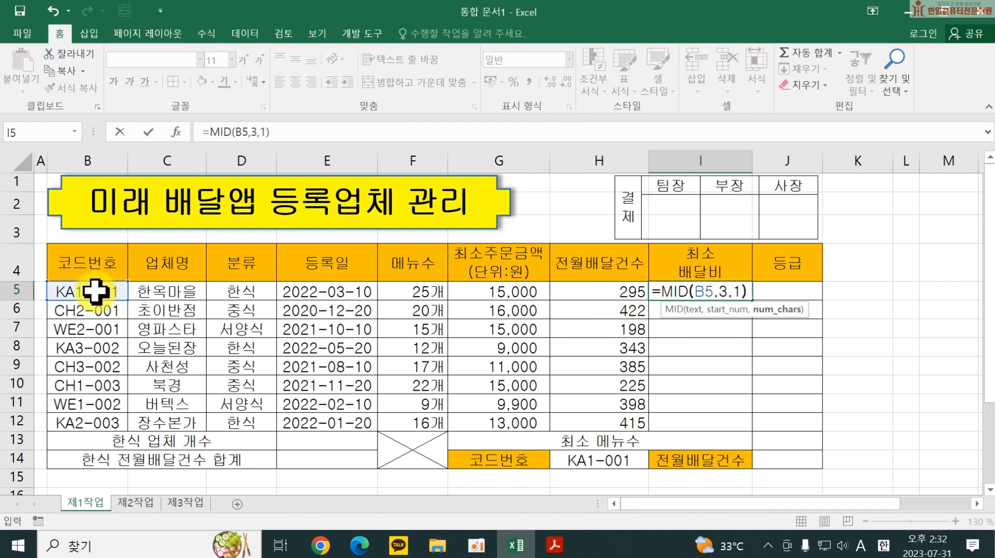
{"action": "key", "text": "ctrl+Return"}
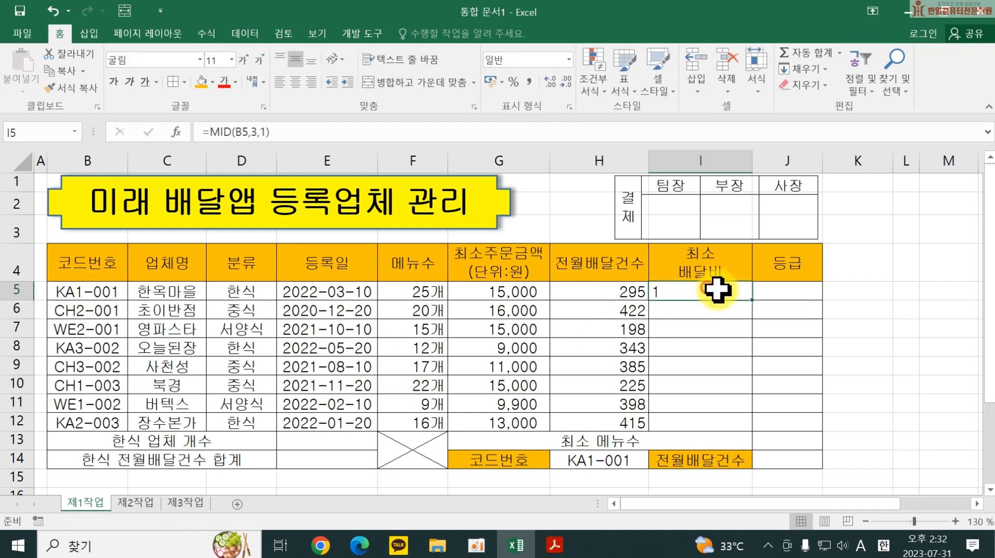
{"action": "left_click_drag", "start_coordinate": [752, 299], "coordinate": [753, 428]}
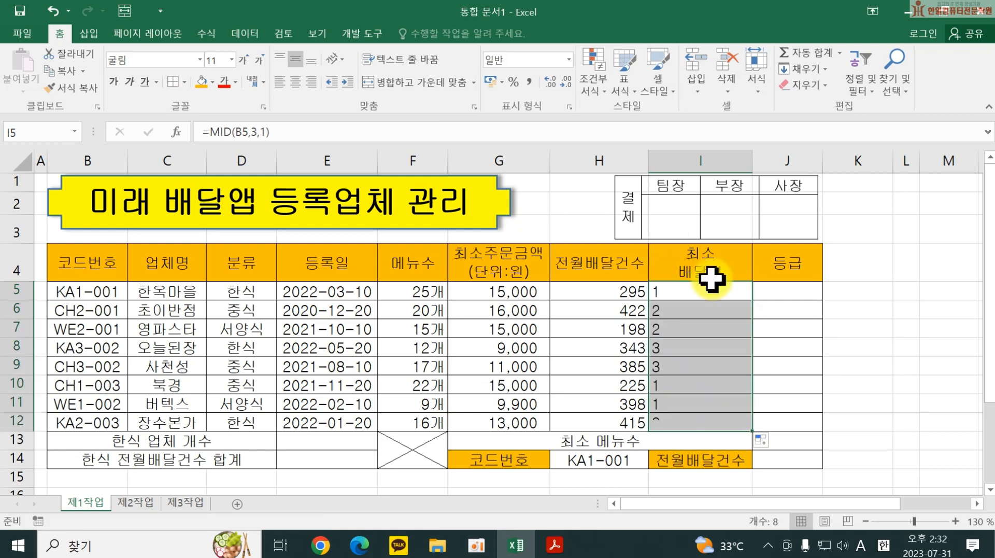
Switch to the exam PDF in Acrobat Reader and read the 최소배달비 values for 1, 2 and 3 and the required functions.
{"action": "left_click", "coordinate": [554, 543]}
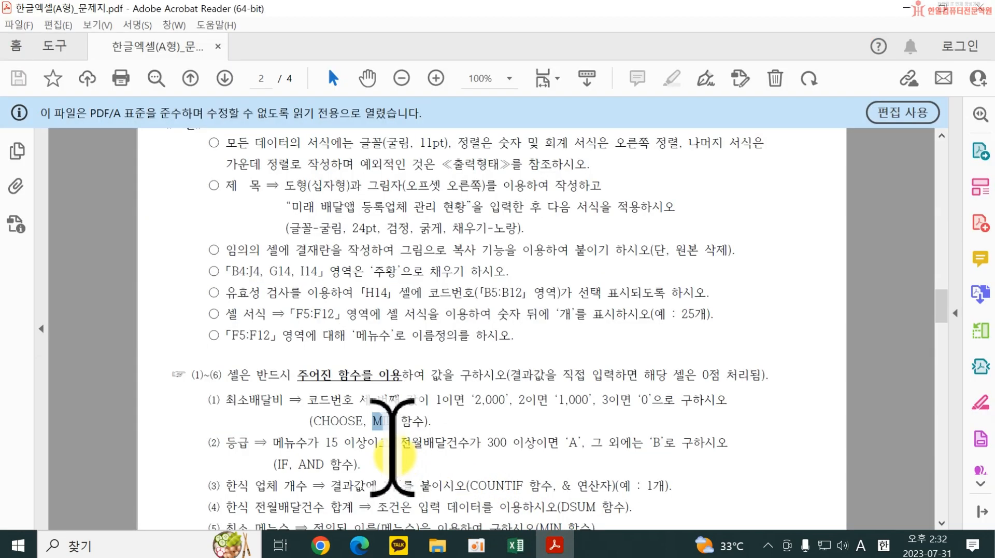
{"action": "left_click_drag", "start_coordinate": [435, 399], "coordinate": [669, 399]}
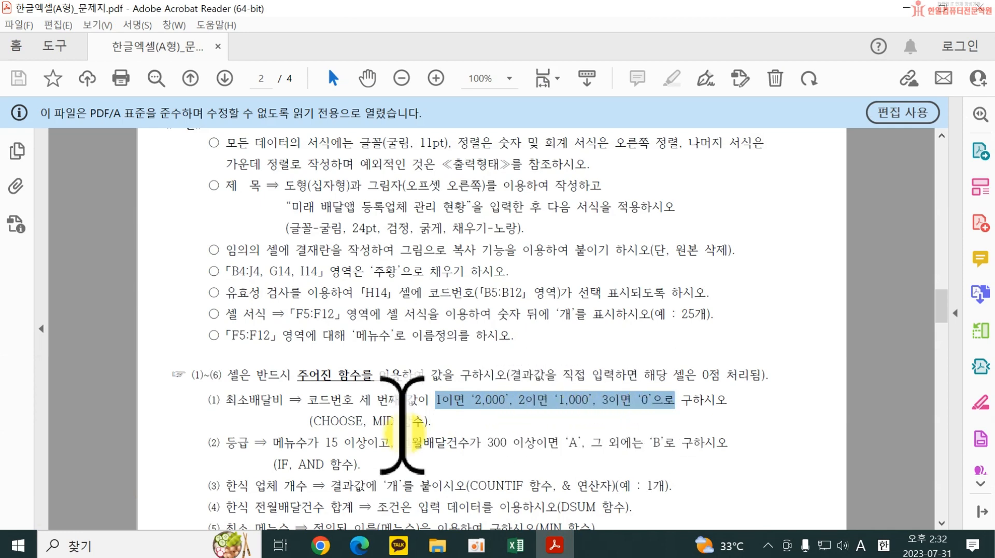
{"action": "left_click_drag", "start_coordinate": [309, 420], "coordinate": [392, 420]}
Switch back to the Excel workbook, change the I5 formula to =CHOOSE(MID(B5,3,1),2000,1000,0) and fill it down to I12.
{"action": "left_click", "coordinate": [516, 544]}
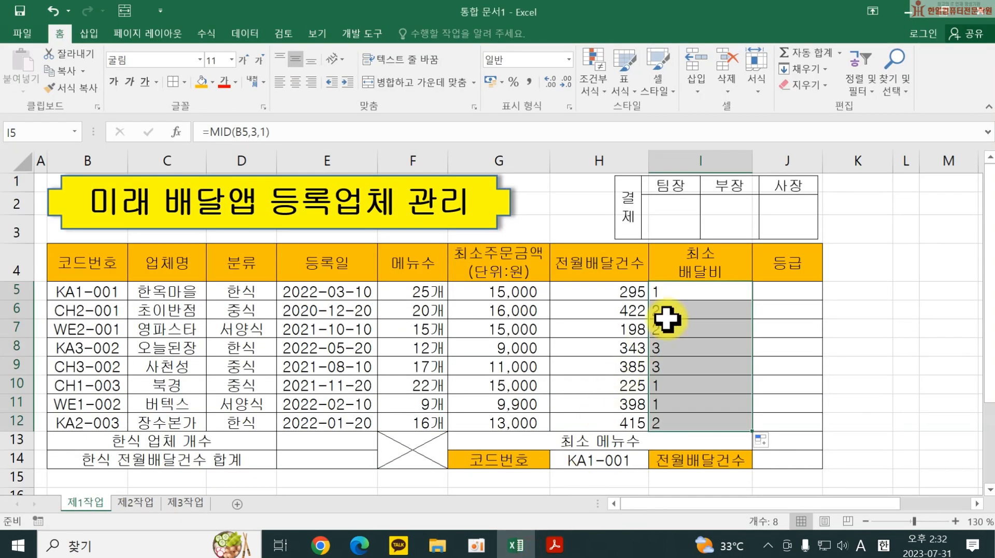
{"action": "double_click", "coordinate": [663, 292]}
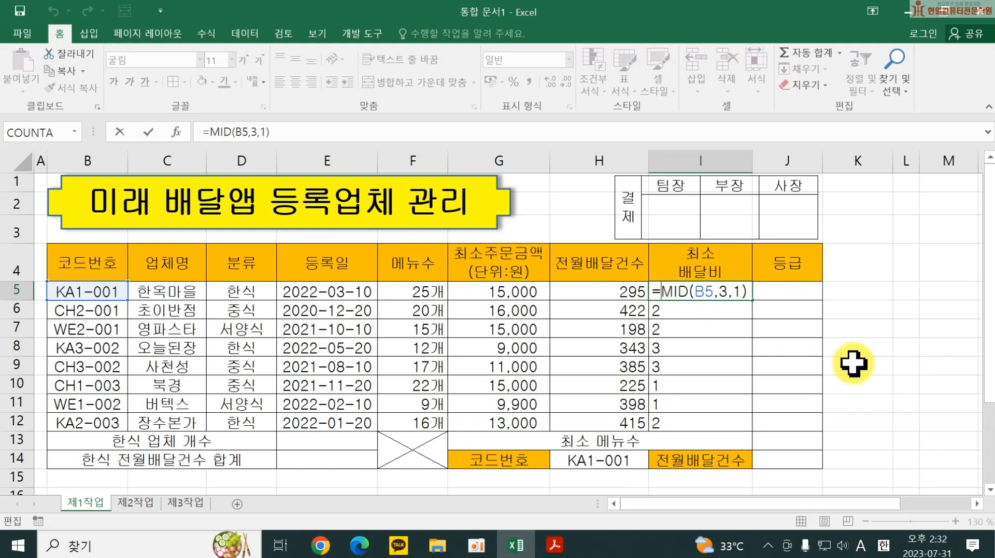
{"action": "type", "text": "CHOOSE("}
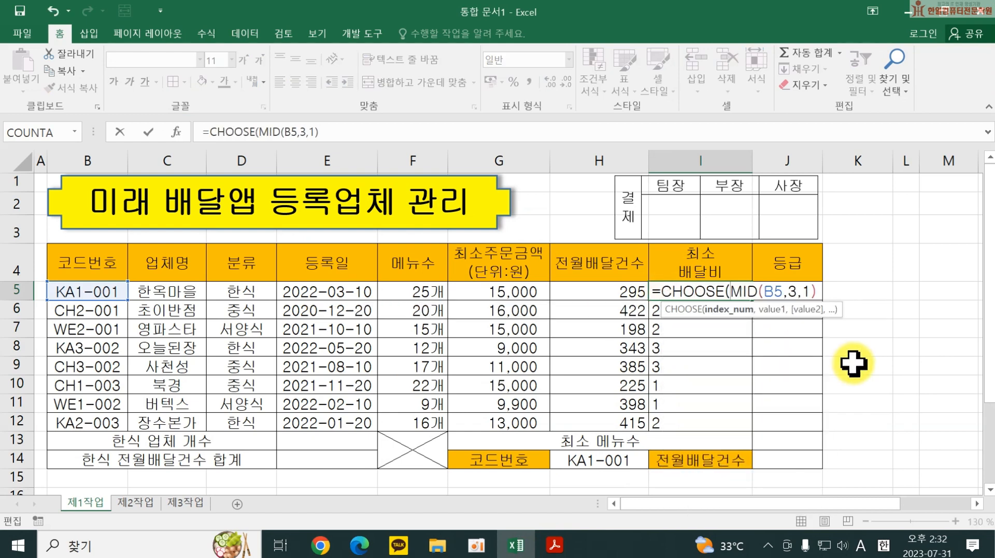
{"action": "left_click", "coordinate": [817, 288]}
{"action": "type", "text": ",2000,1000,0"}
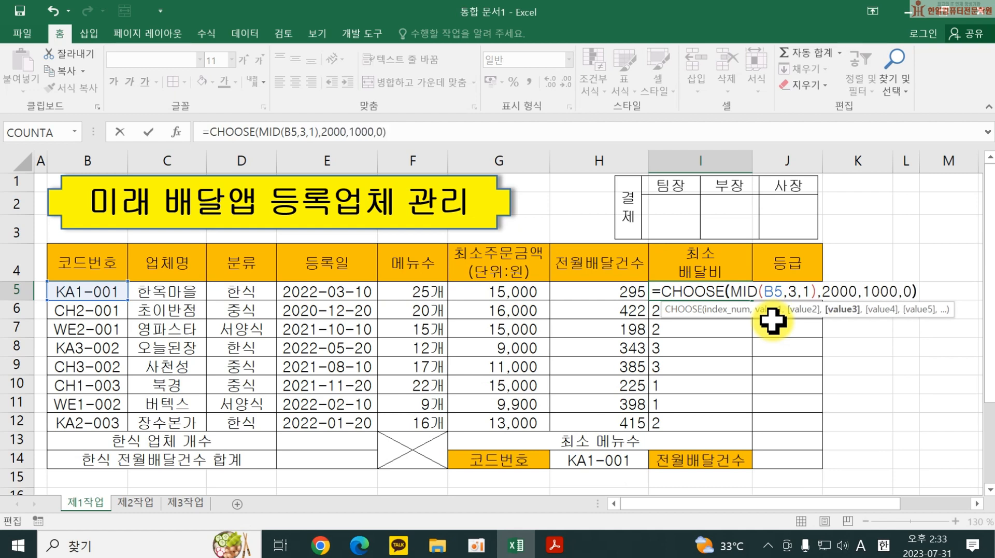
{"action": "key", "text": "Return"}
{"action": "left_click", "coordinate": [720, 292]}
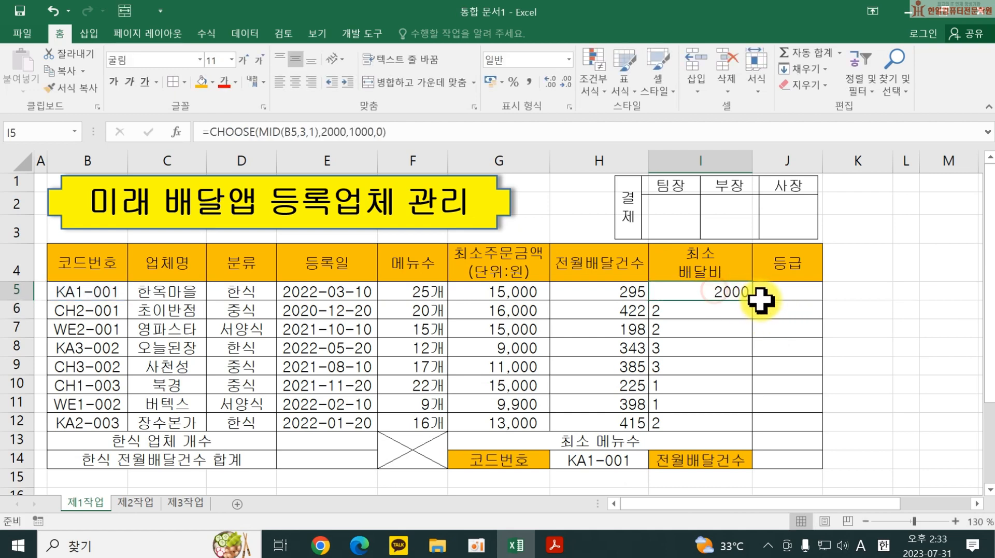
{"action": "left_click_drag", "start_coordinate": [752, 299], "coordinate": [751, 426]}
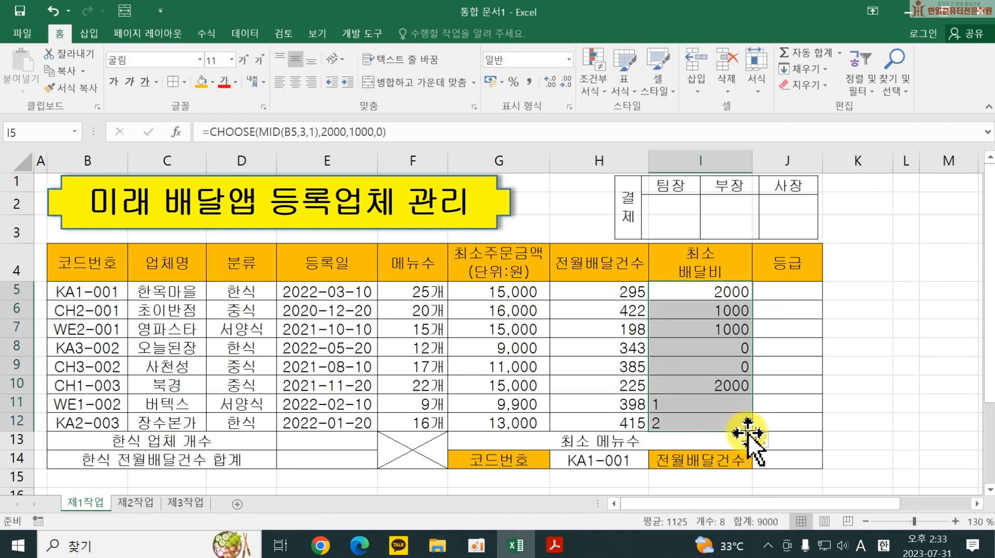
Examine the CHOOSE and MID formula in I5 with the sheet enlarged to 180%.
{"action": "double_click", "coordinate": [700, 295]}
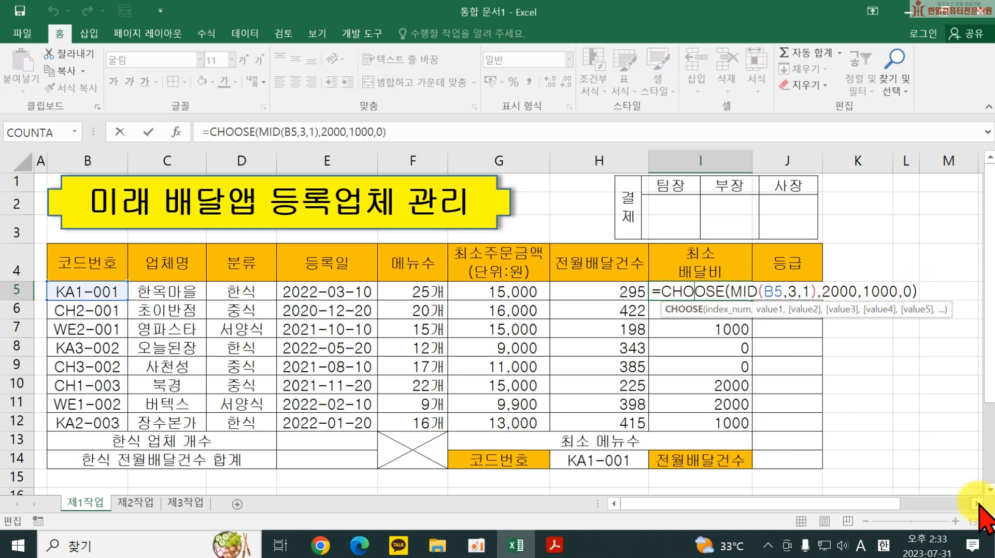
{"action": "key", "text": "Return"}
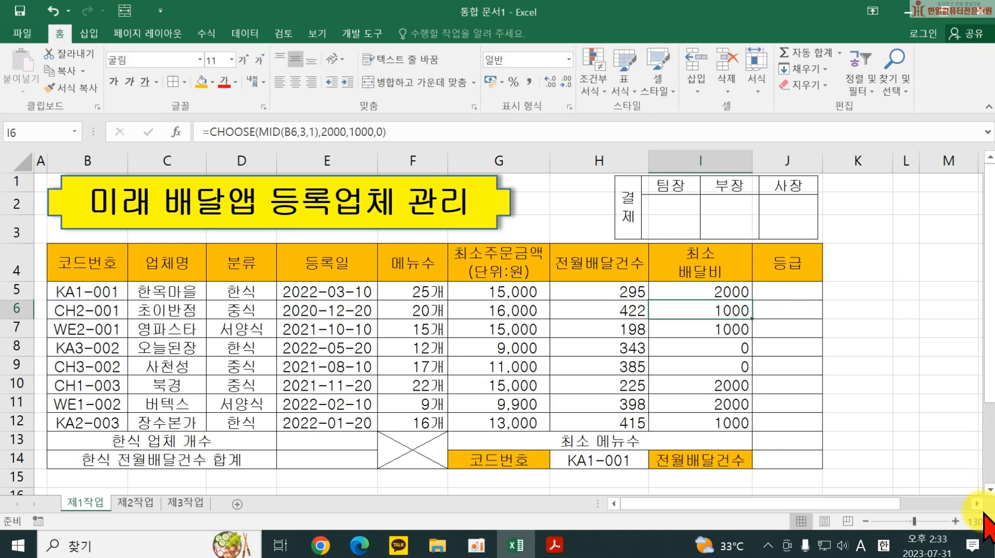
{"action": "left_click", "coordinate": [977, 502]}
{"action": "left_click", "coordinate": [977, 502]}
{"action": "left_click", "coordinate": [955, 520]}
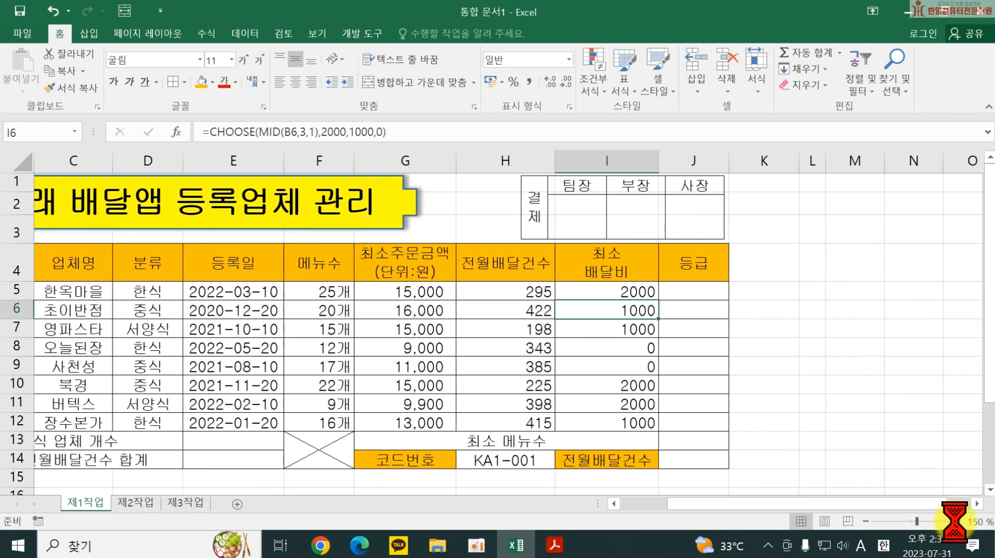
{"action": "left_click", "coordinate": [955, 521]}
{"action": "left_click", "coordinate": [955, 521]}
{"action": "left_click", "coordinate": [955, 521]}
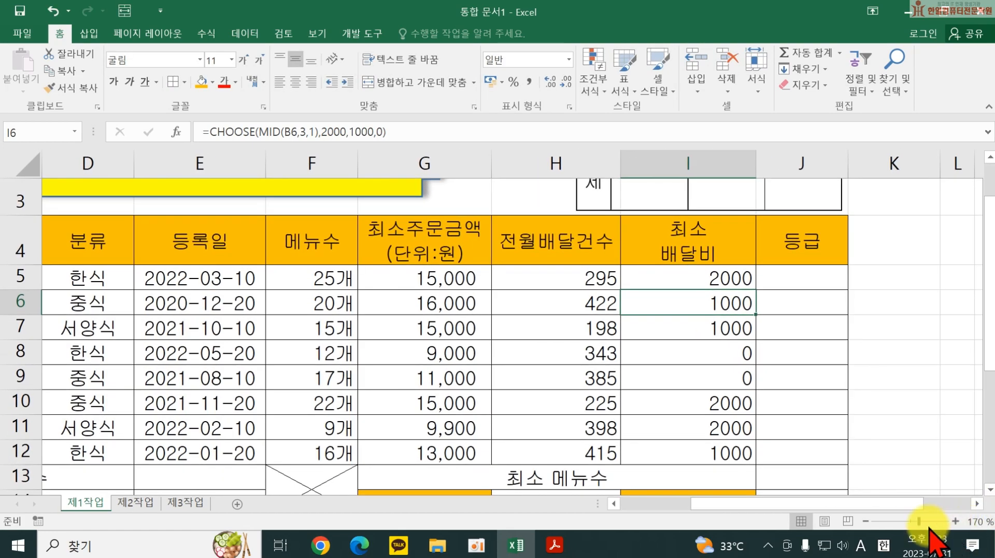
{"action": "left_click", "coordinate": [955, 521]}
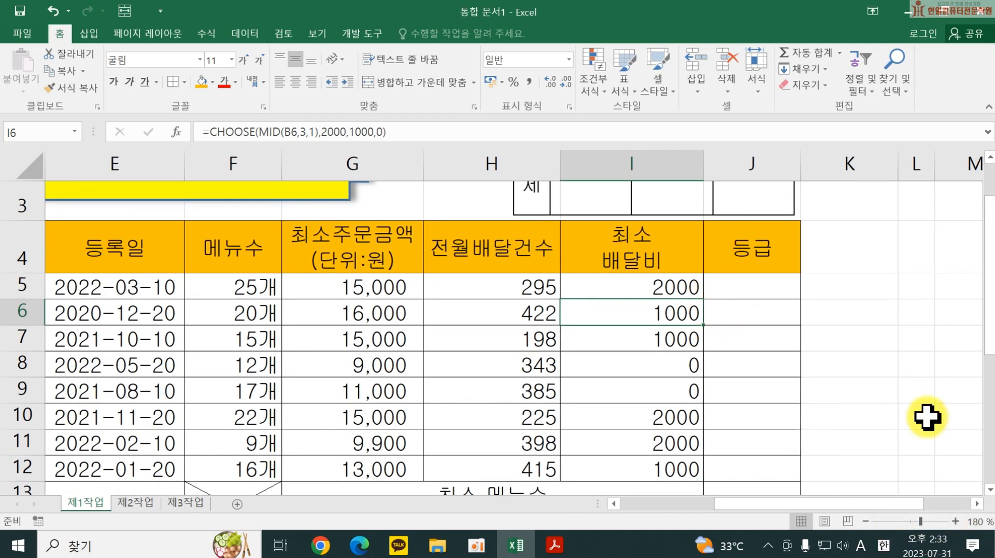
{"action": "left_click", "coordinate": [977, 502]}
{"action": "double_click", "coordinate": [528, 286]}
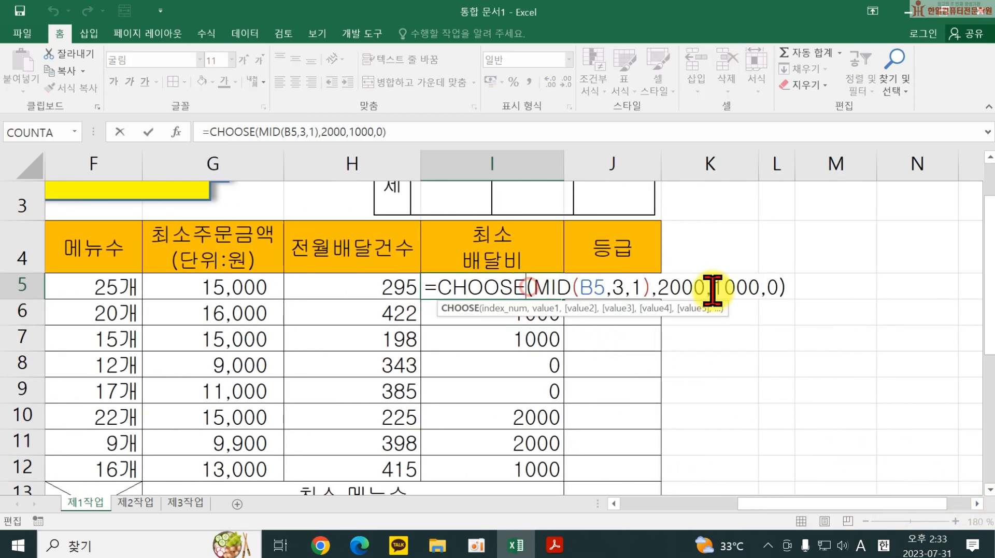
{"action": "left_click", "coordinate": [789, 290]}
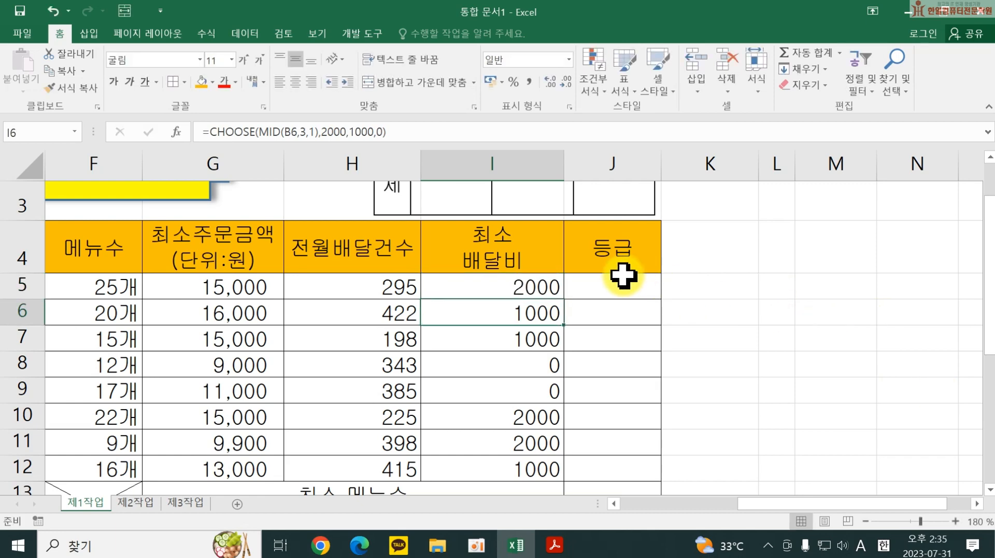
Select J5, then switch to the exam PDF in Acrobat Reader and read the 등급 condition that uses the IF and AND functions.
{"action": "left_click", "coordinate": [626, 276]}
{"action": "left_click", "coordinate": [564, 541]}
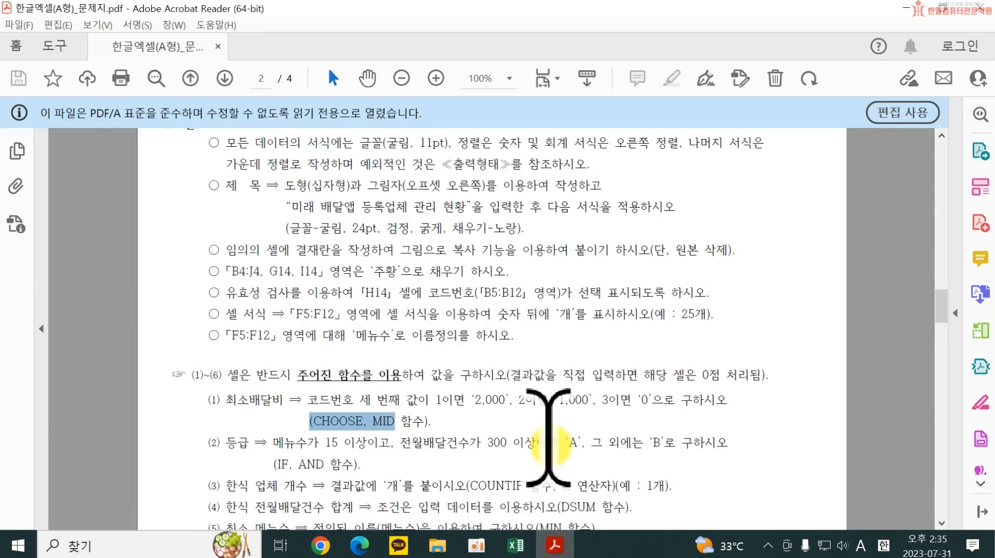
{"action": "left_click_drag", "start_coordinate": [324, 442], "coordinate": [551, 442]}
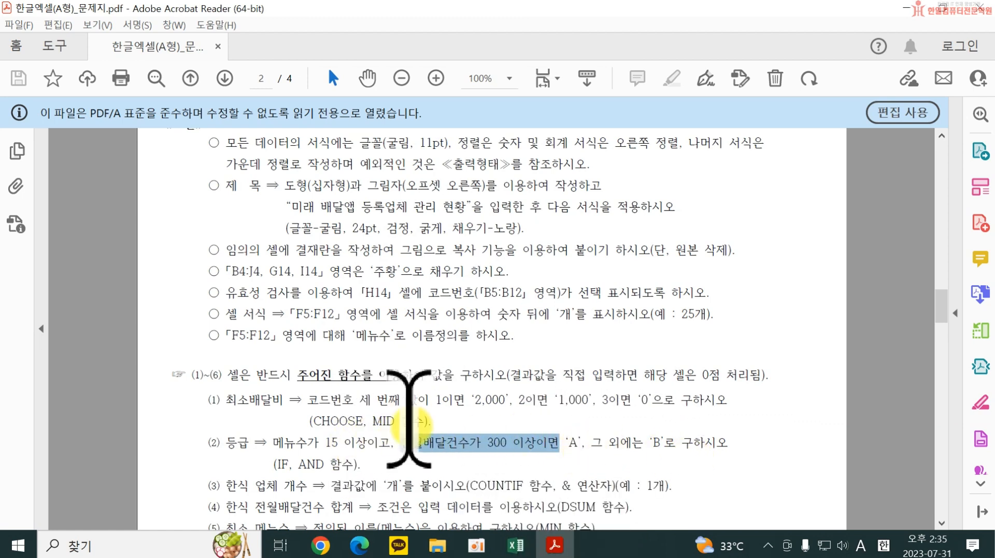
Switch back to the Excel workbook and enter =IF(AND(F5>=15,H5>=300),"A","B") in J5.
{"action": "left_click", "coordinate": [516, 545]}
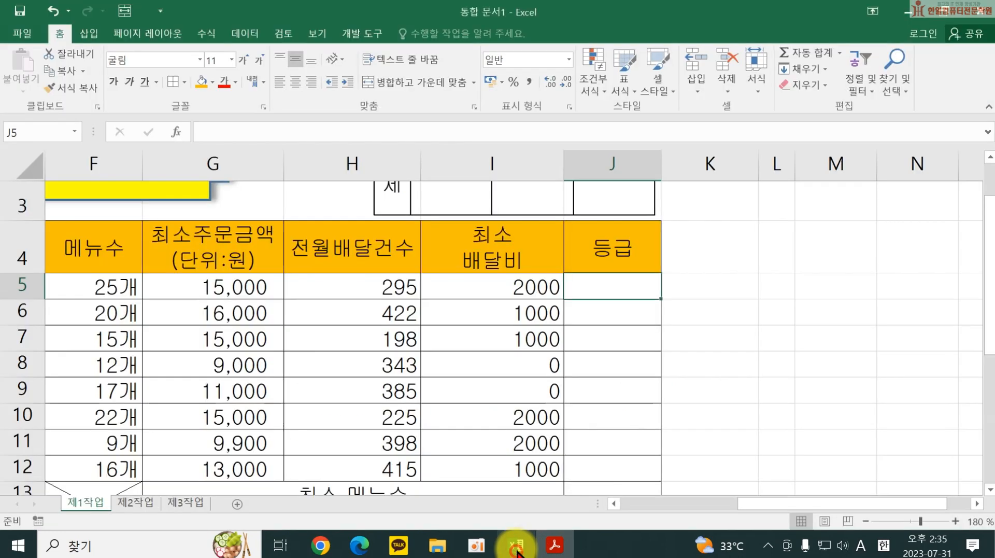
{"action": "type", "text": "="}
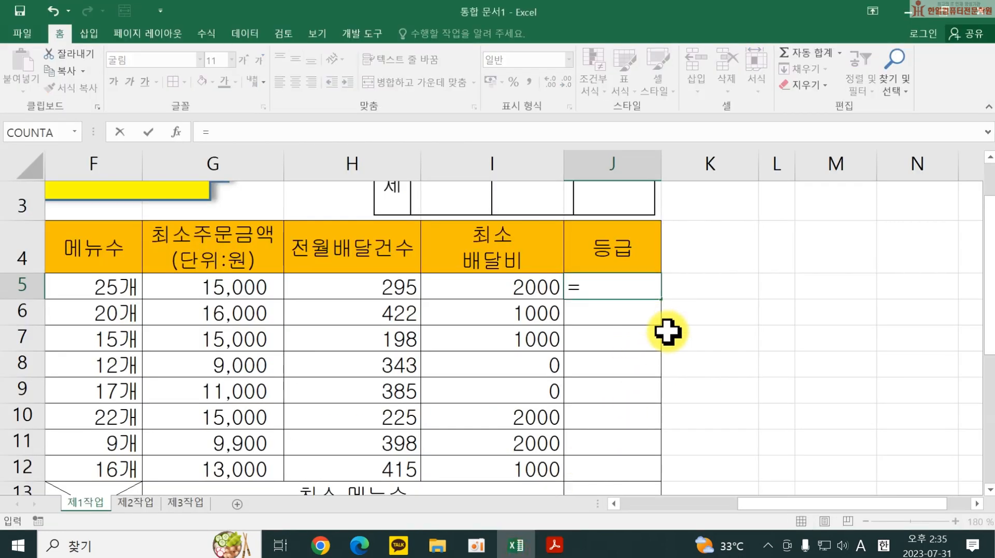
{"action": "type", "text": "IF("}
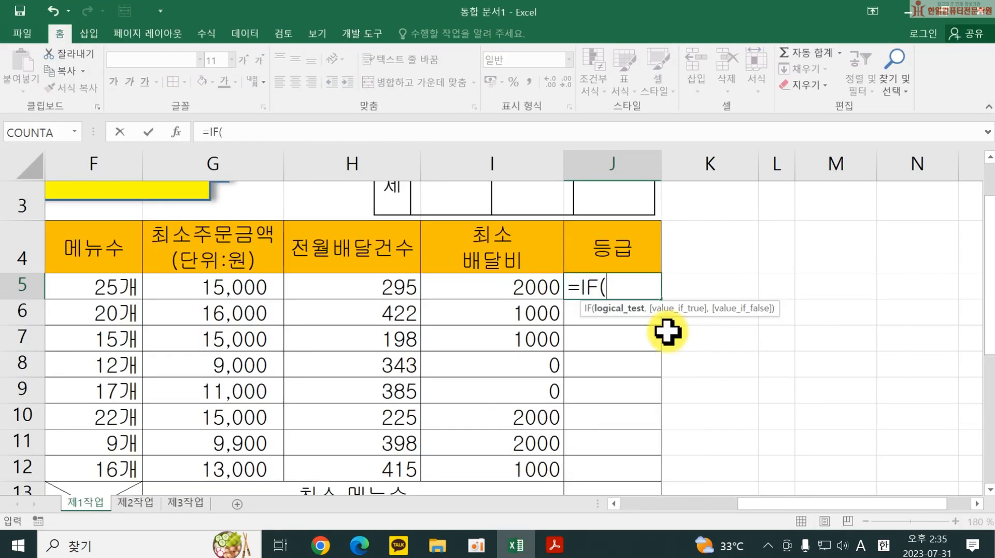
{"action": "type", "text": "AND("}
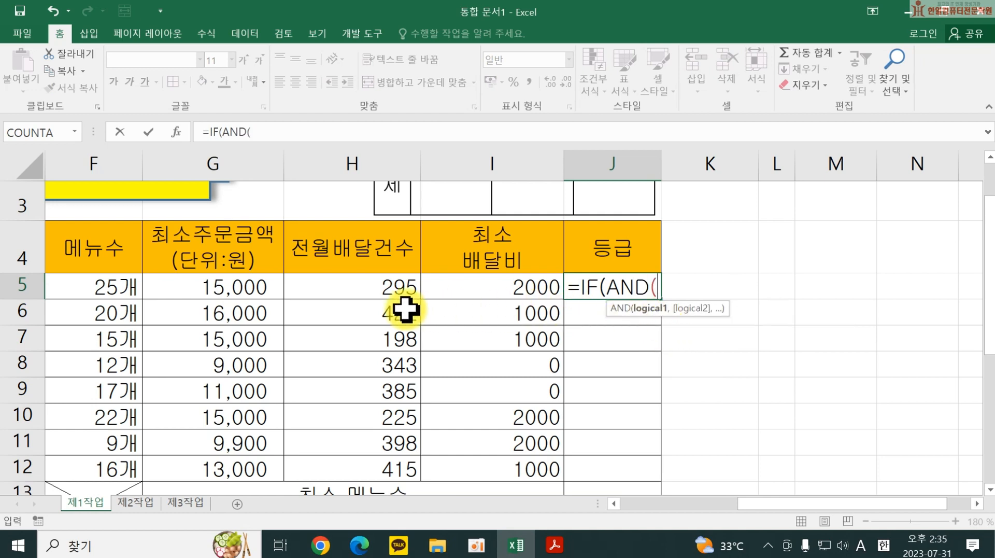
{"action": "left_click", "coordinate": [91, 286]}
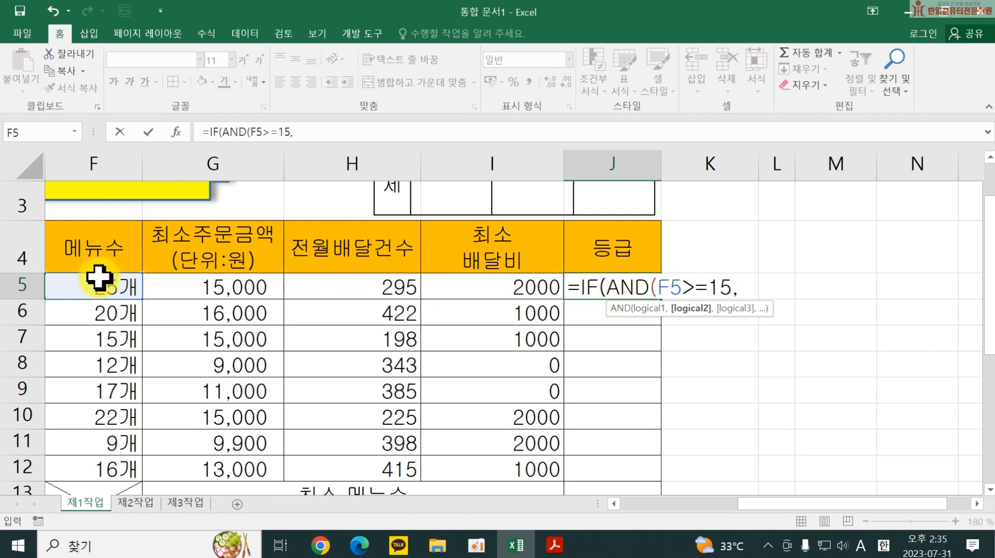
{"action": "left_click", "coordinate": [331, 282]}
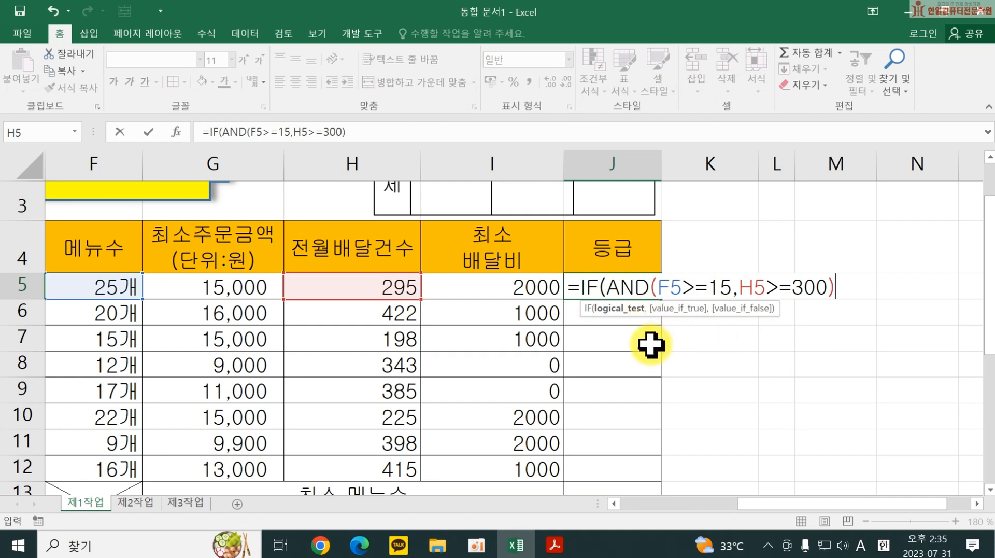
{"action": "type", "text": ",\"A"}
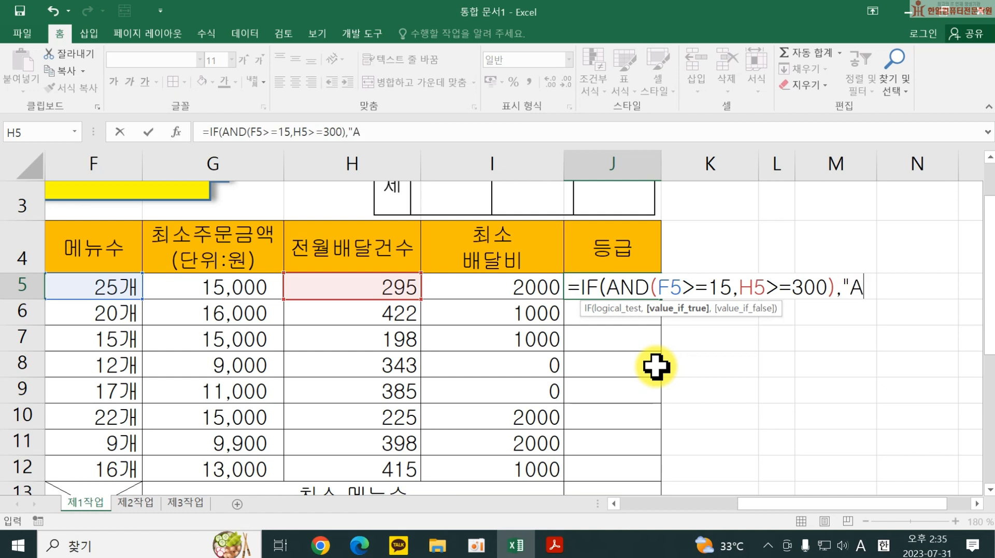
{"action": "type", "text": "\",\"B\""}
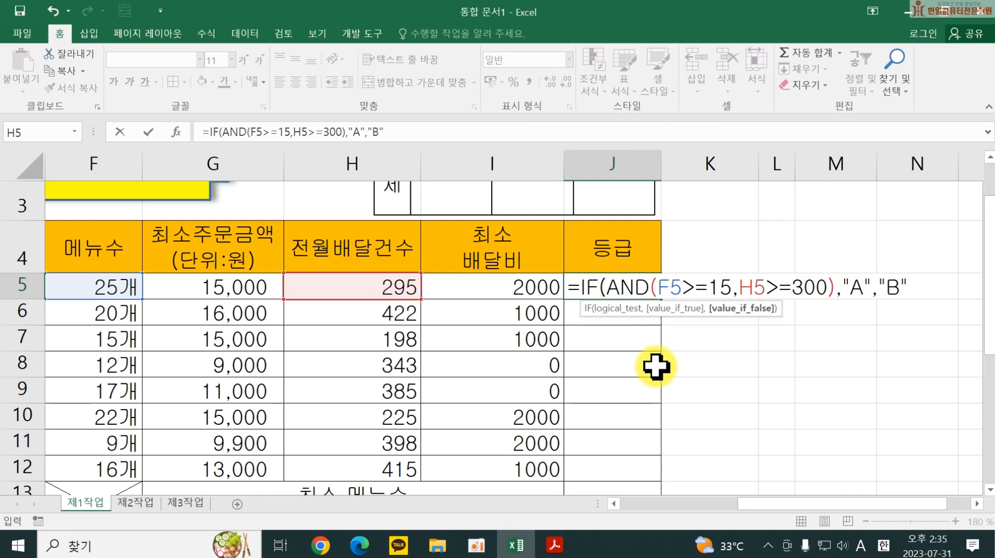
{"action": "type", "text": ")"}
{"action": "key", "text": "Return"}
Fill the 등급 formula from J5 down to J12 and centre the cells horizontally.
{"action": "left_click", "coordinate": [629, 283]}
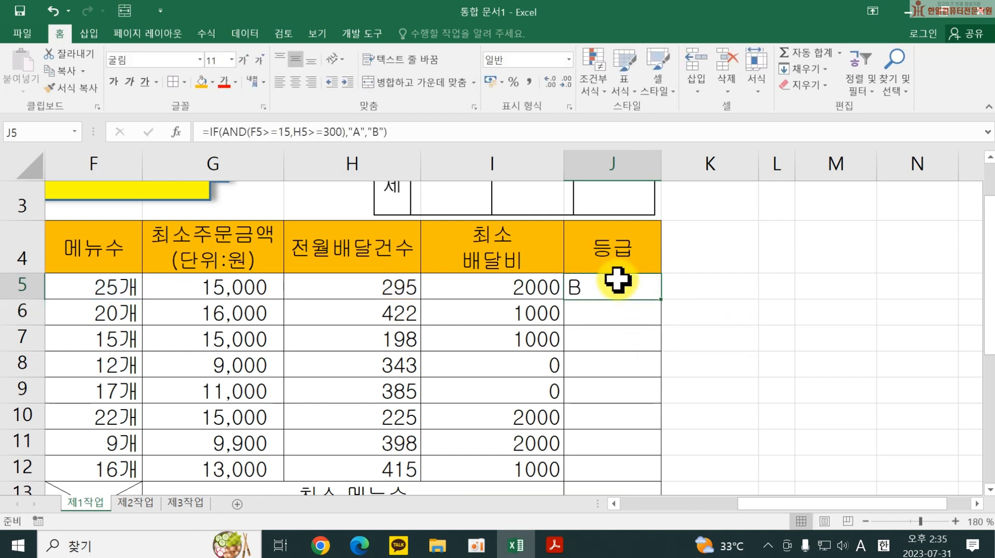
{"action": "left_click_drag", "start_coordinate": [661, 299], "coordinate": [653, 473]}
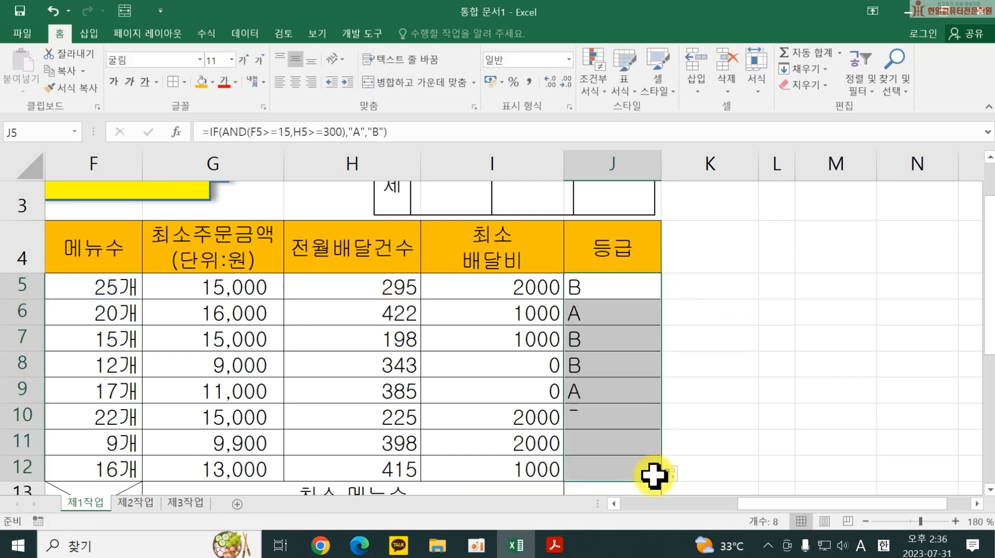
{"action": "left_click", "coordinate": [295, 82]}
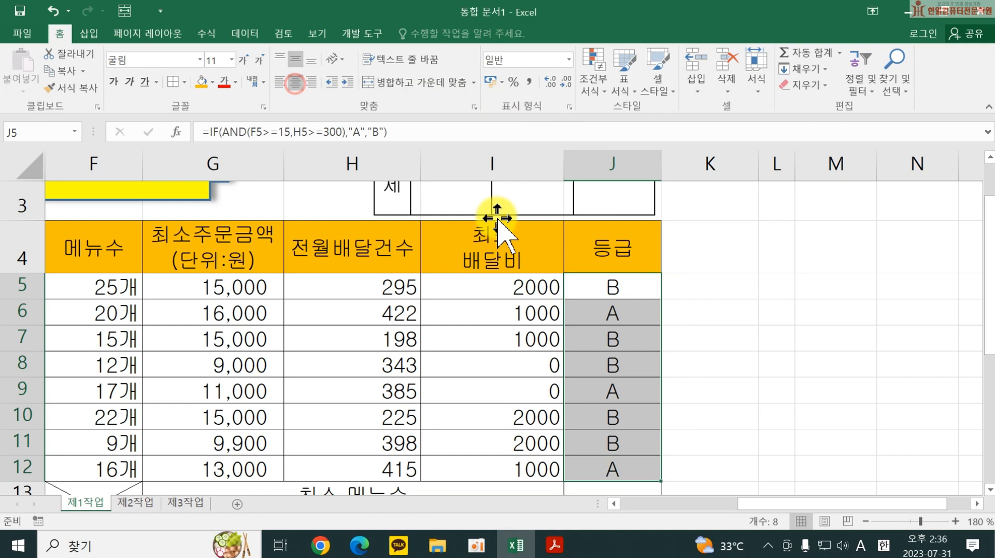
Examine the IF and AND formulas and their referenced cells in J5 and J6 without changing them.
{"action": "double_click", "coordinate": [646, 287]}
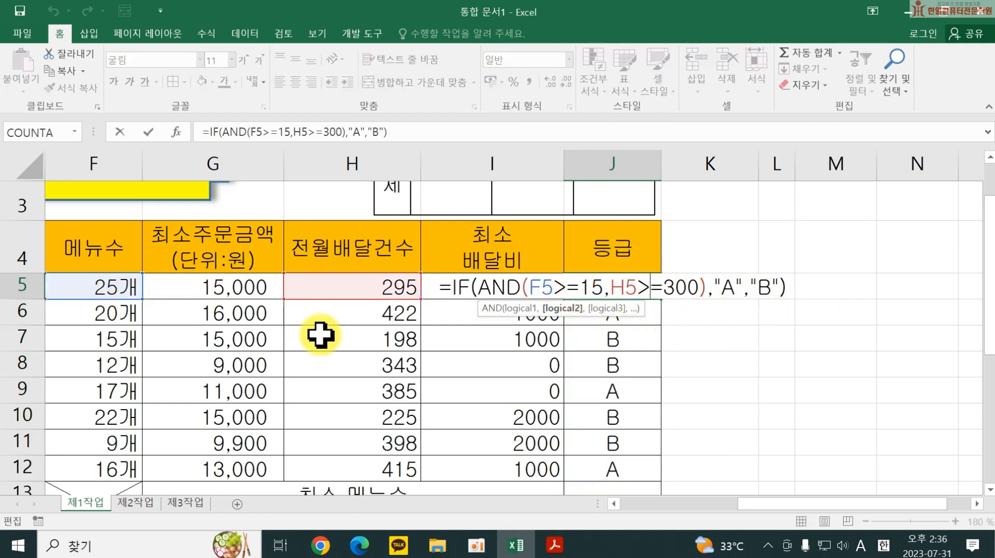
{"action": "key", "text": "Return"}
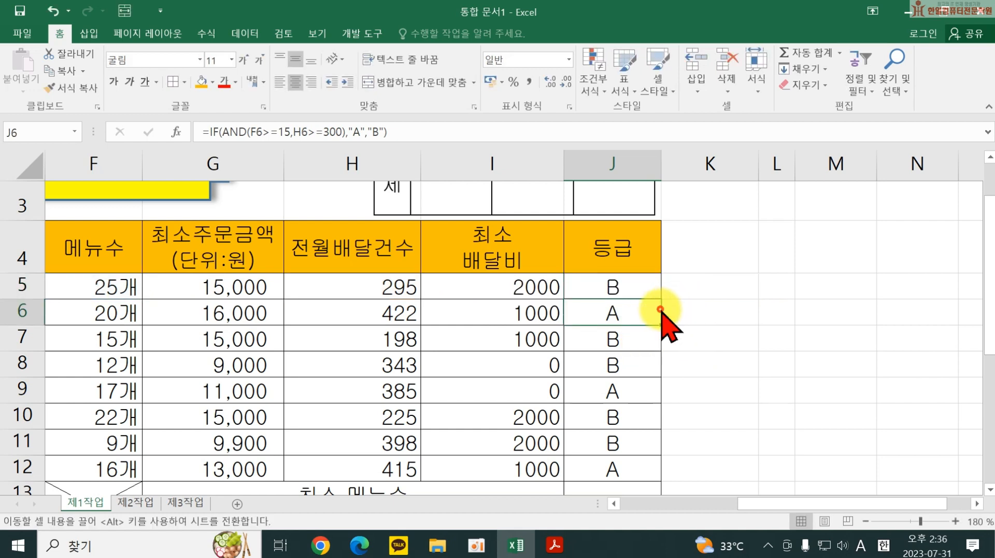
{"action": "double_click", "coordinate": [637, 313]}
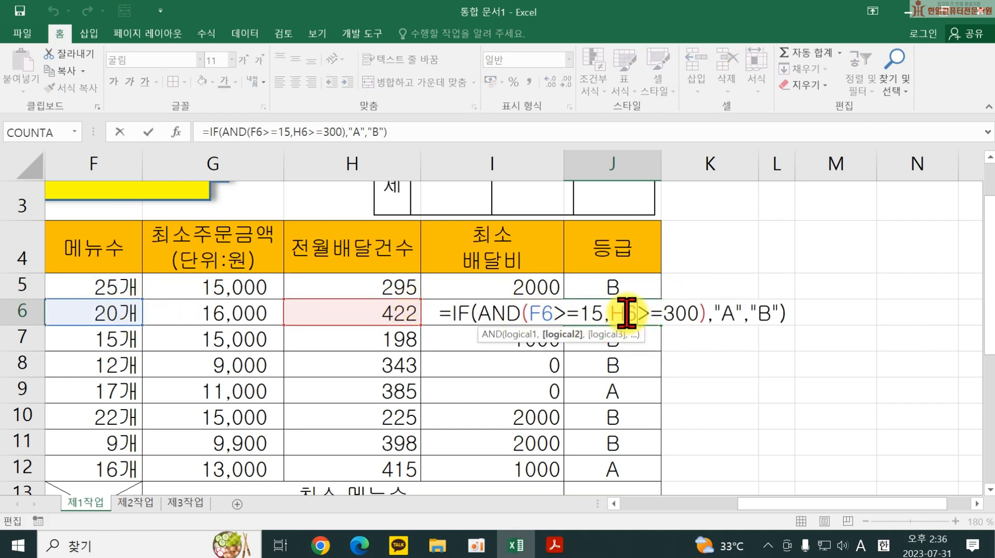
{"action": "key", "text": "Return"}
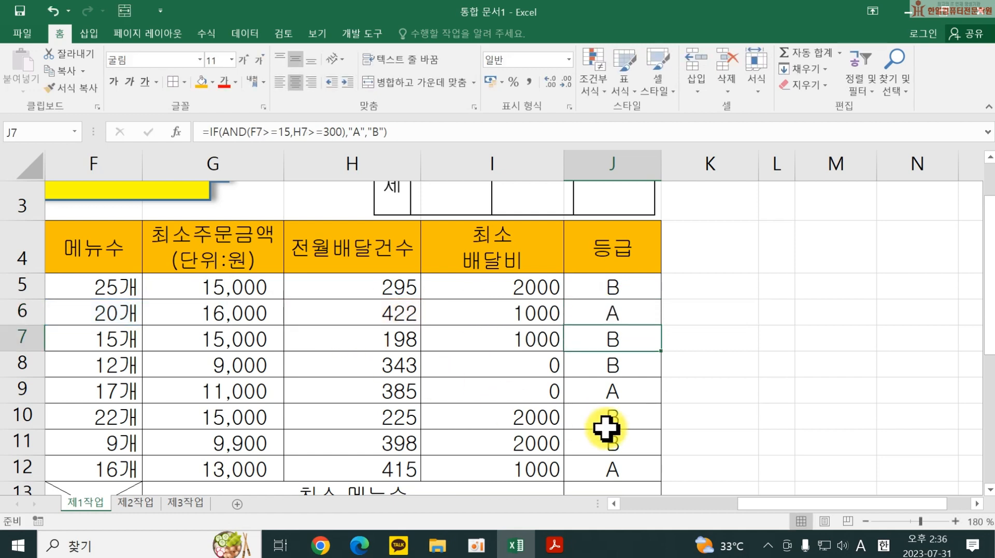
{"action": "double_click", "coordinate": [629, 288]}
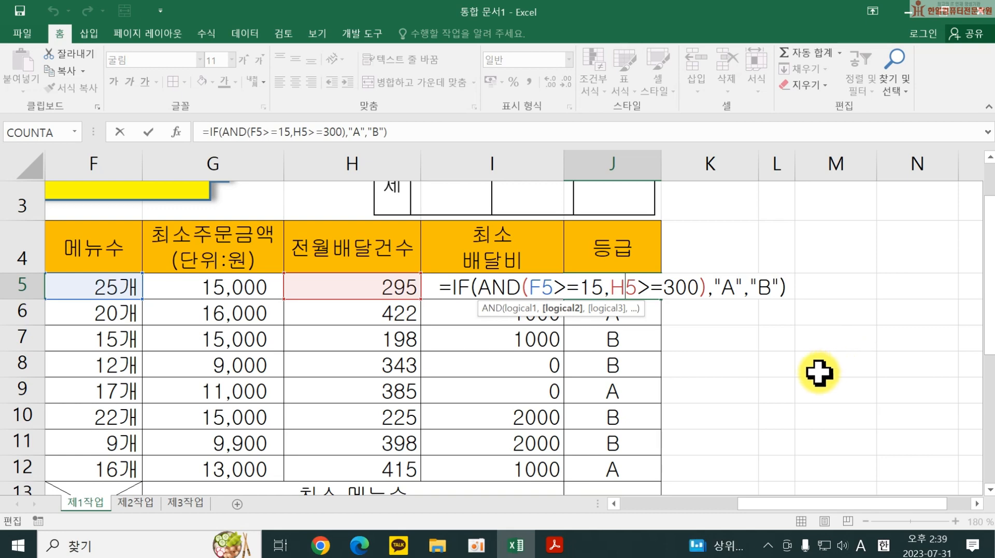
{"action": "key", "text": "Return"}
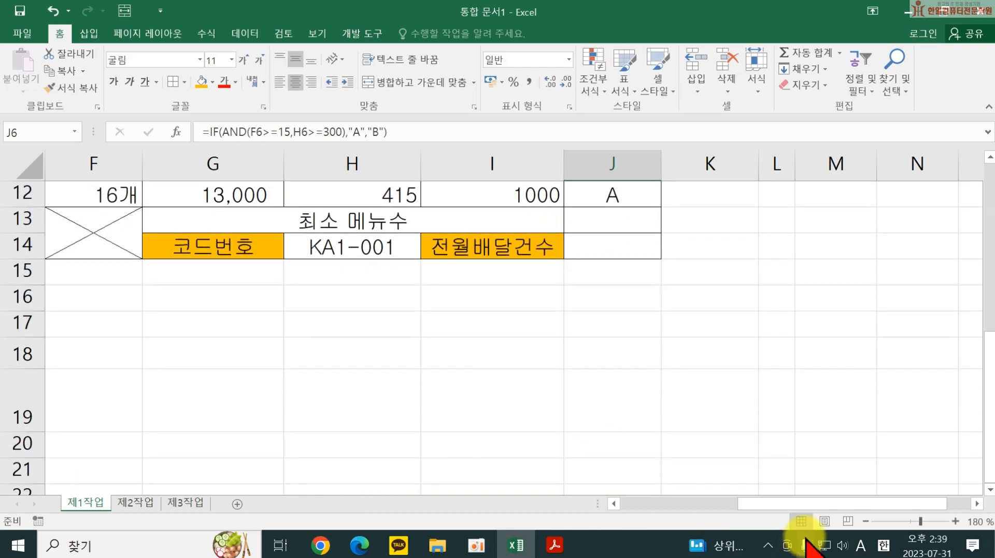
Select E13, then switch to the exam PDF in Acrobat Reader and read the 한식 업체 개수 instruction that uses COUNTIF and the & operator.
{"action": "left_click_drag", "start_coordinate": [783, 504], "coordinate": [617, 500]}
{"action": "scroll", "coordinate": [453, 435], "scroll_direction": "up", "scroll_amount": 4}
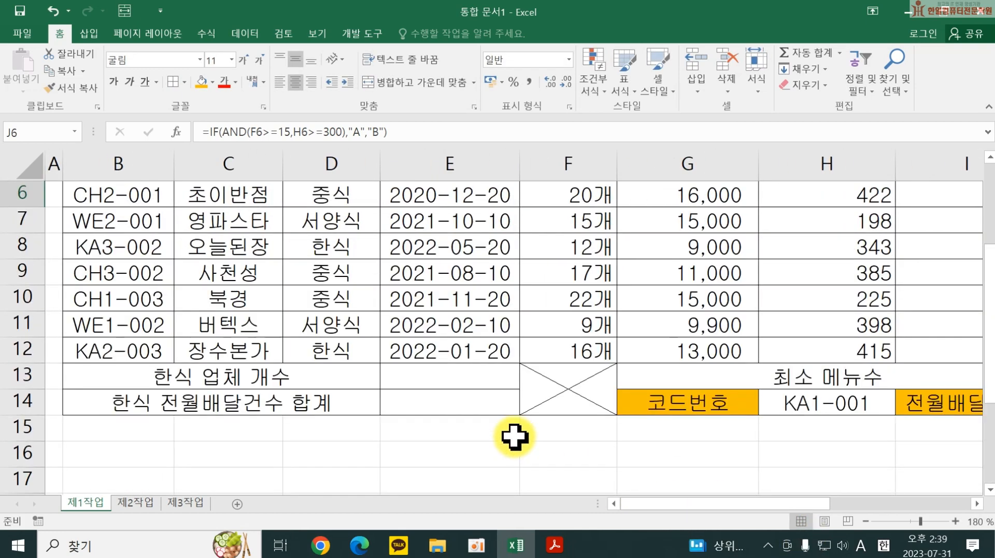
{"action": "scroll", "coordinate": [535, 455], "scroll_direction": "down", "scroll_amount": 1}
{"action": "left_click", "coordinate": [484, 460]}
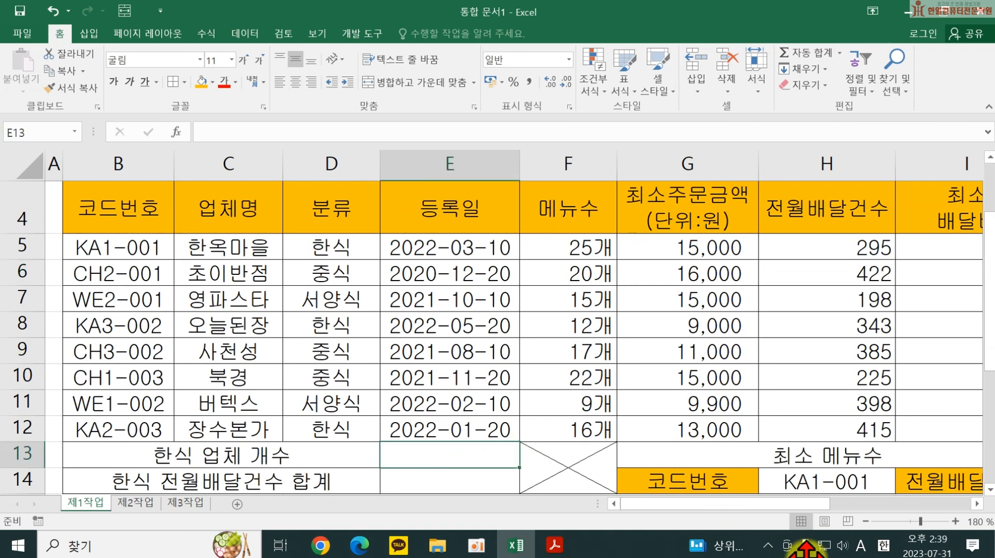
{"action": "left_click", "coordinate": [555, 544]}
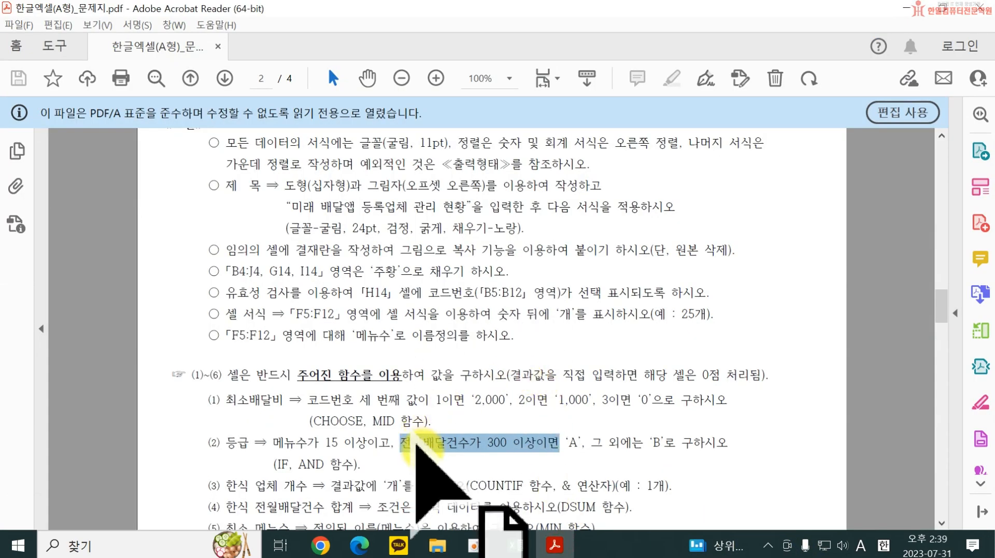
{"action": "scroll", "coordinate": [444, 477], "scroll_direction": "down", "scroll_amount": 1}
{"action": "left_click_drag", "start_coordinate": [384, 469], "coordinate": [575, 467]}
Switch back to the Excel workbook and enter a COUNTIF formula in E13 that counts "한식" in D5:D12.
{"action": "left_click", "coordinate": [556, 545]}
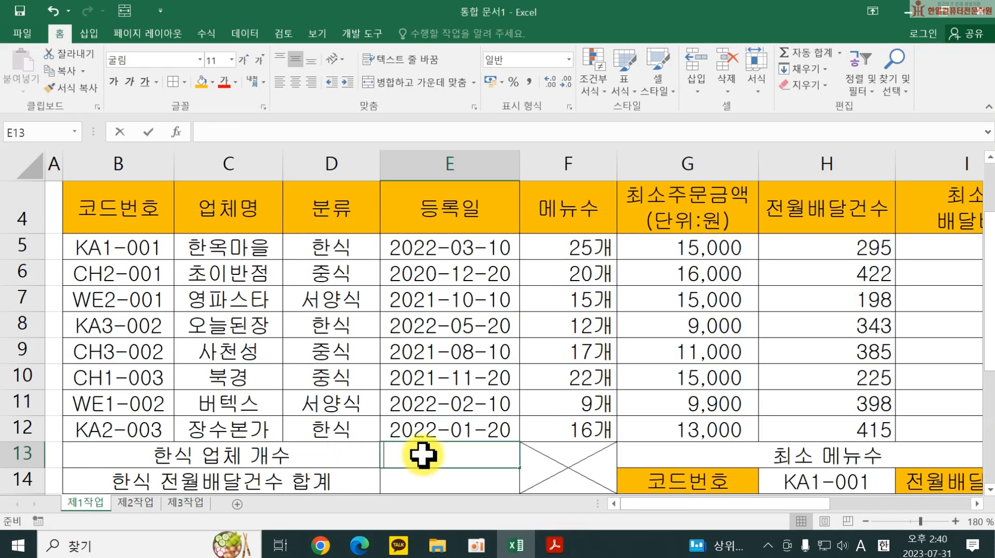
{"action": "type", "text": "=COU"}
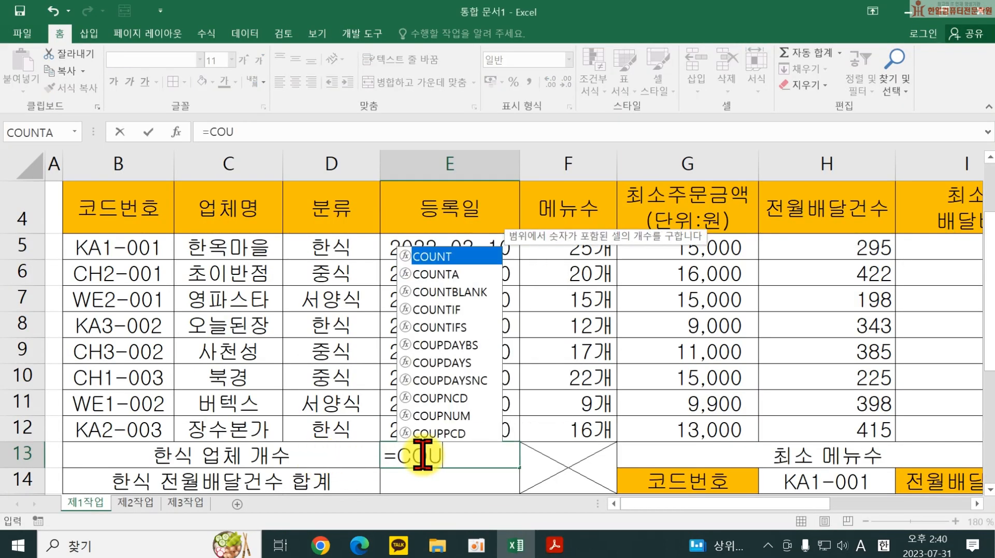
{"action": "key", "text": "Down"}
{"action": "key", "text": "Down"}
{"action": "key", "text": "Down"}
{"action": "key", "text": "Tab"}
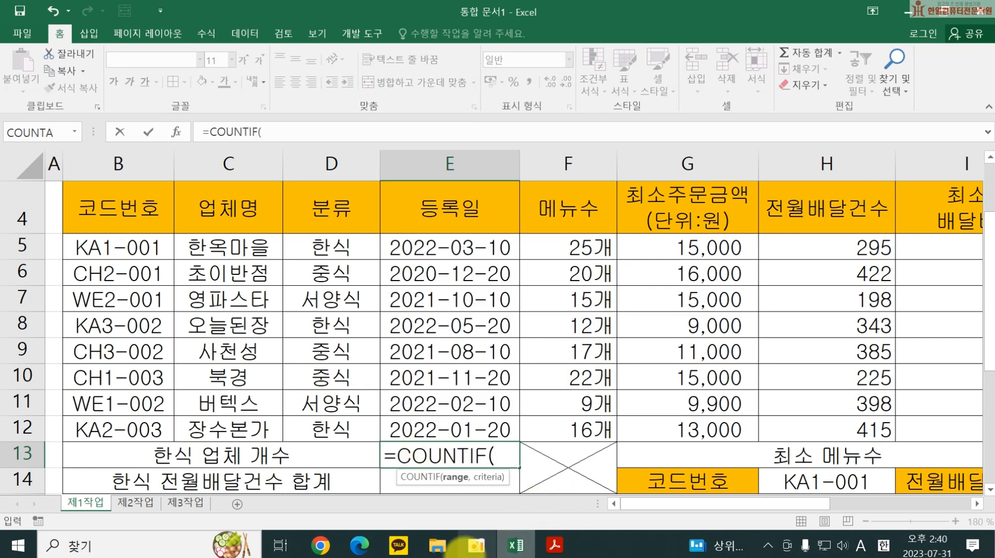
{"action": "left_click", "coordinate": [312, 252]}
{"action": "left_click_drag", "start_coordinate": [313, 253], "coordinate": [311, 422]}
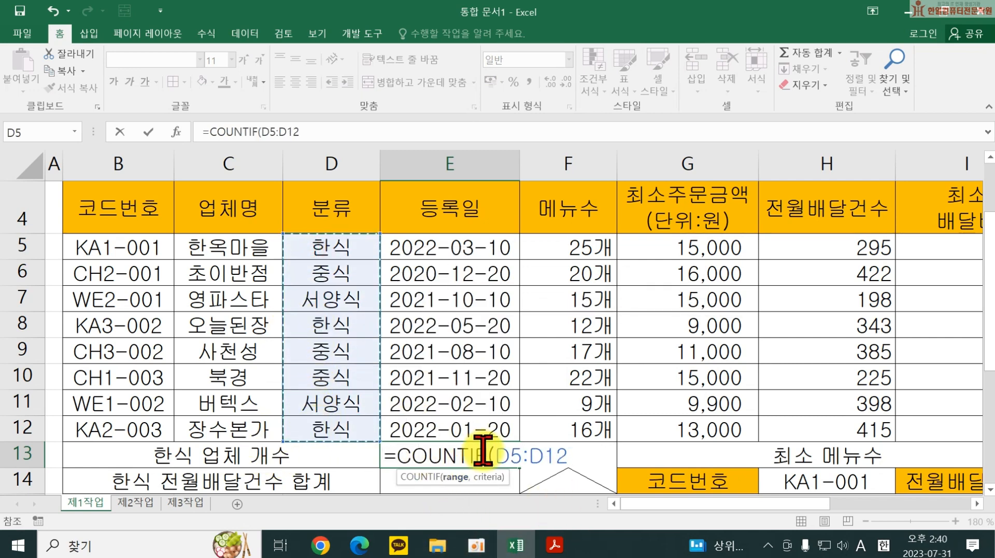
{"action": "type", "text": ",\"한식"}
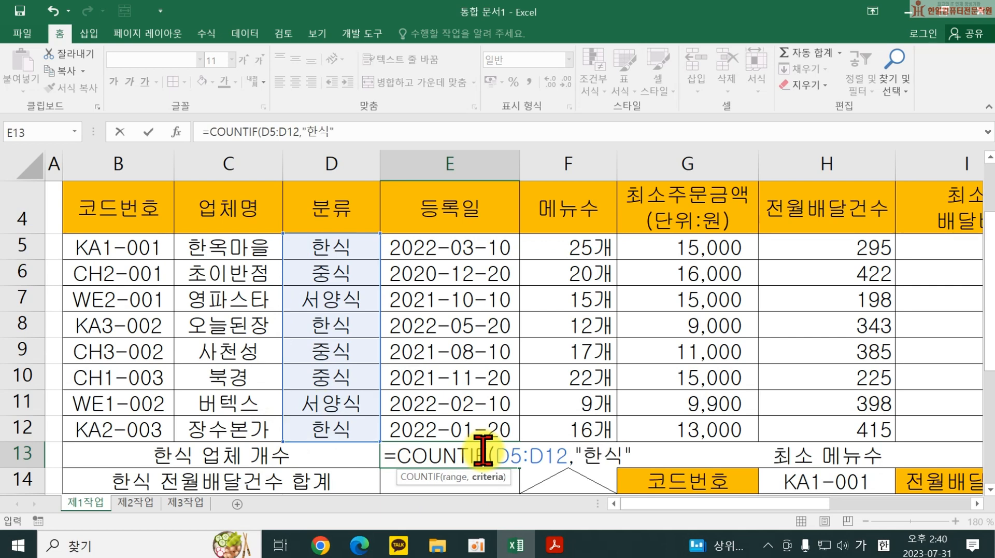
{"action": "key", "text": "Return"}
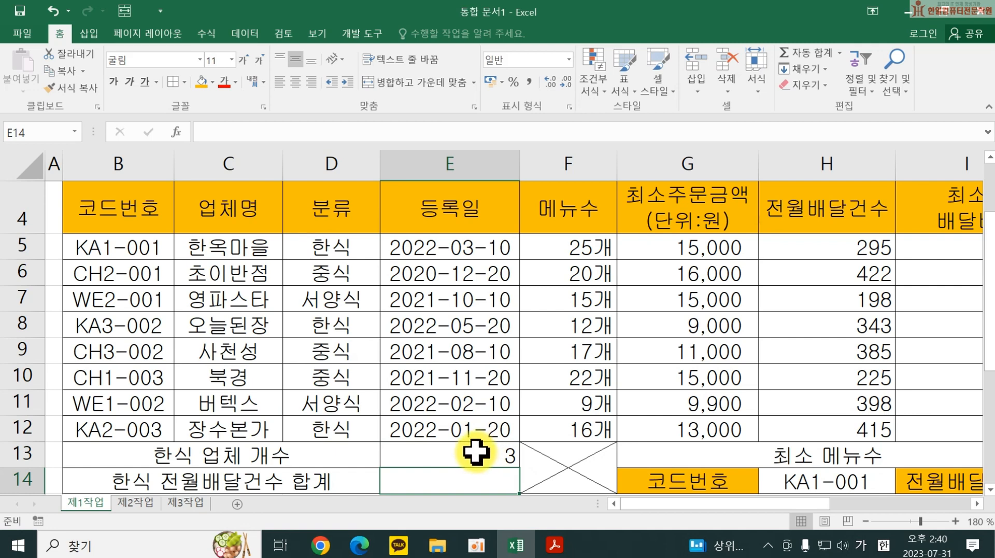
Append &"개" to the COUNTIF formula in E13 and centre the cell horizontally.
{"action": "double_click", "coordinate": [473, 452]}
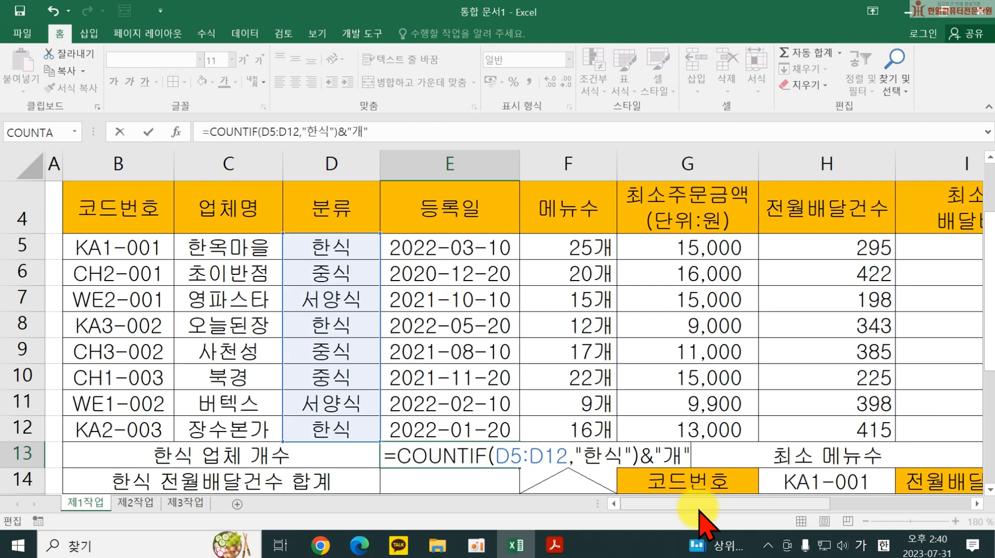
{"action": "key", "text": "Return"}
{"action": "left_click", "coordinate": [485, 452]}
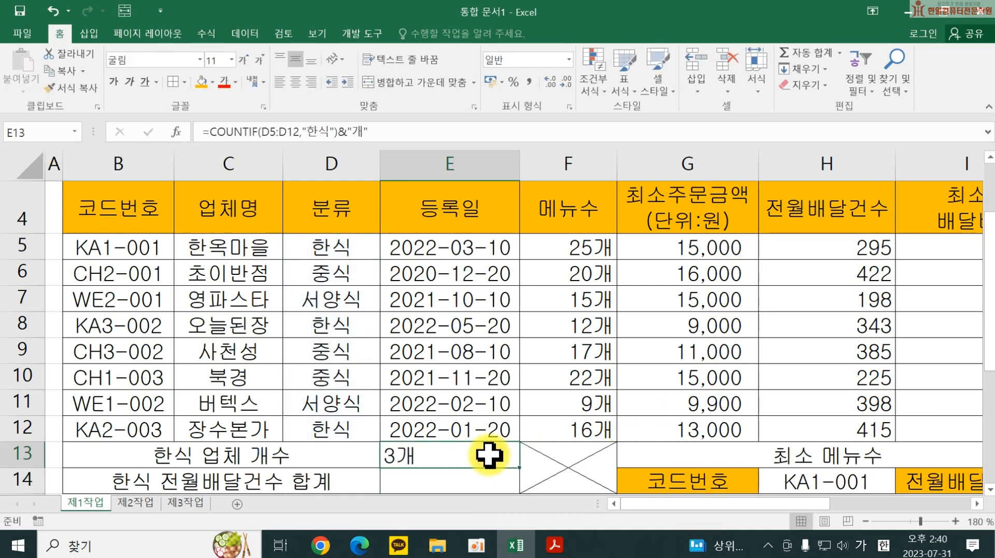
{"action": "left_click", "coordinate": [296, 81]}
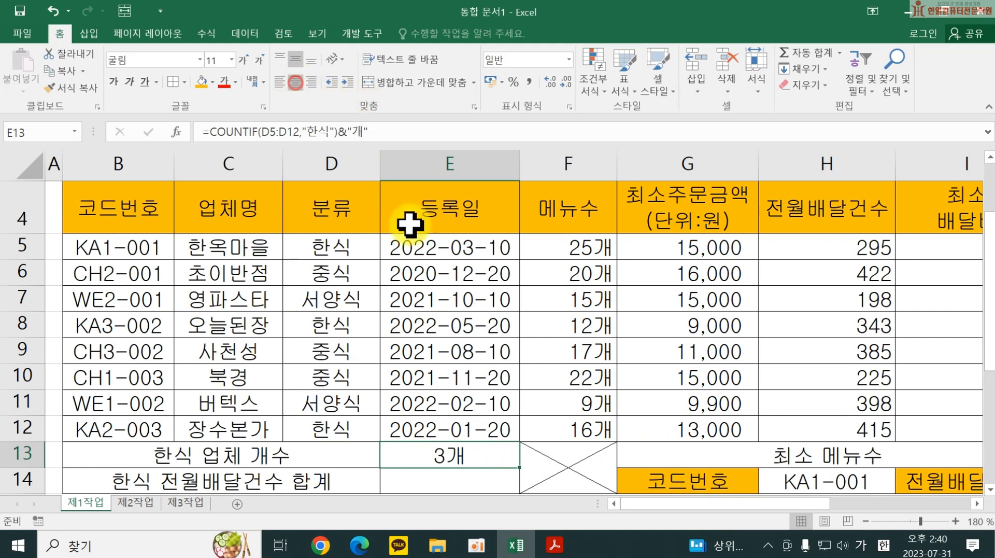
Examine the finished formula =COUNTIF(D5:D12,"한식")&"개" in E13.
{"action": "double_click", "coordinate": [501, 451]}
{"action": "left_click", "coordinate": [605, 455]}
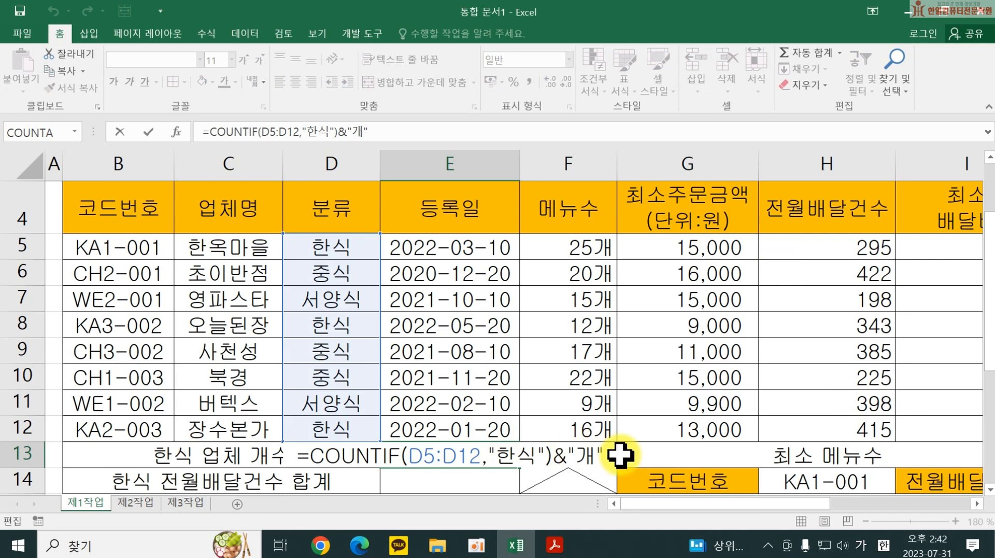
{"action": "key", "text": "Return"}
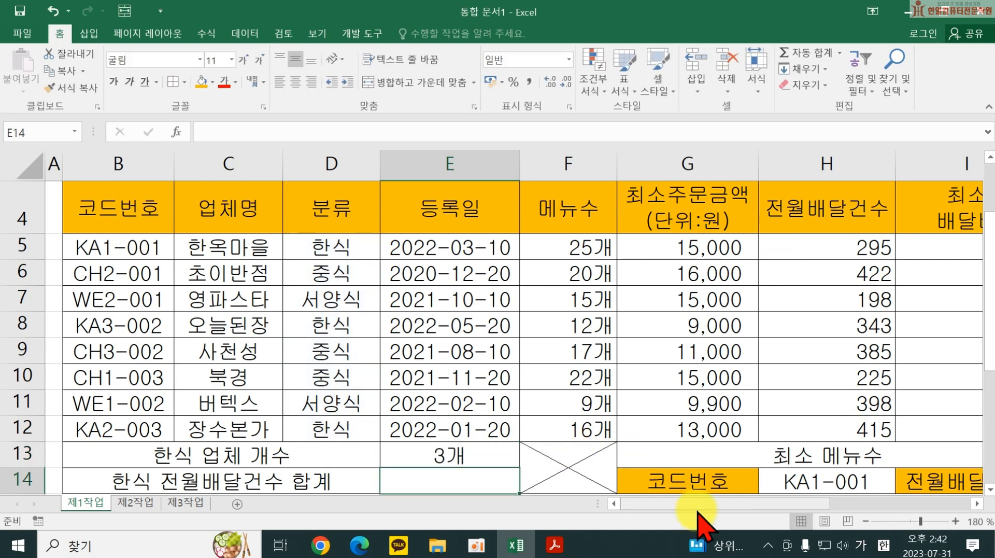
Switch to the exam PDF in Acrobat Reader and read the 한식 전월배달건수 합계 instruction that uses the DSUM function.
{"action": "left_click", "coordinate": [554, 544]}
{"action": "scroll", "coordinate": [384, 464], "scroll_direction": "down", "scroll_amount": 1}
{"action": "left_click_drag", "start_coordinate": [271, 473], "coordinate": [634, 471]}
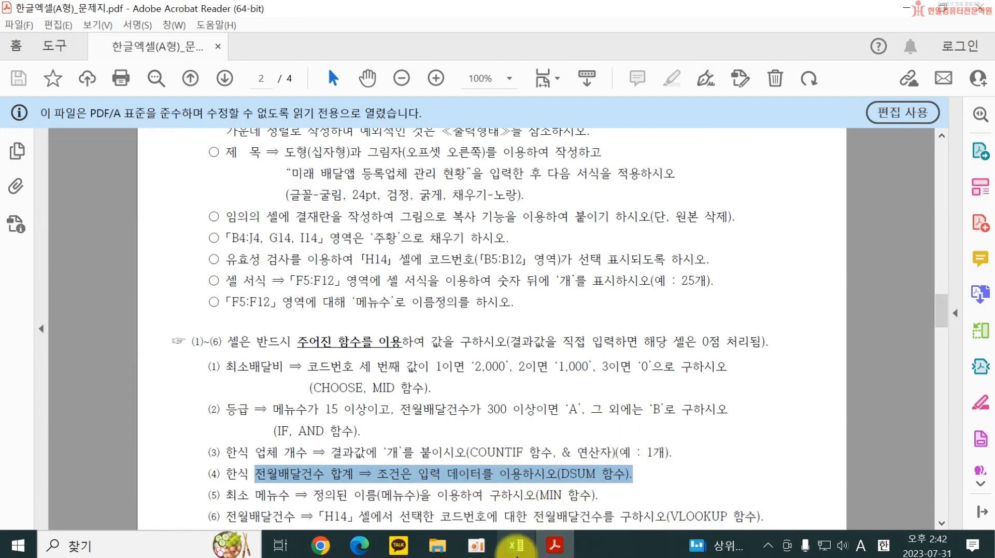
Switch back to the Excel workbook, enter =DSUM(B4:J12,H4,D4:D5) in E14 and review the formula.
{"action": "left_click", "coordinate": [516, 544]}
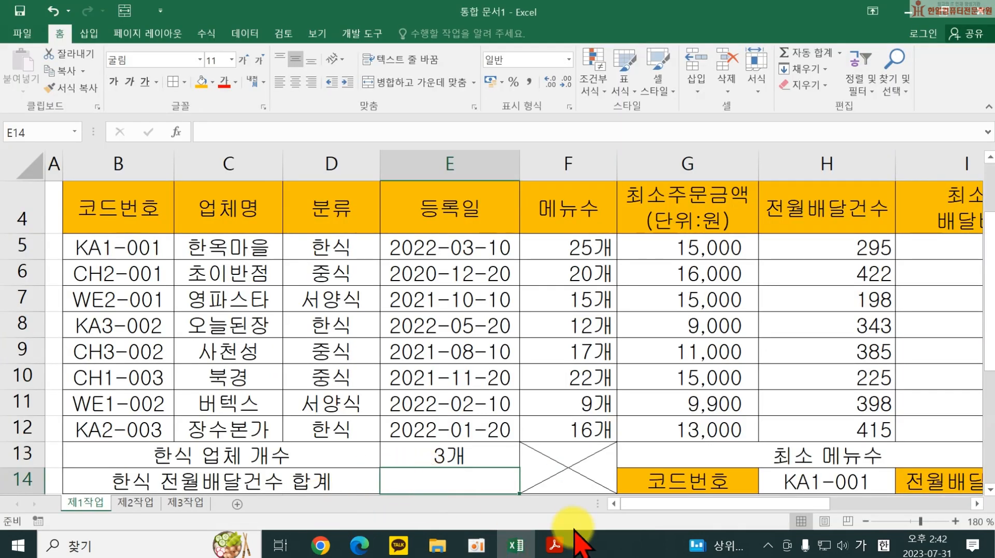
{"action": "type", "text": "="}
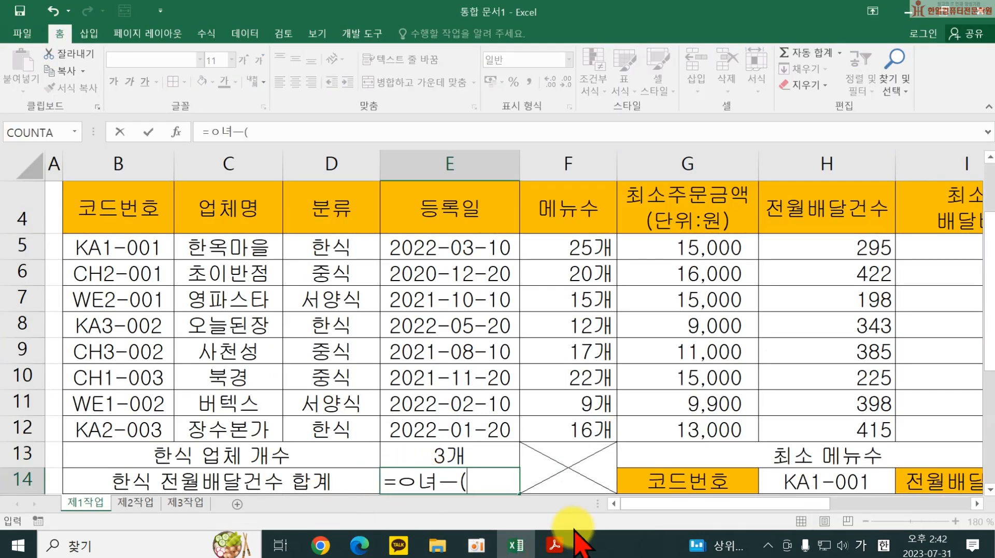
{"action": "type", "text": "D"}
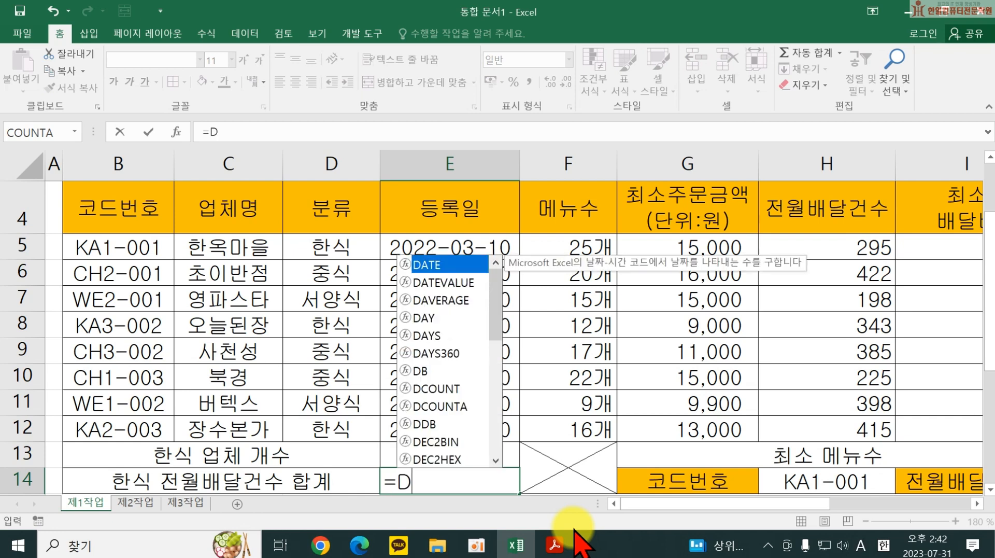
{"action": "type", "text": "SUM("}
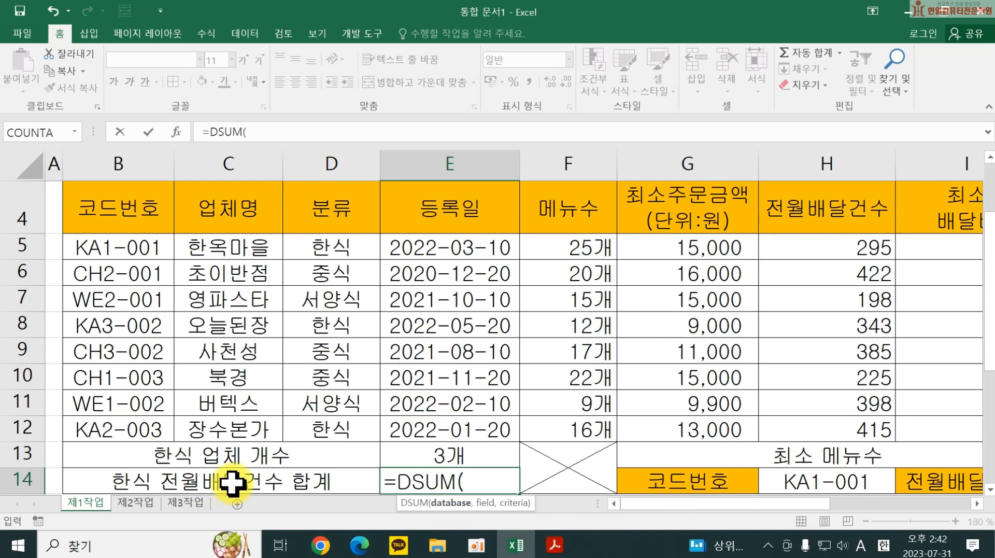
{"action": "left_click_drag", "start_coordinate": [96, 209], "coordinate": [834, 417]}
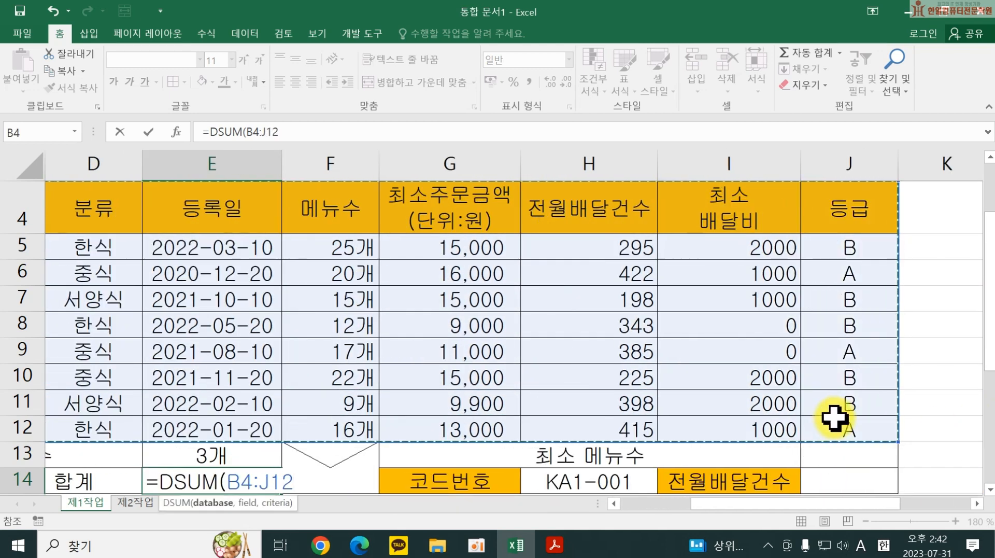
{"action": "type", "text": ","}
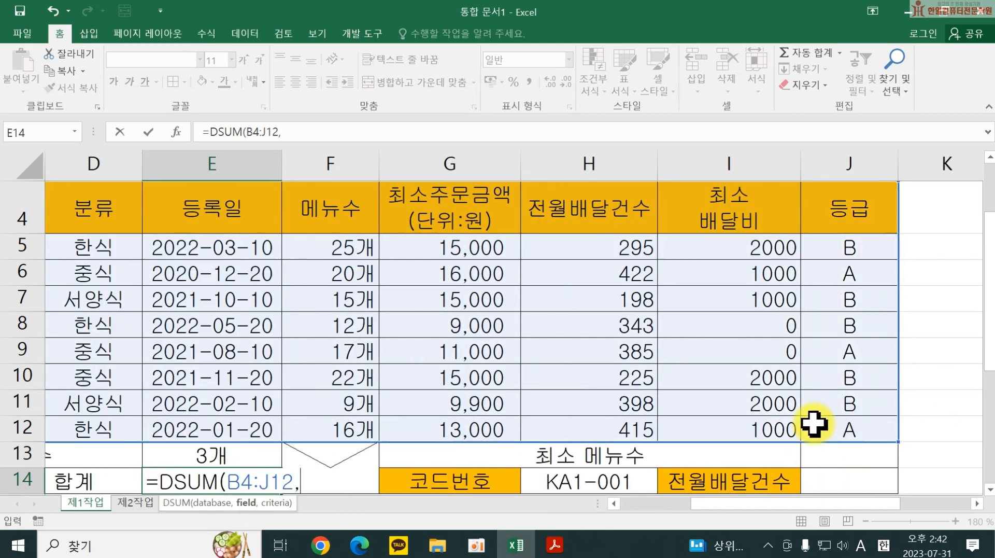
{"action": "left_click", "coordinate": [666, 503]}
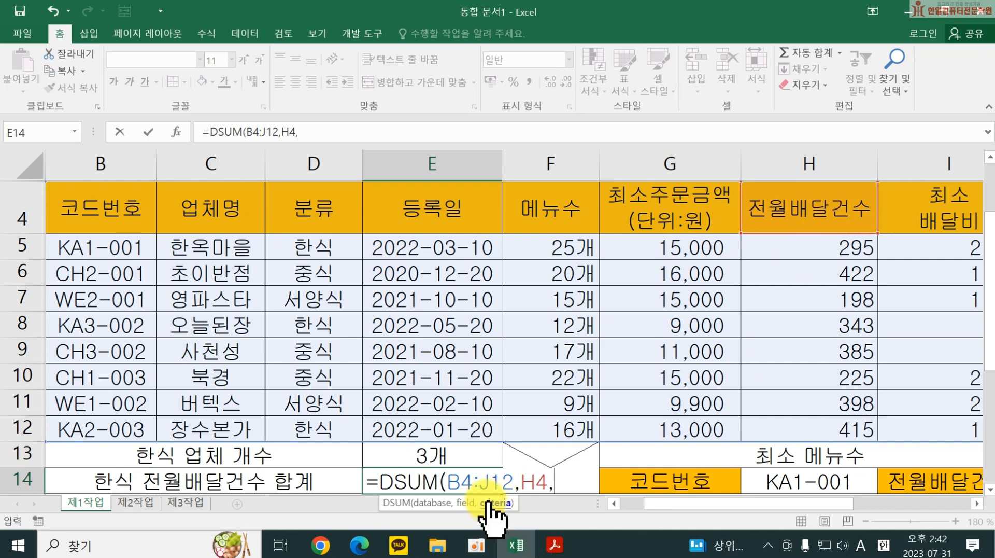
{"action": "left_click", "coordinate": [300, 211]}
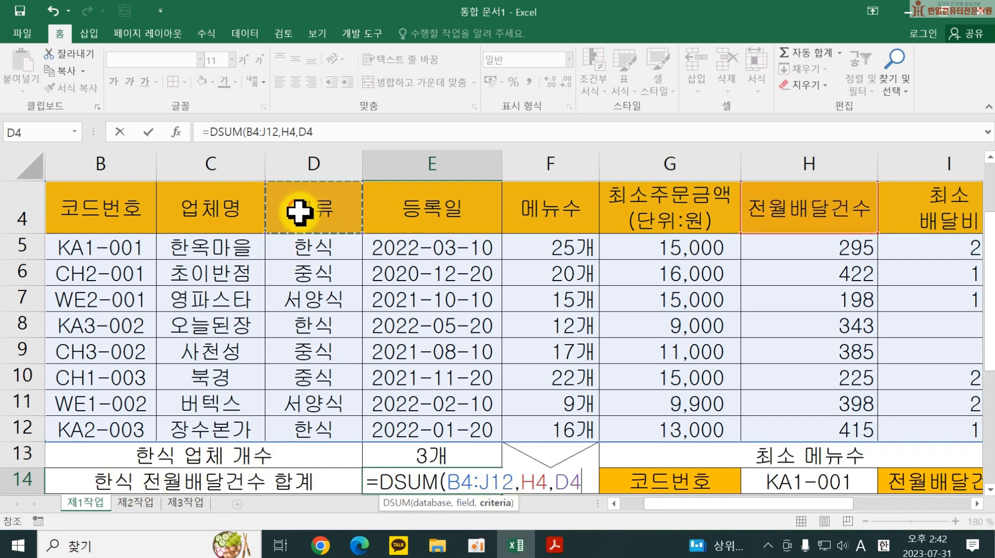
{"action": "left_click_drag", "start_coordinate": [300, 211], "coordinate": [299, 239]}
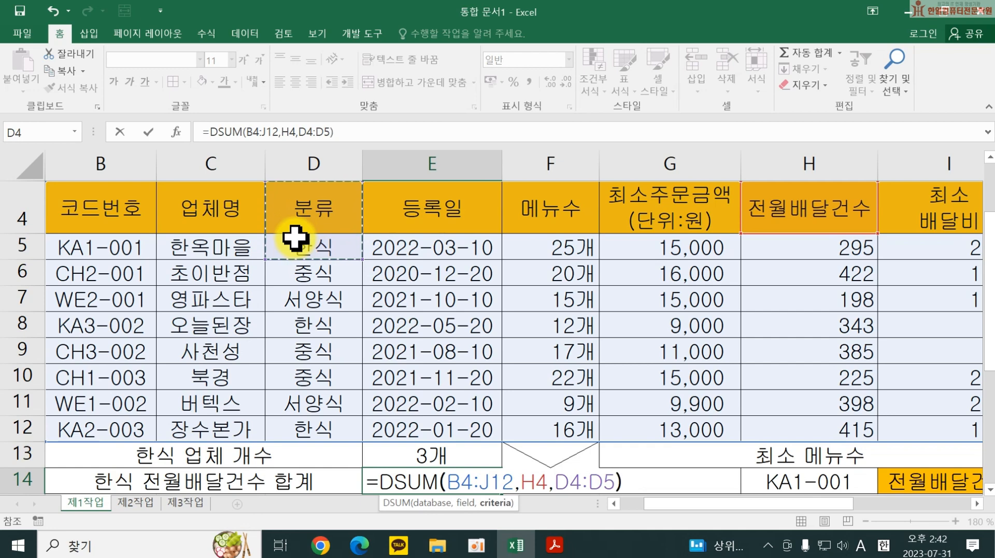
{"action": "key", "text": "Return"}
{"action": "left_click", "coordinate": [445, 436]}
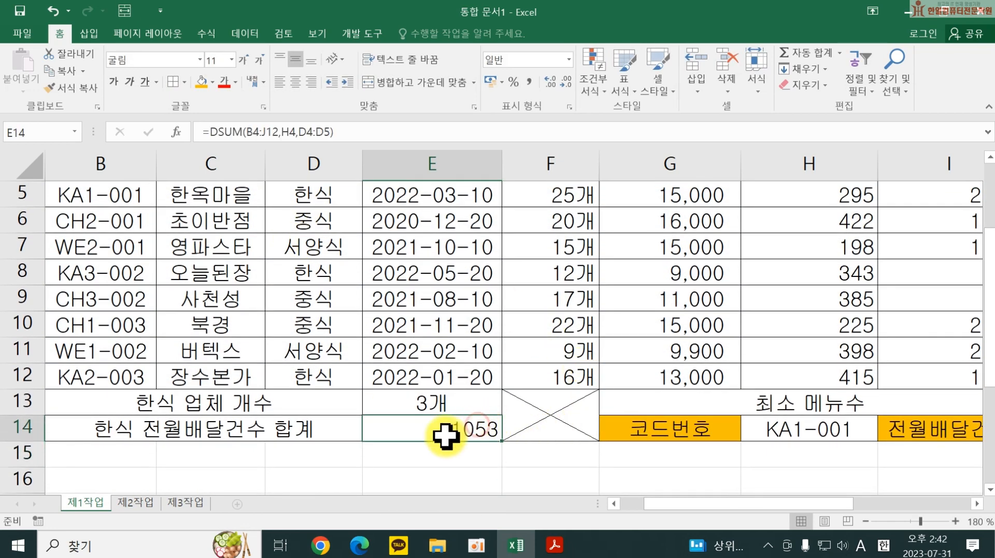
{"action": "double_click", "coordinate": [484, 428]}
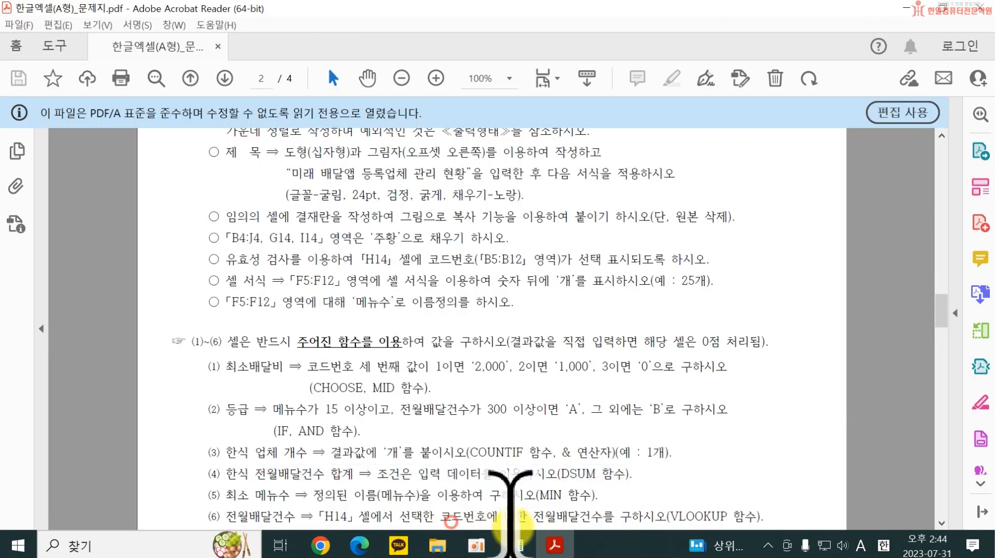
Read the 최소 메뉴수 instruction for the MIN function in the exam PDF, then switch back to the Excel workbook and select J13.
{"action": "left_click_drag", "start_coordinate": [292, 495], "coordinate": [630, 495]}
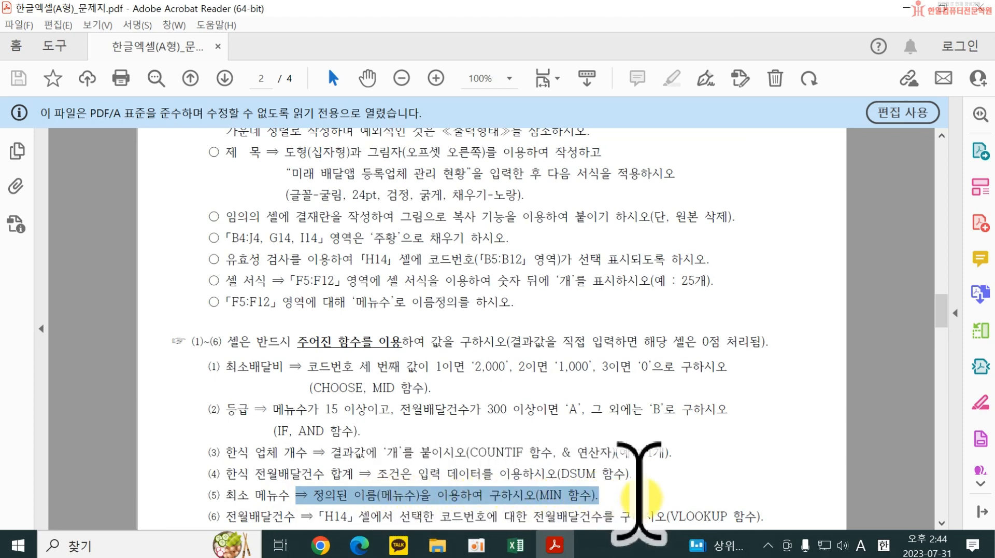
{"action": "left_click", "coordinate": [516, 544]}
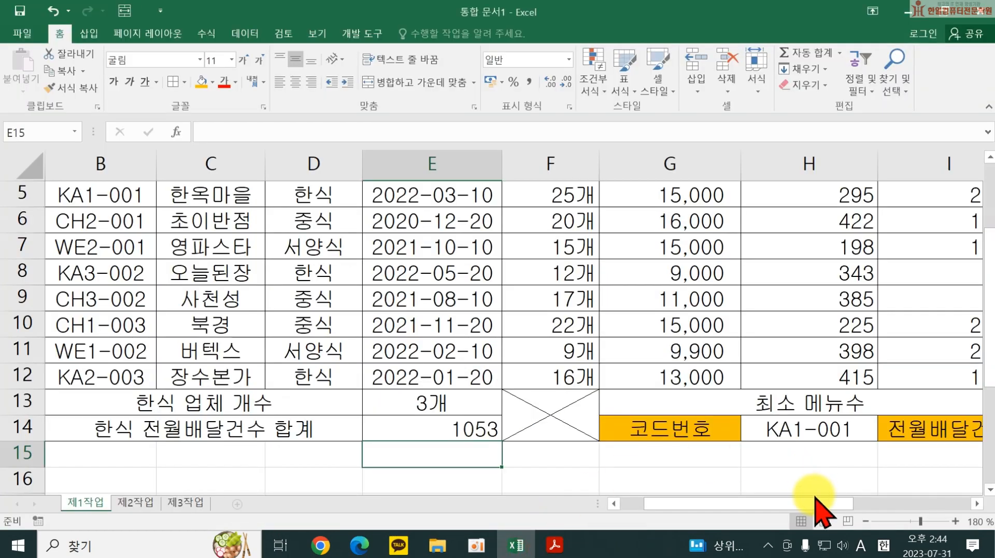
{"action": "left_click_drag", "start_coordinate": [815, 503], "coordinate": [884, 515]}
{"action": "left_click", "coordinate": [889, 406]}
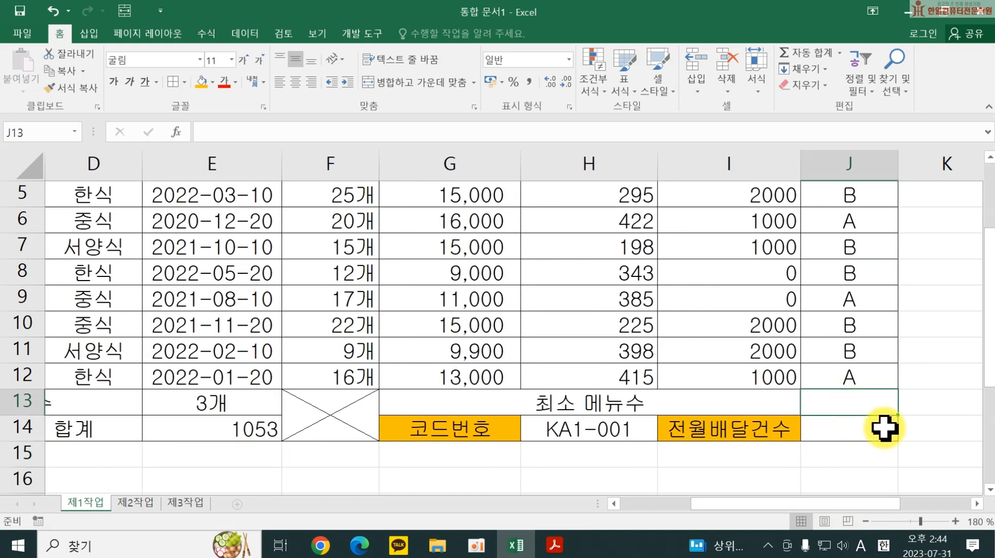
Enter =MIN(메뉴수) in J13 using the defined name, and review the finished formula.
{"action": "type", "text": "=M"}
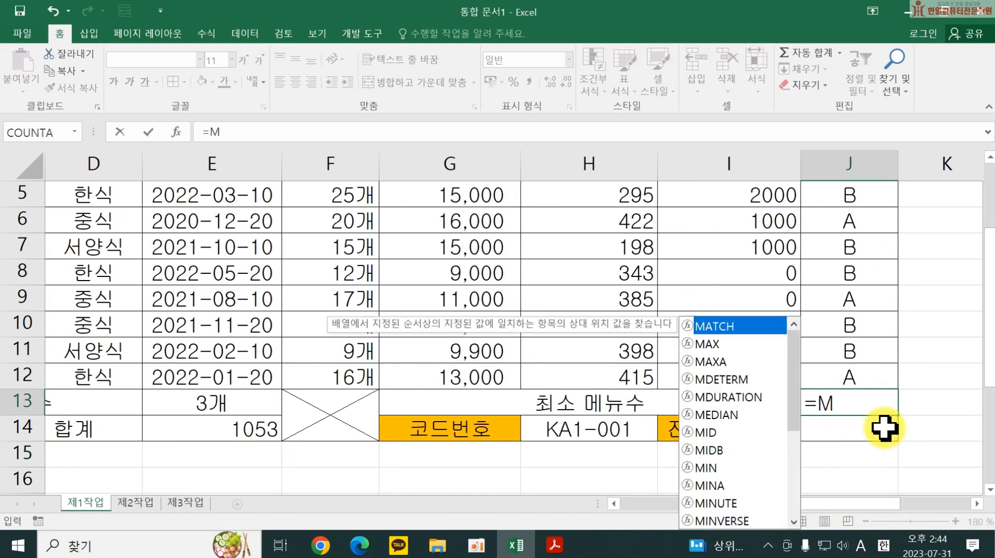
{"action": "type", "text": "IN("}
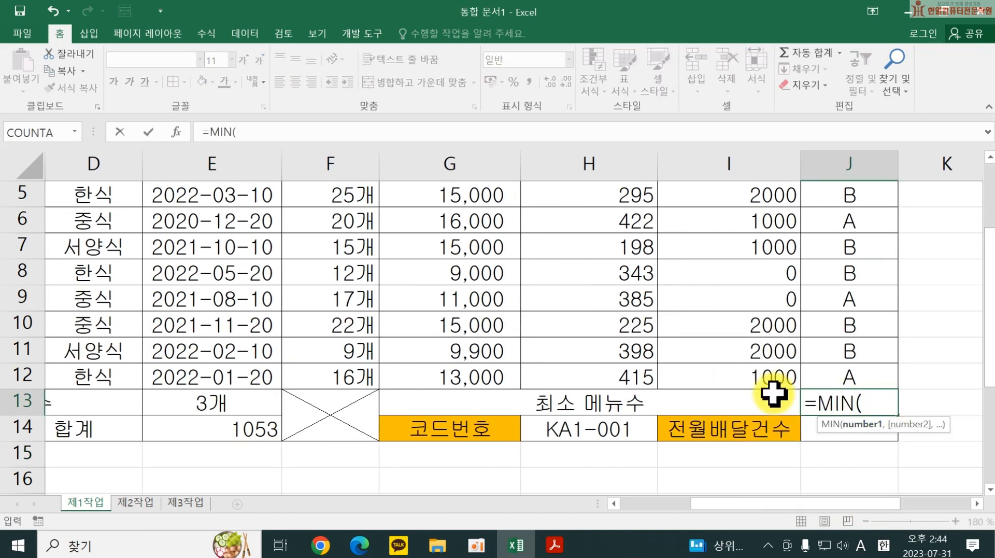
{"action": "type", "text": "A"}
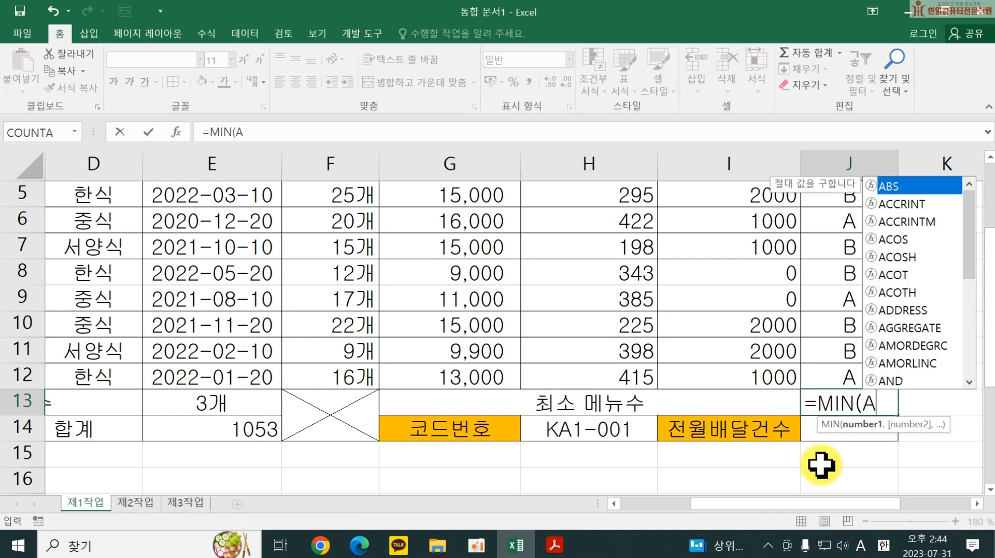
{"action": "key", "text": "BackSpace"}
{"action": "type", "text": "메뉴"}
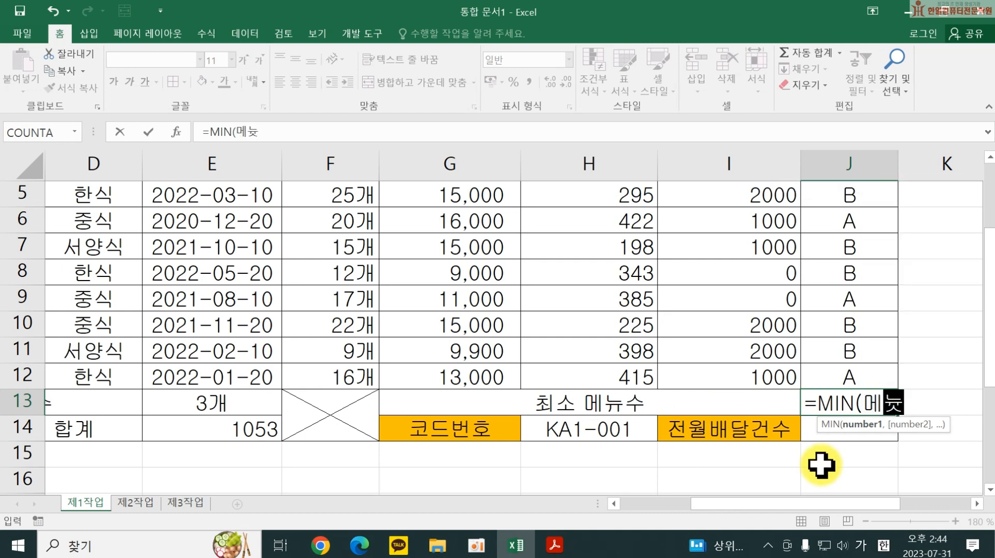
{"action": "type", "text": "수"}
{"action": "key", "text": "Return"}
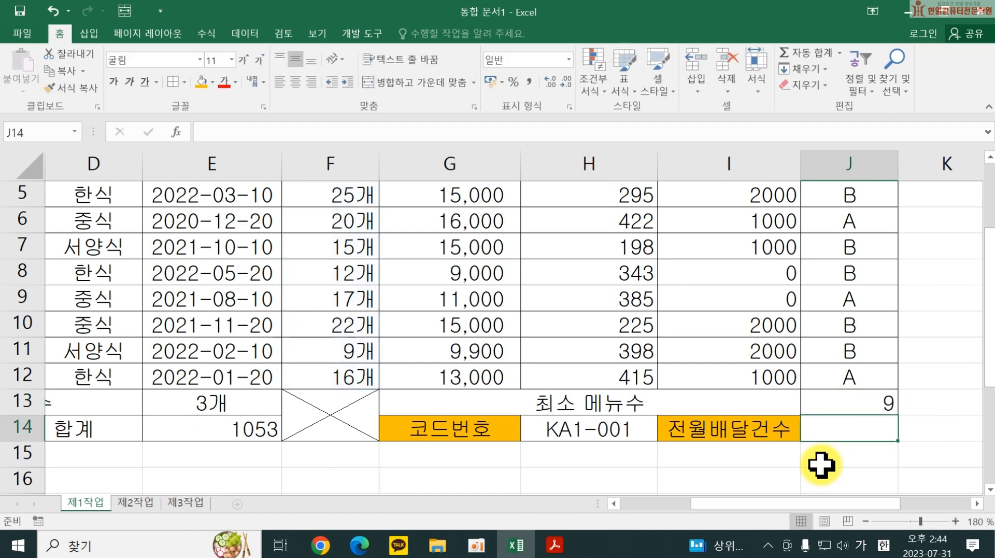
{"action": "double_click", "coordinate": [851, 409]}
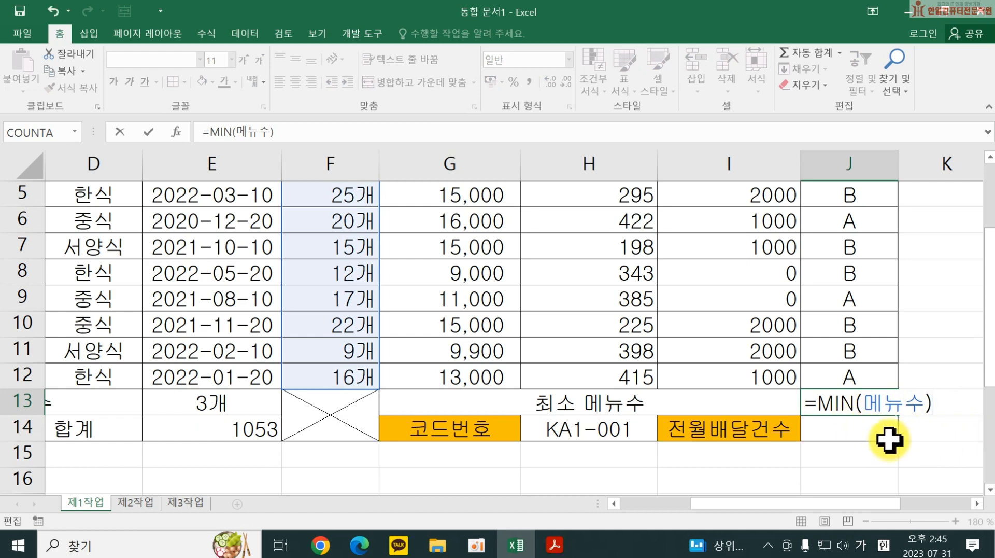
{"action": "key", "text": "Return"}
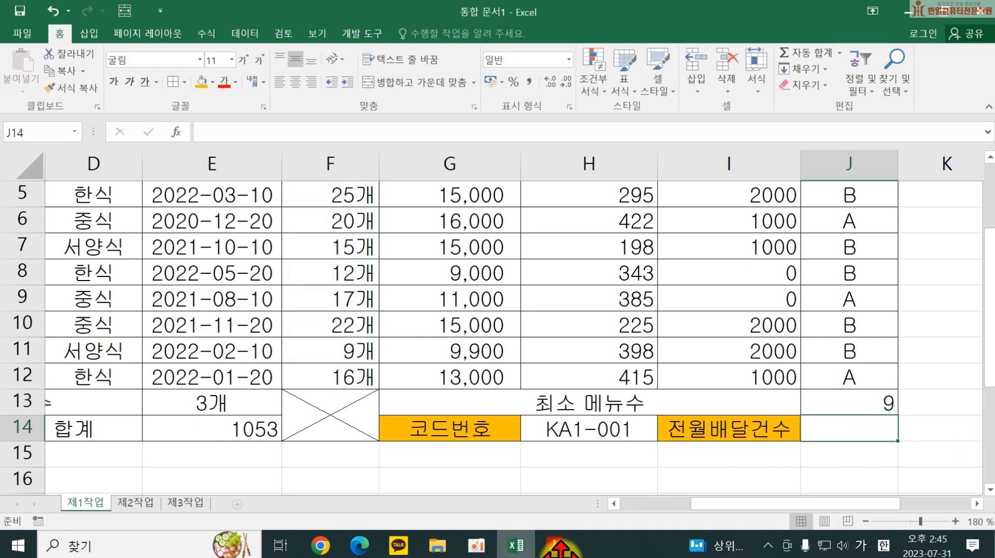
Switch to the exam PDF in Acrobat Reader, read the 전월배달건수 instruction for the VLOOKUP function, and switch back to the Excel workbook.
{"action": "left_click", "coordinate": [557, 544]}
{"action": "scroll", "coordinate": [572, 484], "scroll_direction": "down", "scroll_amount": 1}
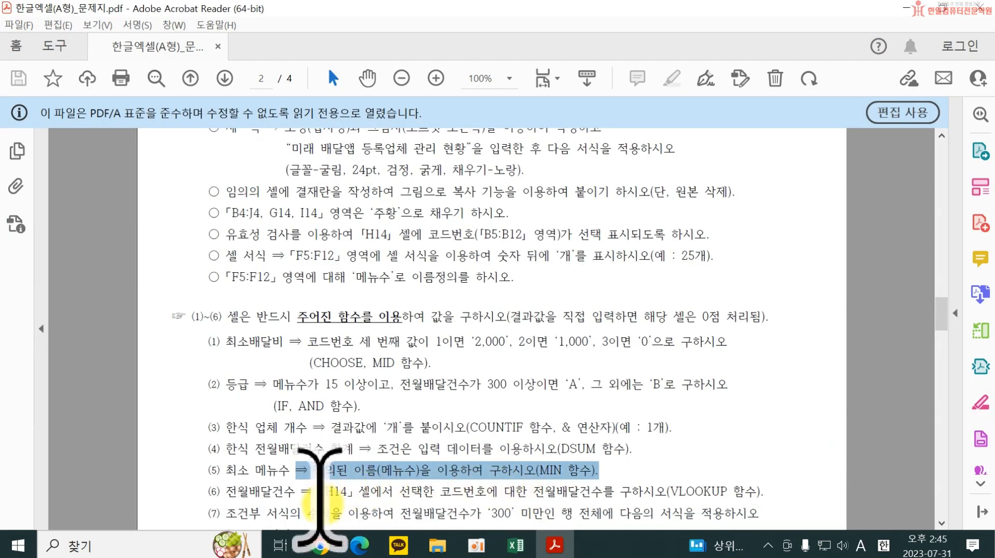
{"action": "left_click_drag", "start_coordinate": [319, 491], "coordinate": [764, 491]}
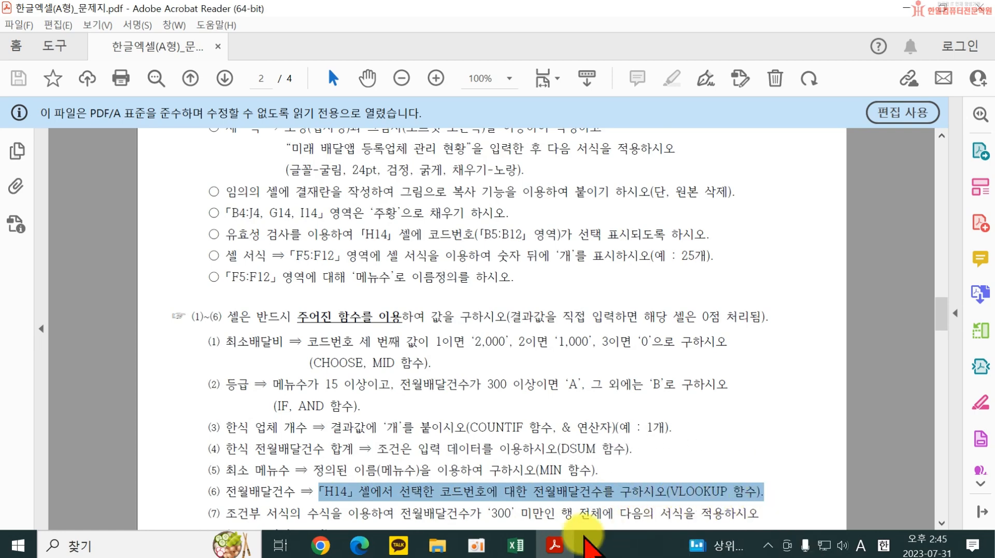
{"action": "left_click", "coordinate": [520, 548]}
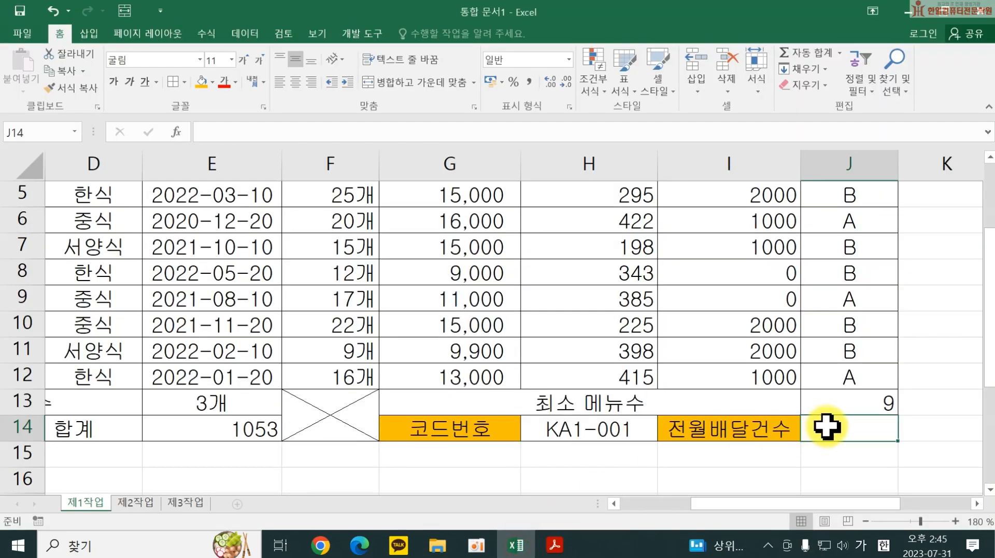
Enter =VLOOKUP(H14,B4:J12,7,FALSE) in J14 to look up the 전월배달건수 of the code selected in H14.
{"action": "type", "text": "="}
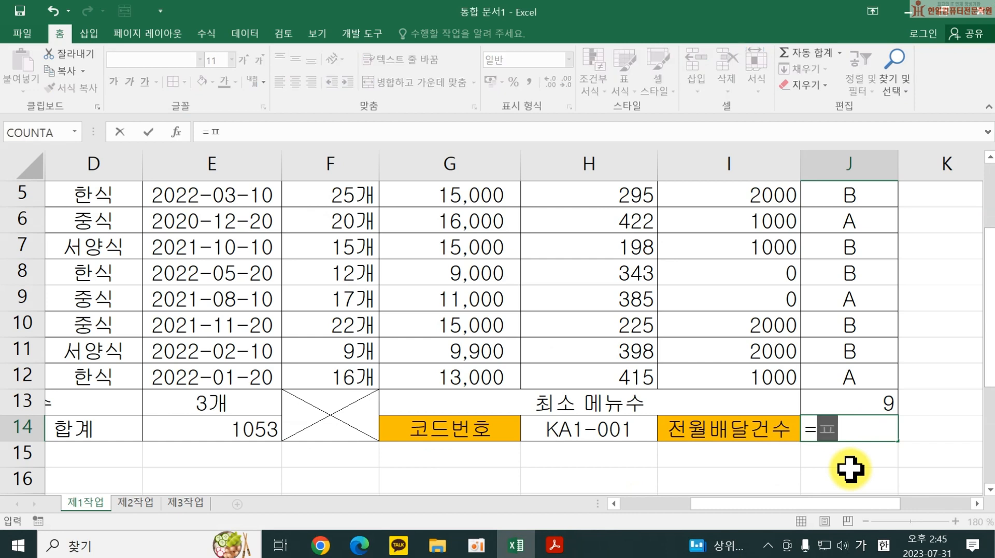
{"action": "type", "text": "VLOOKUP("}
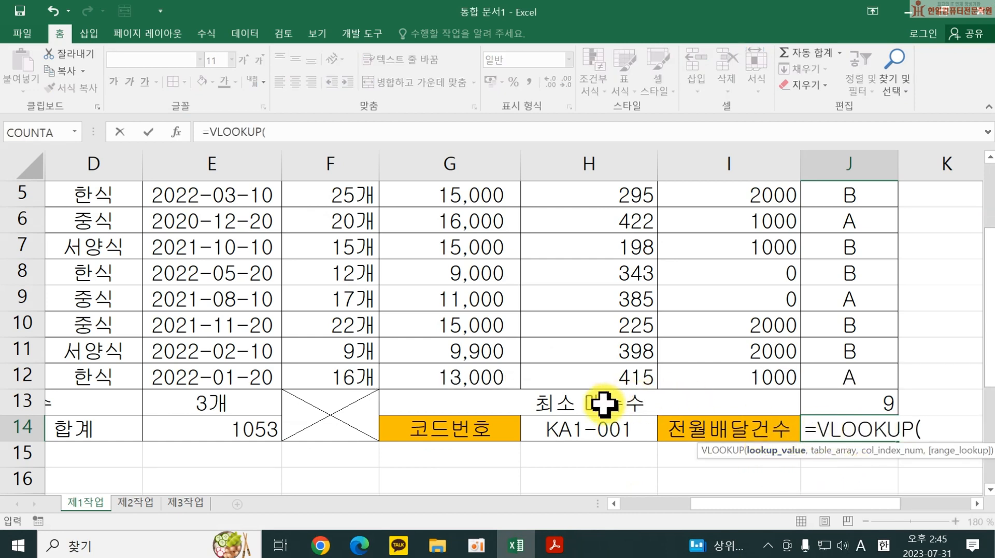
{"action": "left_click", "coordinate": [573, 427]}
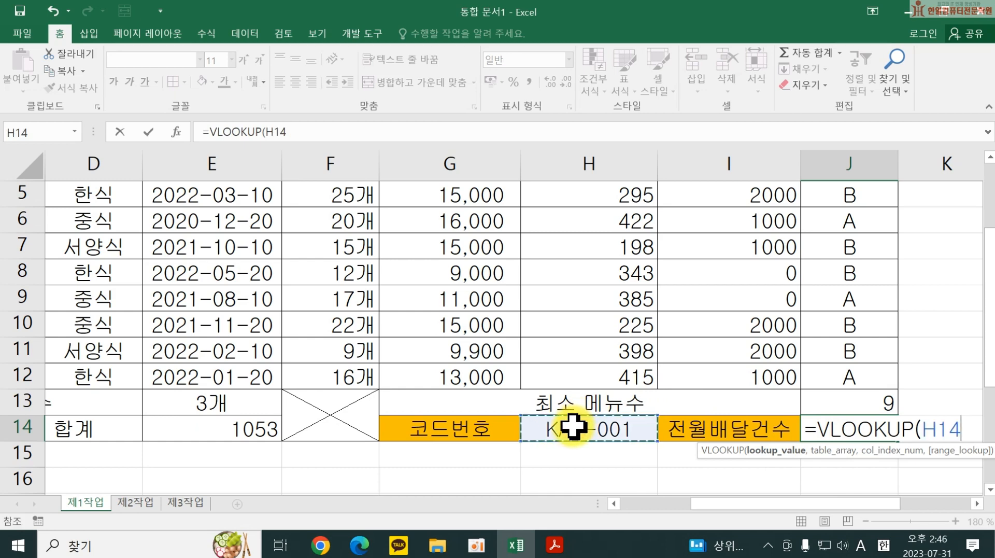
{"action": "type", "text": ","}
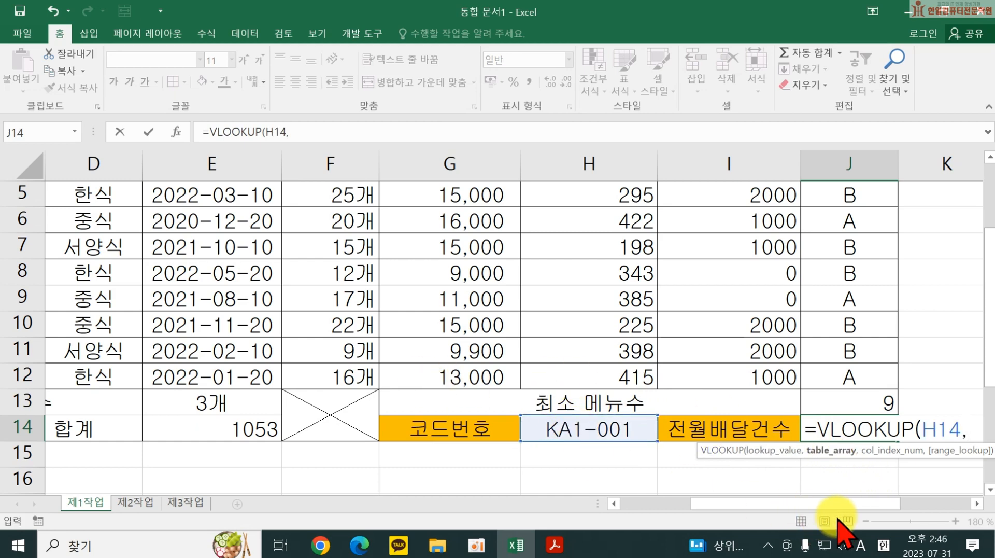
{"action": "scroll", "coordinate": [804, 506], "scroll_direction": "left", "scroll_amount": 5}
{"action": "scroll", "coordinate": [410, 422], "scroll_direction": "up", "scroll_amount": 2}
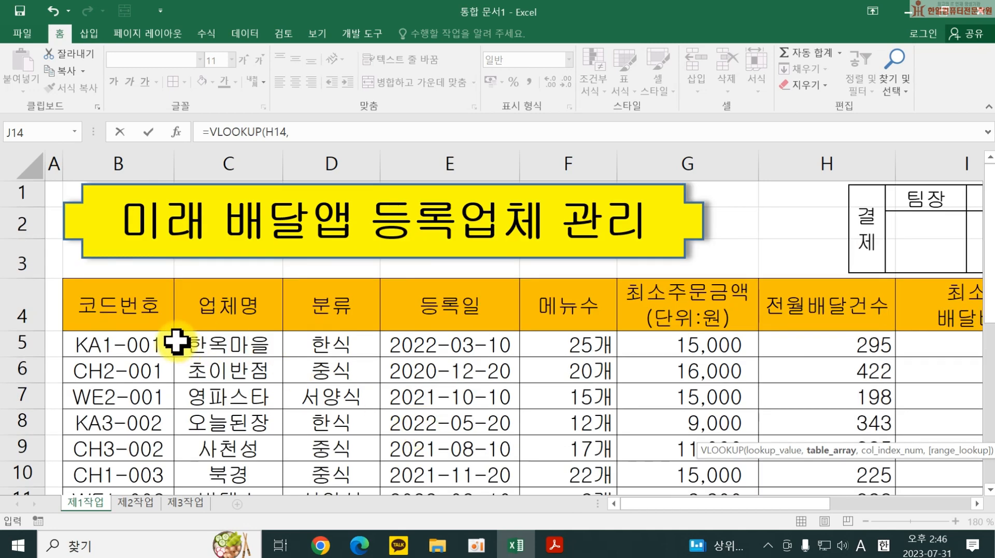
{"action": "left_click_drag", "start_coordinate": [122, 311], "coordinate": [870, 427]}
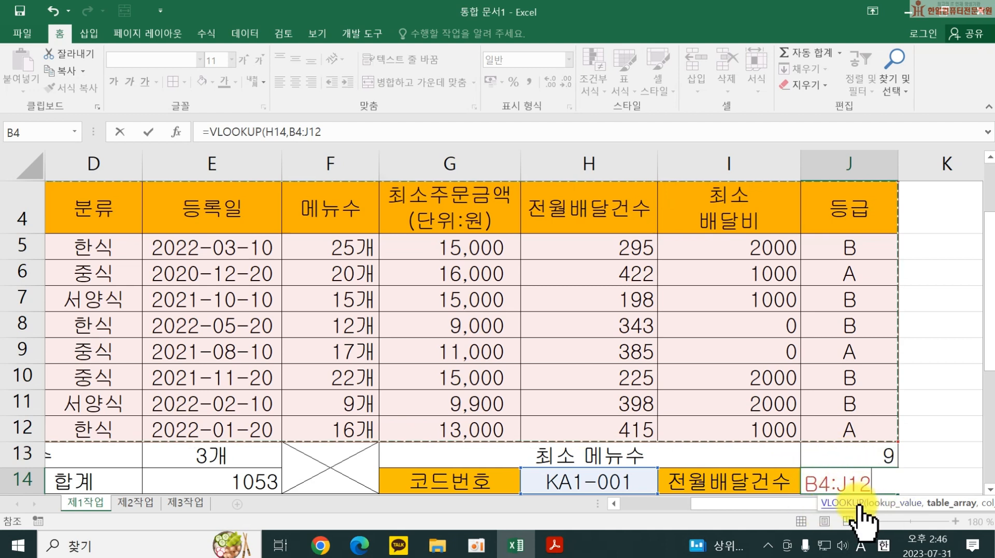
{"action": "type", "text": ","}
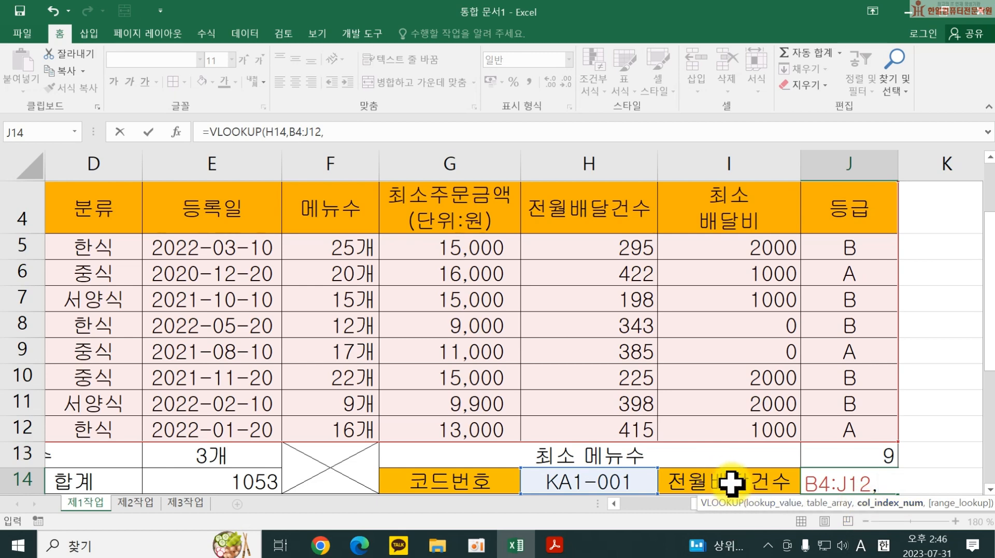
{"action": "left_click_drag", "start_coordinate": [694, 503], "coordinate": [628, 504]}
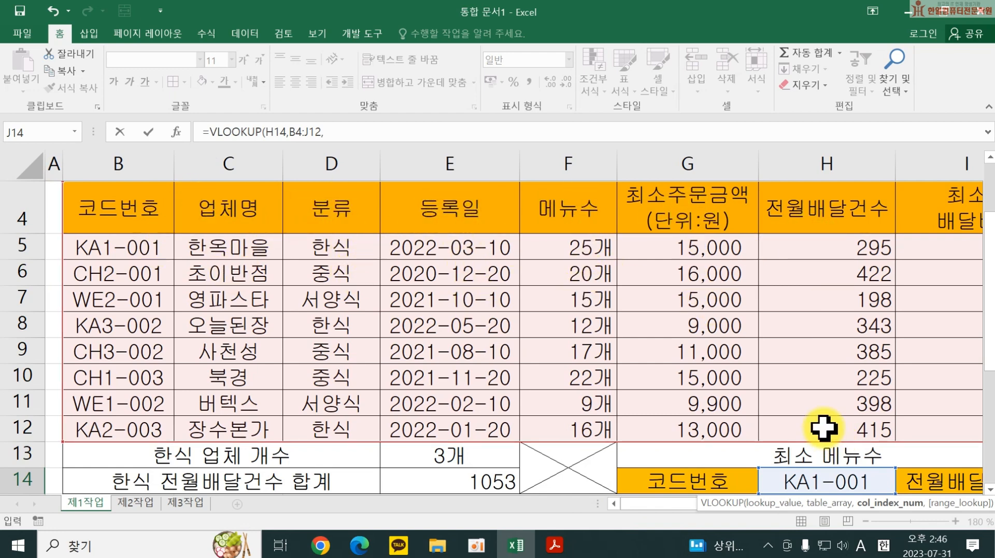
{"action": "type", "text": ","}
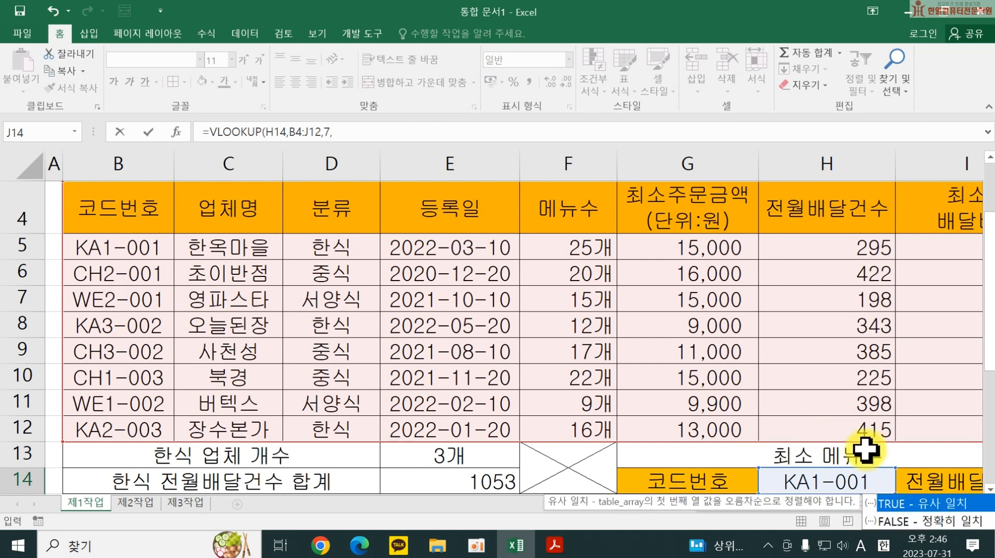
{"action": "double_click", "coordinate": [889, 522]}
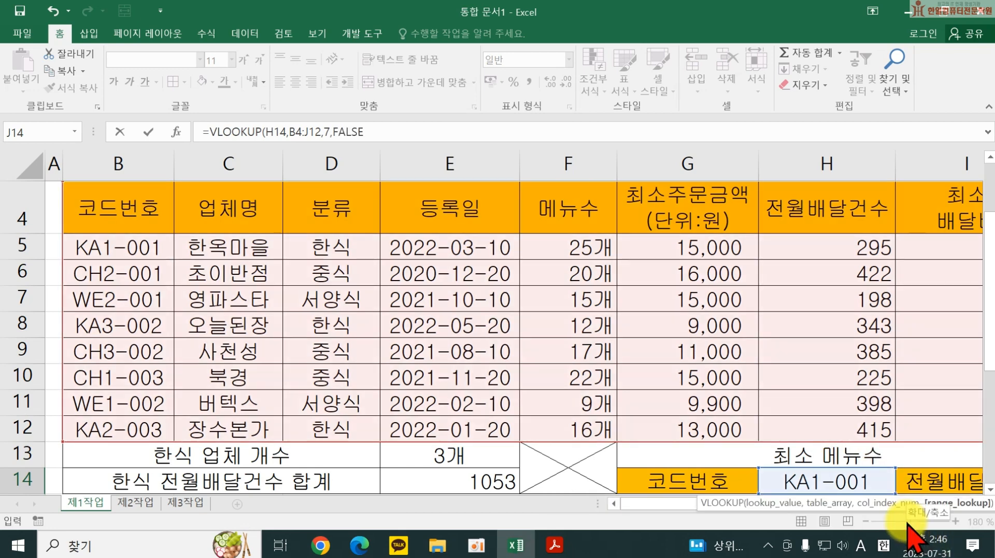
{"action": "key", "text": "Return"}
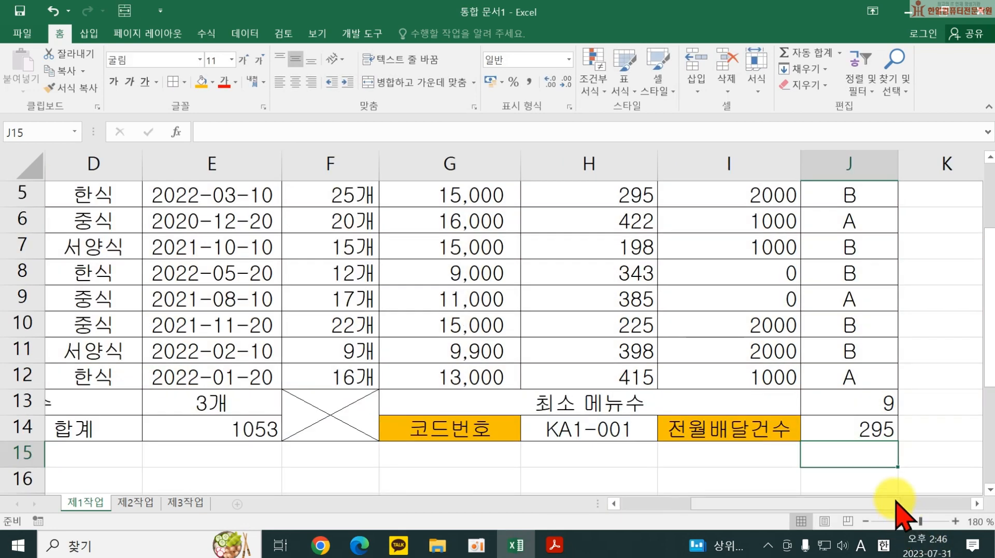
Examine the arguments of the finished VLOOKUP formula in J14.
{"action": "left_click", "coordinate": [870, 431]}
{"action": "left_click", "coordinate": [977, 503]}
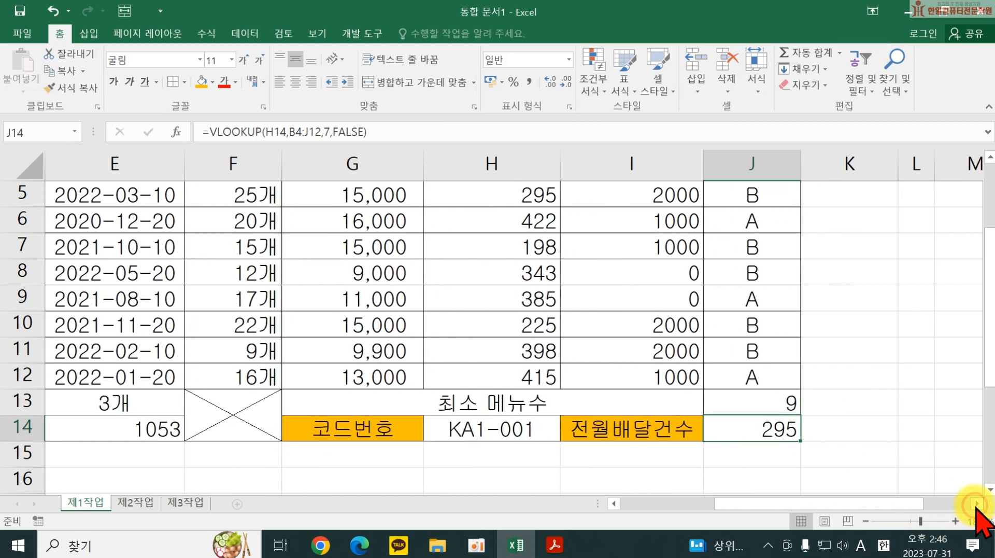
{"action": "left_click", "coordinate": [976, 503]}
{"action": "double_click", "coordinate": [628, 433]}
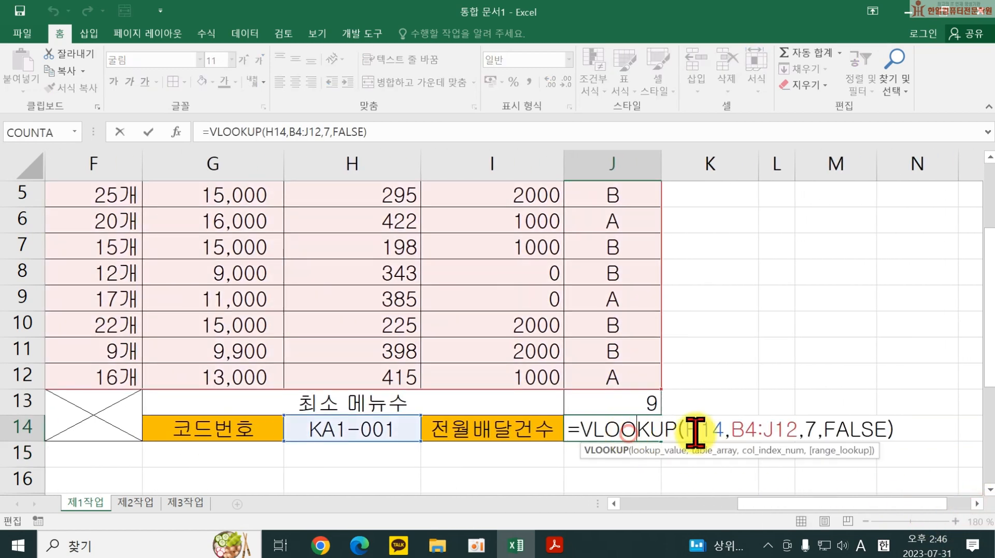
{"action": "left_click", "coordinate": [902, 429]}
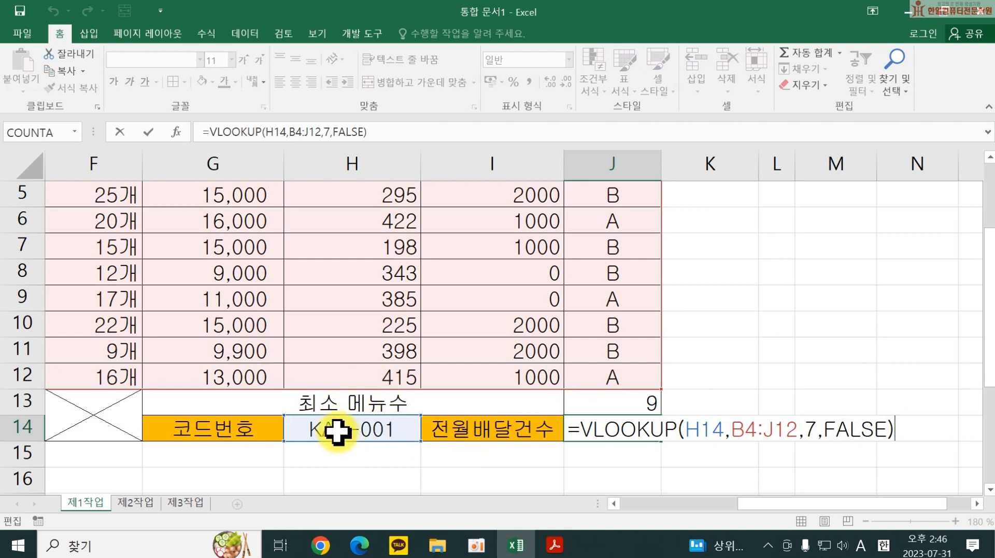
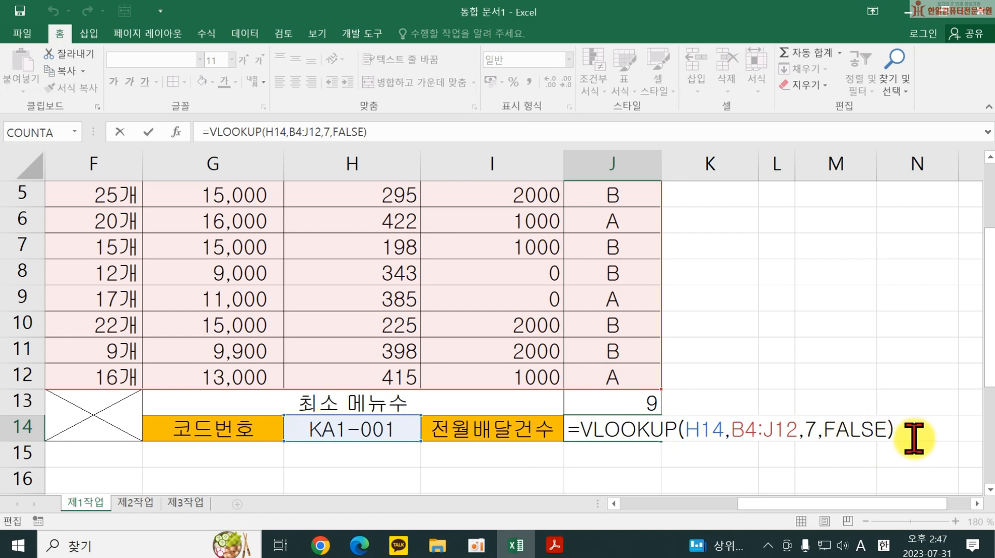
{"action": "key", "text": "Return"}
{"action": "double_click", "coordinate": [604, 428]}
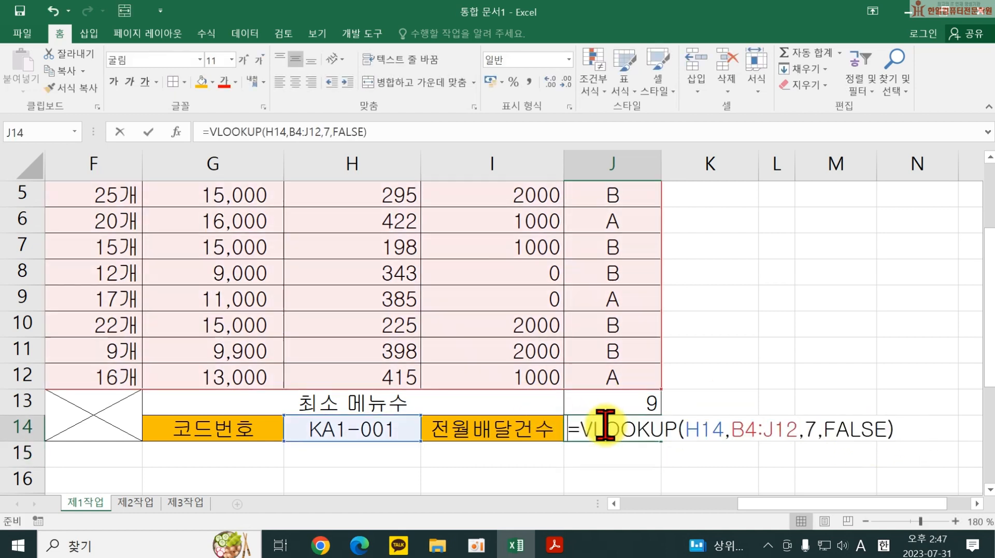
{"action": "left_click", "coordinate": [924, 433]}
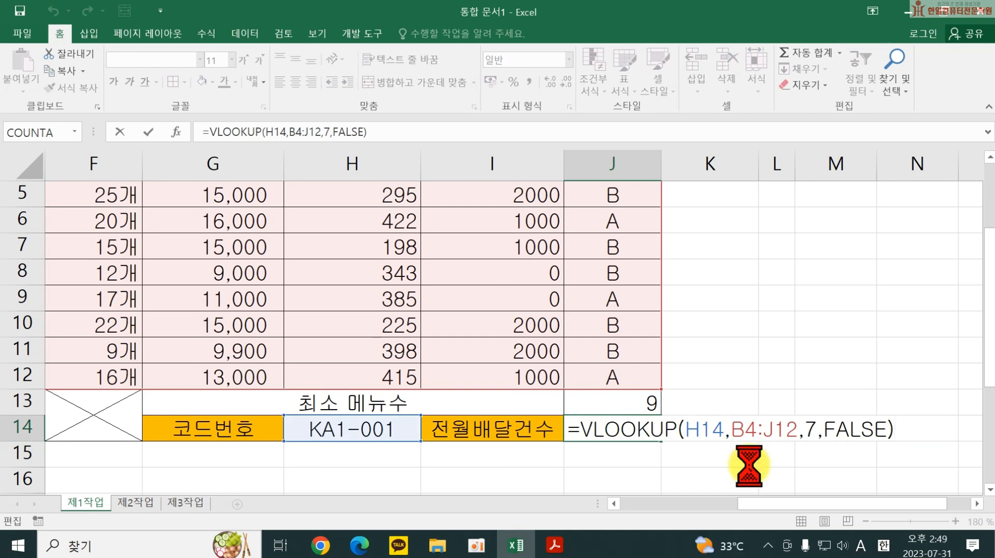
{"action": "key", "text": "Return"}
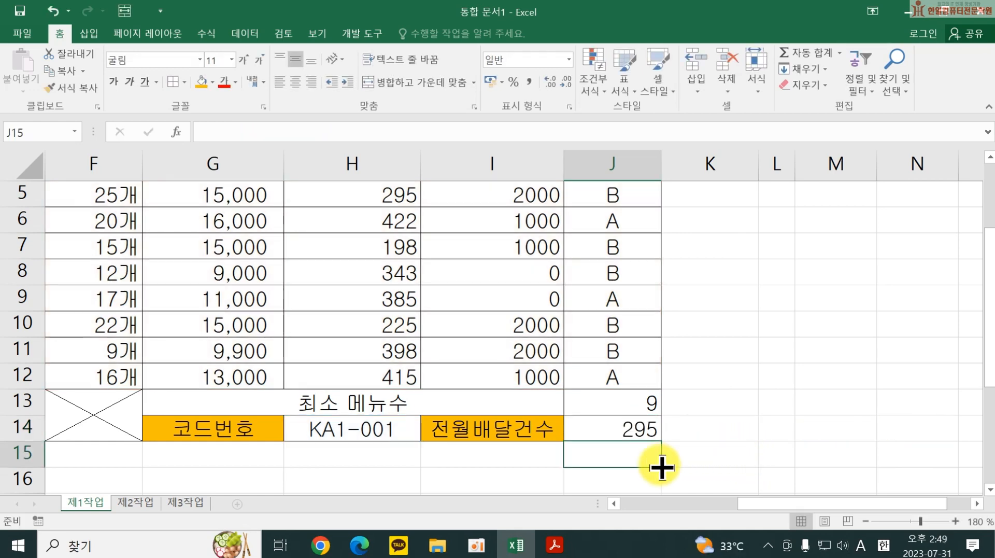
Switch to the exam PDF in Acrobat Reader, read the conditional formatting instruction in item (7), and switch back to the Excel workbook.
{"action": "left_click", "coordinate": [555, 545]}
{"action": "scroll", "coordinate": [348, 495], "scroll_direction": "down", "scroll_amount": 1}
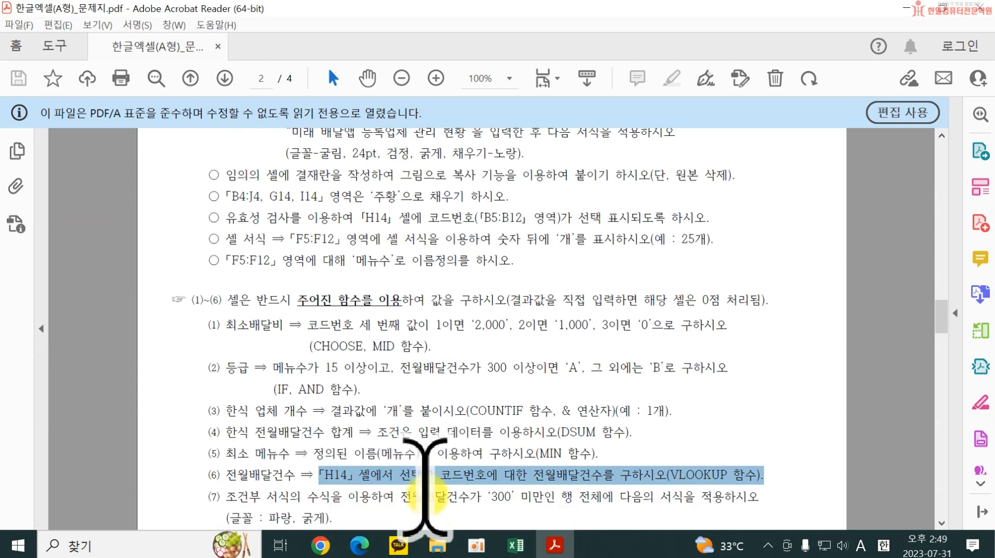
{"action": "left_click_drag", "start_coordinate": [402, 496], "coordinate": [686, 497]}
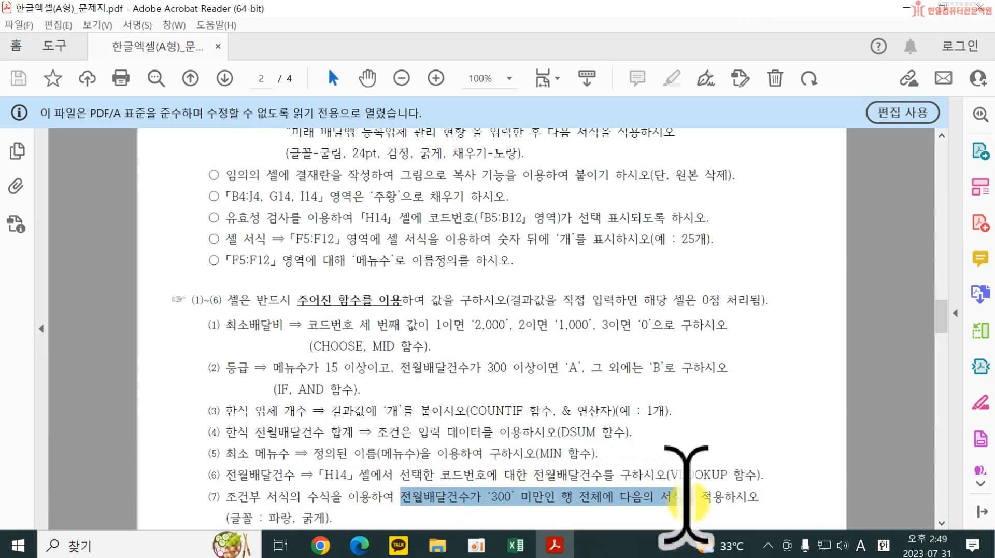
{"action": "left_click_drag", "start_coordinate": [223, 517], "coordinate": [334, 518]}
{"action": "left_click", "coordinate": [518, 545]}
Start a new conditional formatting rule for B5:J12 with the type 수식을 사용하여 서식을 지정할 셀 결정 and make its formula ready for entry.
{"action": "scroll", "coordinate": [287, 409], "scroll_direction": "up", "scroll_amount": 2}
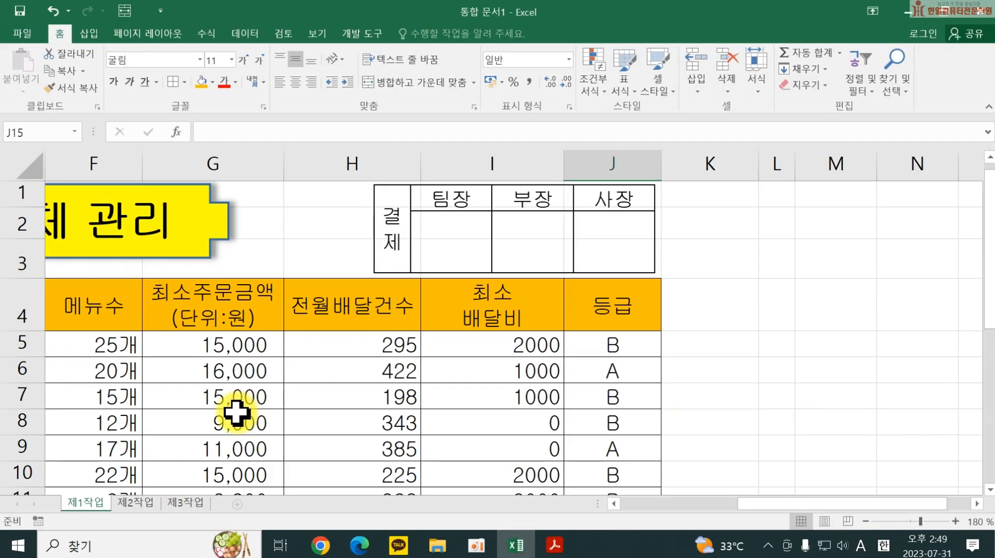
{"action": "left_click_drag", "start_coordinate": [754, 503], "coordinate": [650, 504]}
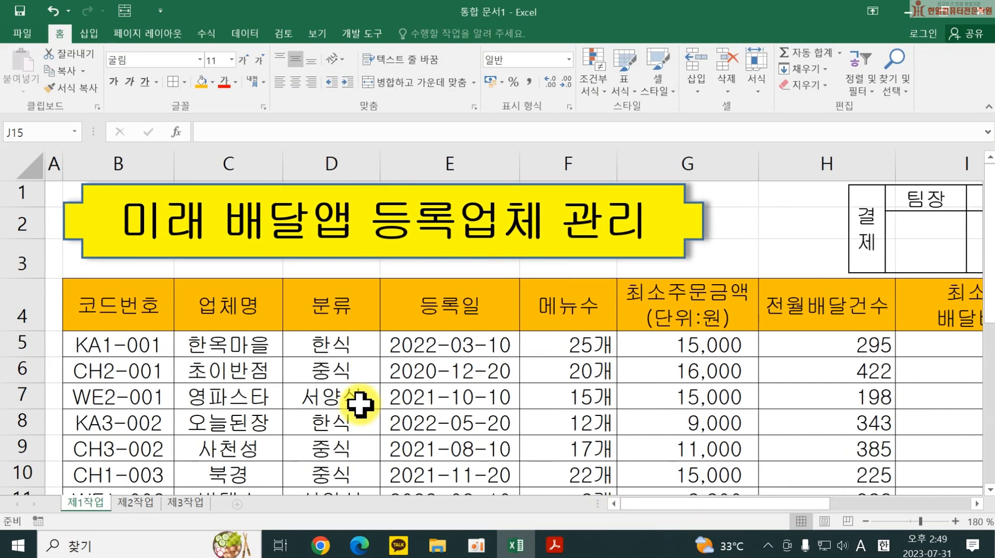
{"action": "scroll", "coordinate": [271, 355], "scroll_direction": "down", "scroll_amount": 1}
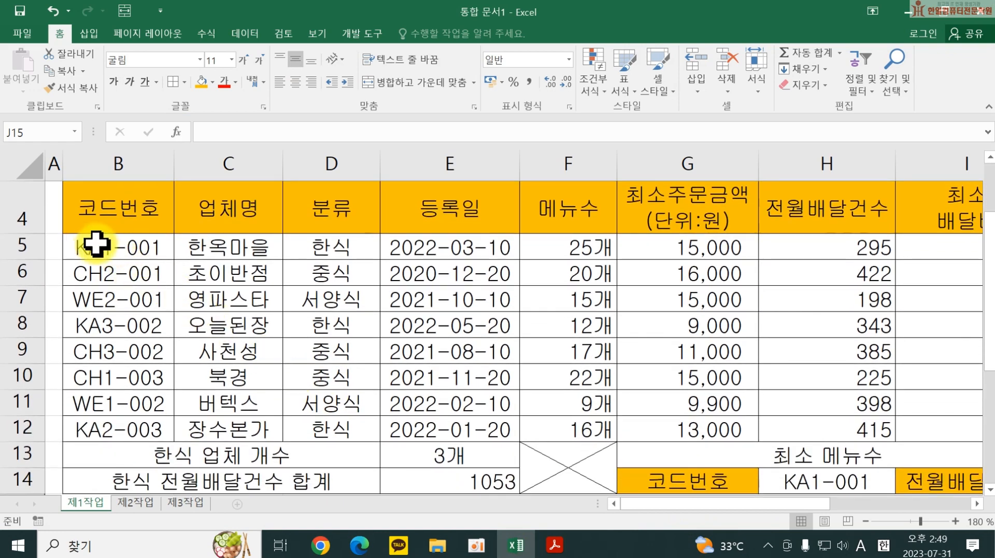
{"action": "left_click_drag", "start_coordinate": [97, 244], "coordinate": [839, 435]}
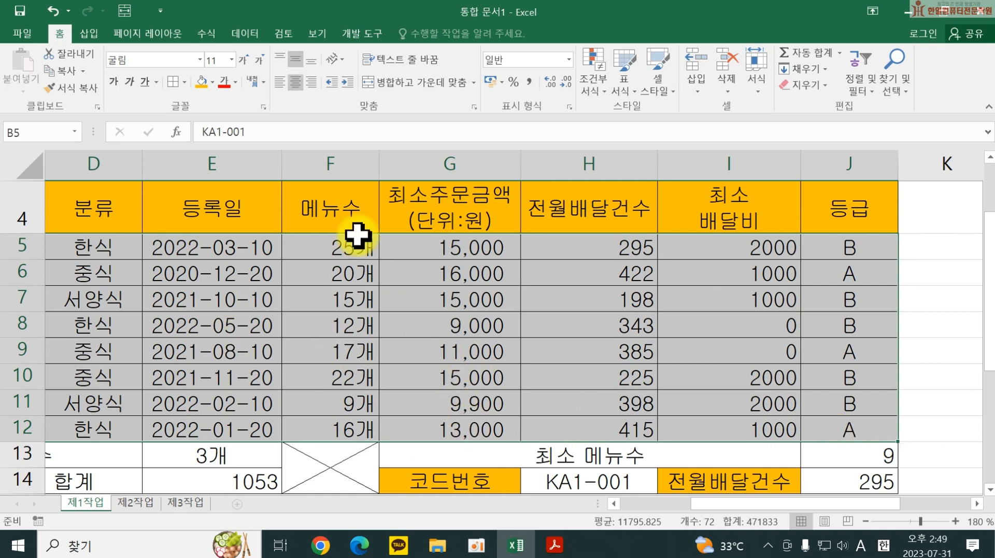
{"action": "left_click", "coordinate": [592, 78]}
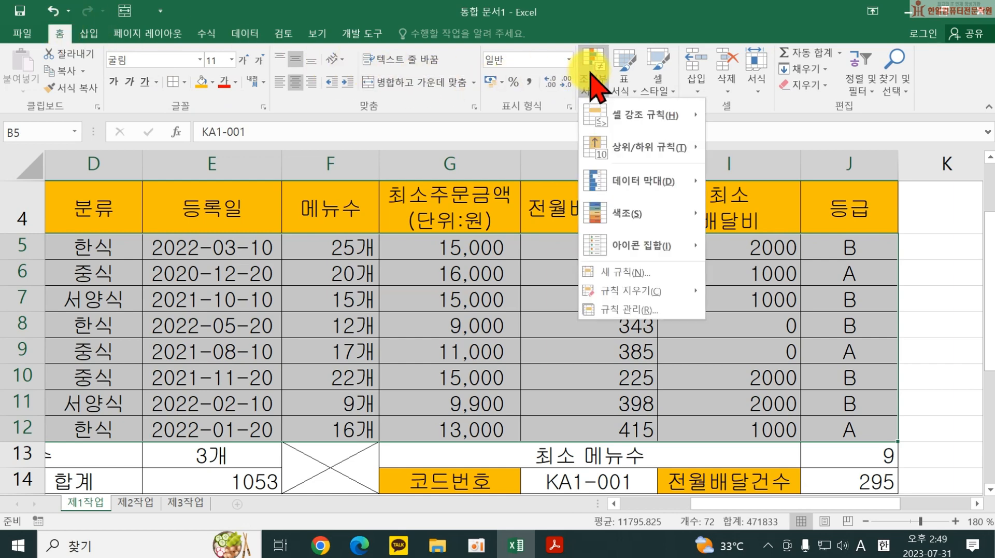
{"action": "left_click", "coordinate": [620, 273]}
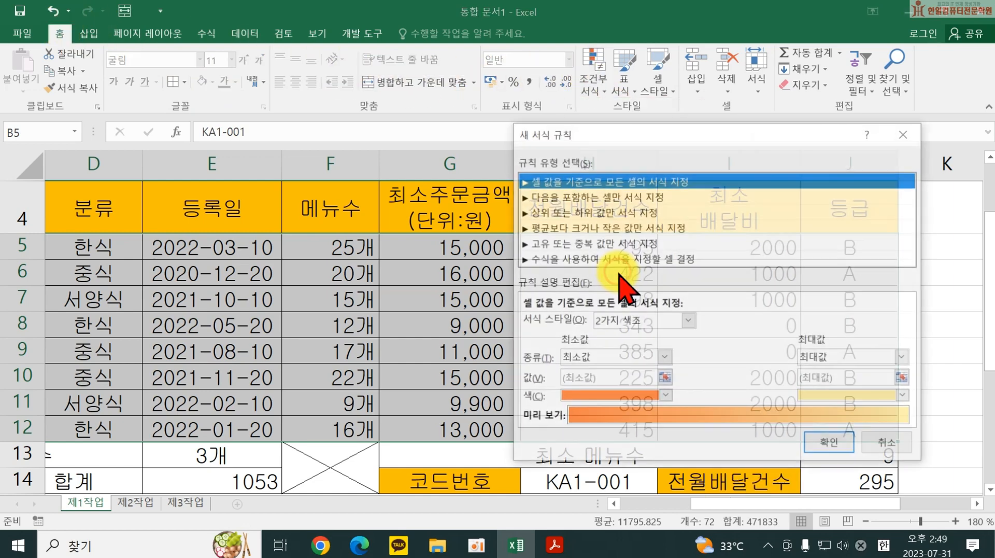
{"action": "left_click", "coordinate": [563, 259]}
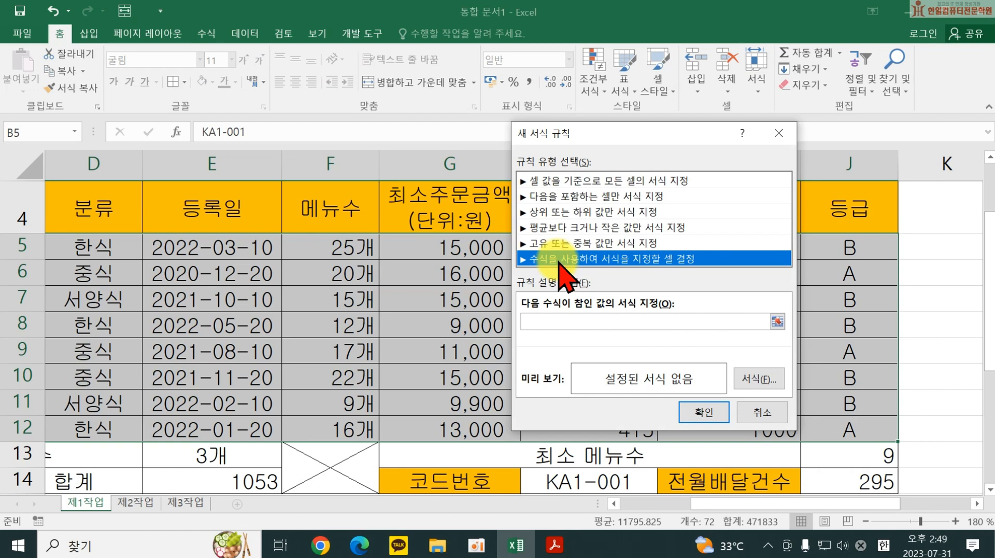
{"action": "left_click", "coordinate": [556, 323]}
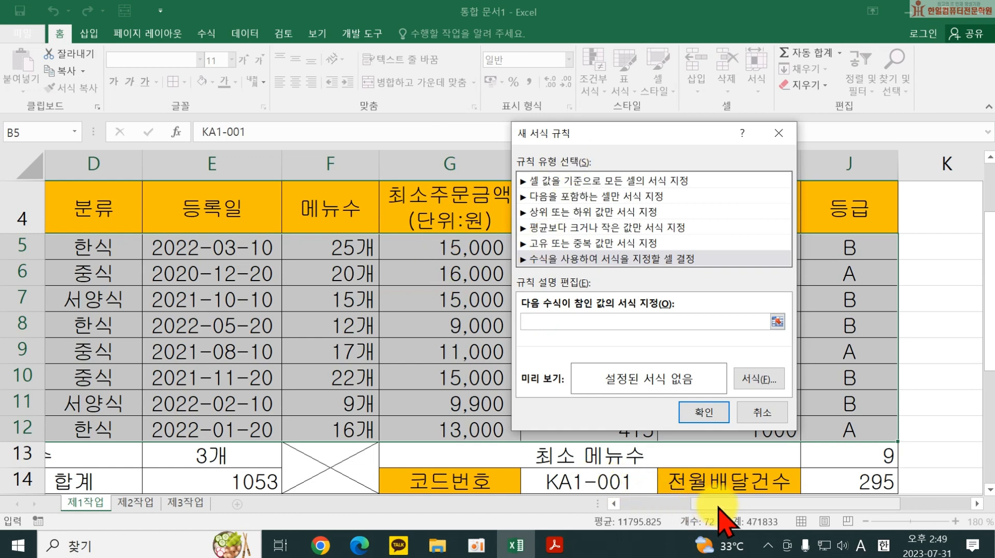
{"action": "left_click_drag", "start_coordinate": [716, 504], "coordinate": [656, 506]}
{"action": "left_click_drag", "start_coordinate": [701, 504], "coordinate": [758, 542]}
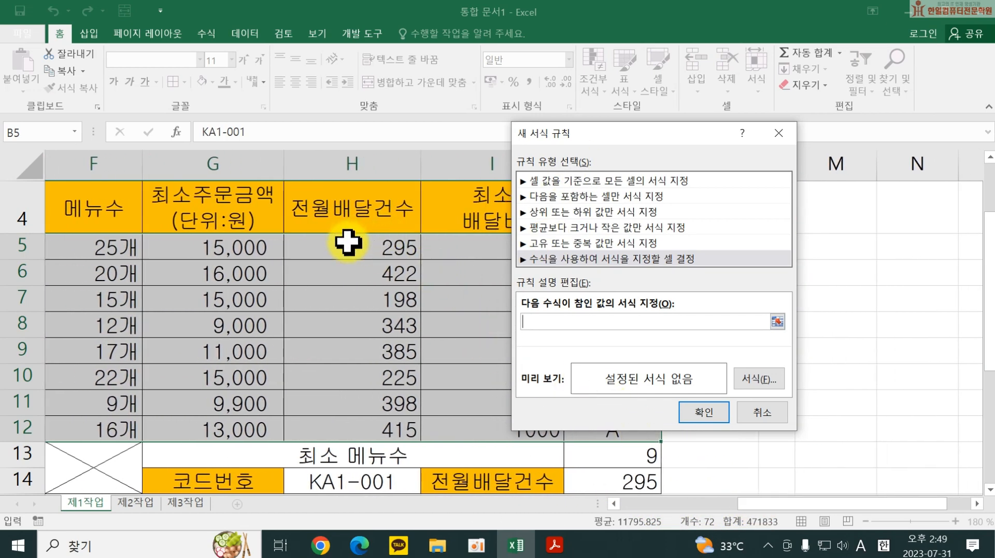
Enter =$H5<300 as the formula of the new conditional formatting rule for the data rows.
{"action": "left_click", "coordinate": [346, 246]}
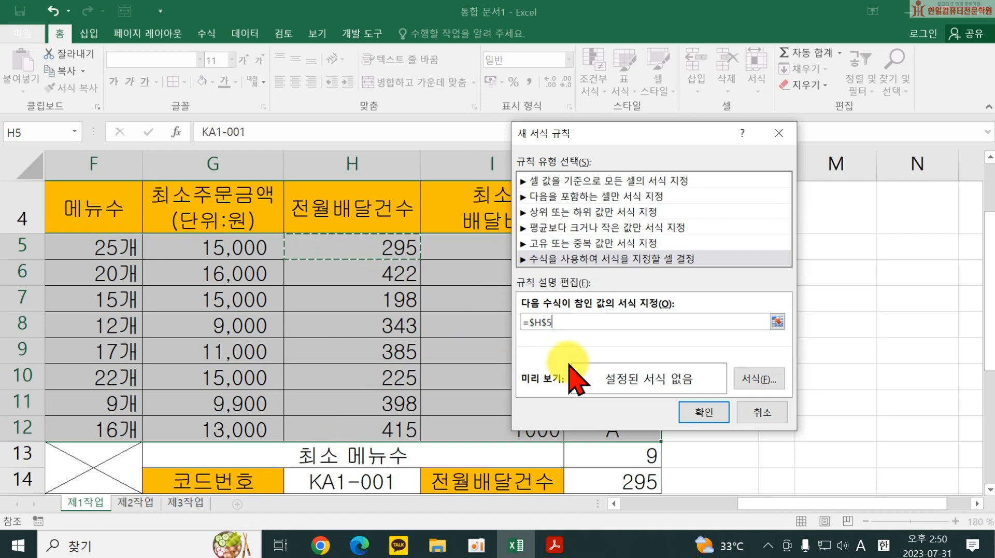
{"action": "key", "text": "F4"}
{"action": "key", "text": "F4"}
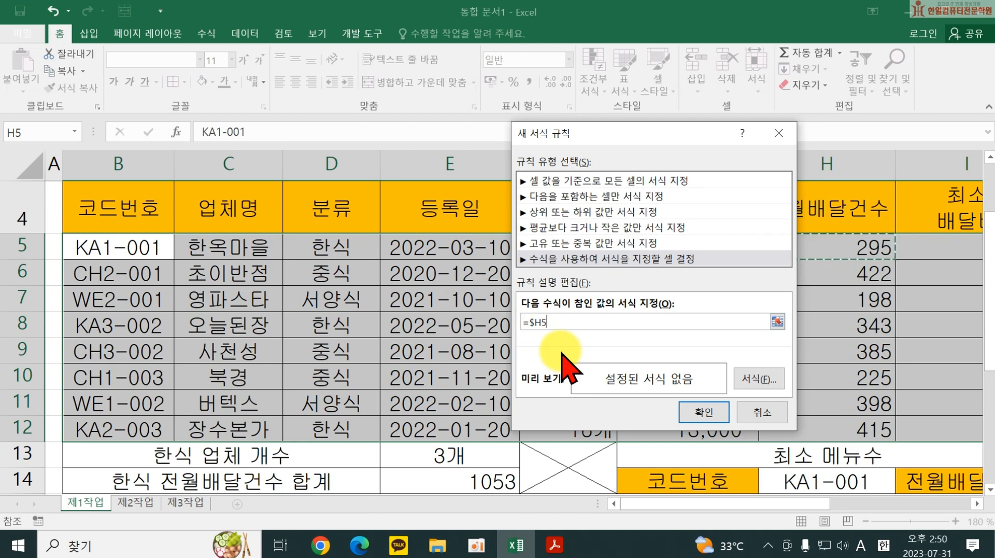
{"action": "type", "text": "<300"}
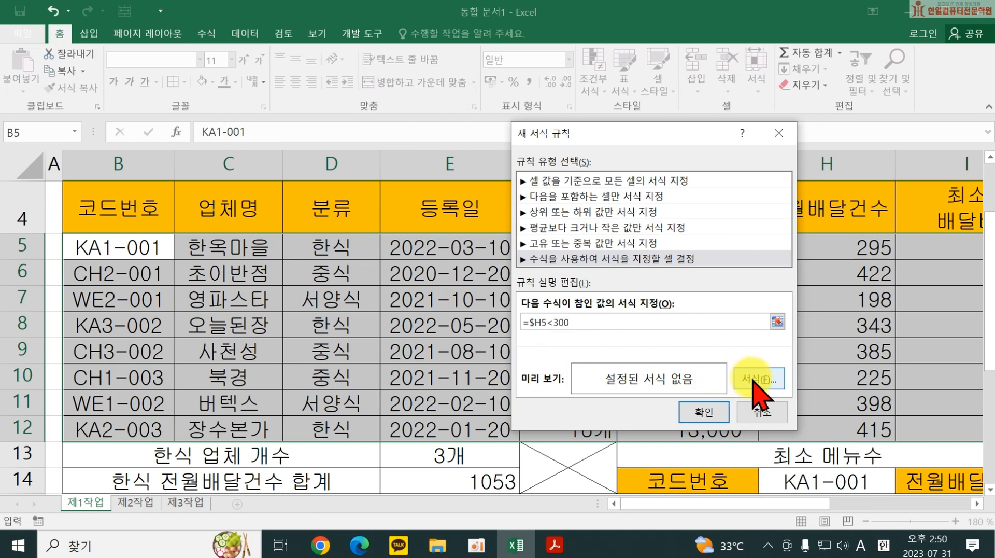
Set the rule's format to bold (굵게) with the standard blue font colour and apply the rule to the table.
{"action": "left_click", "coordinate": [757, 378]}
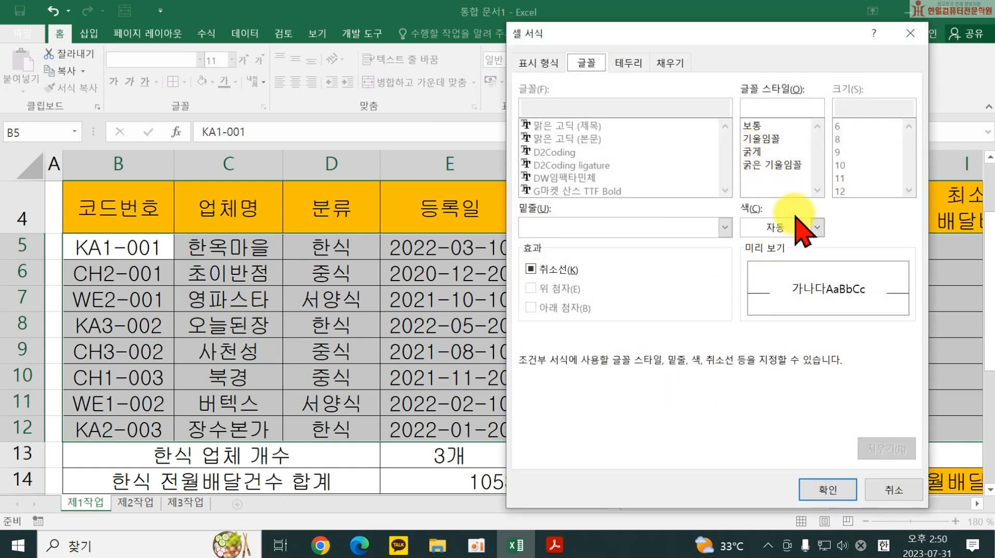
{"action": "left_click", "coordinate": [816, 228]}
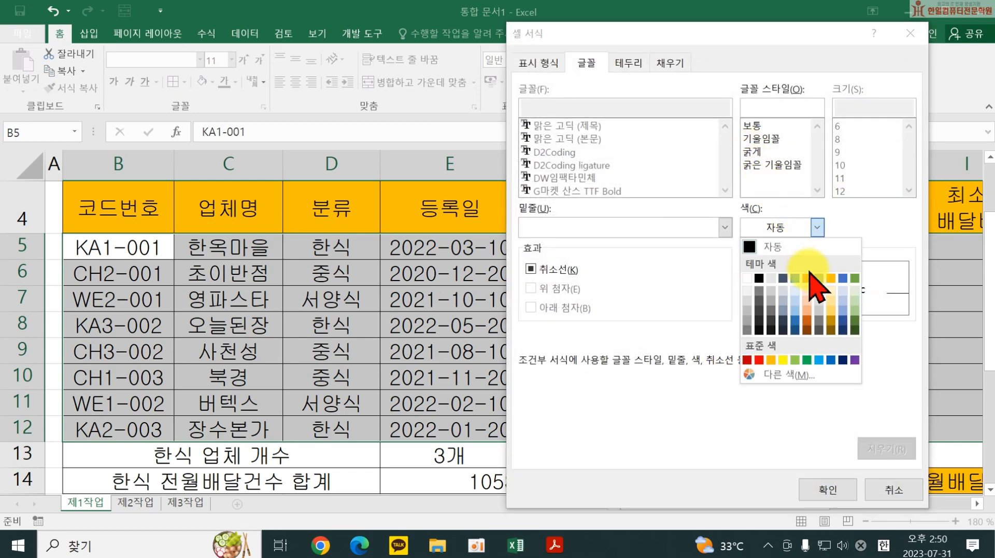
{"action": "left_click", "coordinate": [830, 359]}
{"action": "left_click", "coordinate": [754, 152]}
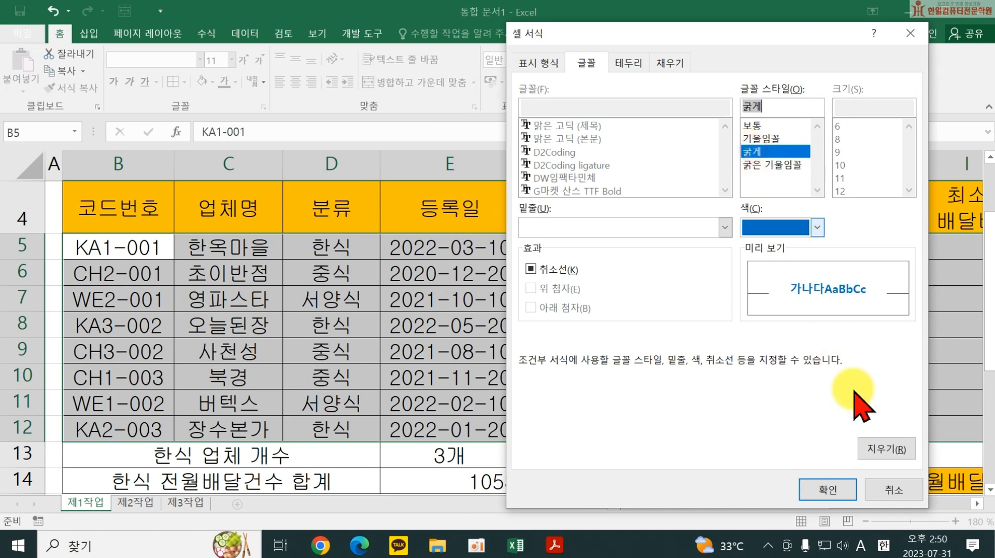
{"action": "left_click", "coordinate": [827, 489]}
{"action": "left_click", "coordinate": [698, 412]}
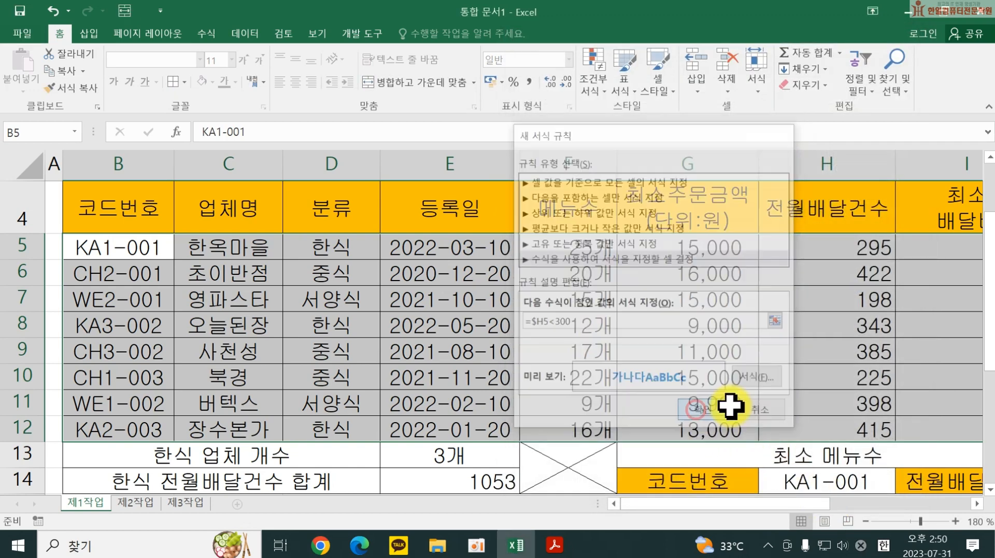
{"action": "scroll", "coordinate": [864, 469], "scroll_direction": "down", "scroll_amount": 1}
{"action": "scroll", "coordinate": [860, 467], "scroll_direction": "up", "scroll_amount": 1}
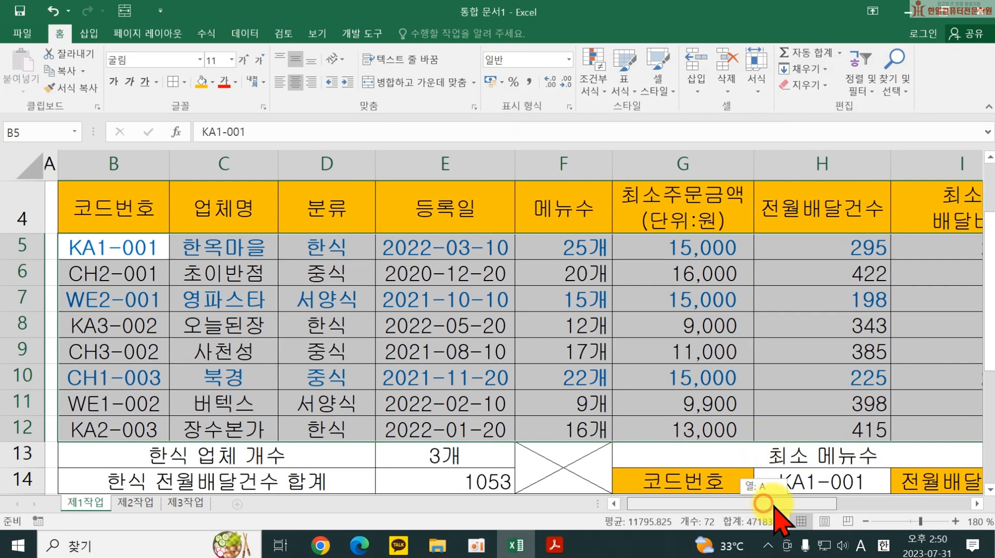
{"action": "scroll", "coordinate": [775, 467], "scroll_direction": "right", "scroll_amount": 3}
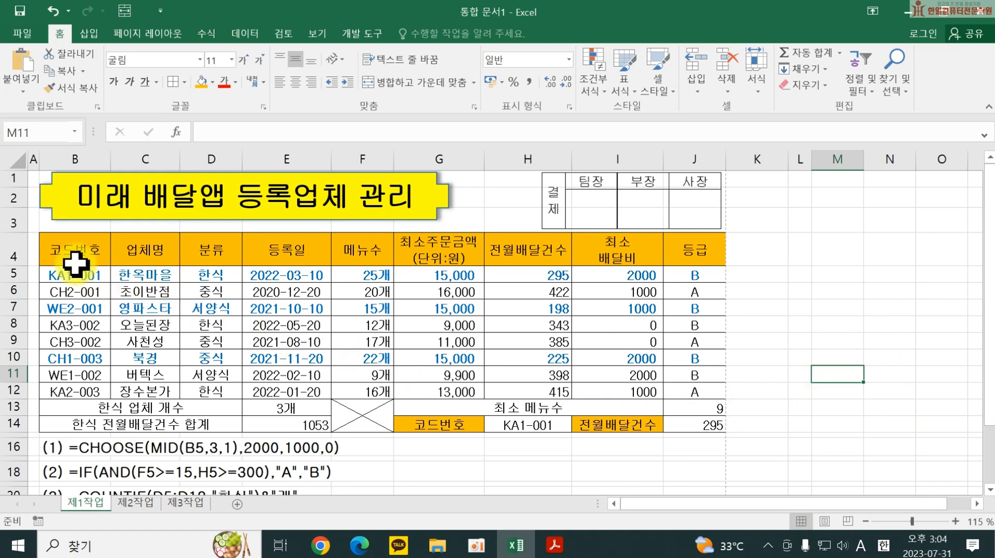
Apply thick outside borders to the whole table B4:J14 and to the data block B5:J12.
{"action": "left_click_drag", "start_coordinate": [78, 259], "coordinate": [695, 421]}
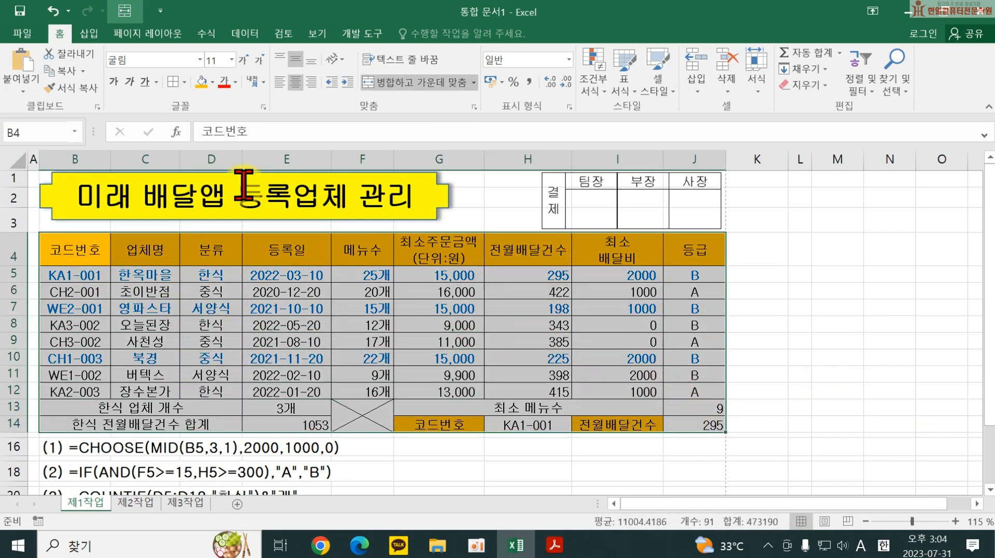
{"action": "left_click", "coordinate": [184, 82]}
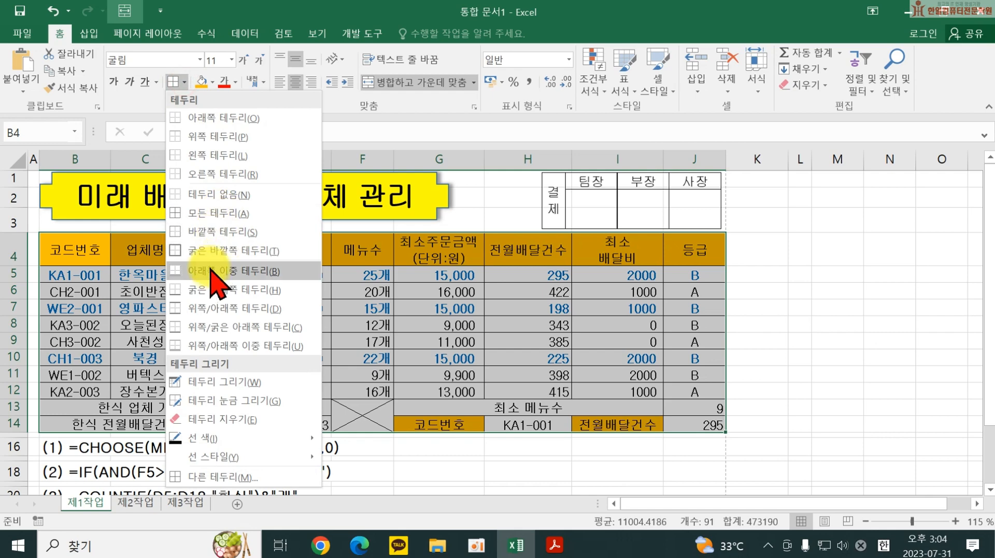
{"action": "left_click", "coordinate": [196, 253]}
{"action": "left_click", "coordinate": [98, 275]}
{"action": "left_click_drag", "start_coordinate": [98, 275], "coordinate": [695, 391]}
{"action": "left_click", "coordinate": [173, 81]}
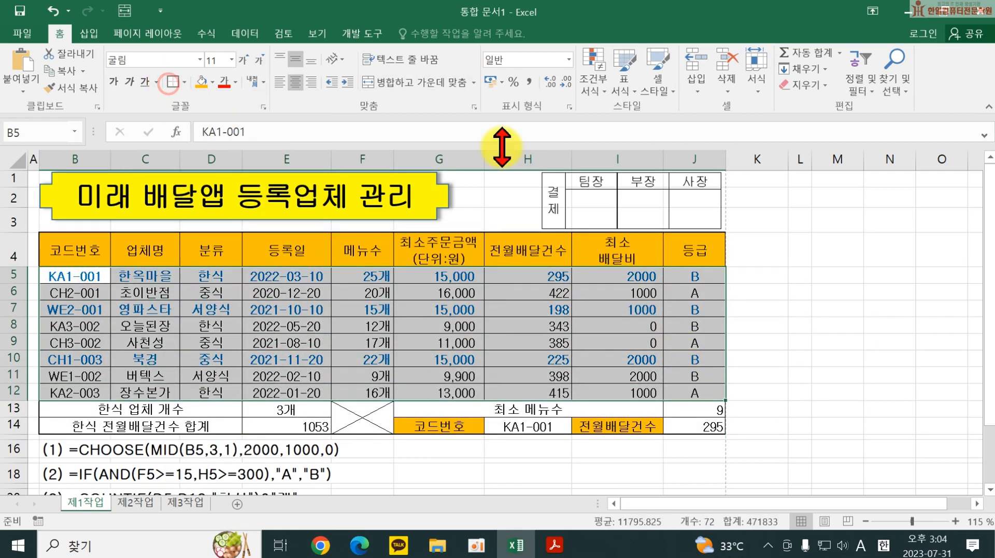
{"action": "left_click", "coordinate": [773, 222]}
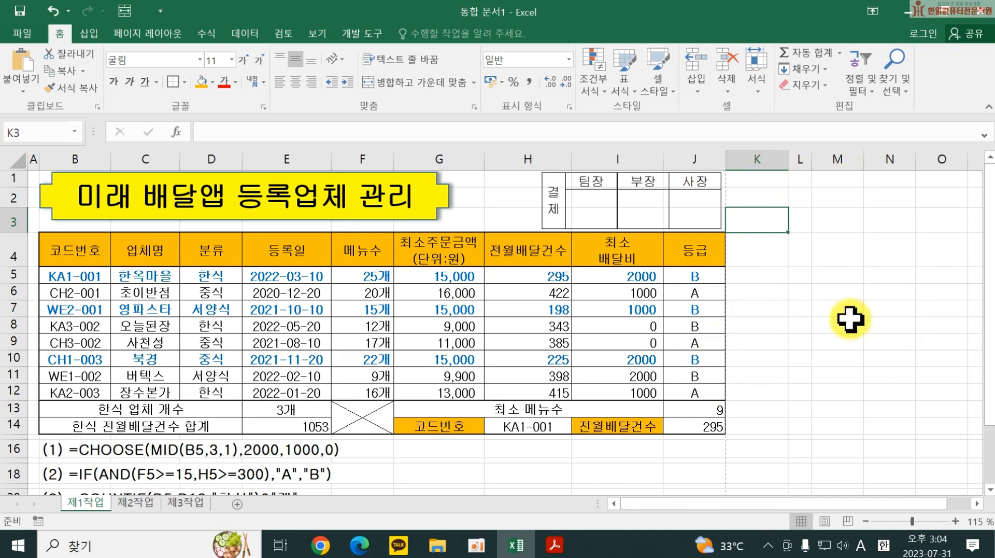
Turn on the gridlines (눈금선) display for the 제1작업 sheet.
{"action": "left_click", "coordinate": [317, 33]}
{"action": "left_click", "coordinate": [191, 83]}
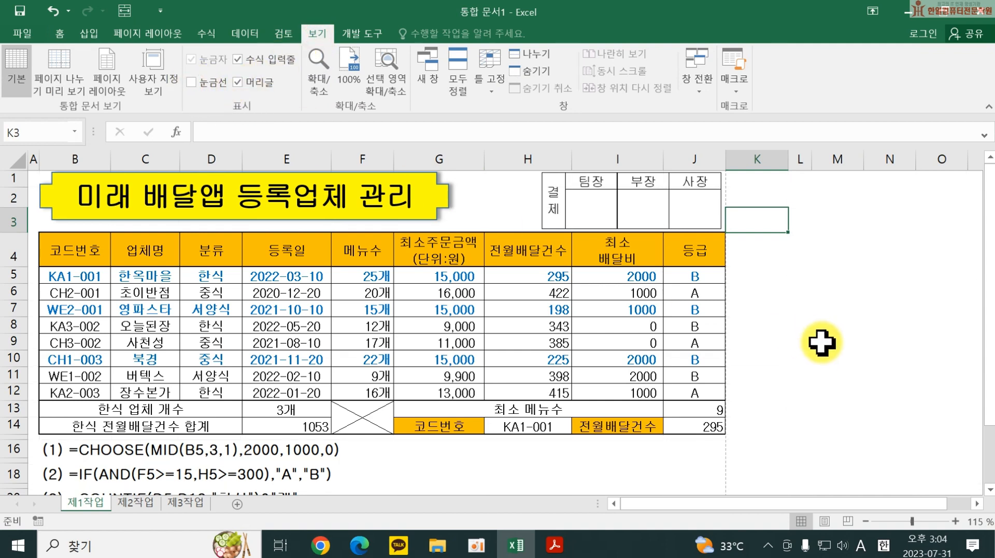
{"action": "left_click", "coordinate": [821, 342]}
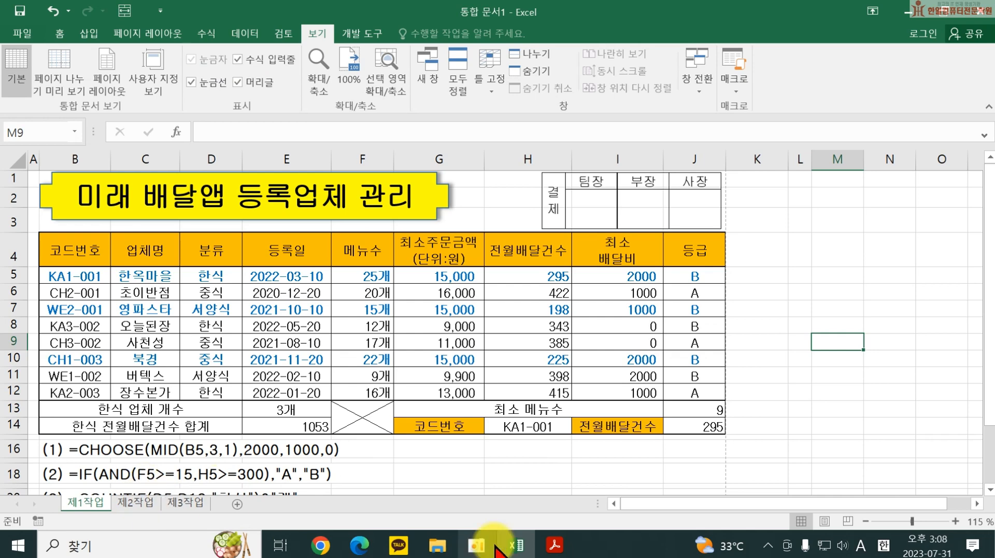
Check the 제2작업 instructions in the Acrobat Reader question paper, switch back to Excel and copy B4:H12 on the 제1작업 sheet.
{"action": "left_click", "coordinate": [554, 544]}
{"action": "scroll", "coordinate": [555, 435], "scroll_direction": "down", "scroll_amount": 3}
{"action": "scroll", "coordinate": [532, 414], "scroll_direction": "down", "scroll_amount": 5}
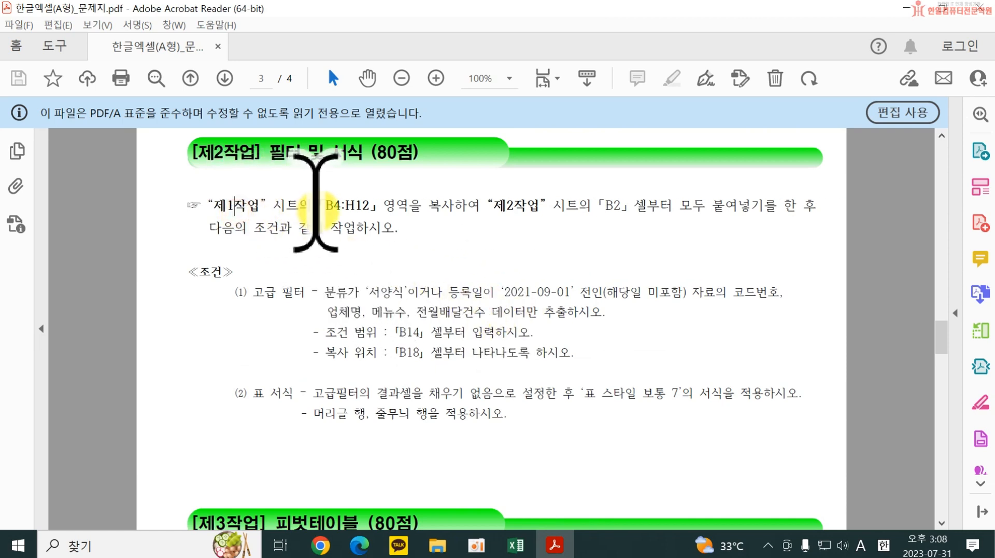
{"action": "left_click_drag", "start_coordinate": [325, 203], "coordinate": [403, 215]}
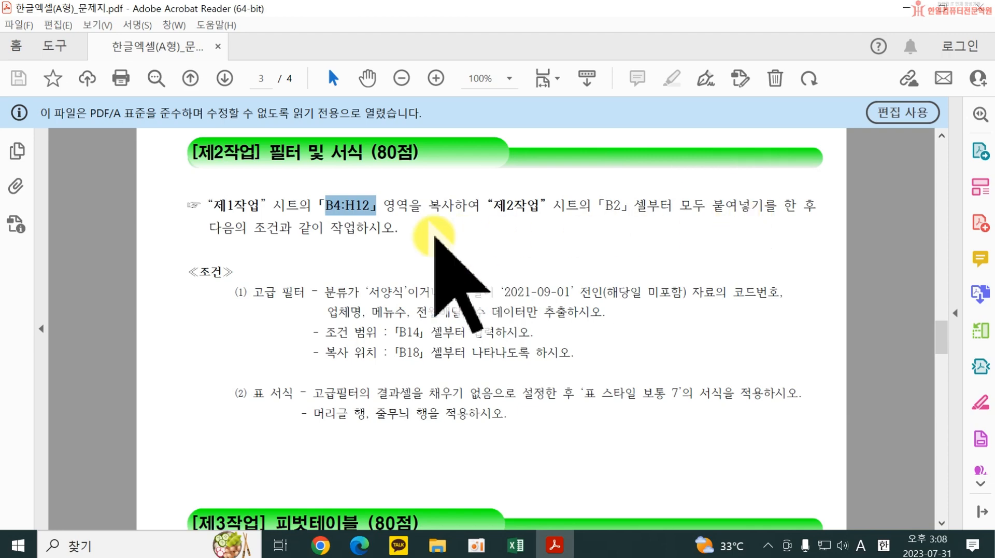
{"action": "left_click", "coordinate": [516, 544]}
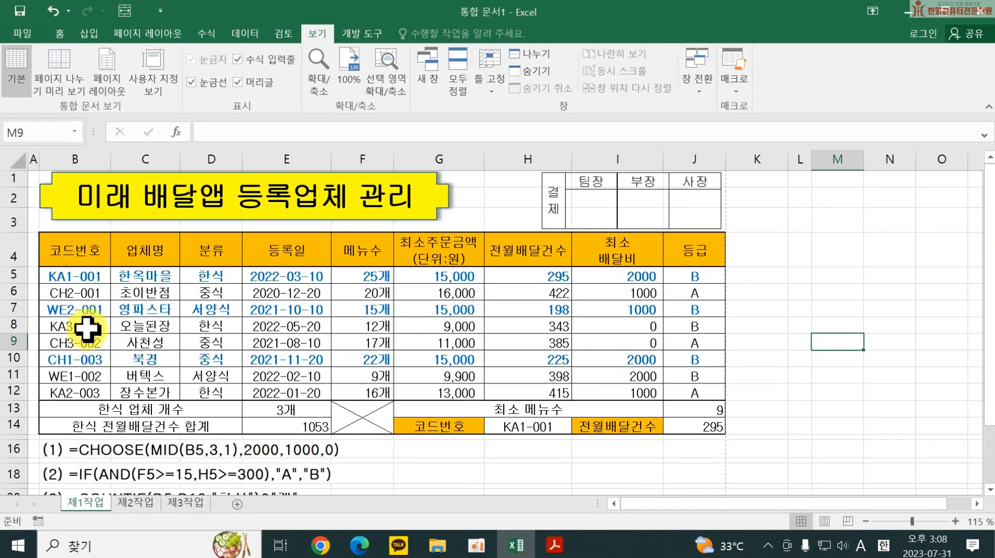
{"action": "left_click_drag", "start_coordinate": [52, 253], "coordinate": [513, 386]}
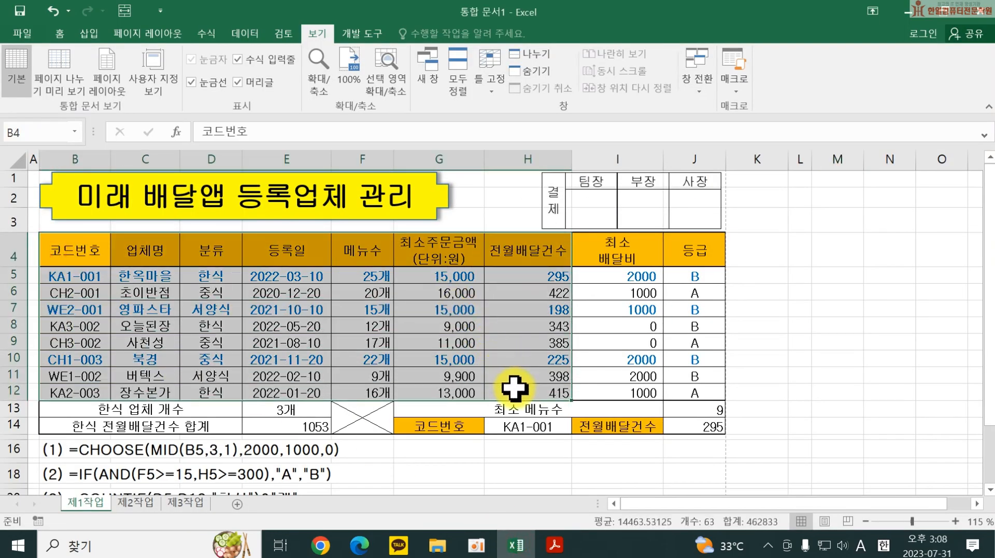
{"action": "key", "text": "ctrl+c"}
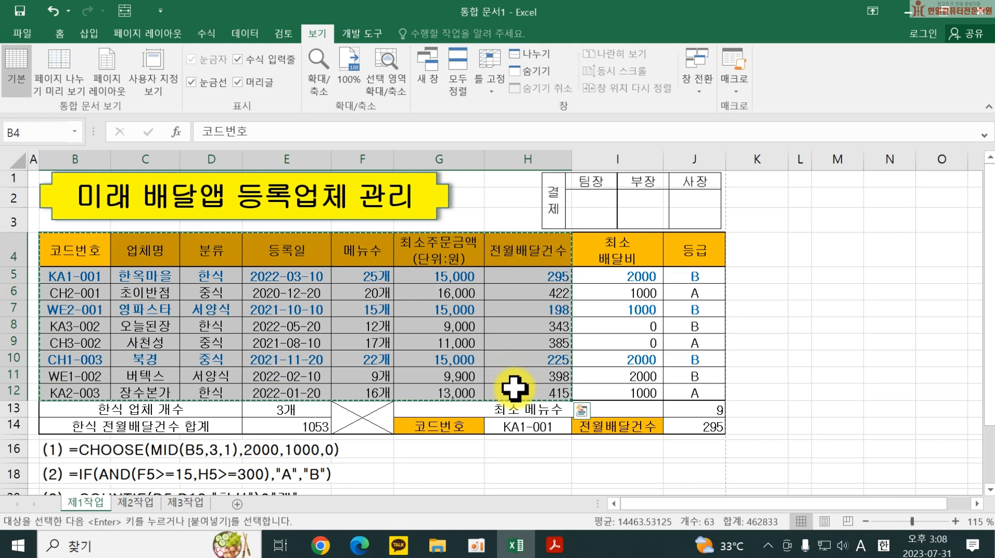
Paste the copied range at cell B2 of the 제2작업 sheet, first its column widths (열 너비) and then its full contents.
{"action": "left_click", "coordinate": [135, 502]}
{"action": "left_click", "coordinate": [67, 193]}
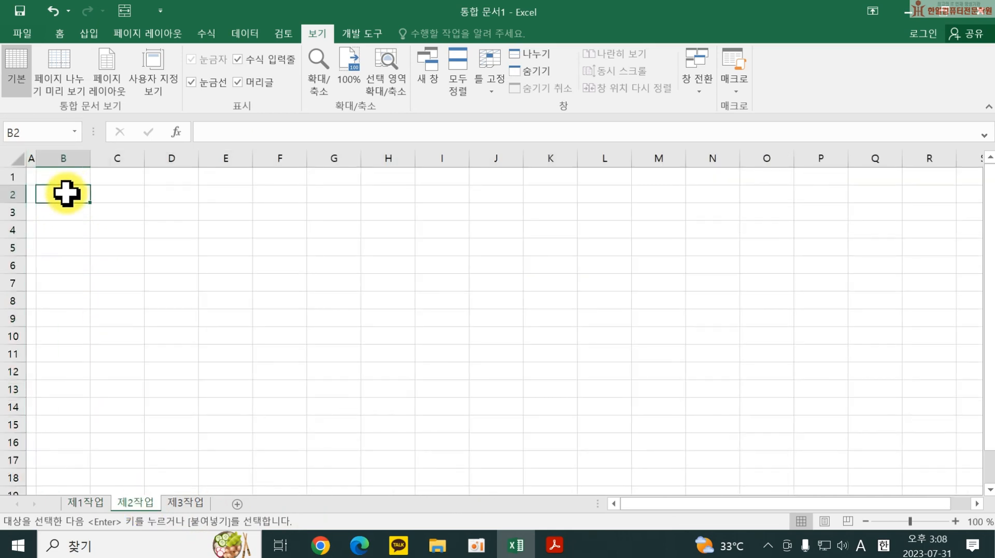
{"action": "right_click", "coordinate": [66, 194]}
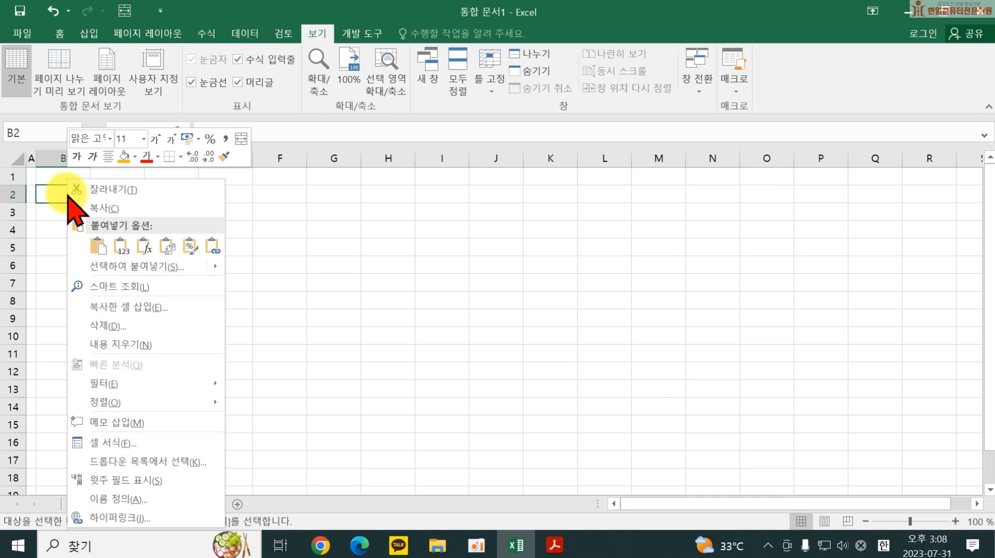
{"action": "left_click", "coordinate": [150, 266]}
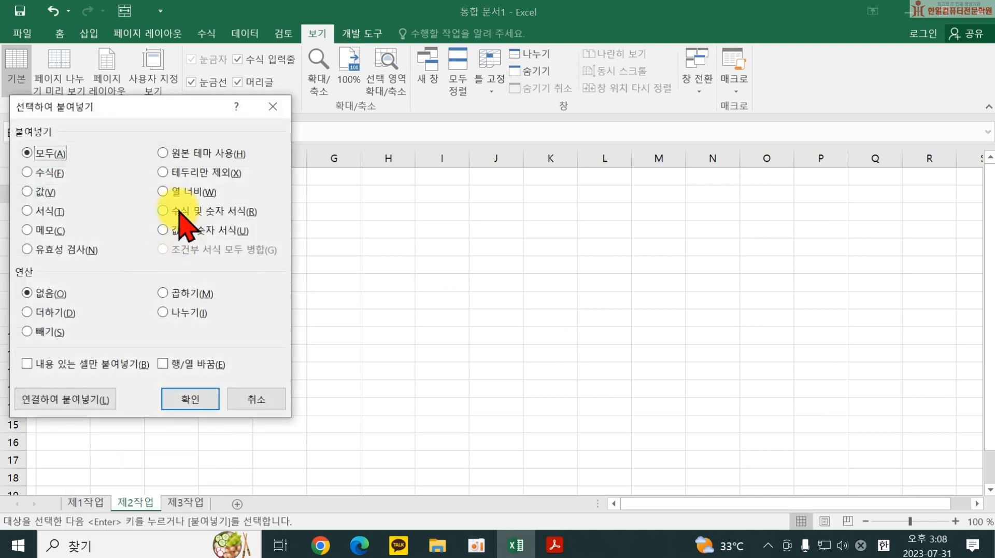
{"action": "left_click", "coordinate": [176, 193]}
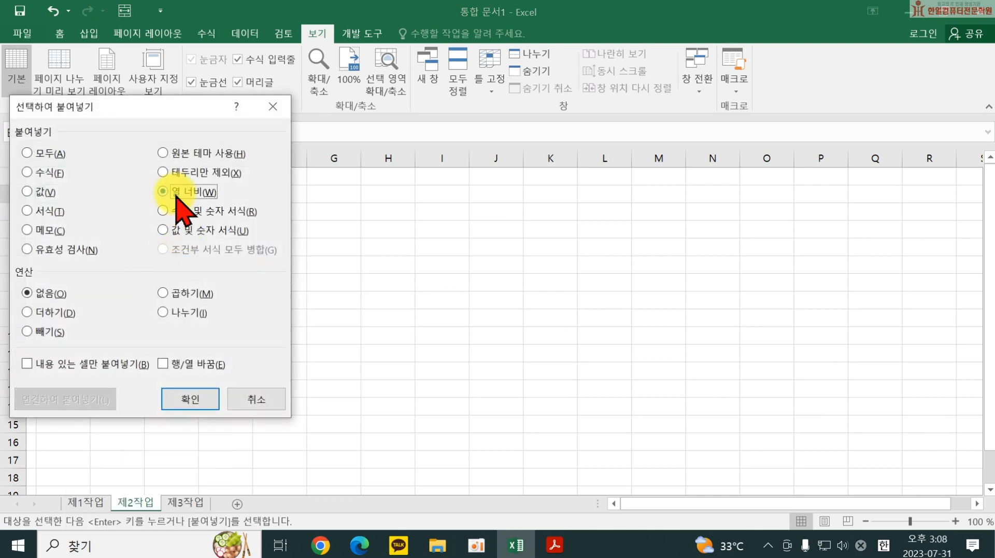
{"action": "left_click", "coordinate": [190, 399]}
{"action": "key", "text": "Return"}
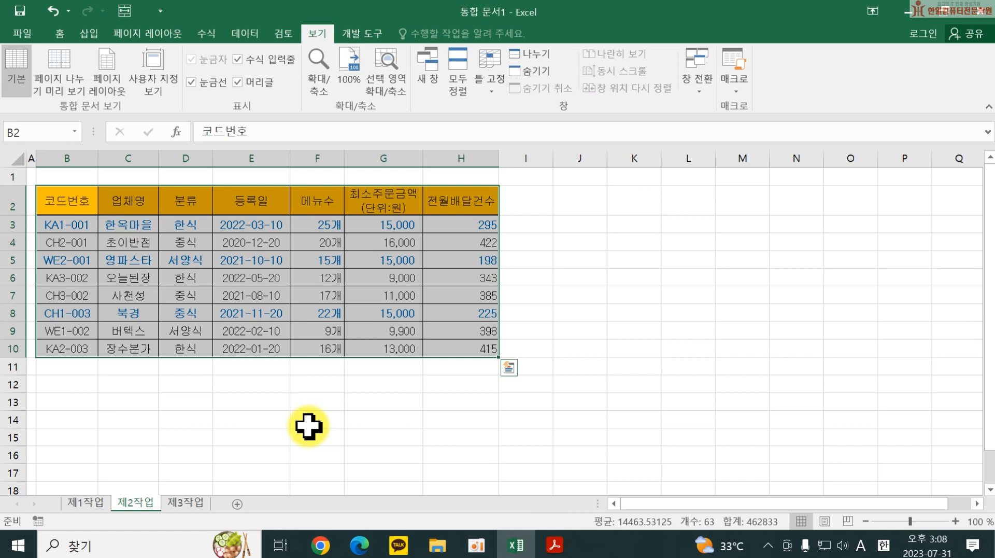
{"action": "left_click", "coordinate": [413, 418]}
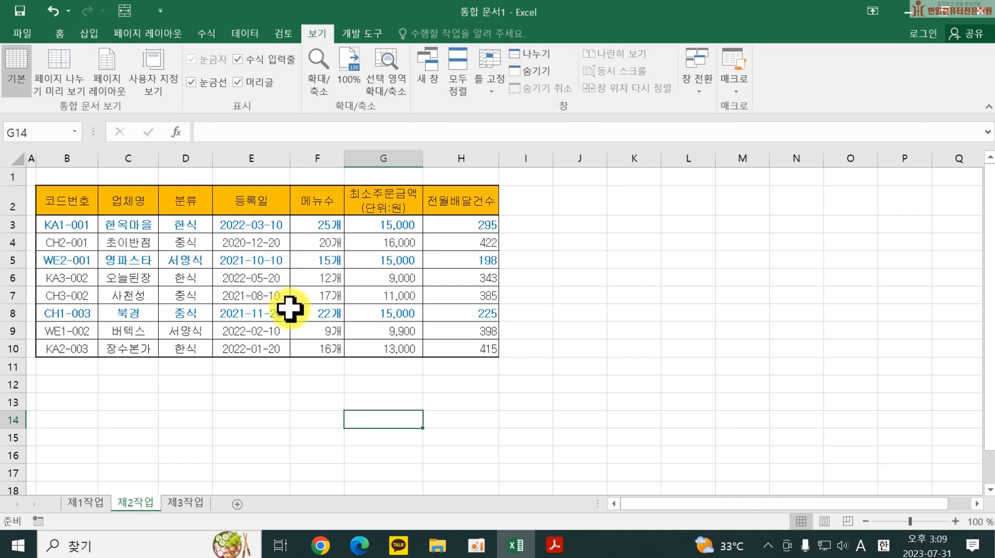
Copy the 분류 and 등록일 headers to cells B14:C14 as the filter criteria headers.
{"action": "left_click", "coordinate": [175, 205]}
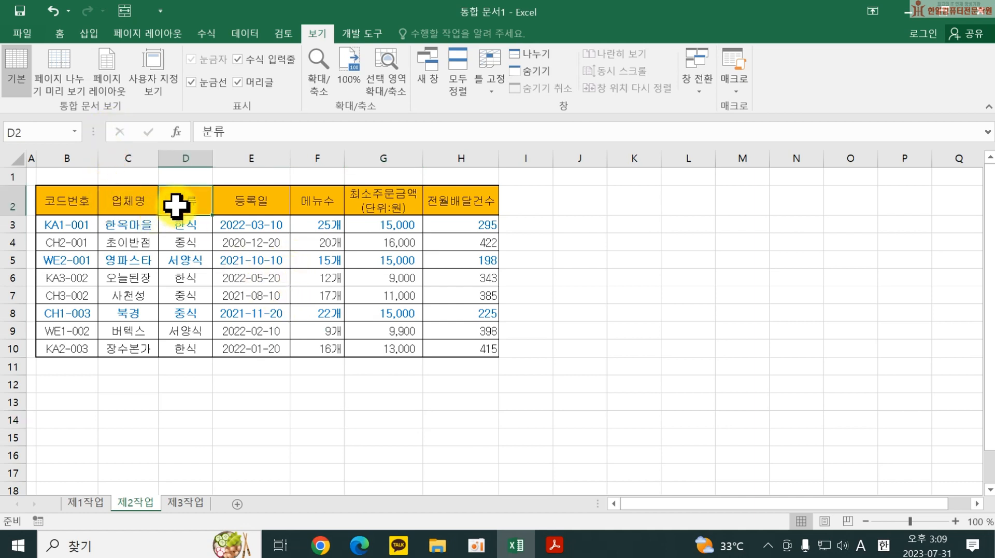
{"action": "left_click", "coordinate": [263, 206], "text": "ctrl"}
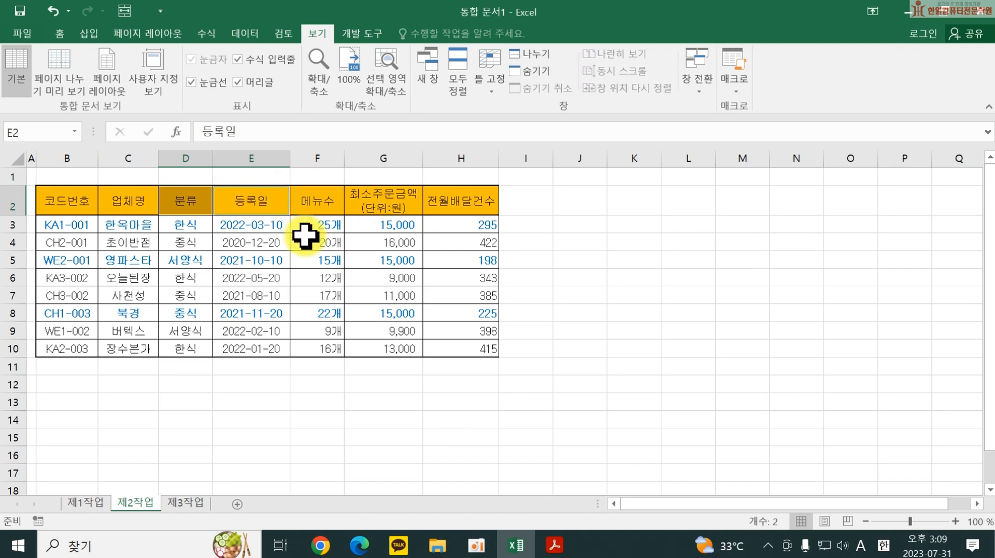
{"action": "key", "text": "ctrl+c"}
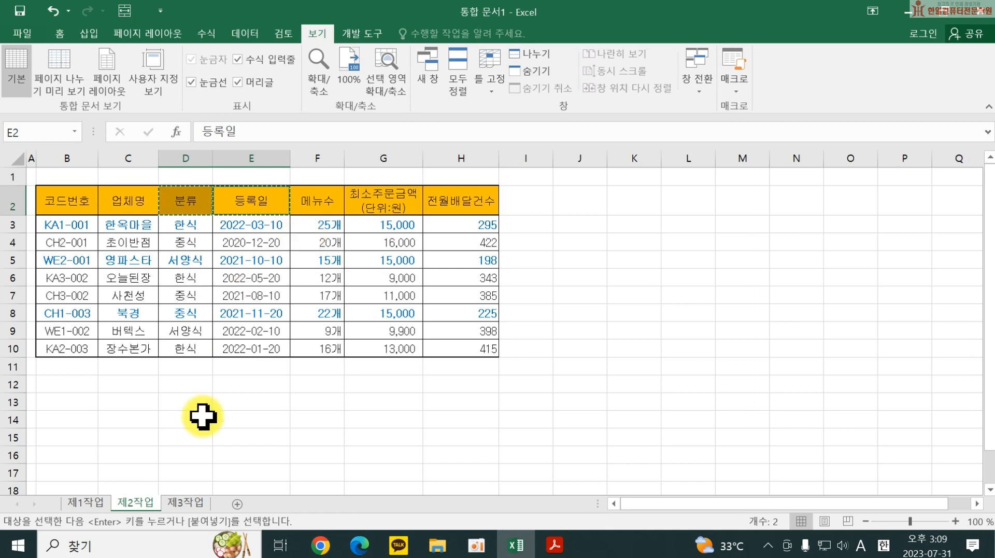
{"action": "left_click", "coordinate": [75, 419]}
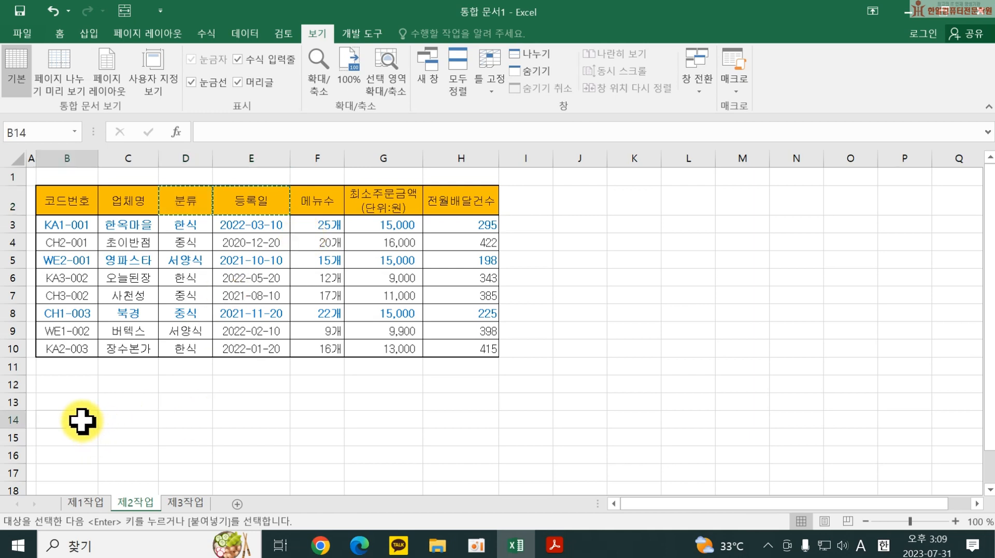
{"action": "key", "text": "Return"}
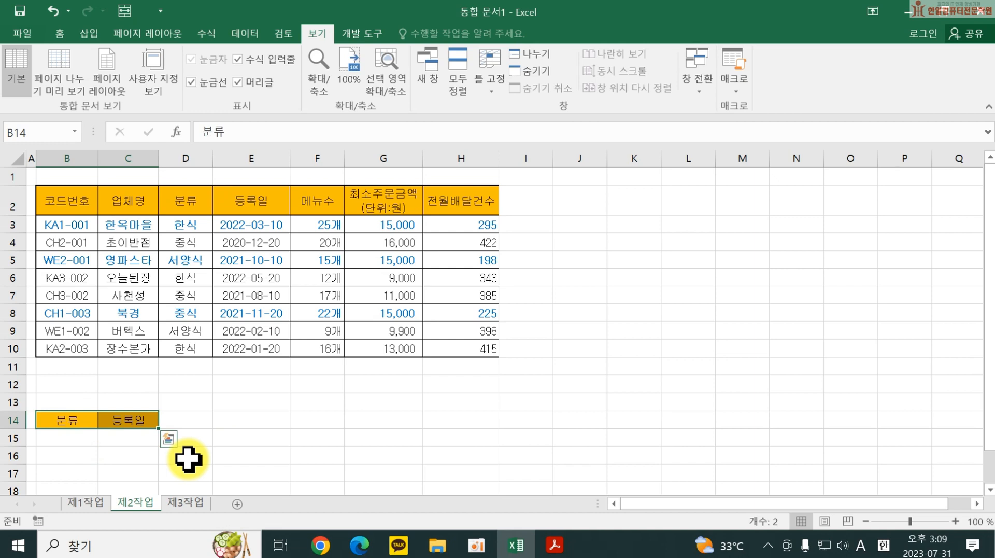
Enter 서양식 in cell B15 as the 분류 criterion.
{"action": "left_click", "coordinate": [72, 437]}
{"action": "type", "text": "TJDID"}
{"action": "key", "text": "BackSpace"}
{"action": "key", "text": "BackSpace"}
{"action": "key", "text": "BackSpace"}
{"action": "key", "text": "BackSpace"}
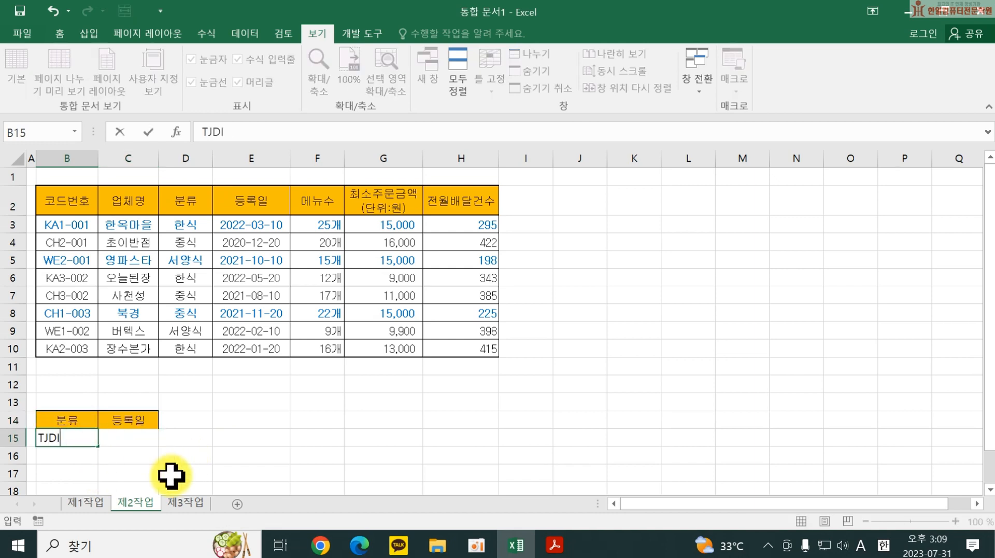
{"action": "type", "text": "서양식"}
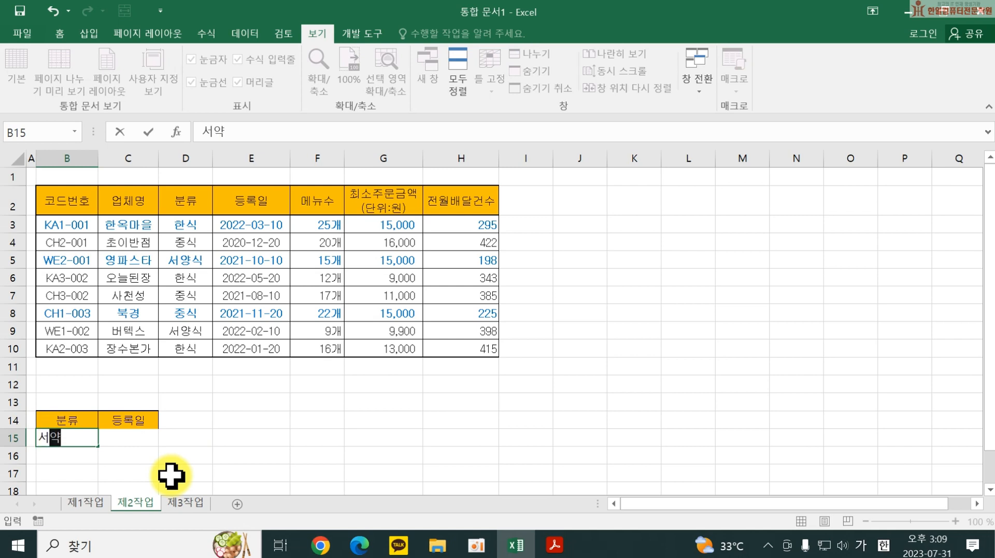
{"action": "key", "text": "Return"}
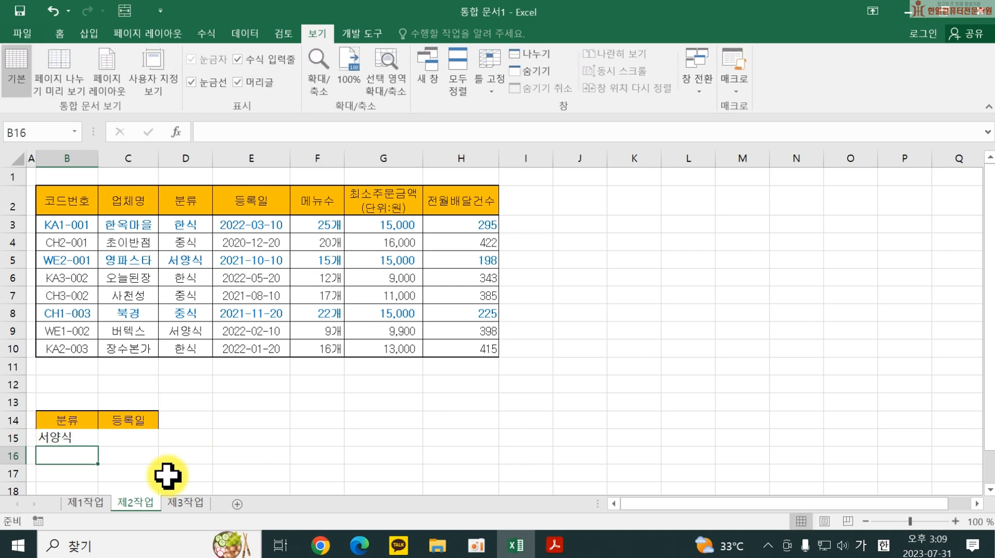
Enter <2021-09-01 in cell C16 as the 등록일 criterion, one row below the 분류 criterion.
{"action": "left_click", "coordinate": [127, 456]}
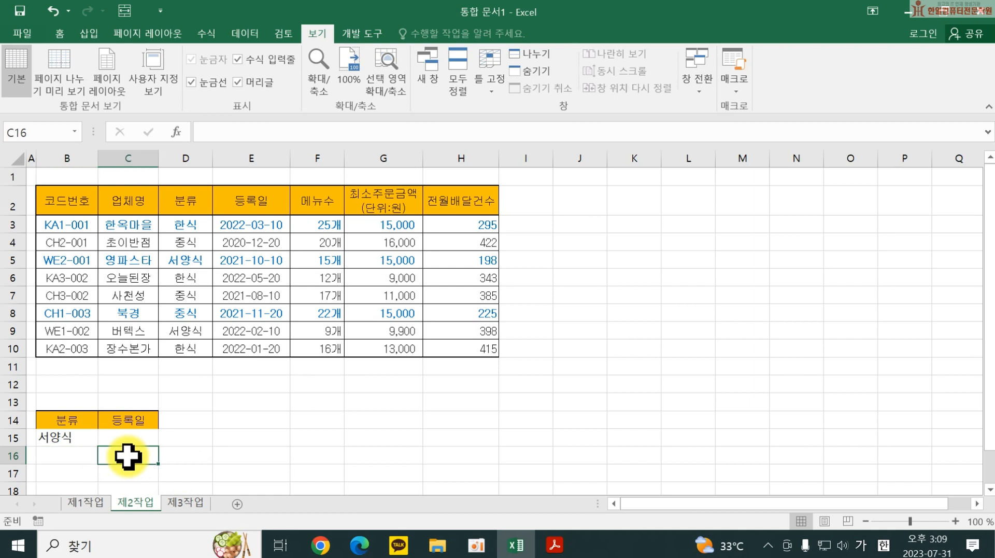
{"action": "type", "text": "<"}
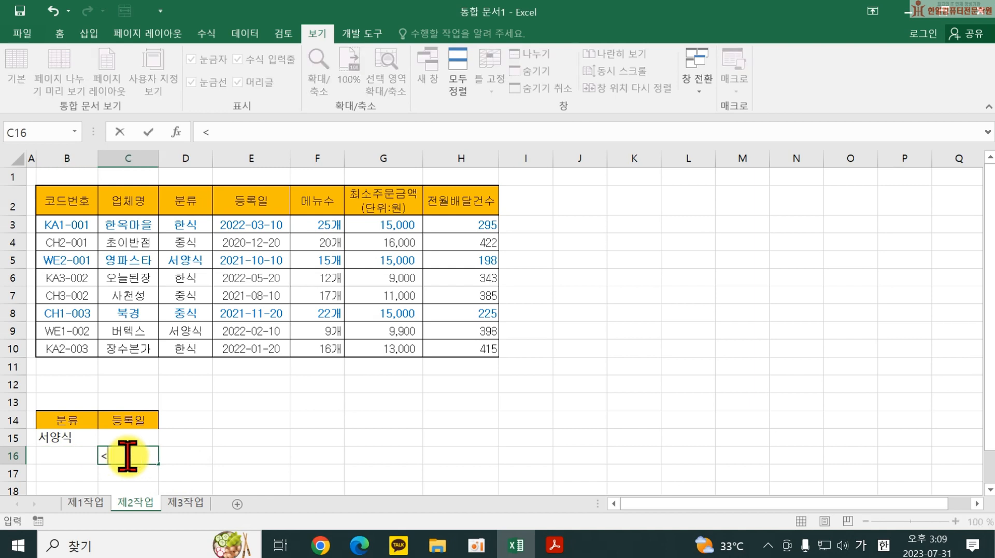
{"action": "type", "text": "2021-09-01"}
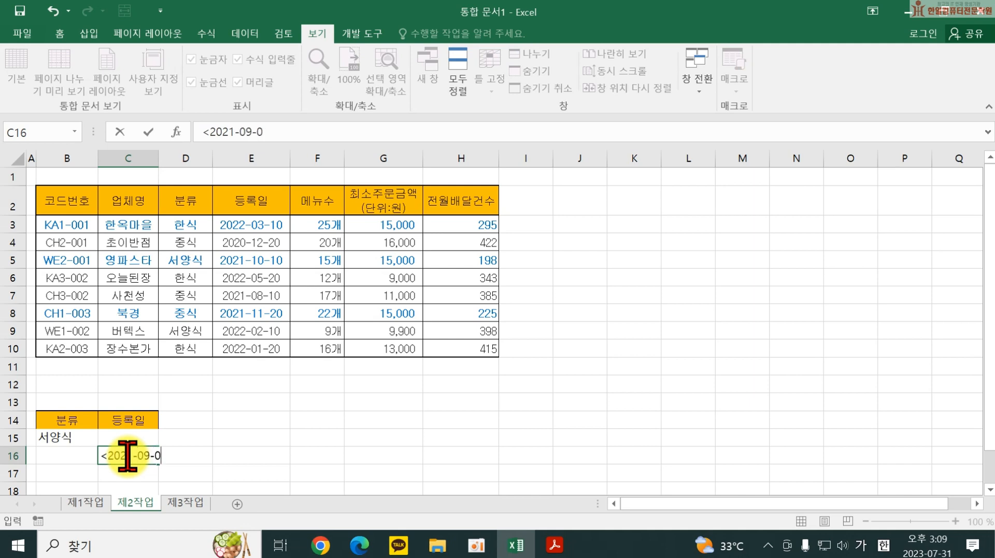
{"action": "key", "text": "Return"}
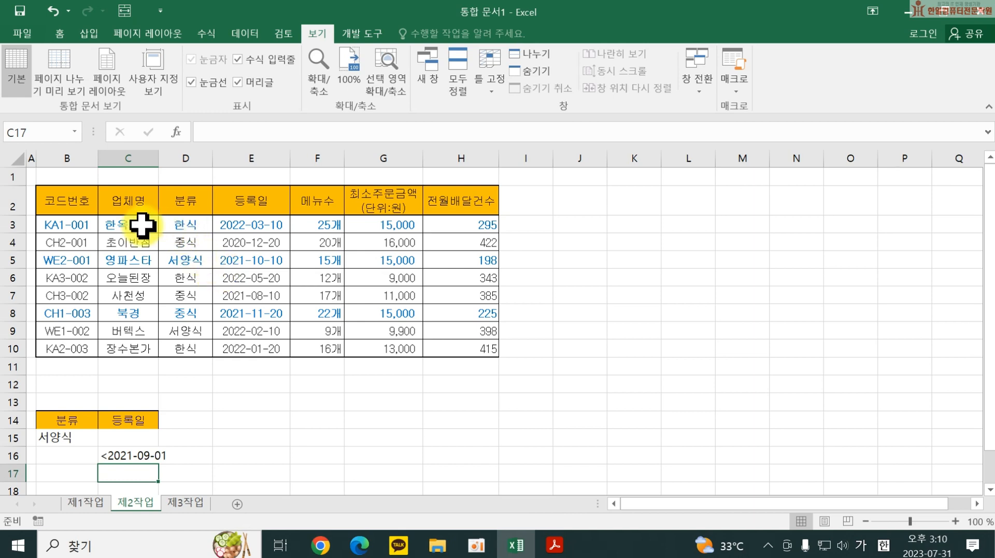
Copy the 코드번호, 업체명, 메뉴수 and 전월배달건수 headers to B18:E18 as the filter output headers.
{"action": "left_click_drag", "start_coordinate": [73, 202], "coordinate": [122, 202]}
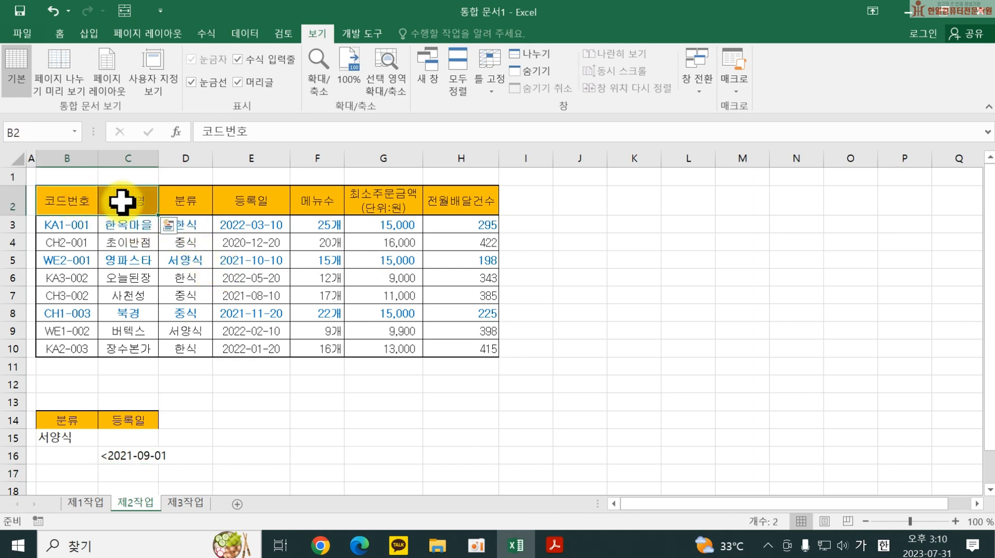
{"action": "left_click", "coordinate": [318, 200], "text": "ctrl"}
{"action": "left_click", "coordinate": [463, 202], "text": "ctrl"}
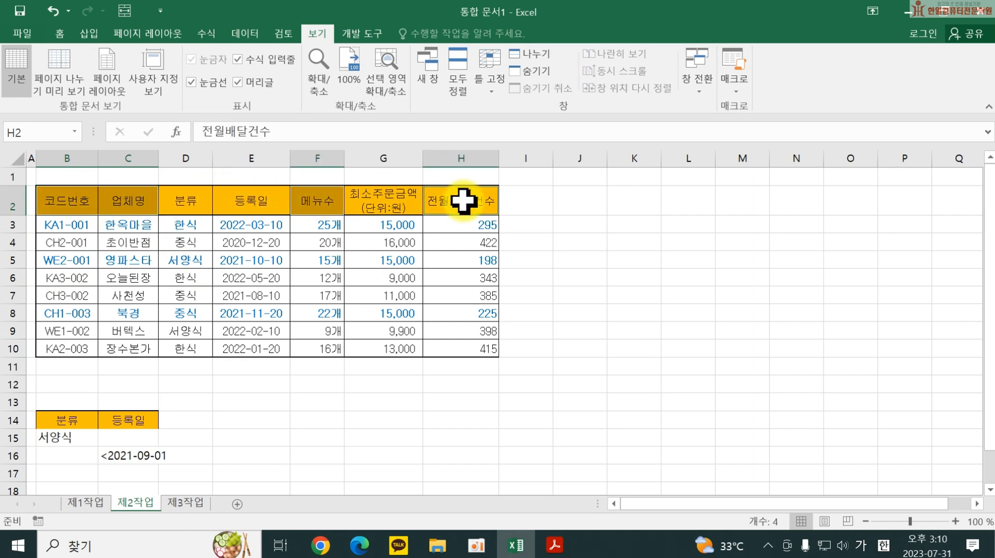
{"action": "key", "text": "ctrl+c"}
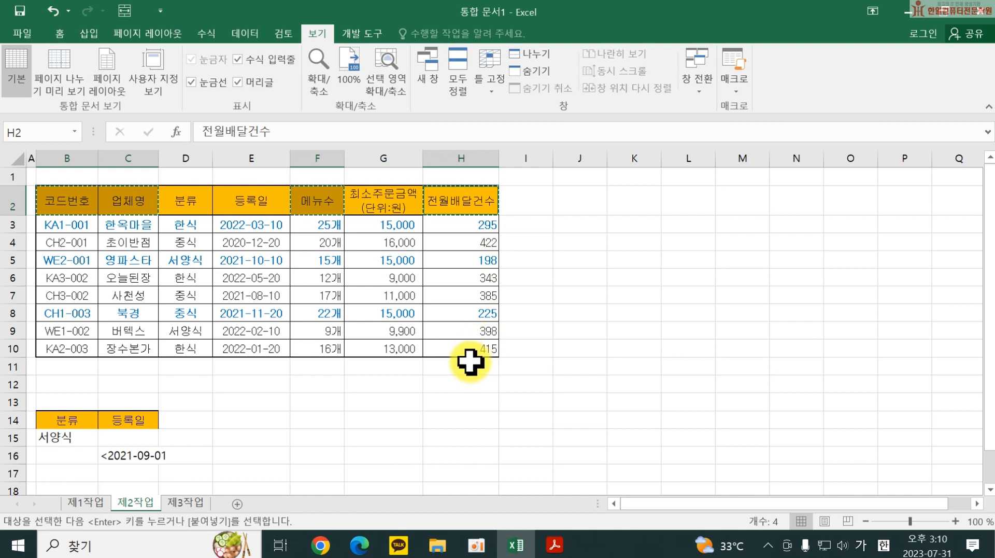
{"action": "scroll", "coordinate": [89, 471], "scroll_direction": "down", "scroll_amount": 1}
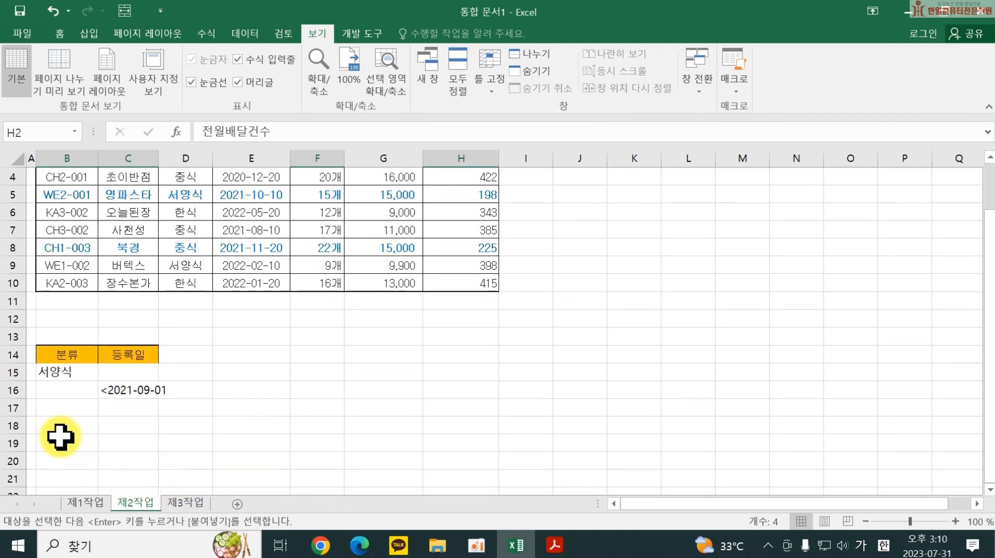
{"action": "left_click", "coordinate": [58, 426]}
{"action": "key", "text": "ctrl+v"}
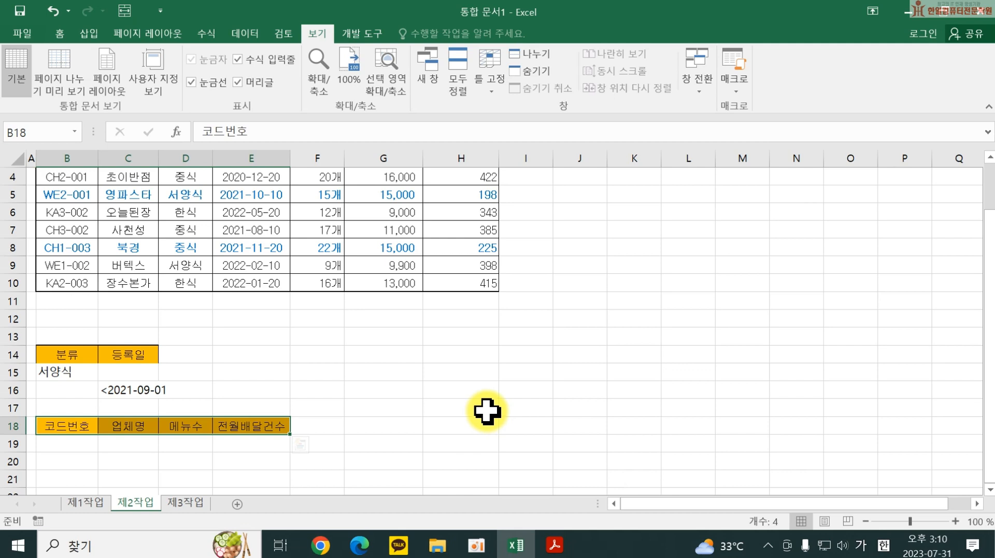
Run an advanced filter on B2:H10 with criteria range B14:C16, copying the results to another location at B18:E18.
{"action": "scroll", "coordinate": [544, 324], "scroll_direction": "up", "scroll_amount": 1}
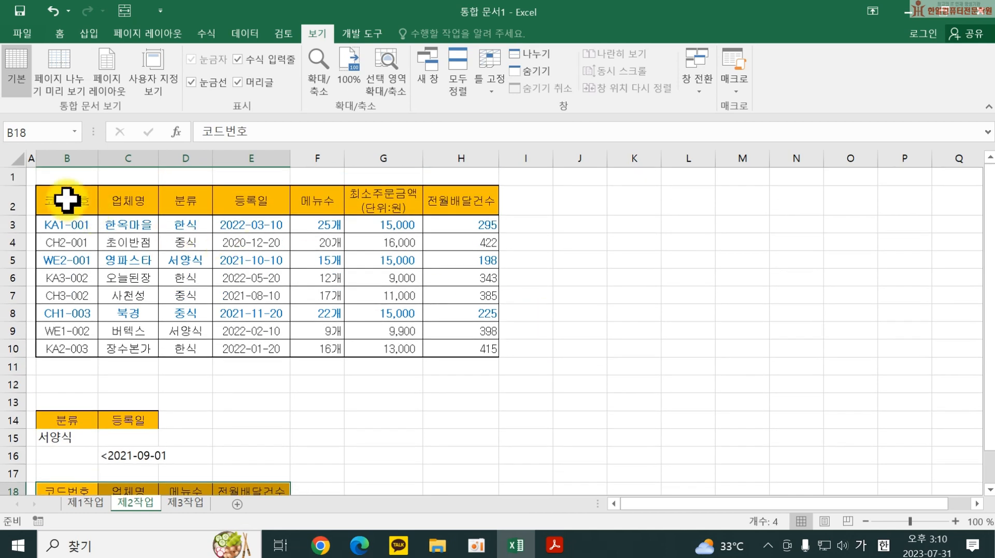
{"action": "mouse_move", "coordinate": [67, 200]}
{"action": "left_mouse_down"}
{"action": "mouse_move", "coordinate": [386, 285]}
{"action": "mouse_move", "coordinate": [458, 351]}
{"action": "left_mouse_up"}
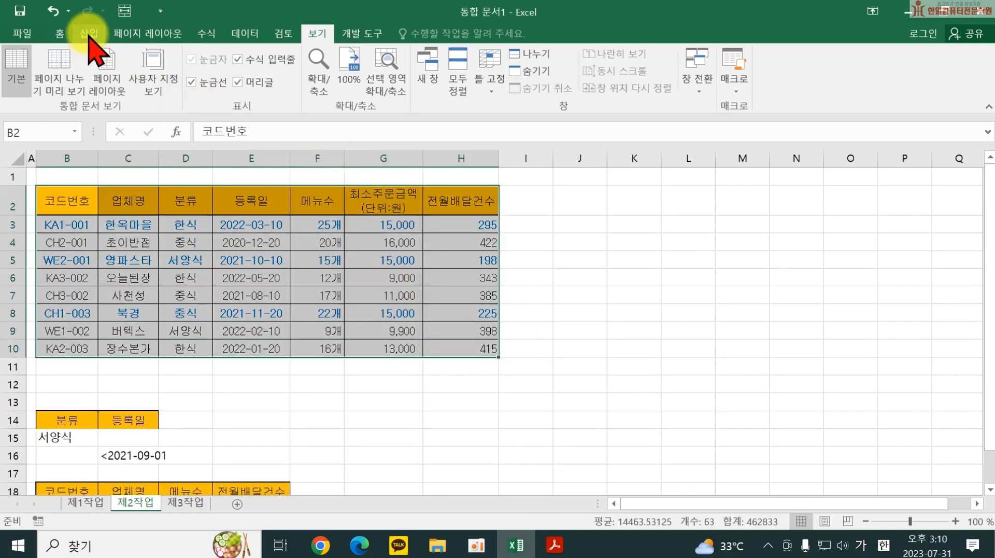
{"action": "left_click", "coordinate": [246, 34]}
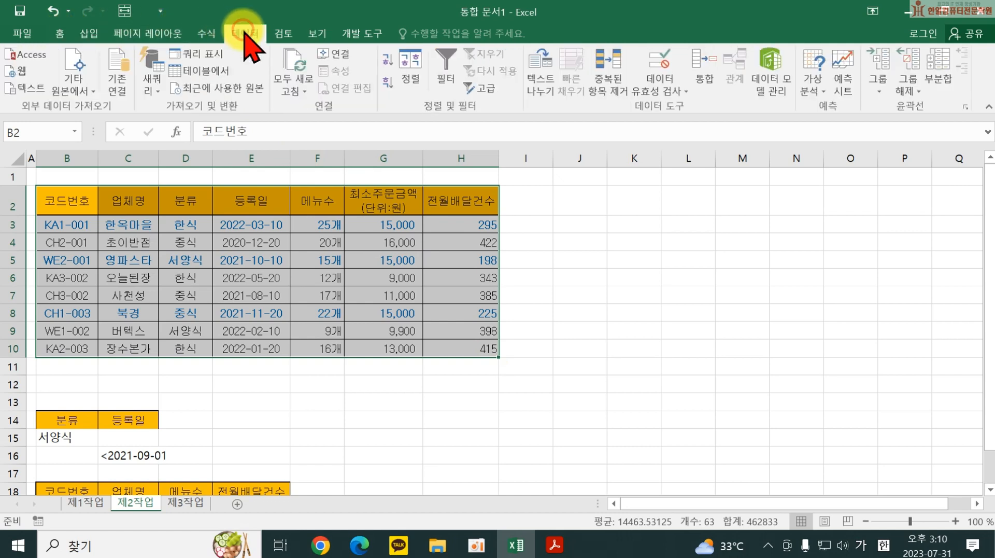
{"action": "left_click", "coordinate": [479, 91]}
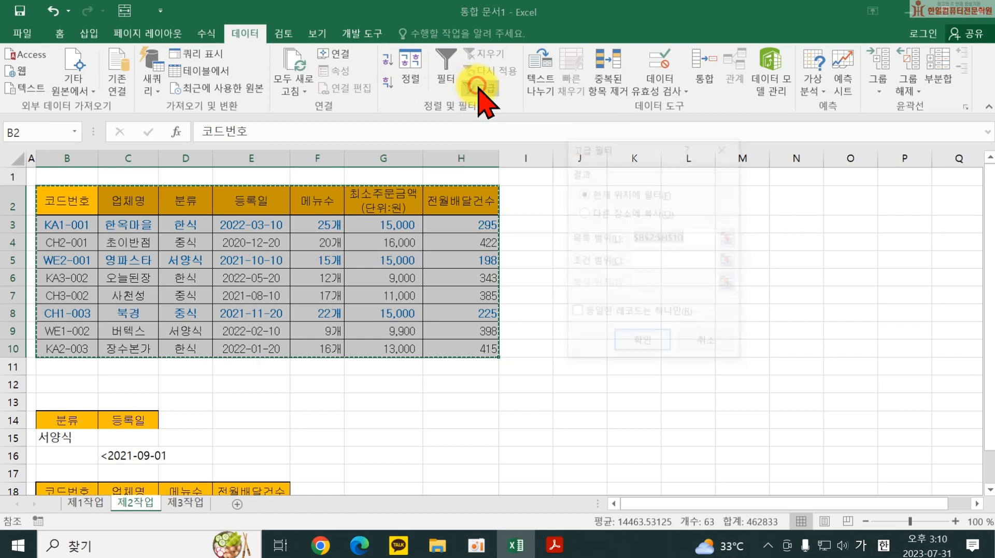
{"action": "left_click", "coordinate": [604, 212]}
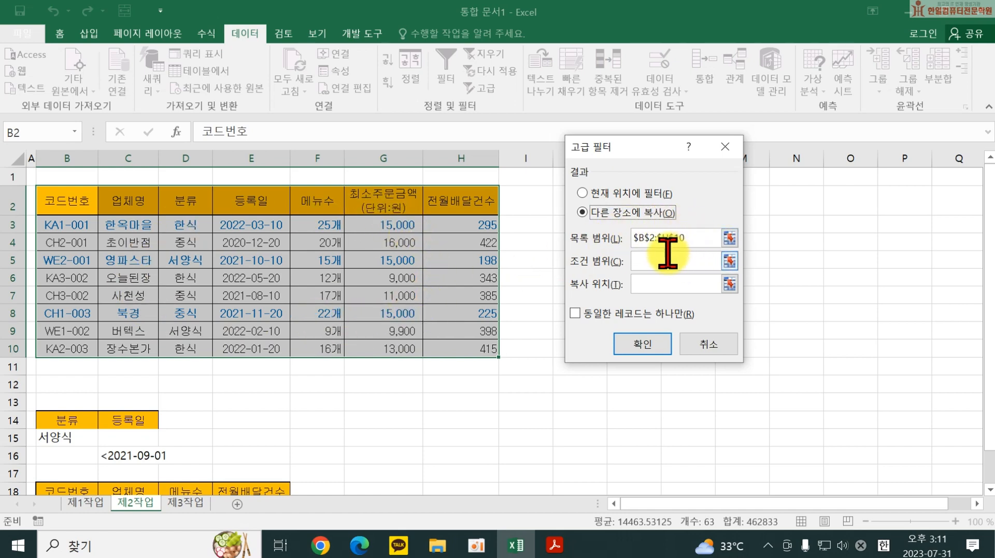
{"action": "left_click_drag", "start_coordinate": [68, 422], "coordinate": [139, 456]}
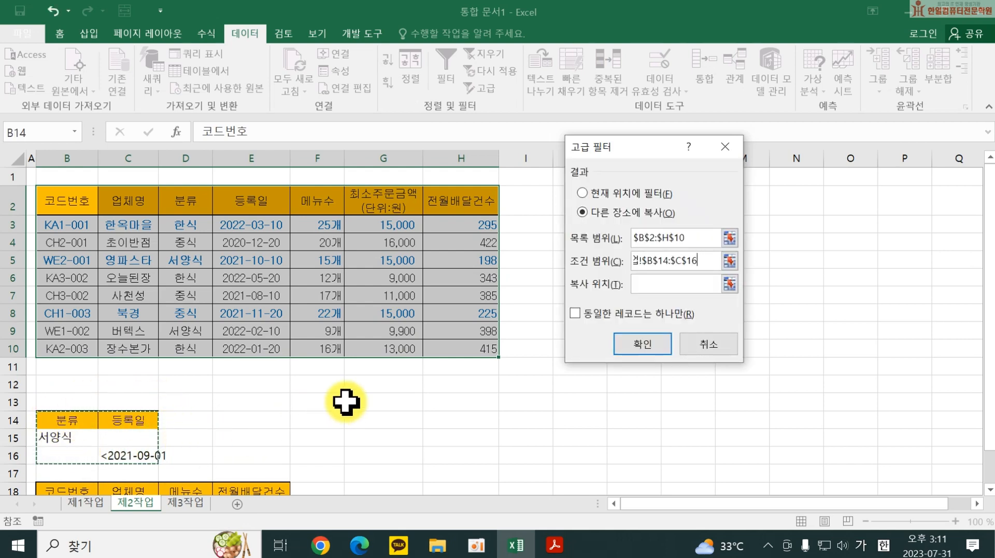
{"action": "left_click", "coordinate": [645, 284]}
{"action": "scroll", "coordinate": [265, 485], "scroll_direction": "down", "scroll_amount": 1}
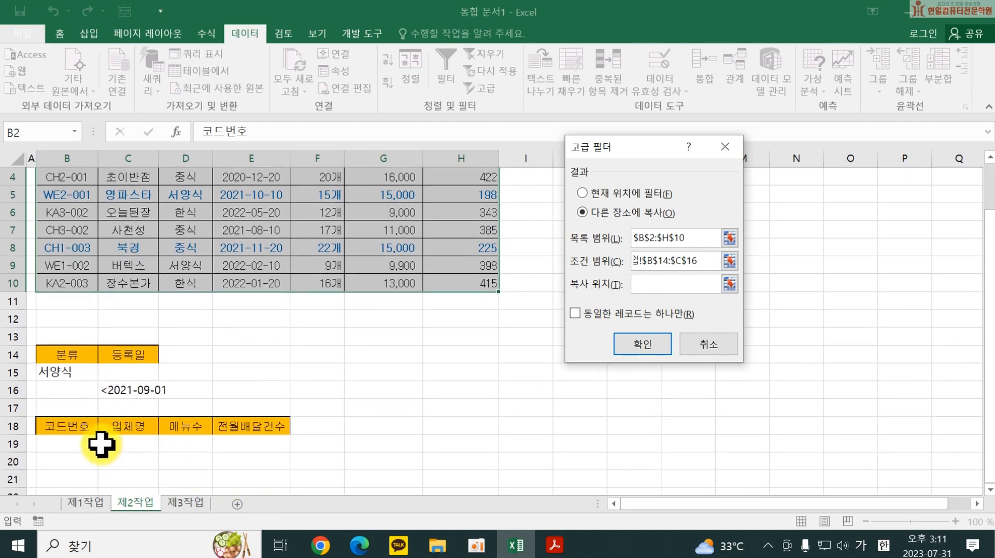
{"action": "left_click_drag", "start_coordinate": [67, 424], "coordinate": [255, 425]}
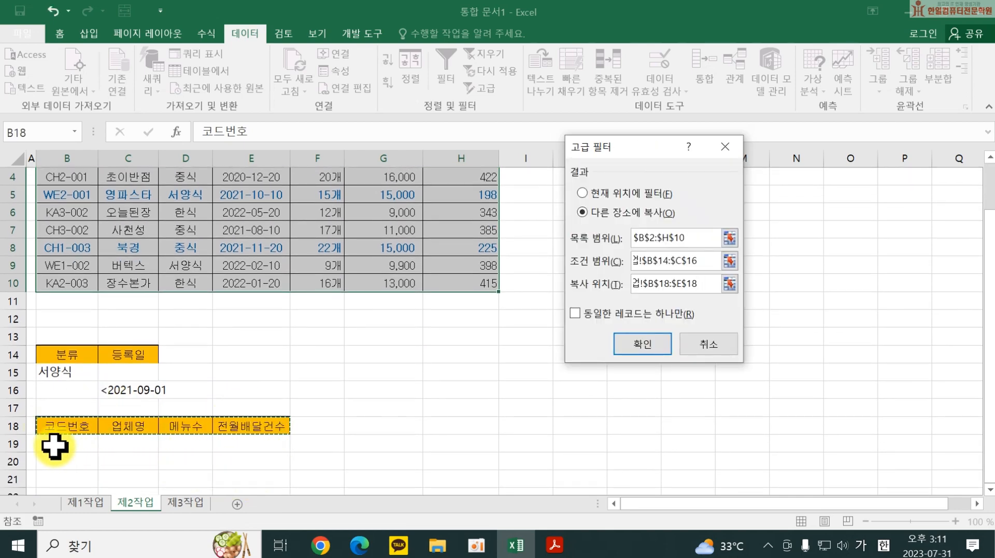
{"action": "left_click", "coordinate": [641, 349]}
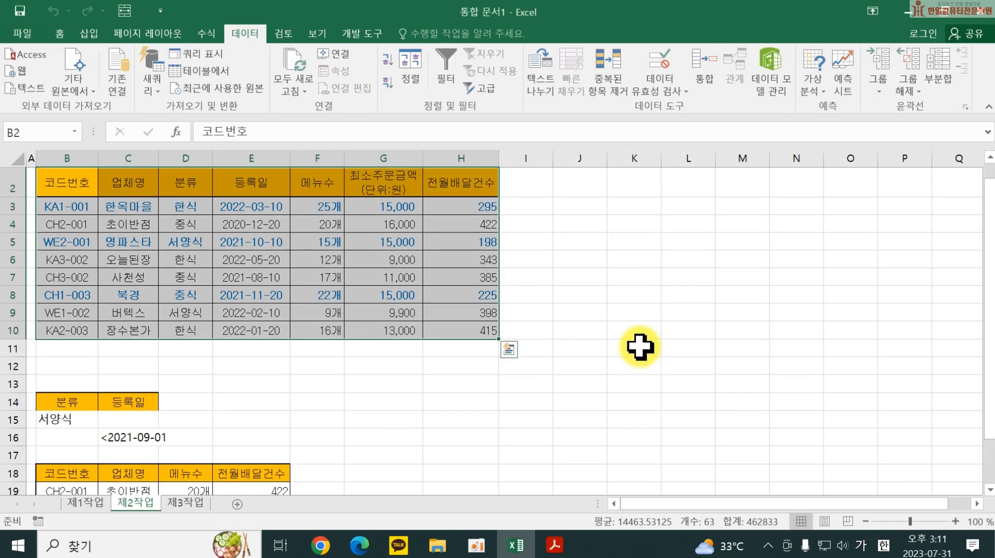
{"action": "scroll", "coordinate": [383, 426], "scroll_direction": "down", "scroll_amount": 1}
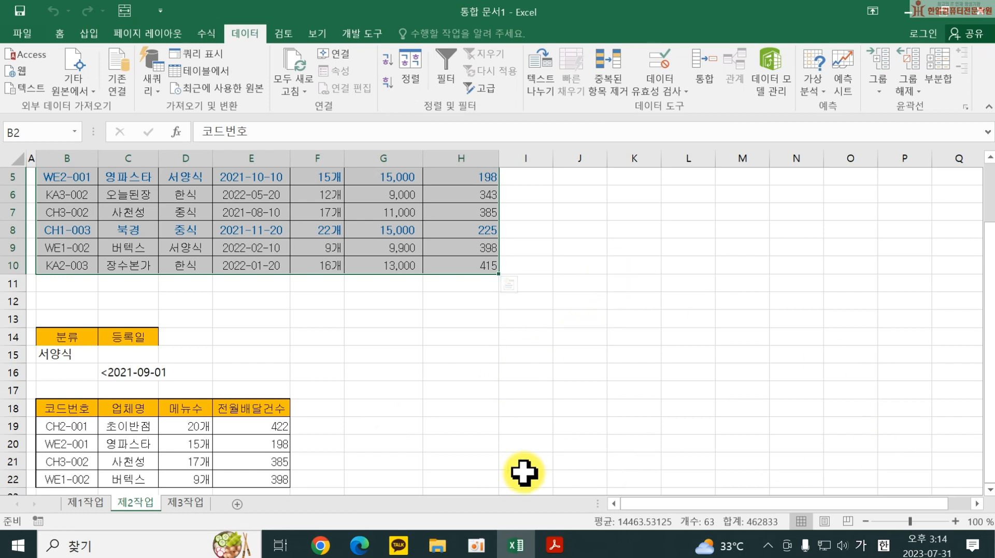
Switch to Acrobat Reader to read the 제2작업 표 서식 instructions in the question paper, and return to Excel.
{"action": "left_click", "coordinate": [550, 542]}
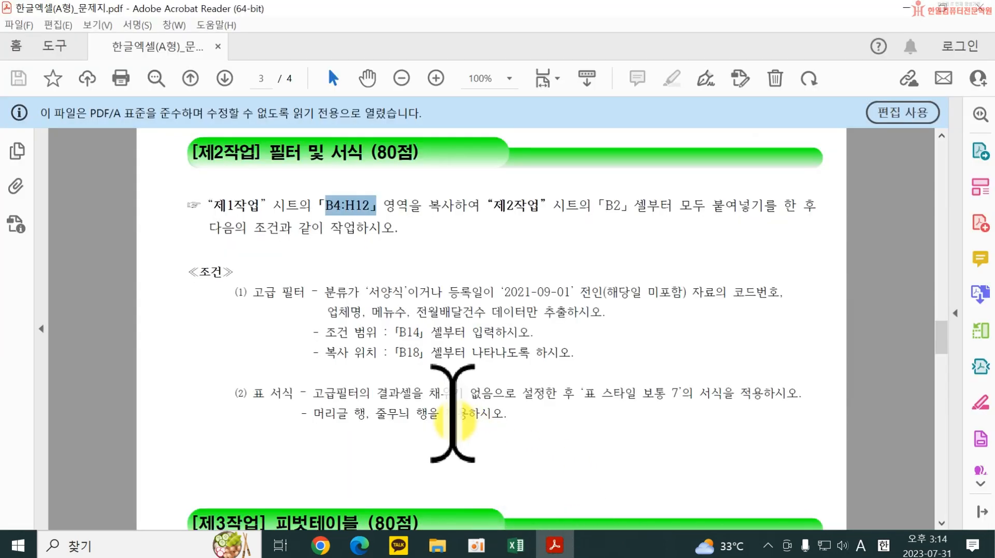
{"action": "left_click_drag", "start_coordinate": [315, 393], "coordinate": [726, 394]}
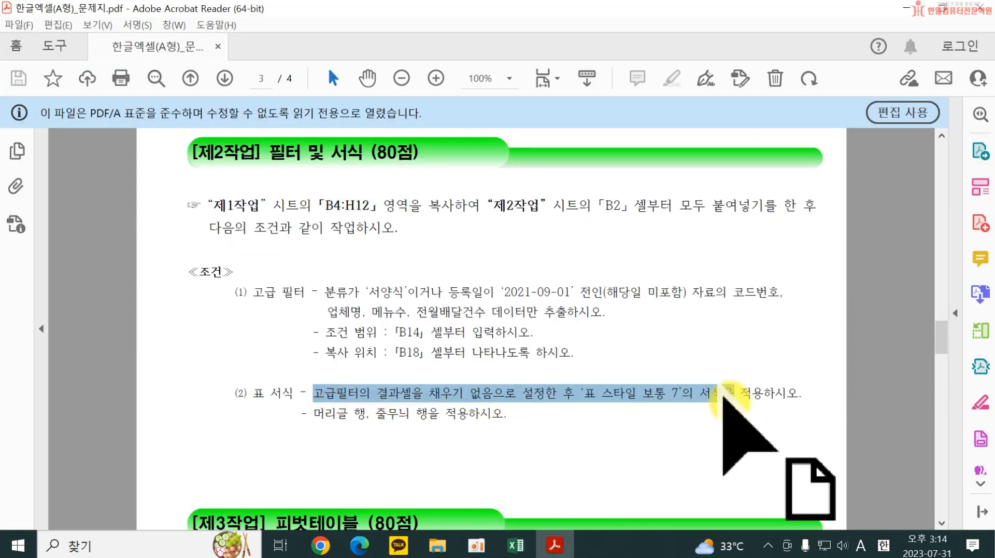
{"action": "left_click", "coordinate": [584, 456]}
{"action": "left_click_drag", "start_coordinate": [313, 413], "coordinate": [518, 413]}
{"action": "left_click", "coordinate": [581, 419]}
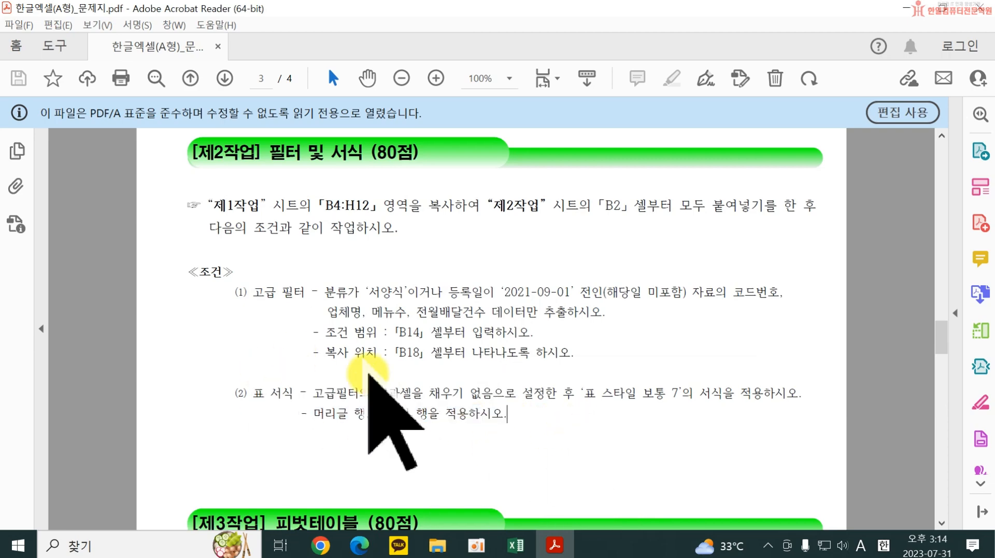
{"action": "left_click", "coordinate": [517, 545]}
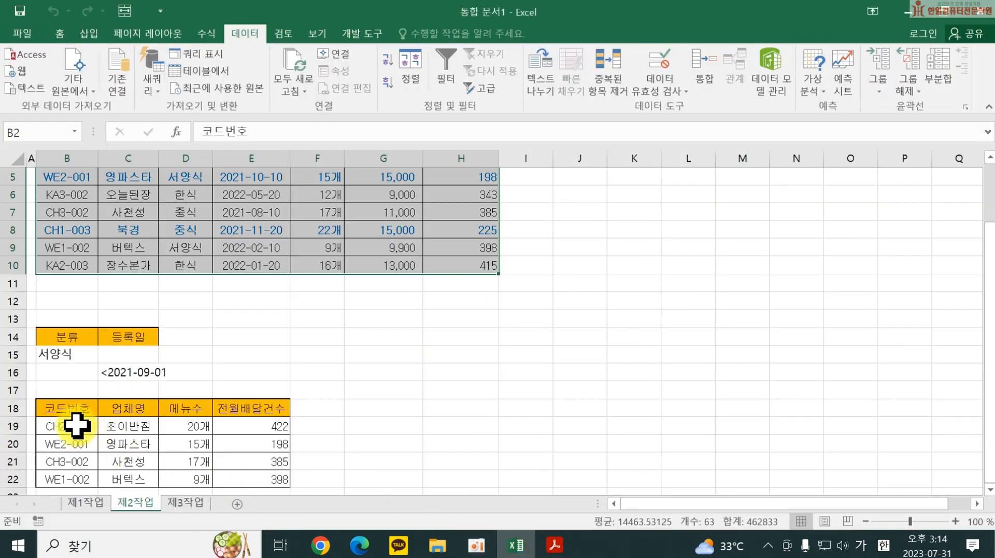
Remove the fill colour from the advanced filter results in B18:E22 (채우기 없음).
{"action": "left_click_drag", "start_coordinate": [72, 409], "coordinate": [272, 477]}
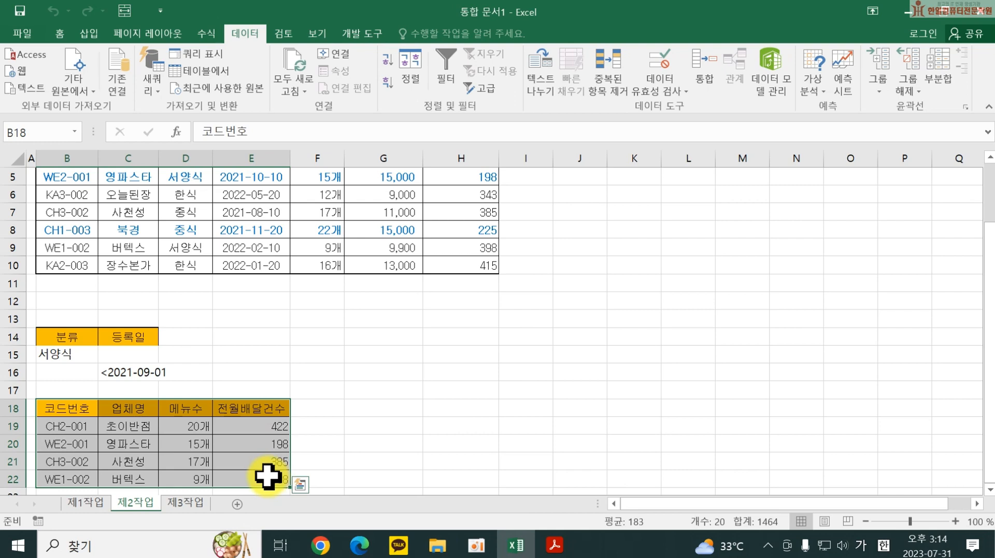
{"action": "left_click", "coordinate": [60, 34]}
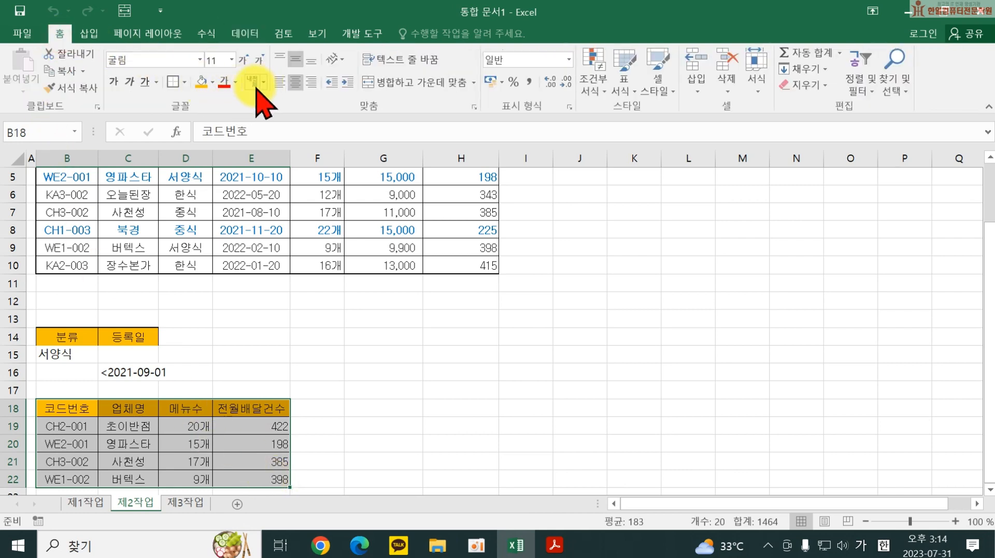
{"action": "left_click", "coordinate": [212, 83]}
{"action": "left_click", "coordinate": [222, 215]}
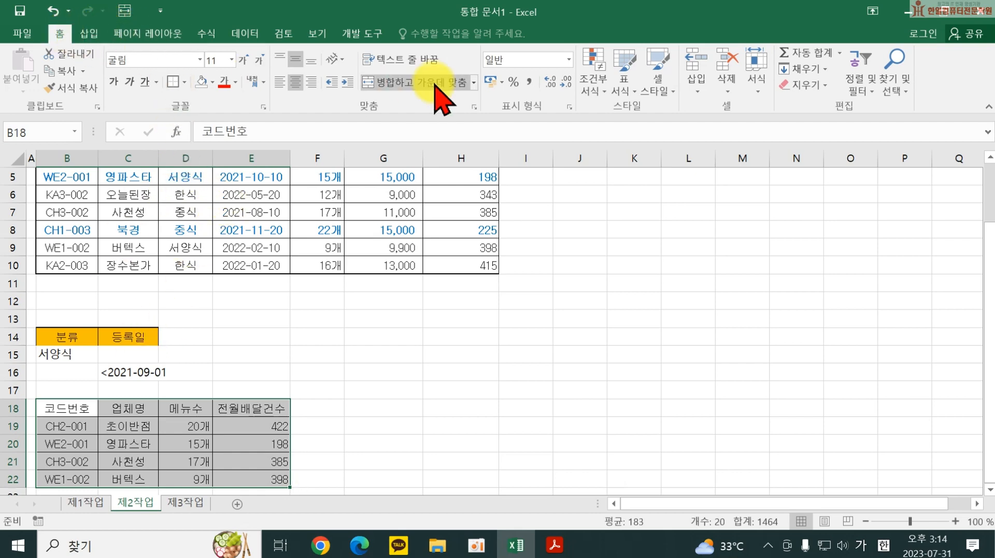
Format B18:E22 as a table in the style 표 스타일 보통 7, with headers included.
{"action": "left_click", "coordinate": [626, 77]}
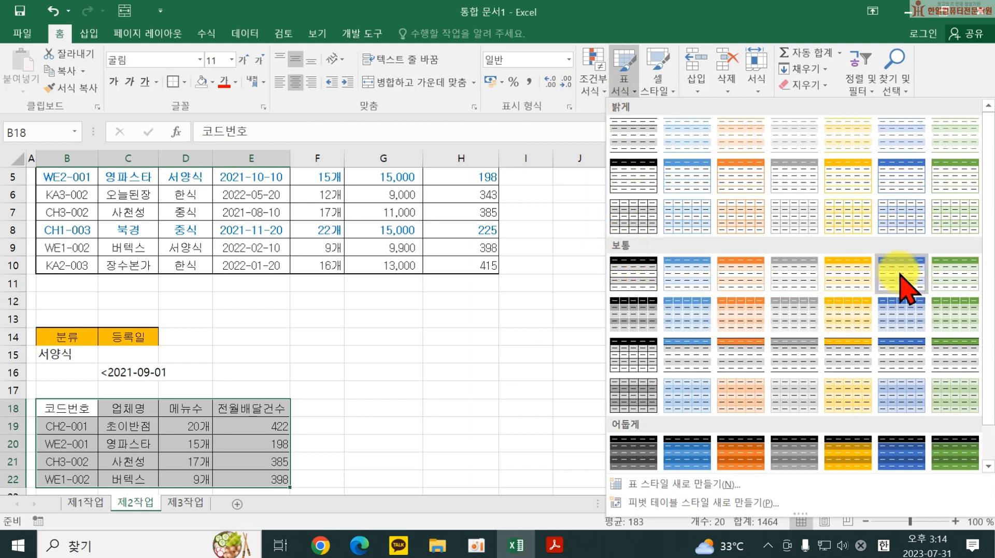
{"action": "left_click", "coordinate": [955, 282]}
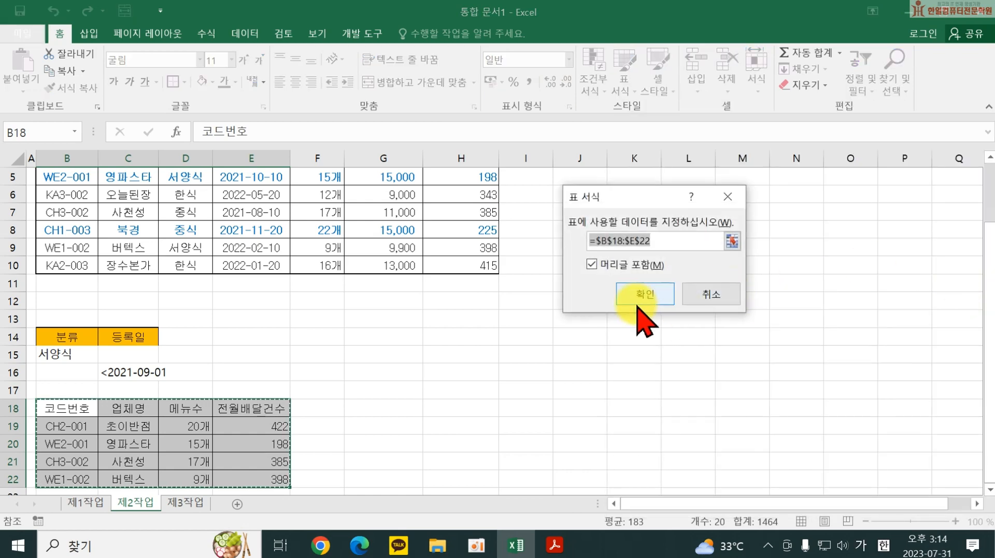
{"action": "left_click", "coordinate": [632, 299]}
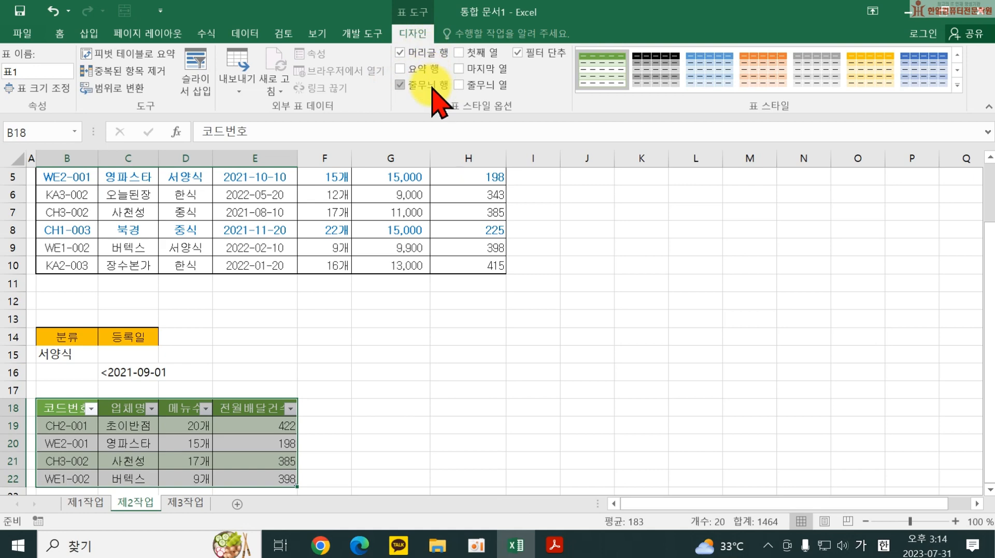
Check the 머리글 행 and 줄무늬 행 requirement in the Acrobat Reader question paper, return to Excel and deselect the table.
{"action": "left_click", "coordinate": [554, 544]}
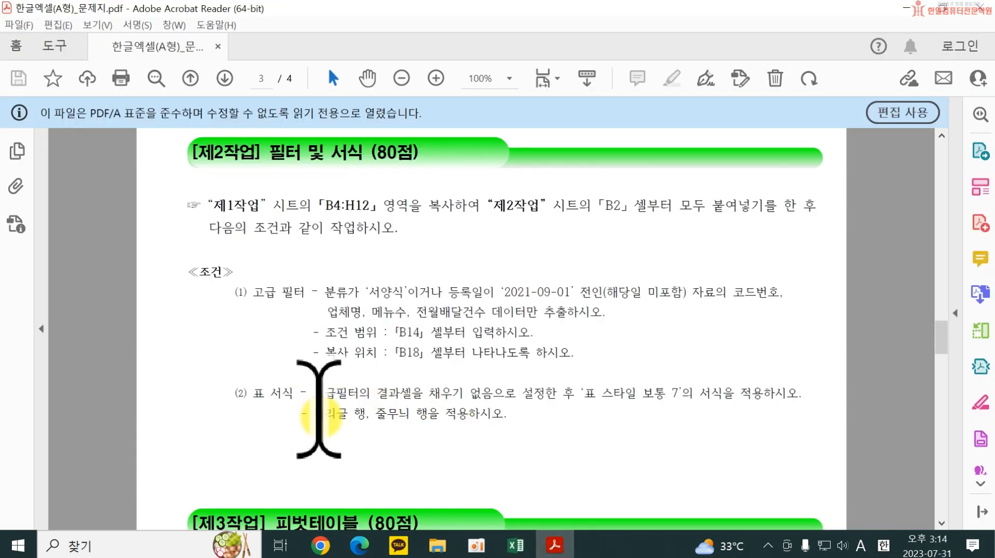
{"action": "left_click_drag", "start_coordinate": [316, 413], "coordinate": [480, 413]}
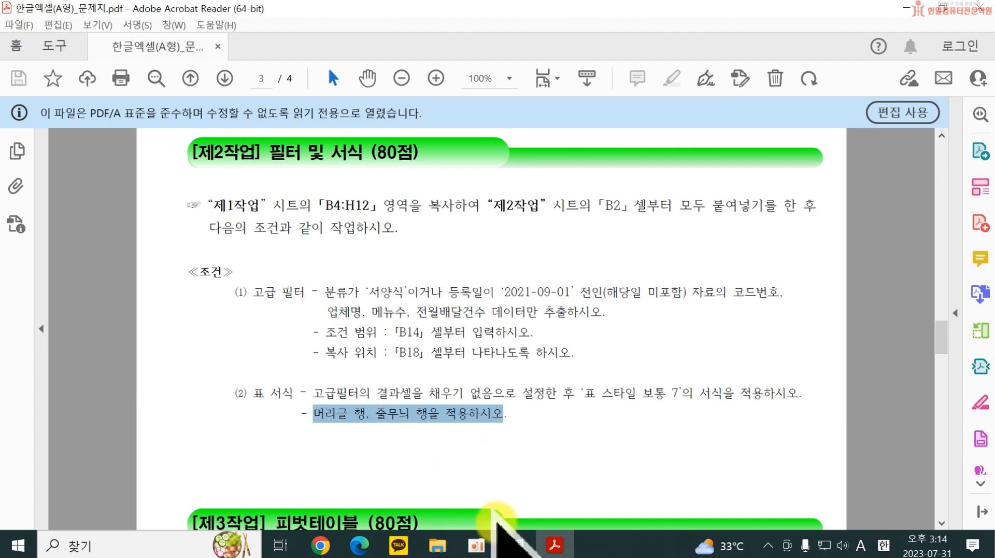
{"action": "left_click", "coordinate": [516, 543]}
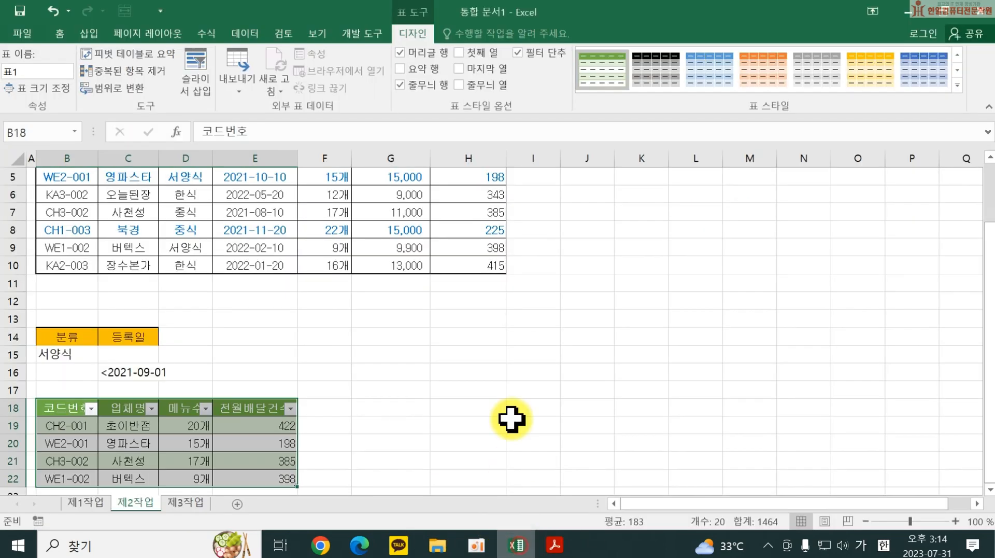
{"action": "left_click", "coordinate": [497, 366]}
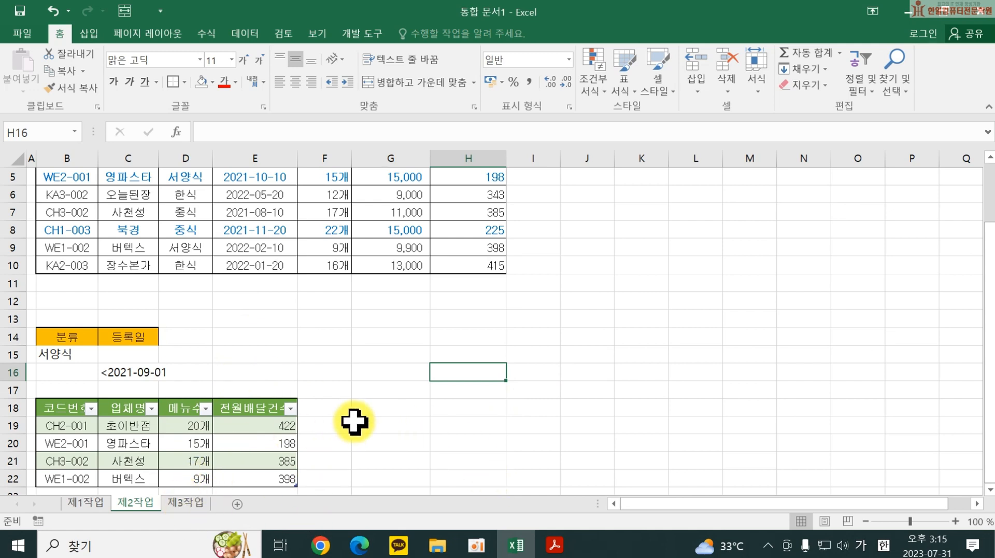
Open the 제3작업 sheet and switch to Acrobat Reader to read the 제3작업 pivot table instructions.
{"action": "left_click", "coordinate": [188, 502]}
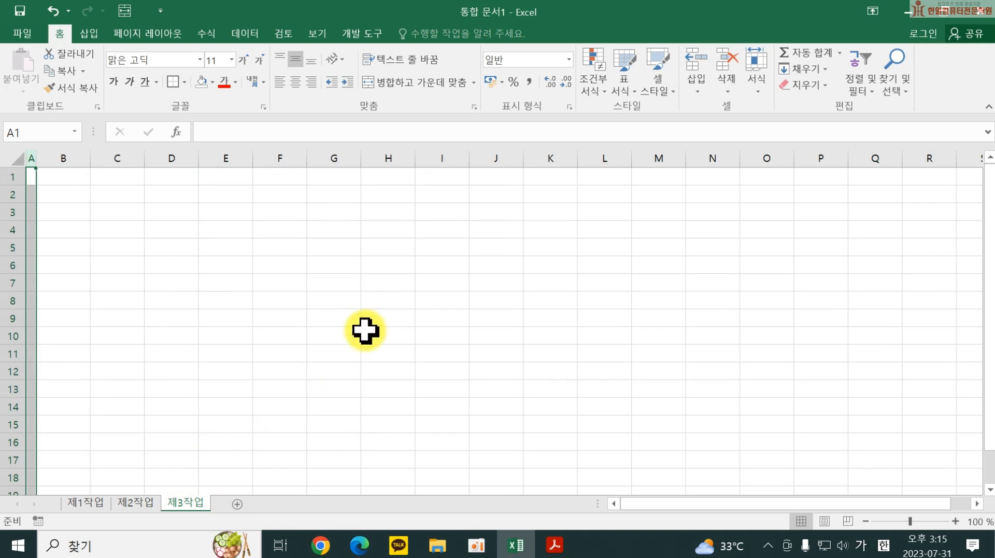
{"action": "left_click", "coordinate": [553, 548]}
{"action": "scroll", "coordinate": [447, 409], "scroll_direction": "down", "scroll_amount": 10}
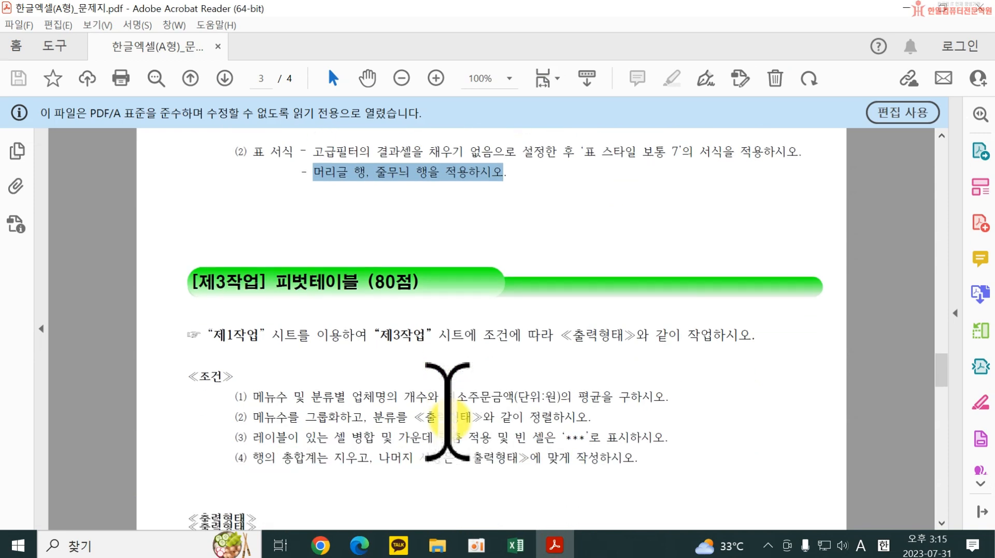
Read the 제3작업 pivot table conditions (1) to (4) and the 출력형태 sample in the question paper.
{"action": "left_click_drag", "start_coordinate": [214, 318], "coordinate": [738, 318]}
{"action": "left_click", "coordinate": [379, 366]}
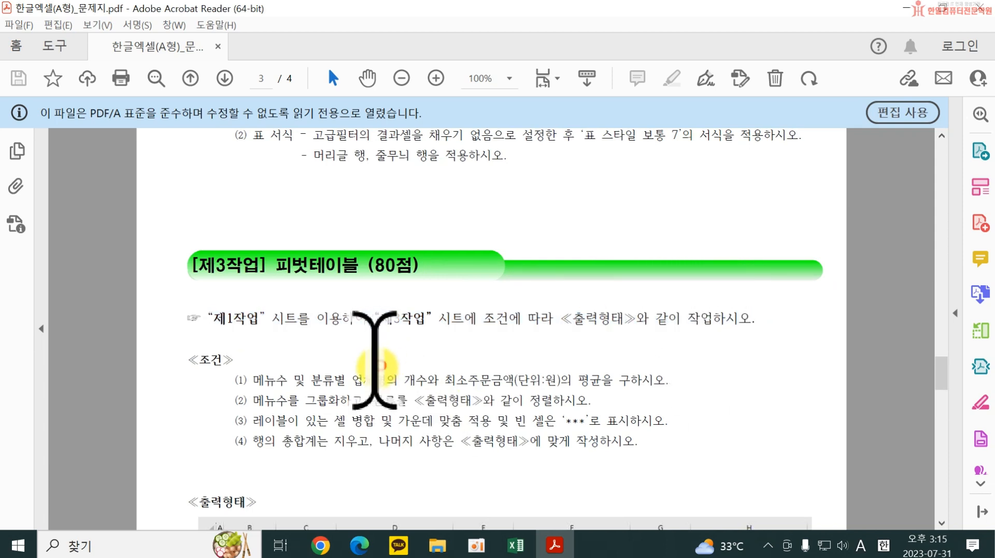
{"action": "left_click_drag", "start_coordinate": [259, 381], "coordinate": [678, 386]}
{"action": "left_click", "coordinate": [398, 424]}
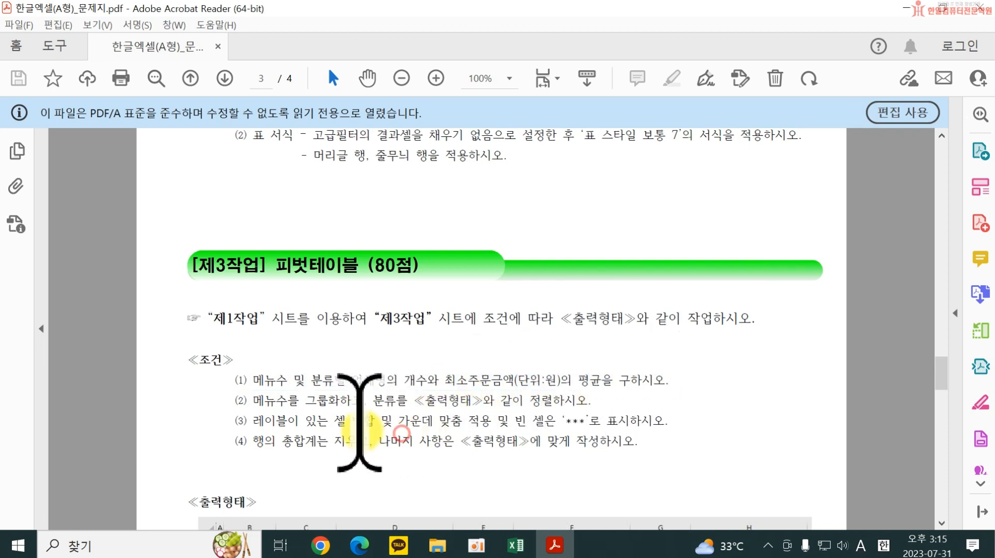
{"action": "left_click_drag", "start_coordinate": [310, 408], "coordinate": [610, 429]}
{"action": "left_click", "coordinate": [617, 412]}
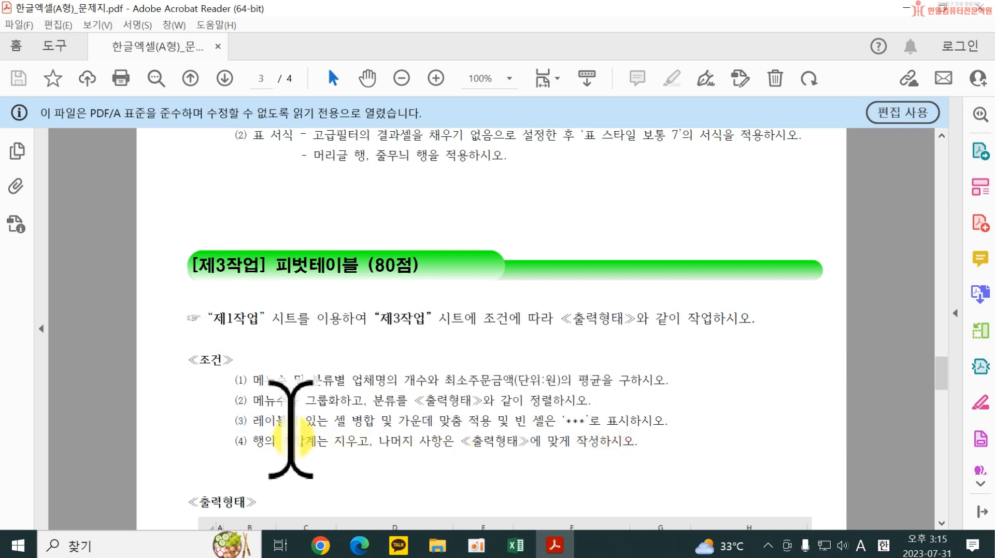
{"action": "left_click_drag", "start_coordinate": [252, 420], "coordinate": [677, 415]}
{"action": "left_click_drag", "start_coordinate": [252, 440], "coordinate": [651, 437]}
{"action": "scroll", "coordinate": [651, 436], "scroll_direction": "down", "scroll_amount": 3}
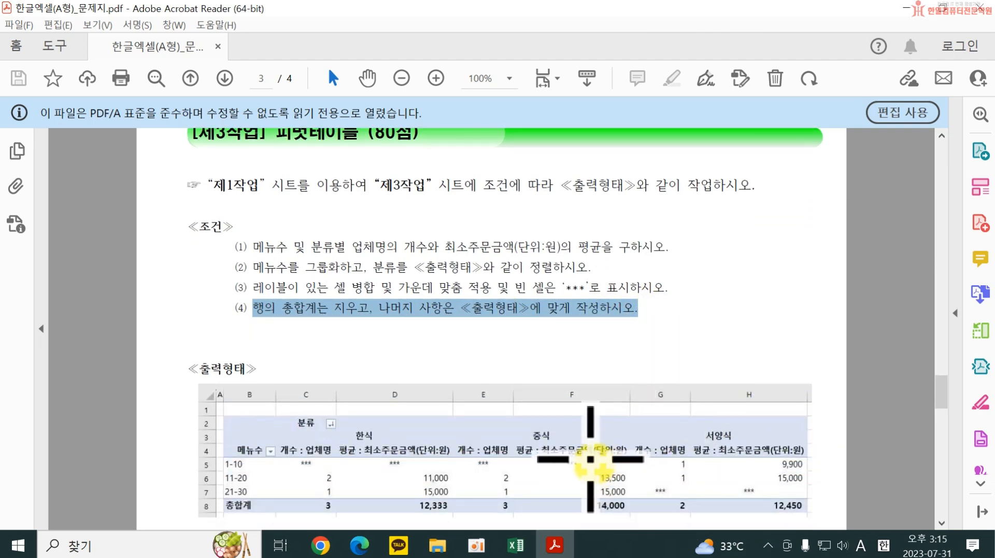
{"action": "left_click", "coordinate": [766, 309]}
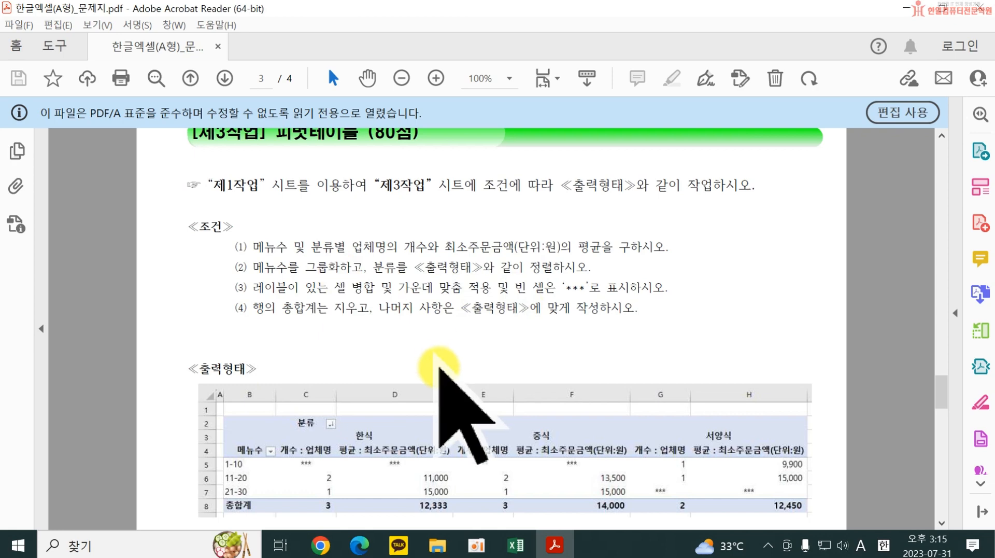
Switch to Excel and create a pivot table from 제1작업 range B4:H12, placed on the existing 제3작업 sheet at B2.
{"action": "left_click", "coordinate": [553, 547]}
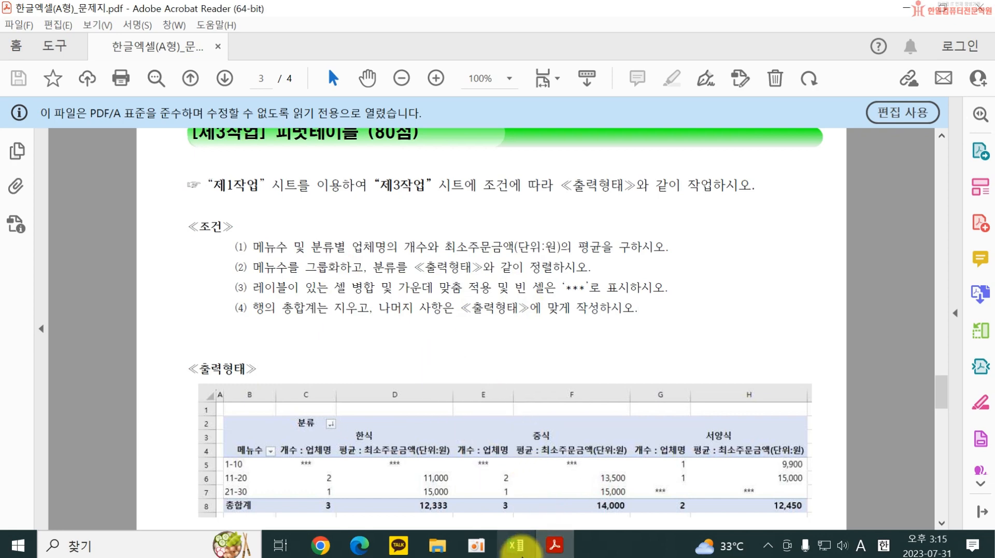
{"action": "left_click", "coordinate": [87, 503]}
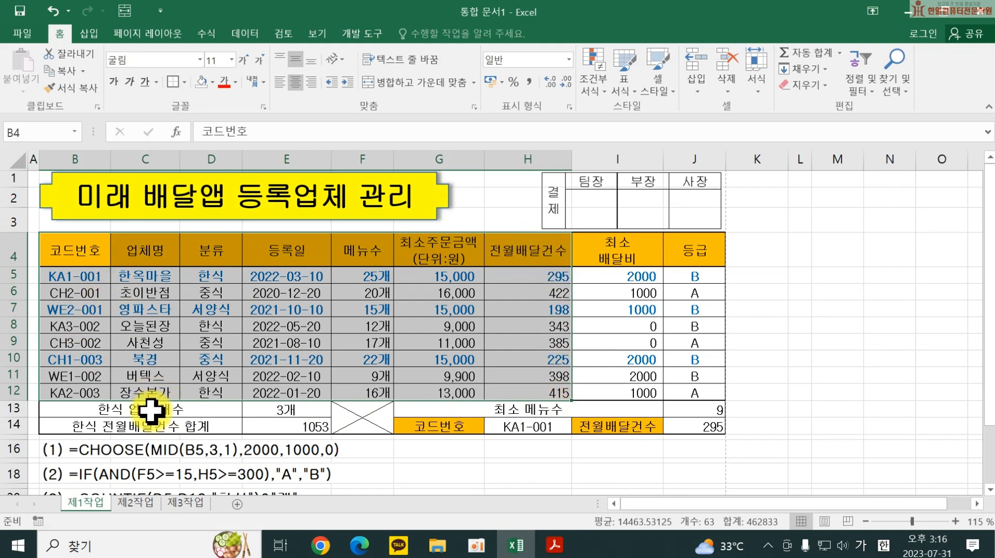
{"action": "left_click", "coordinate": [87, 34]}
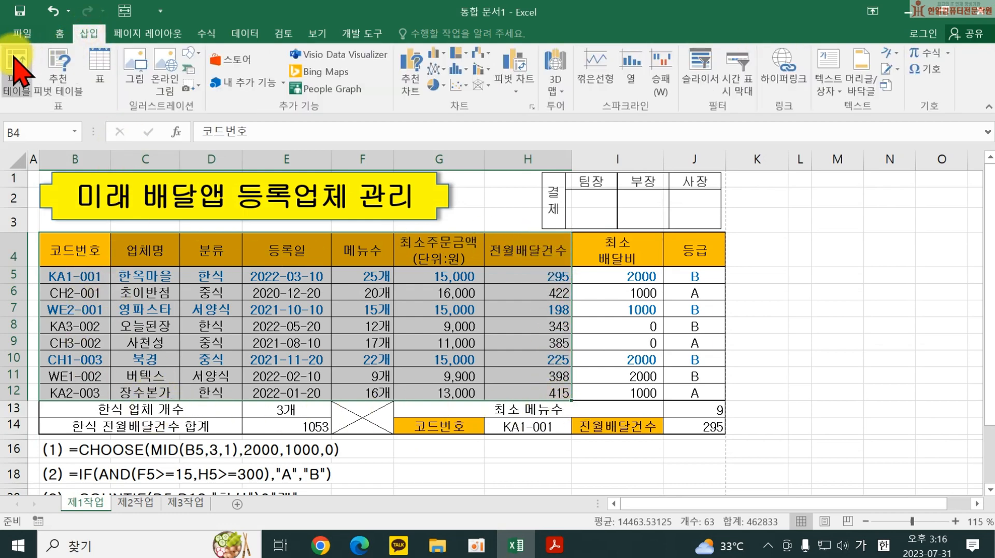
{"action": "left_click", "coordinate": [14, 64]}
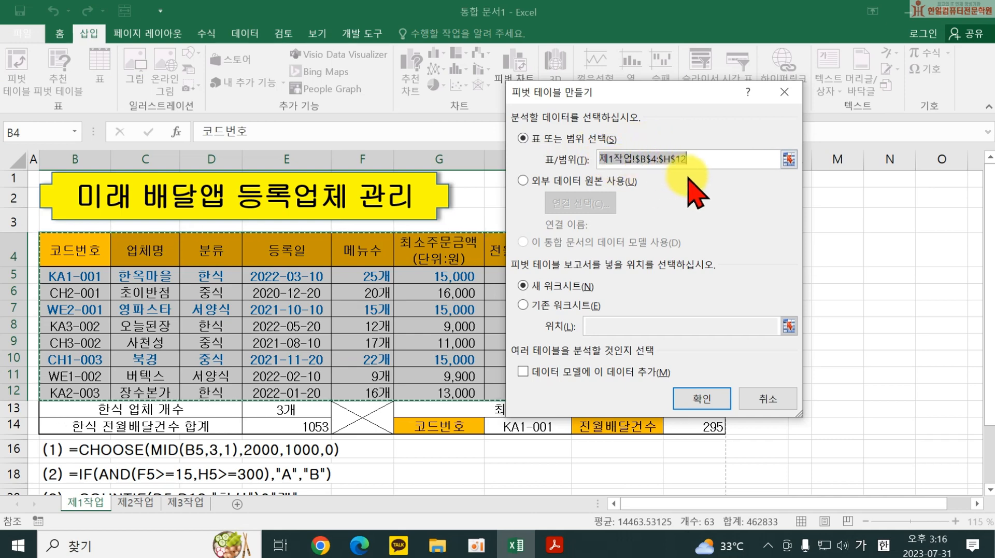
{"action": "left_click", "coordinate": [524, 306]}
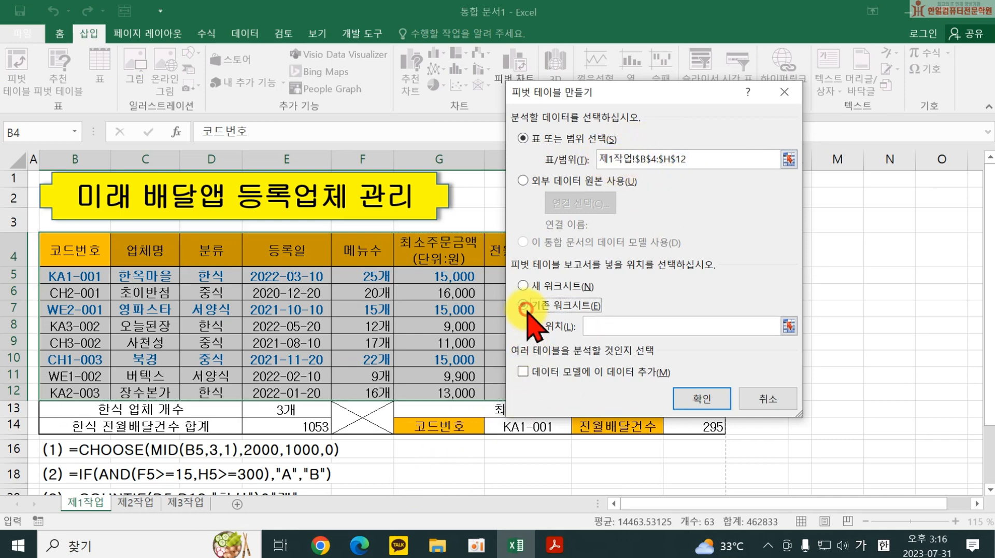
{"action": "left_click", "coordinate": [185, 502]}
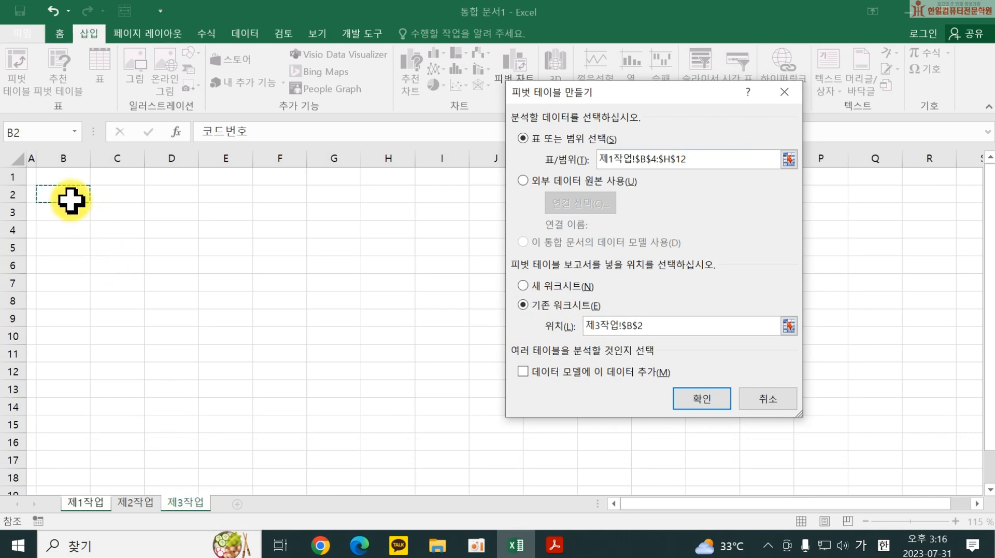
{"action": "left_click", "coordinate": [698, 406]}
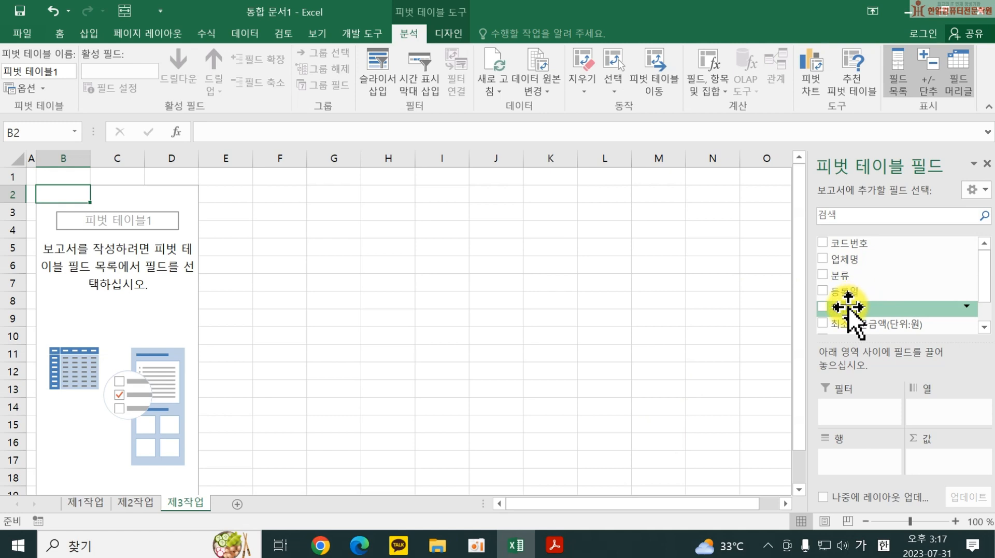
Assign 메뉴수 to the pivot table's rows, 분류 to its columns, and 업체명 and 최소주문금액(단위:원) to its values.
{"action": "left_click_drag", "start_coordinate": [848, 306], "coordinate": [839, 464]}
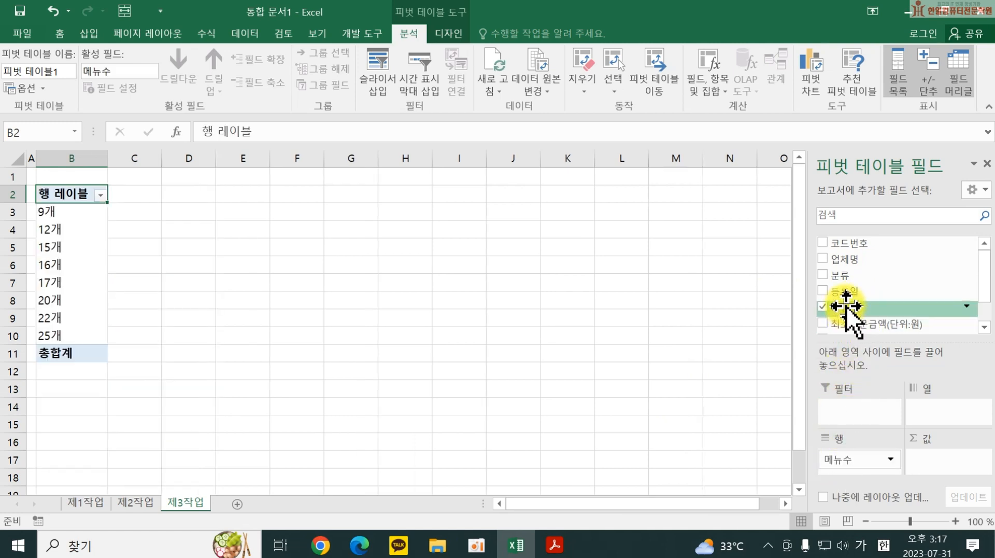
{"action": "left_click_drag", "start_coordinate": [842, 273], "coordinate": [938, 406]}
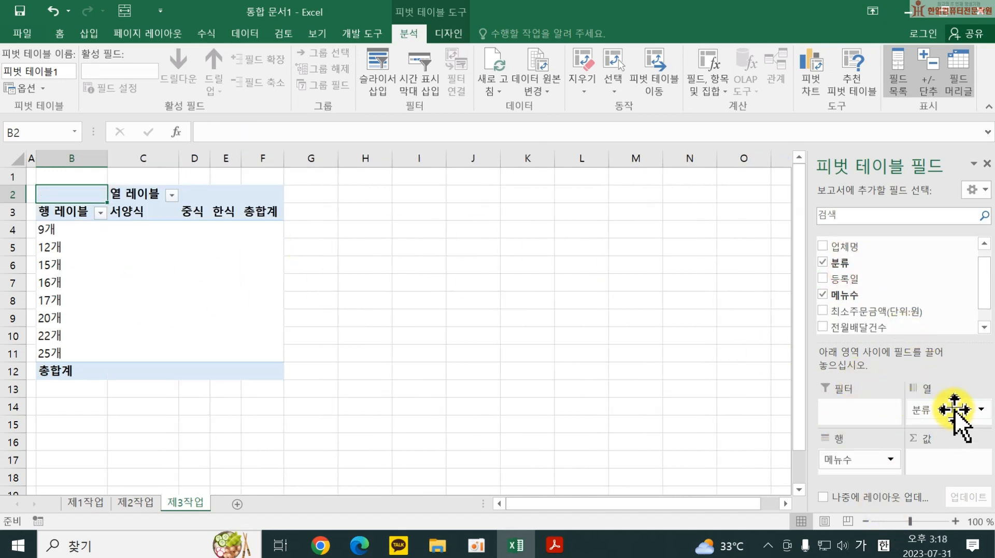
{"action": "left_click_drag", "start_coordinate": [847, 248], "coordinate": [918, 459]}
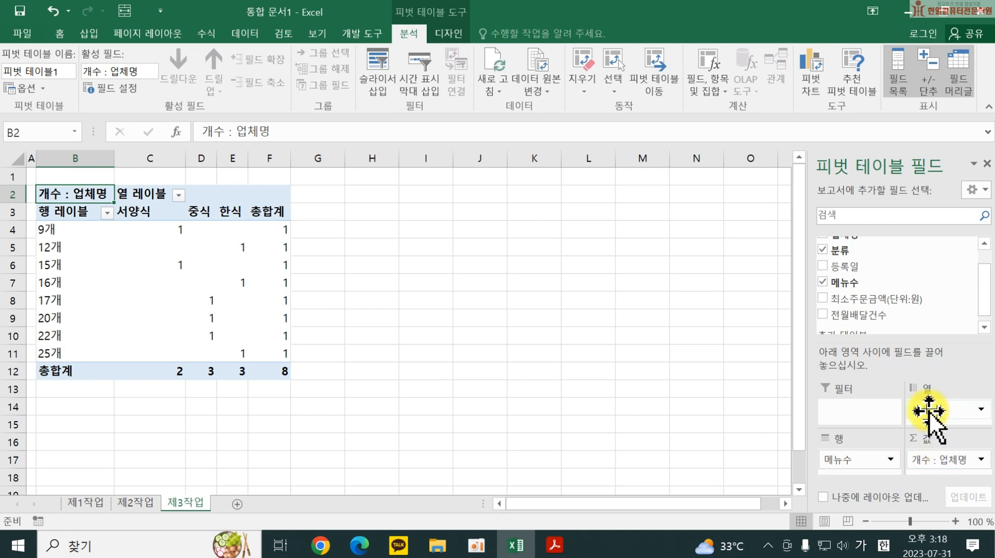
{"action": "left_click_drag", "start_coordinate": [844, 299], "coordinate": [956, 461]}
{"action": "scroll", "coordinate": [956, 462], "scroll_direction": "down", "scroll_amount": 3}
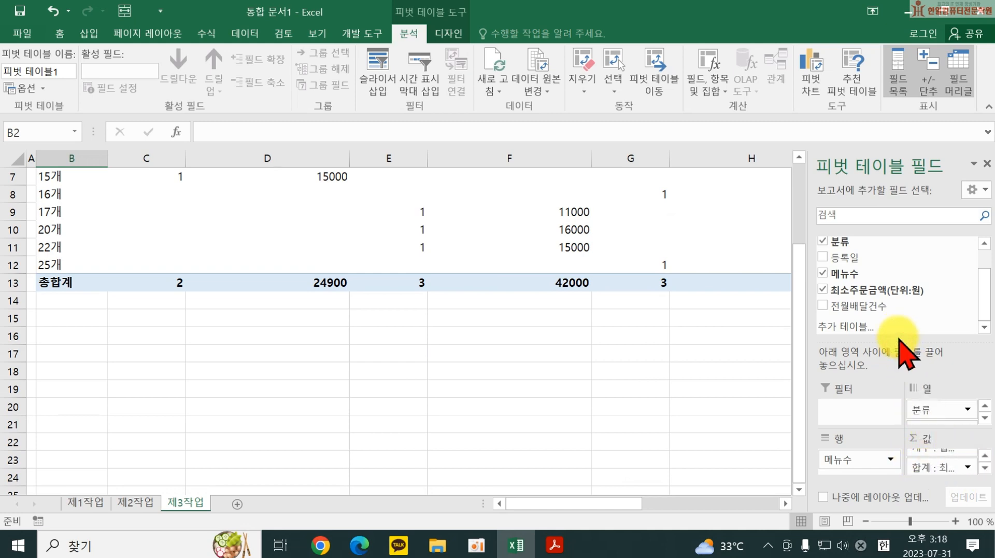
Change the summary calculation of the 최소주문금액(단위:원) value field to 평균.
{"action": "left_click_drag", "start_coordinate": [899, 343], "coordinate": [899, 289]}
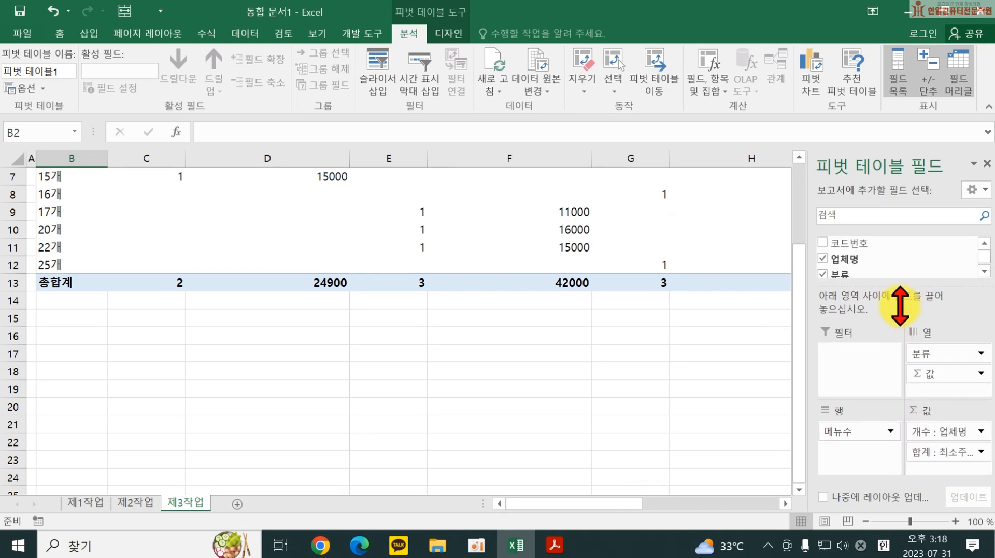
{"action": "left_click", "coordinate": [920, 454]}
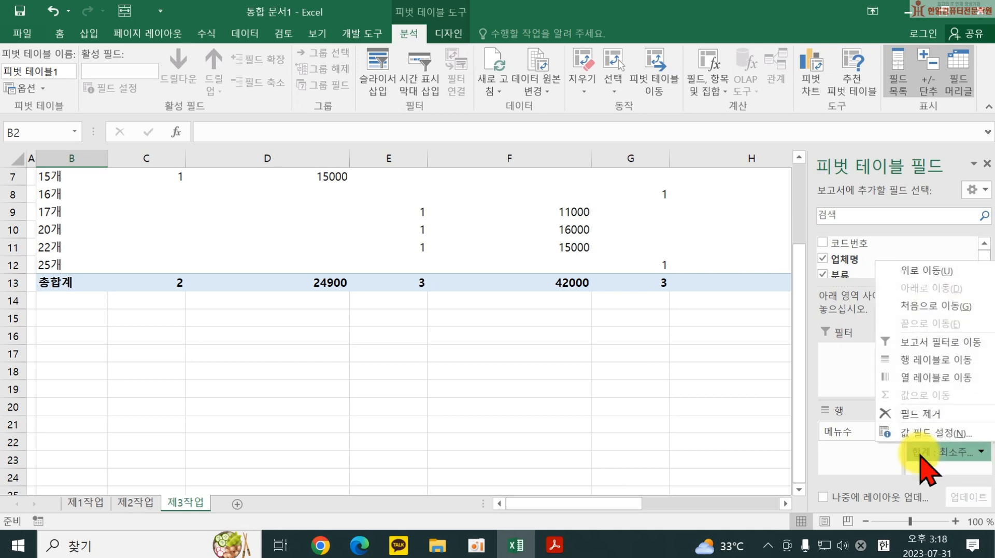
{"action": "left_click", "coordinate": [920, 432]}
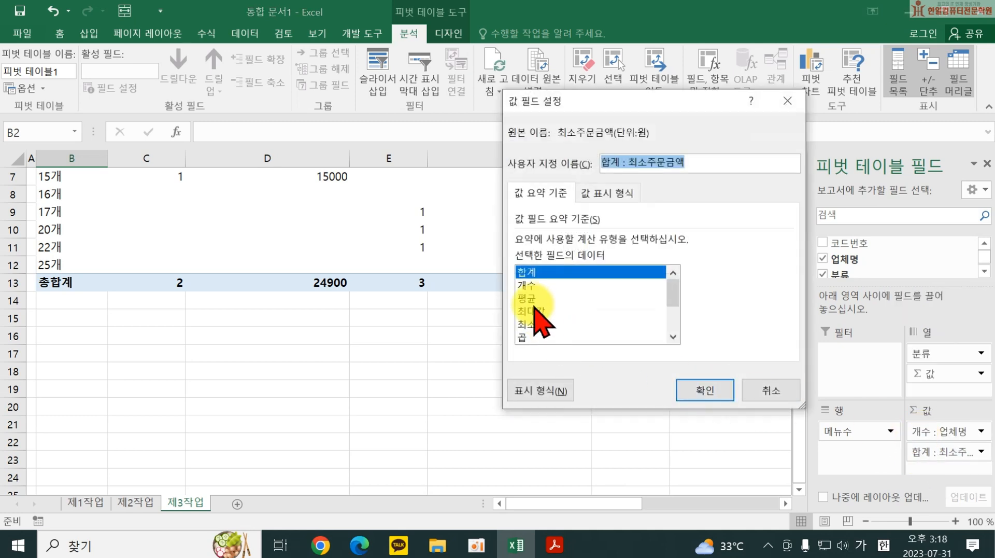
{"action": "left_click", "coordinate": [534, 298]}
{"action": "left_click", "coordinate": [705, 392]}
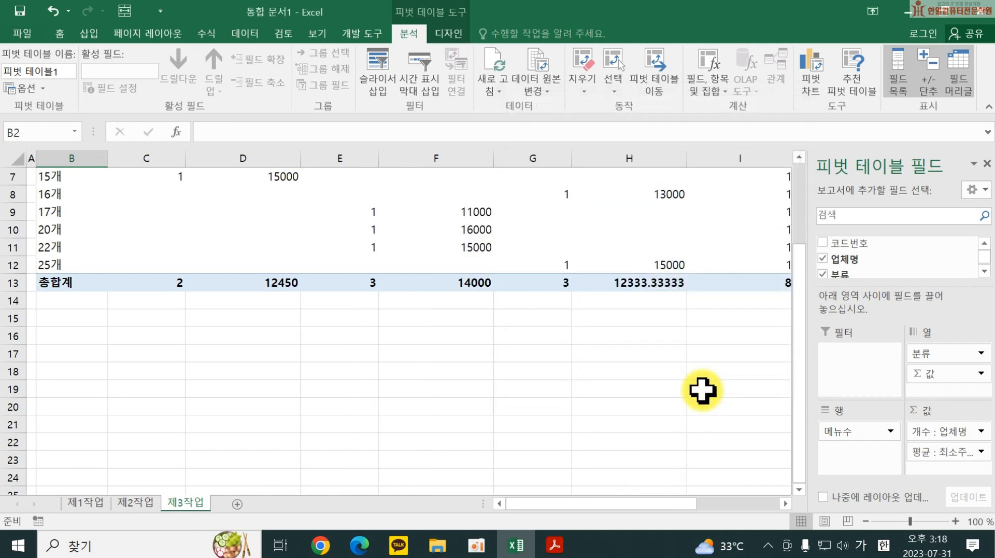
{"action": "scroll", "coordinate": [377, 377], "scroll_direction": "up", "scroll_amount": 2}
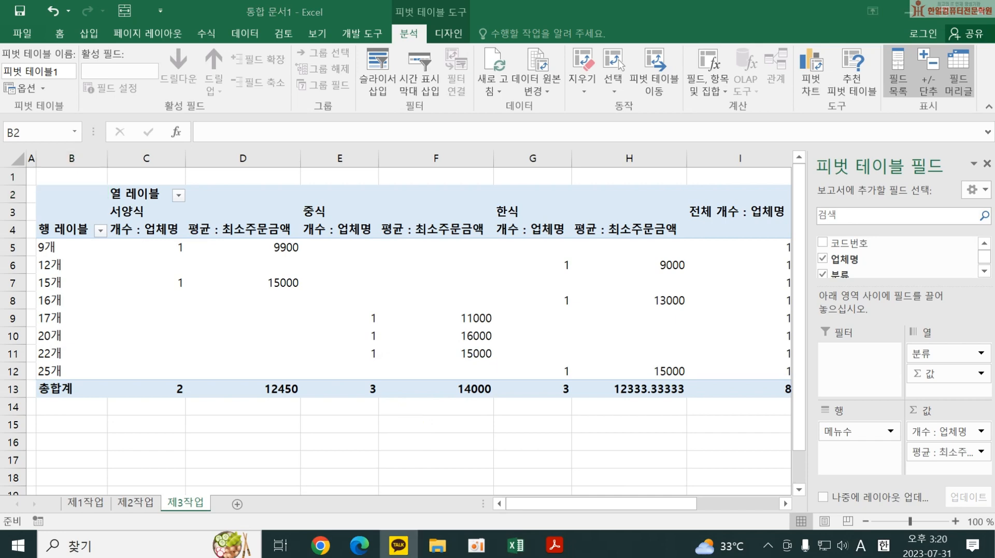
Check condition (2) on grouping 메뉴수 and sorting 분류 in the Acrobat Reader question paper, and return to Excel.
{"action": "left_click", "coordinate": [554, 544]}
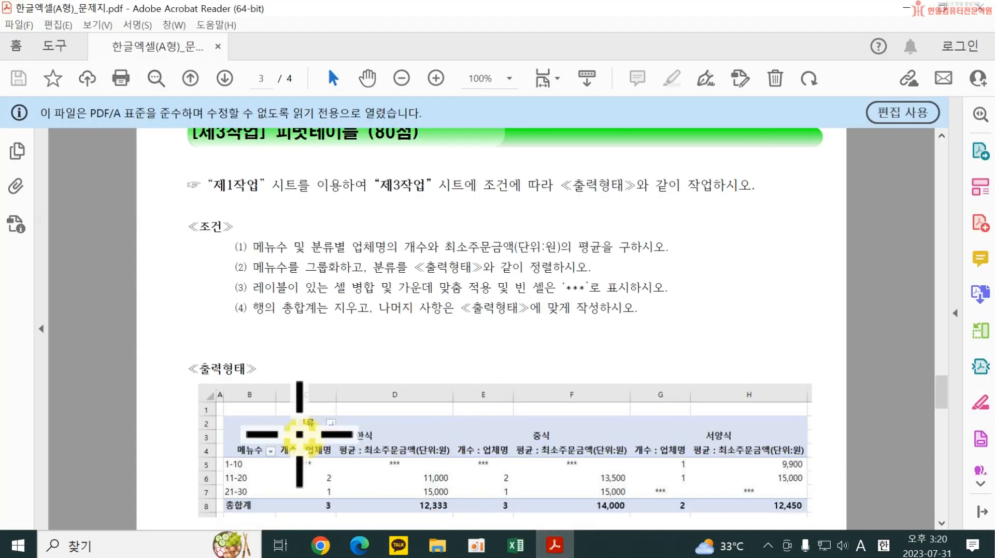
{"action": "left_click_drag", "start_coordinate": [252, 267], "coordinate": [571, 266]}
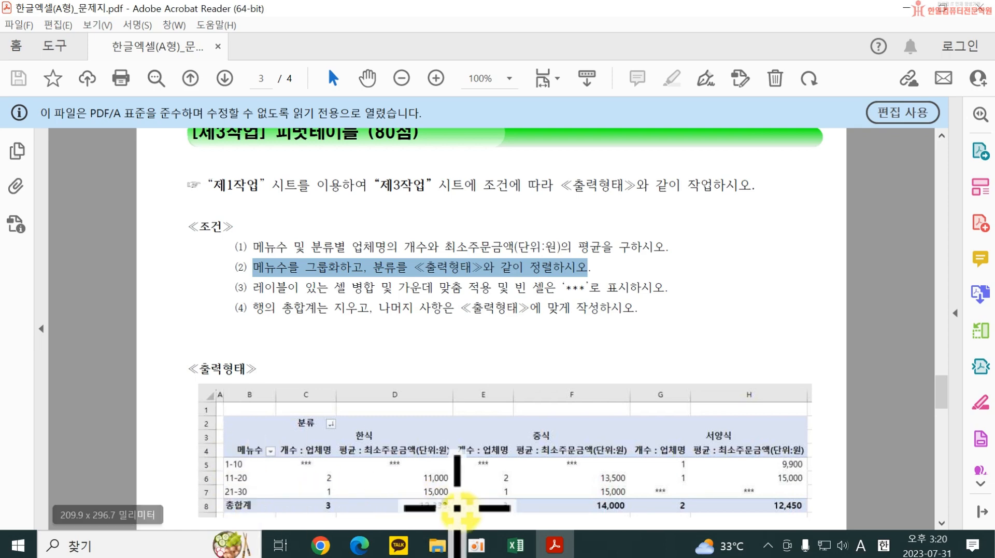
{"action": "left_click", "coordinate": [516, 545]}
Group the 메뉴수 row labels with start 1, end 30 and an interval of 10.
{"action": "left_click", "coordinate": [67, 300]}
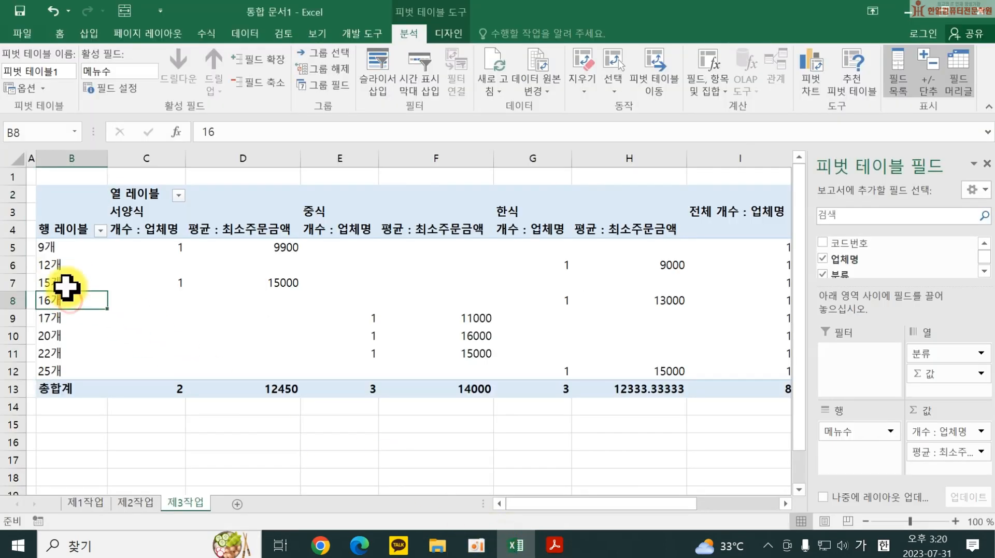
{"action": "right_click", "coordinate": [66, 301]}
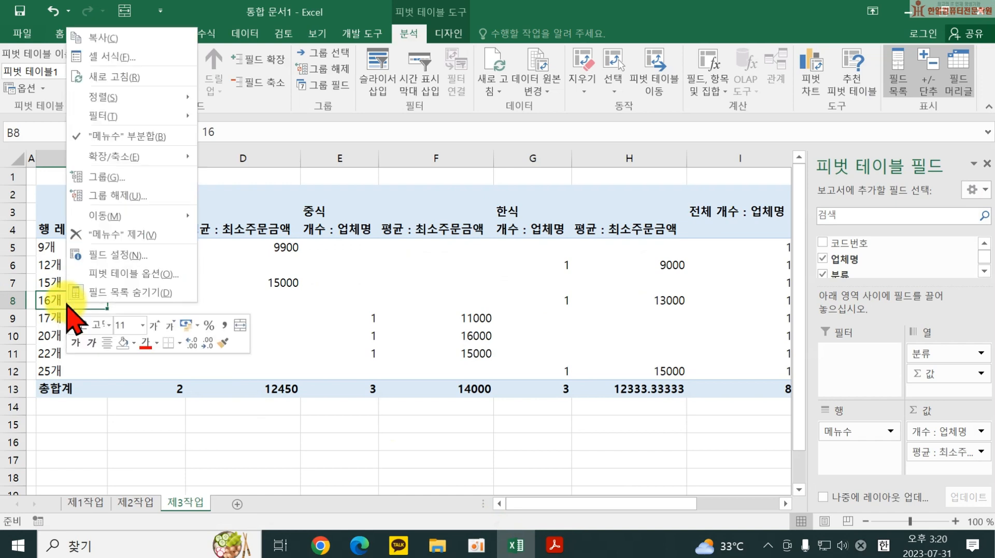
{"action": "left_click", "coordinate": [118, 177]}
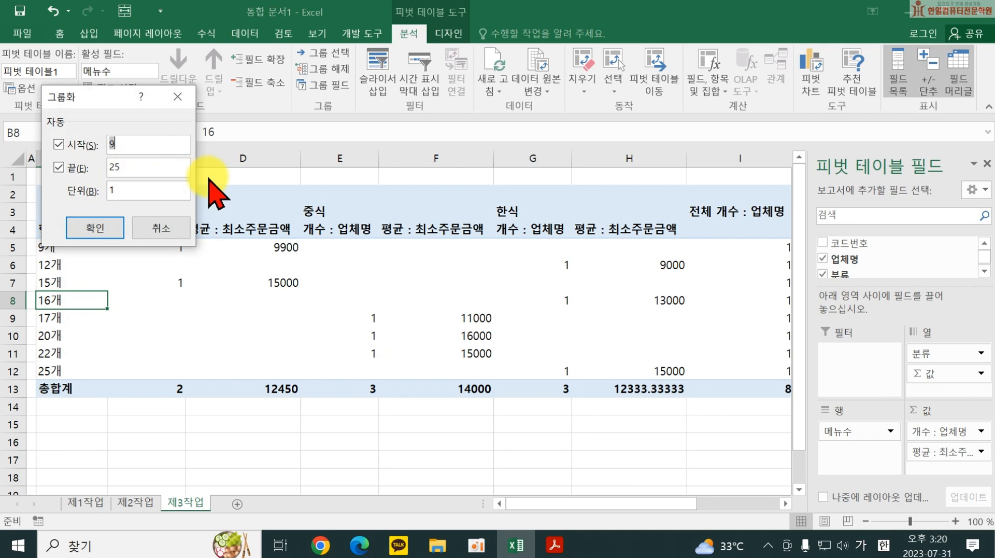
{"action": "left_click_drag", "start_coordinate": [129, 169], "coordinate": [73, 168]}
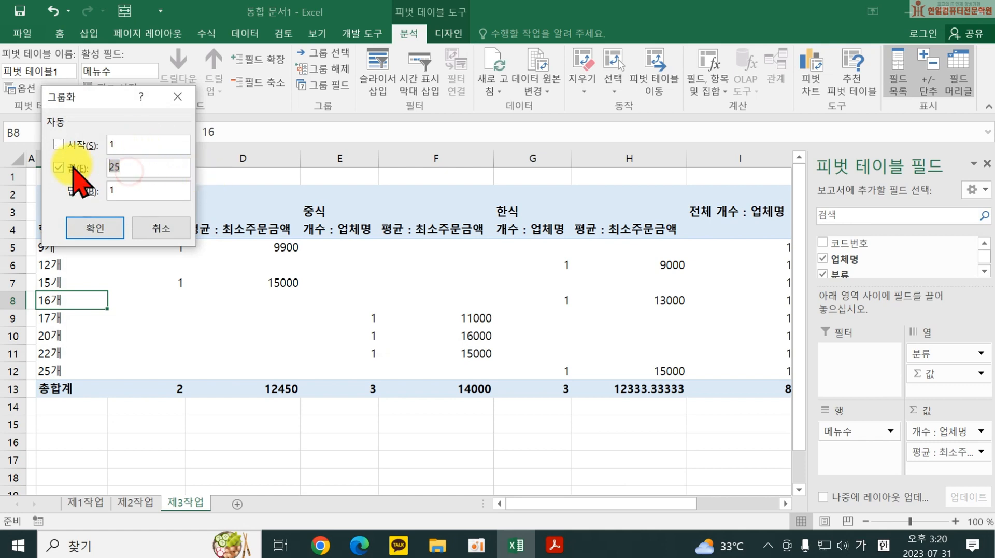
{"action": "left_click", "coordinate": [137, 188]}
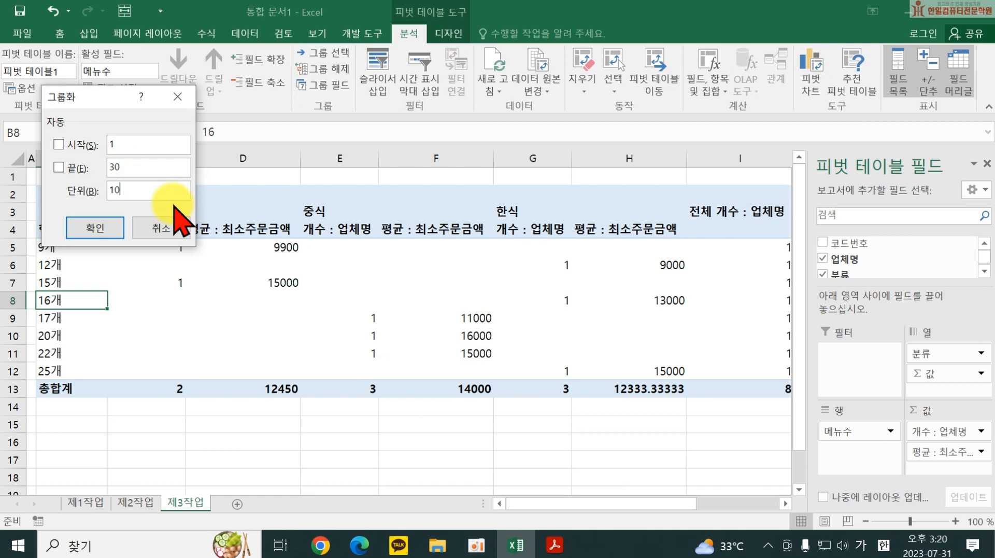
{"action": "left_click", "coordinate": [94, 227]}
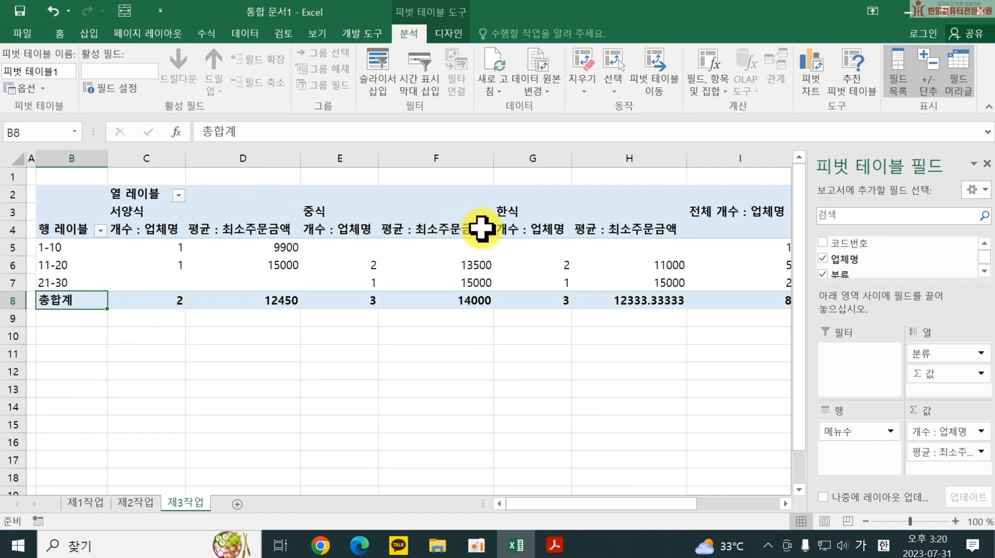
Sort the pivot table's 분류 column labels in descending text order.
{"action": "left_click", "coordinate": [178, 195]}
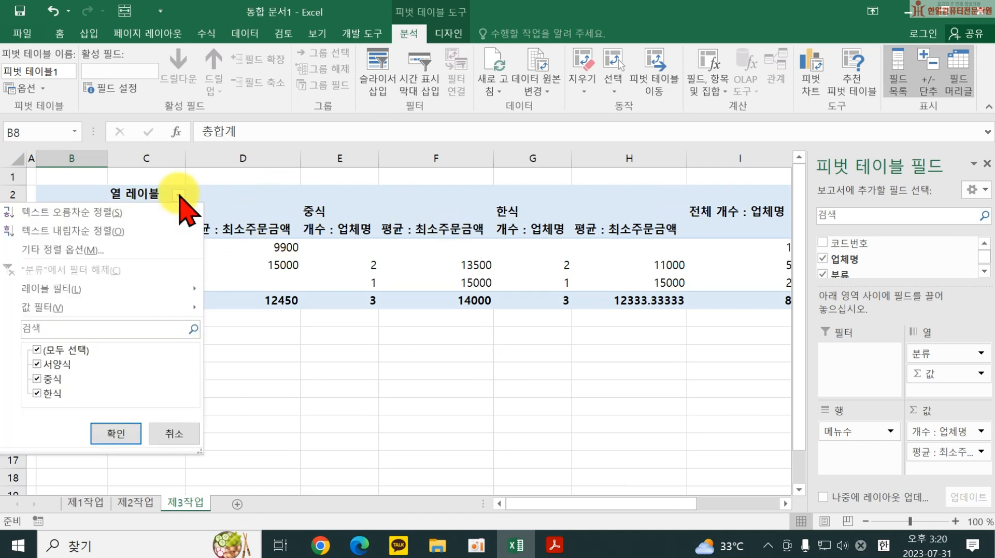
{"action": "left_click", "coordinate": [133, 218]}
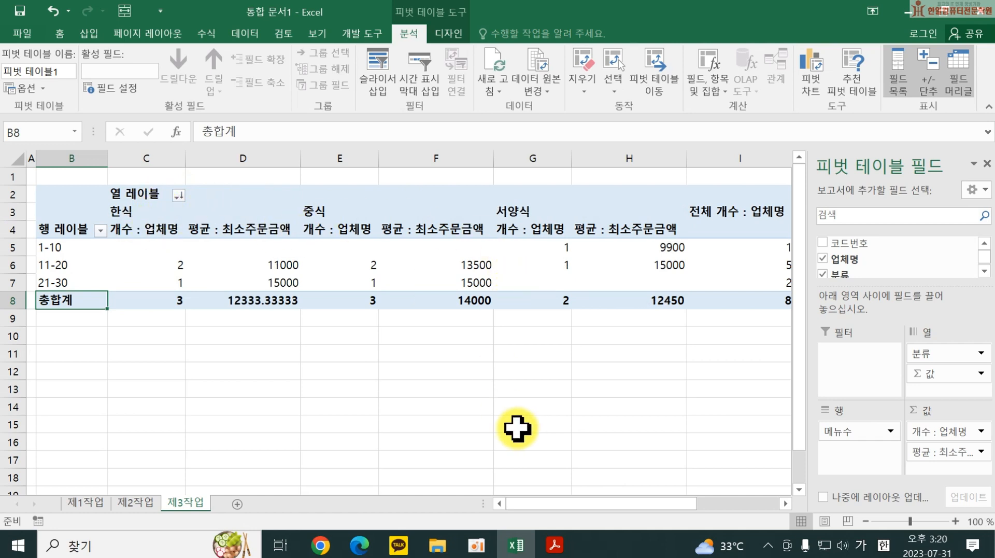
{"action": "left_click", "coordinate": [337, 353]}
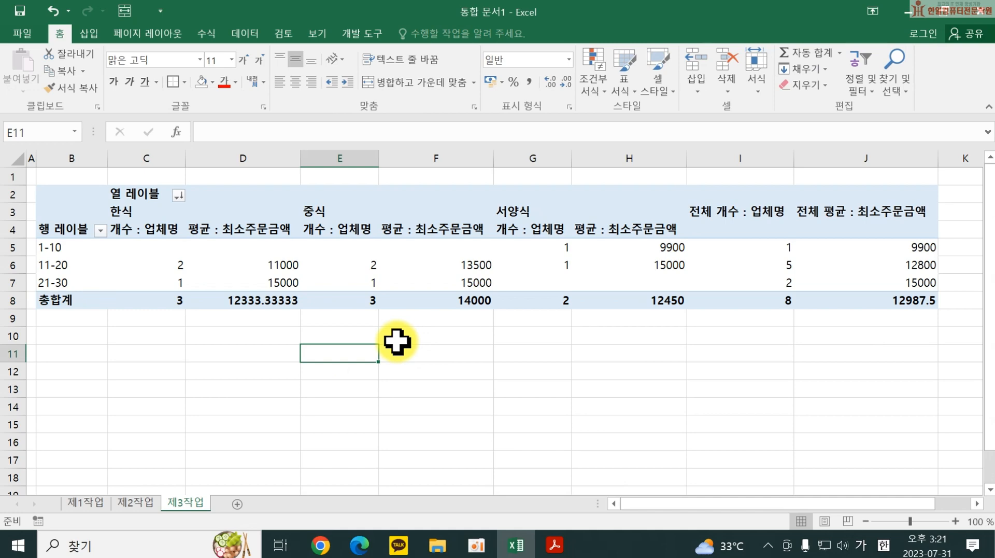
{"action": "left_click", "coordinate": [228, 279]}
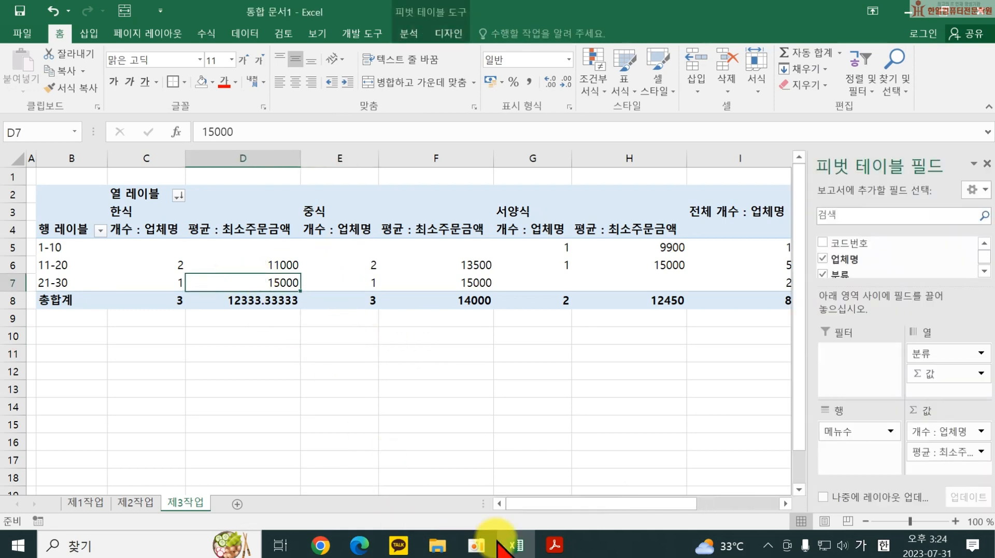
Check condition (3) on merged, centred labels and '***' empty cells in the Acrobat Reader question paper, and return to Excel.
{"action": "left_click", "coordinate": [553, 544]}
{"action": "left_click_drag", "start_coordinate": [253, 287], "coordinate": [663, 274]}
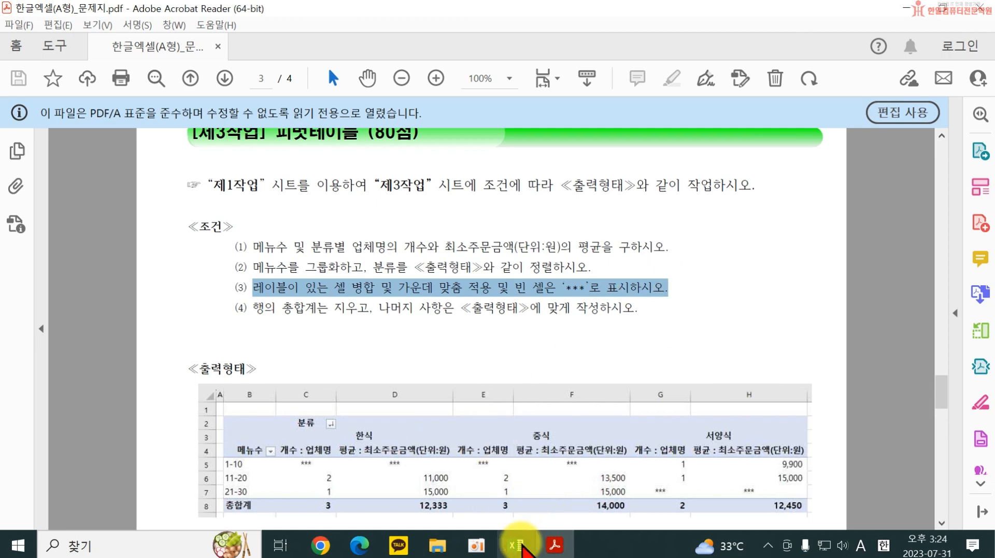
{"action": "left_click", "coordinate": [520, 544]}
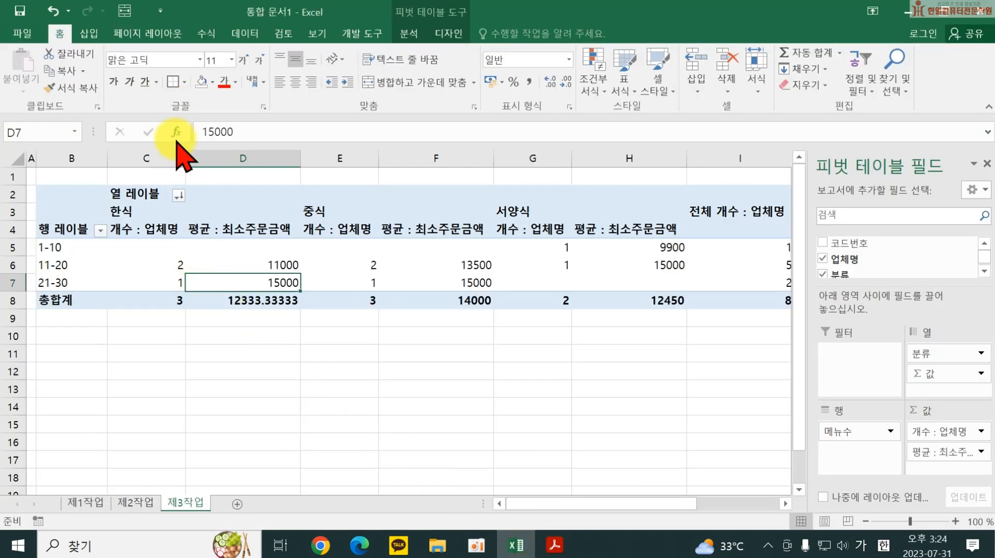
Set the pivot table options to merge and centre label cells, show empty cells as ***, and hide row grand totals.
{"action": "left_click", "coordinate": [409, 33]}
{"action": "left_click", "coordinate": [23, 88]}
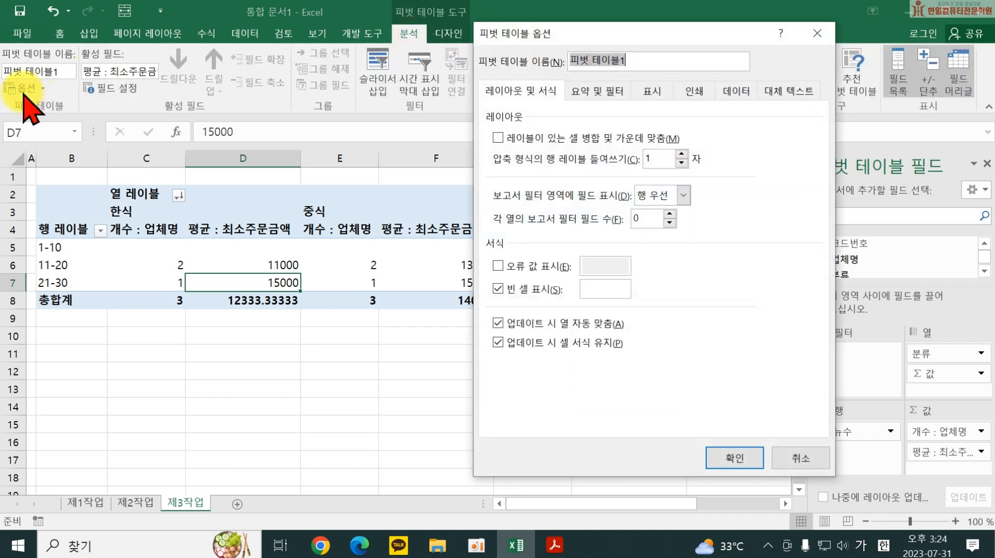
{"action": "left_click", "coordinate": [499, 138]}
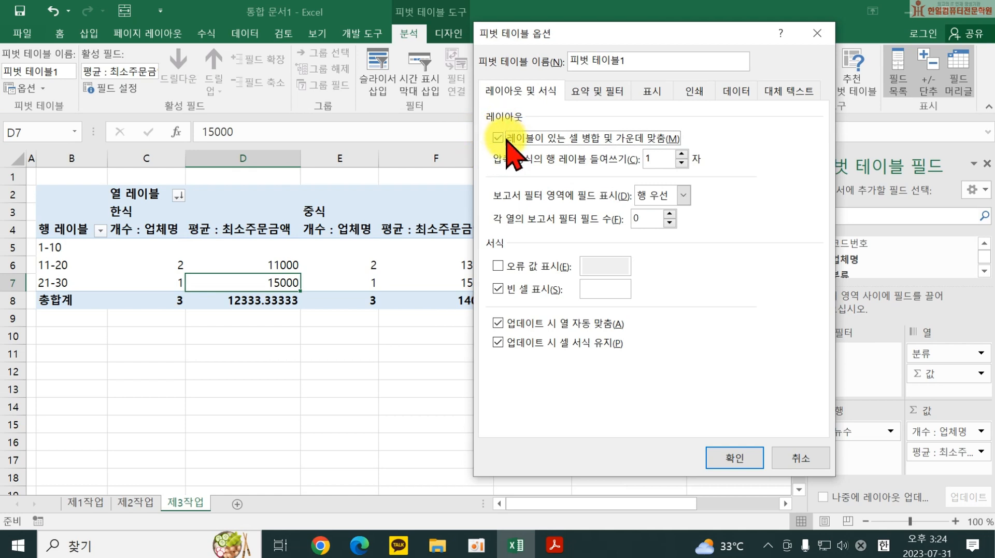
{"action": "left_click", "coordinate": [599, 288]}
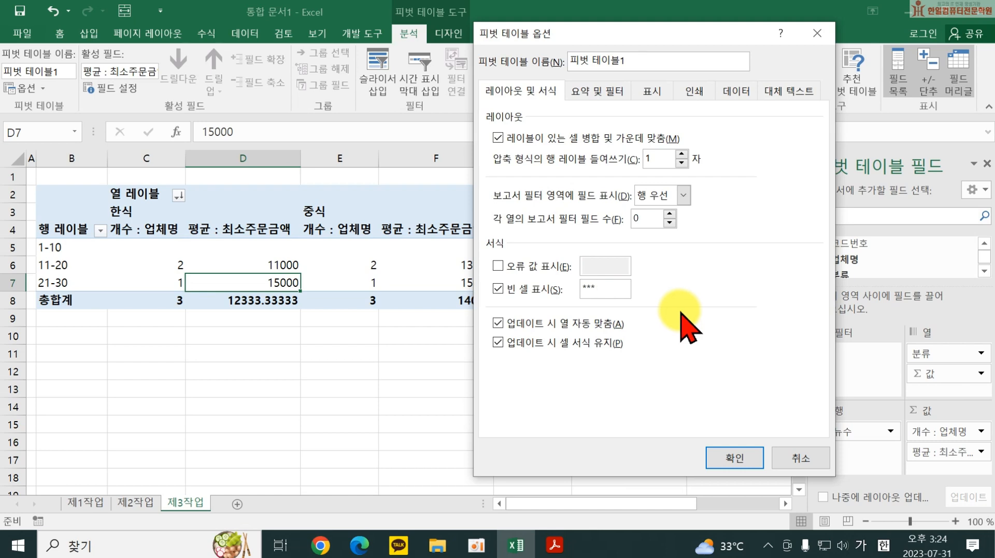
{"action": "left_click", "coordinate": [591, 91]}
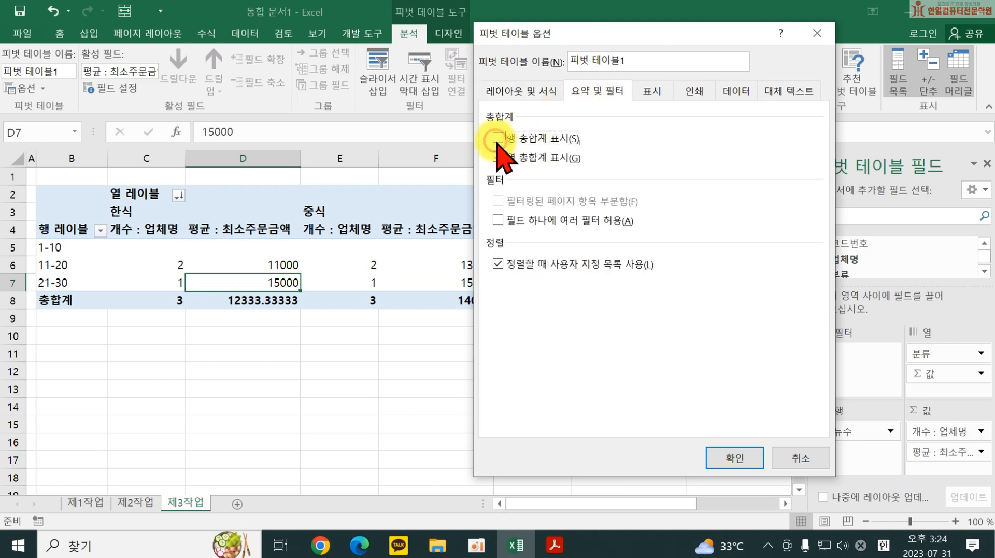
{"action": "left_click", "coordinate": [731, 457]}
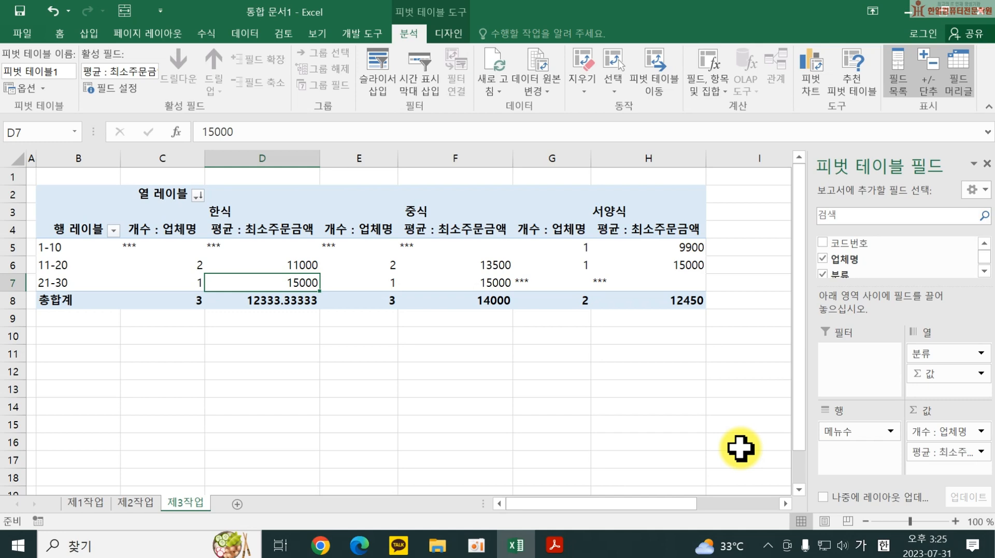
Check the pivot table's 출력형태 in the Acrobat Reader question paper, and return to Excel.
{"action": "left_click", "coordinate": [553, 542]}
{"action": "scroll", "coordinate": [451, 456], "scroll_direction": "down", "scroll_amount": 1}
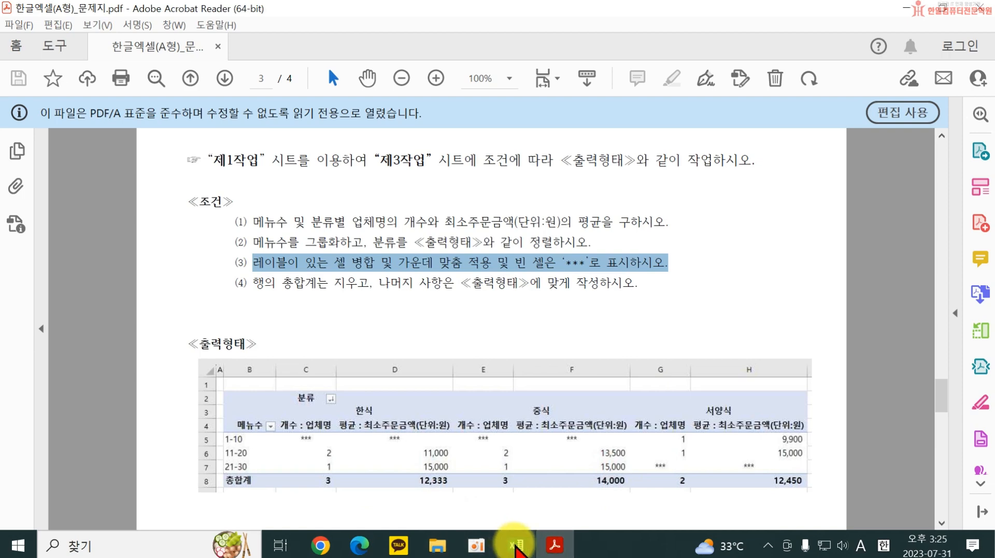
{"action": "left_click", "coordinate": [516, 546]}
Change the custom name of the average value field to 평균 : 최소주문금액(단위:원) in its value field settings.
{"action": "left_click", "coordinate": [232, 229]}
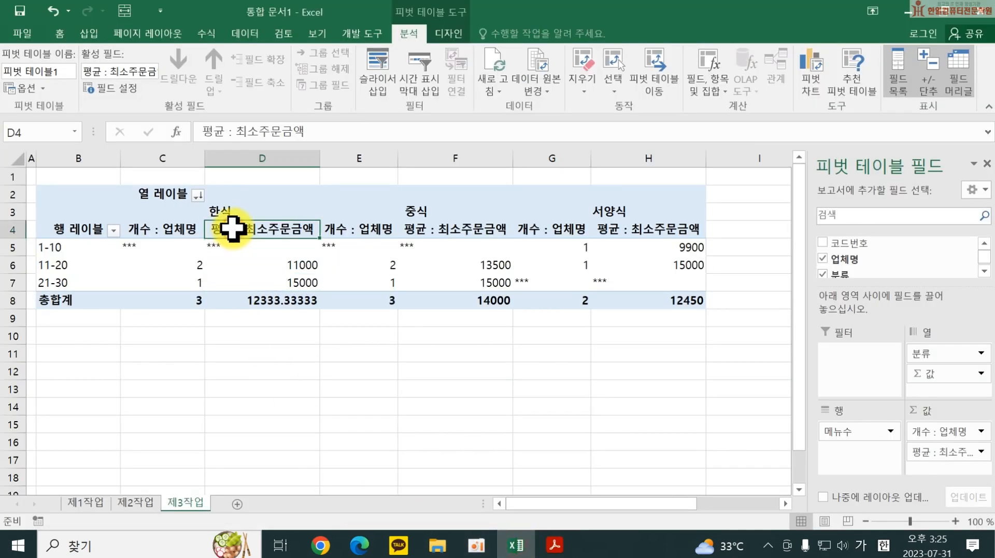
{"action": "right_click", "coordinate": [232, 229]}
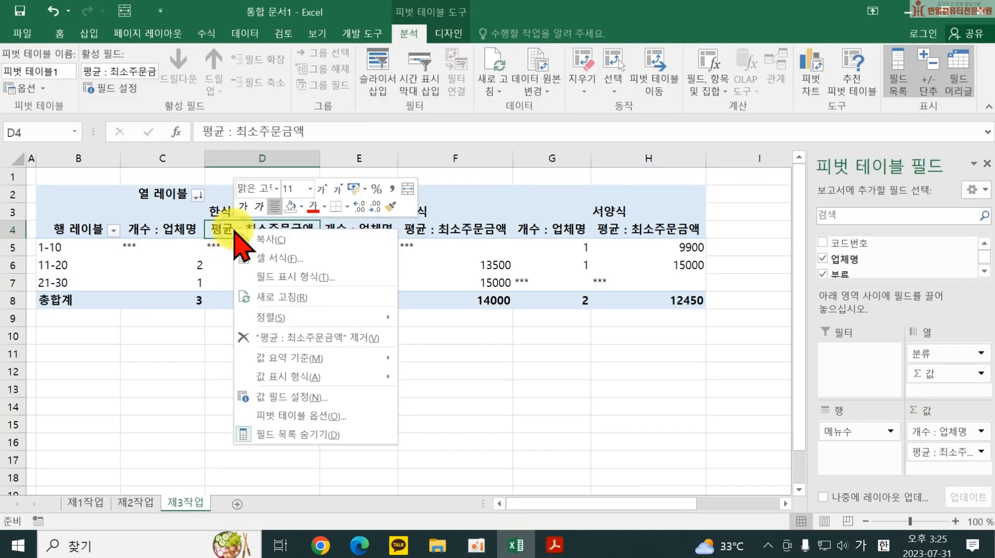
{"action": "left_click", "coordinate": [292, 396]}
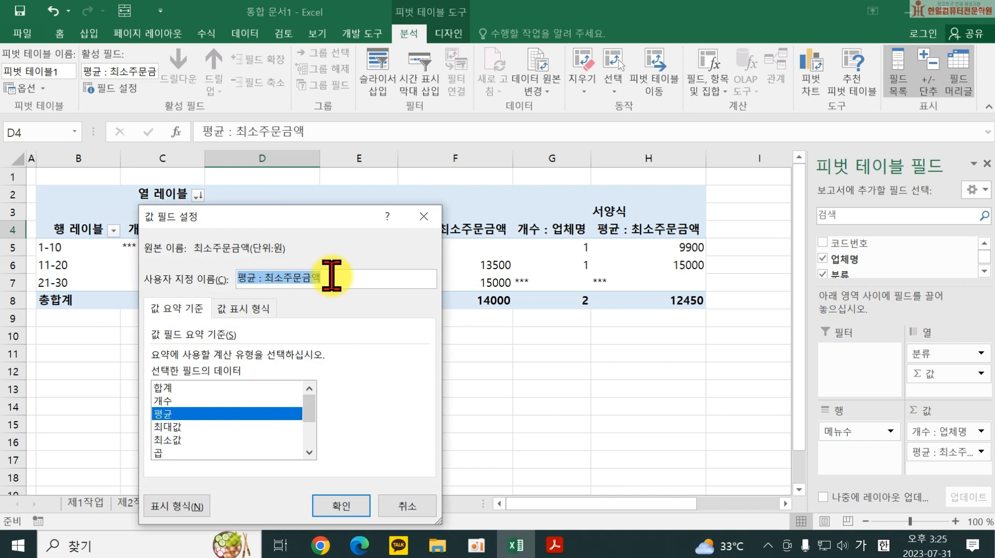
{"action": "left_click", "coordinate": [331, 277]}
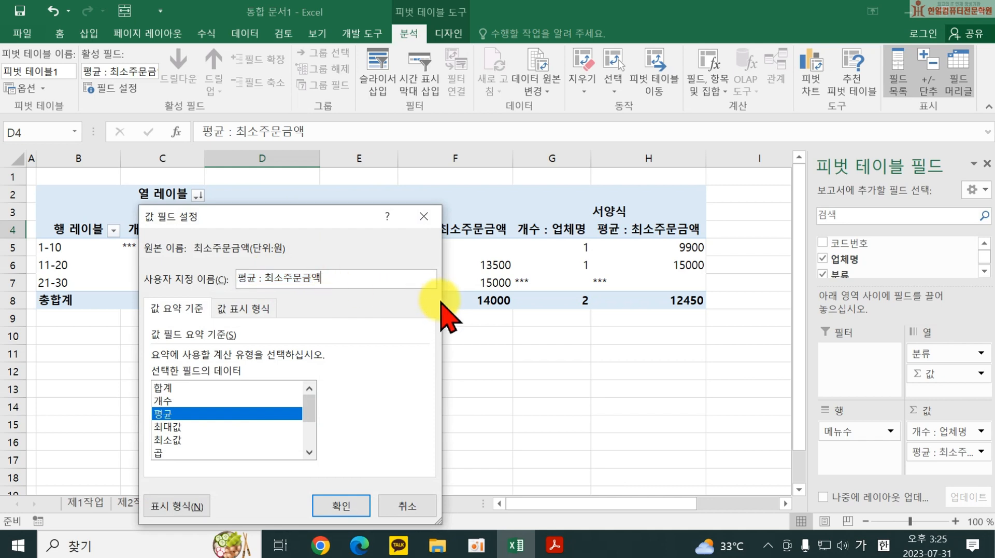
{"action": "type", "text": "(단위:원"}
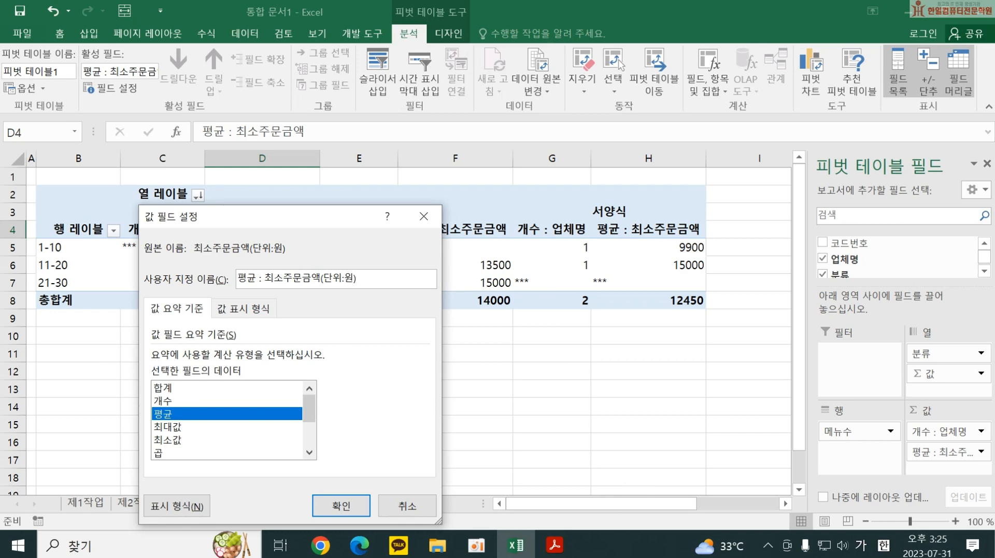
Format the average value field as 숫자 with 0 decimal places and a thousands separator, and apply the field settings.
{"action": "left_click", "coordinate": [167, 507]}
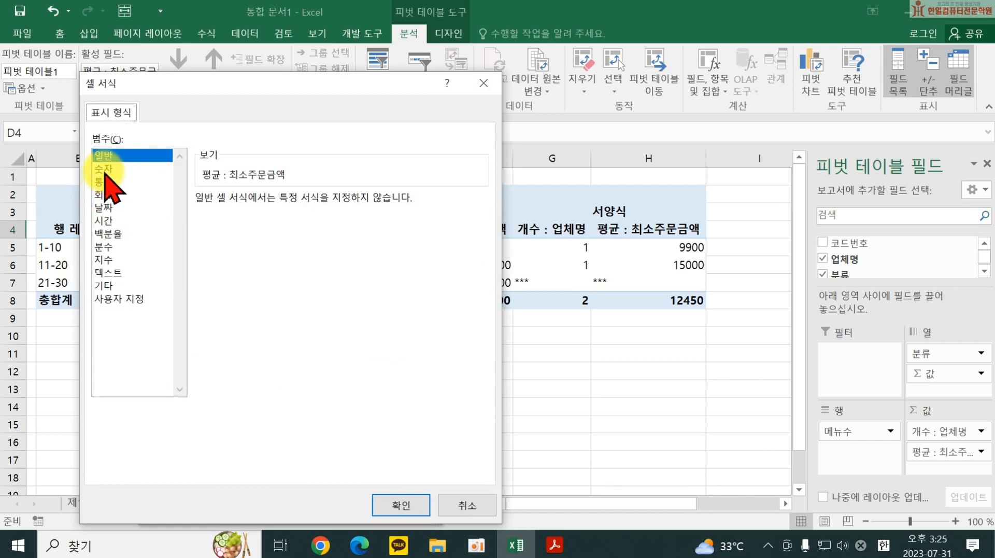
{"action": "left_click", "coordinate": [106, 169]}
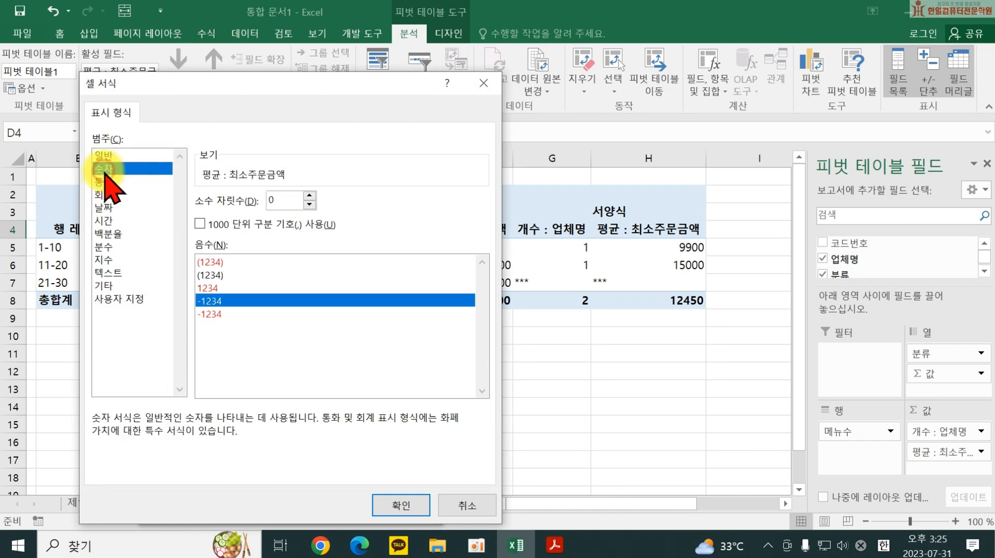
{"action": "left_click", "coordinate": [201, 223]}
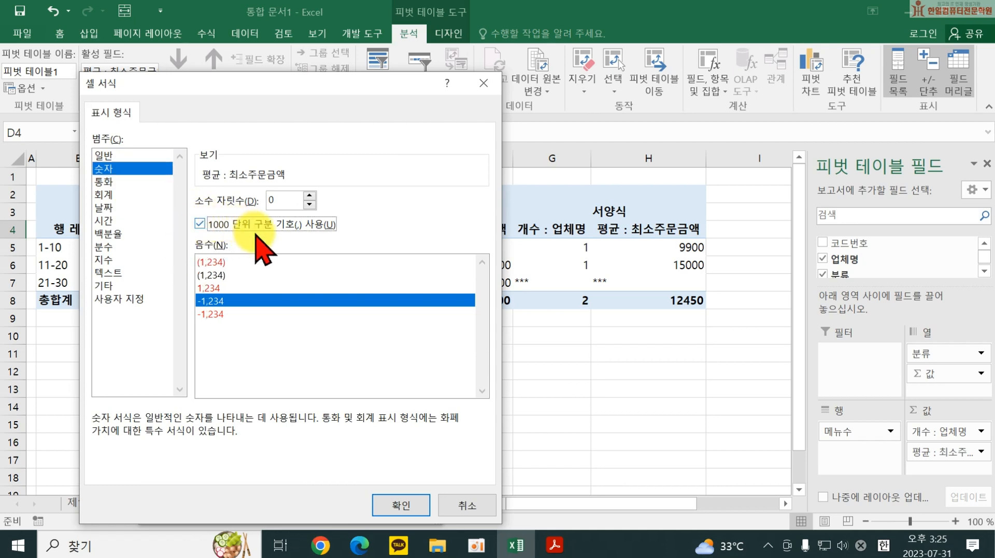
{"action": "left_click", "coordinate": [400, 507]}
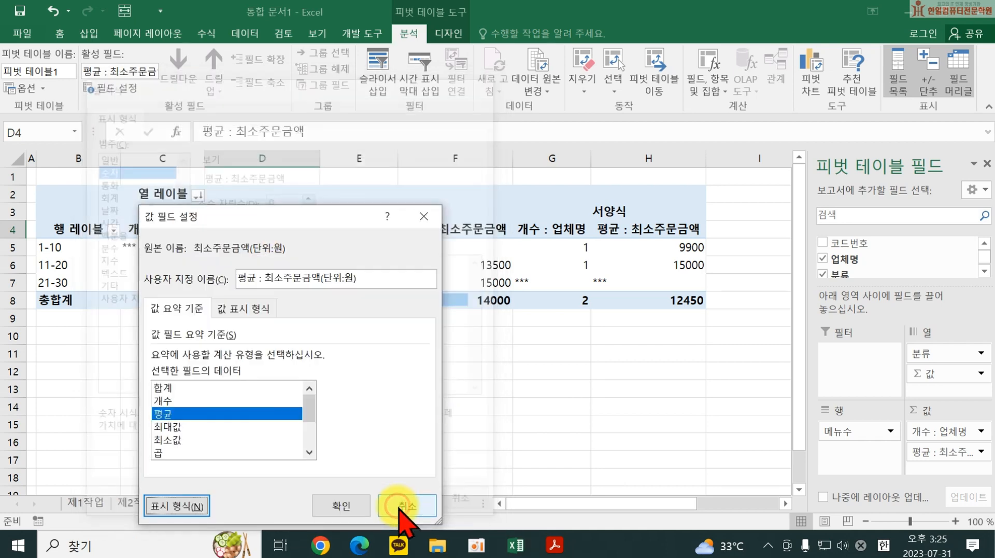
{"action": "left_click", "coordinate": [355, 511]}
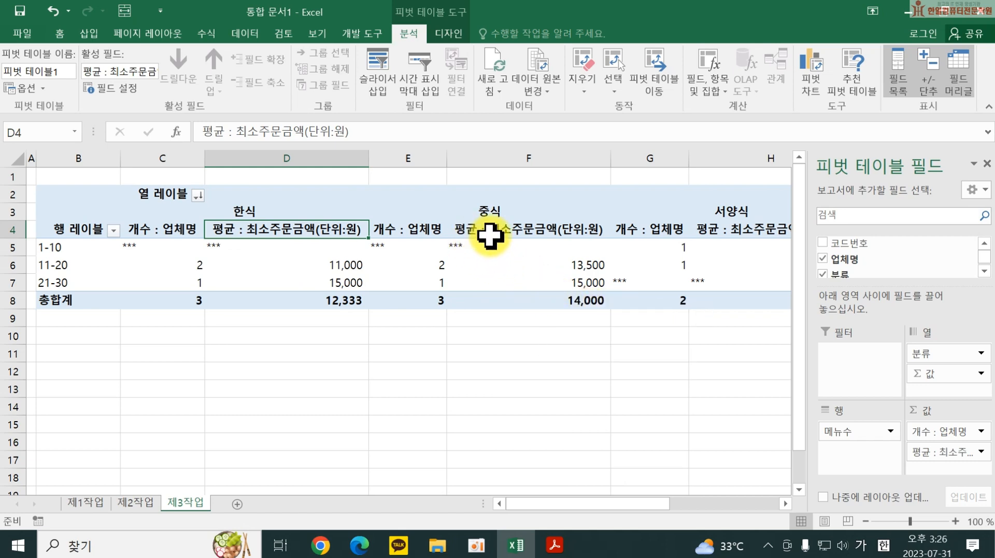
Centre the *** cells in C5:F5 and G7:H7 of the pivot table.
{"action": "left_click_drag", "start_coordinate": [143, 244], "coordinate": [513, 247]}
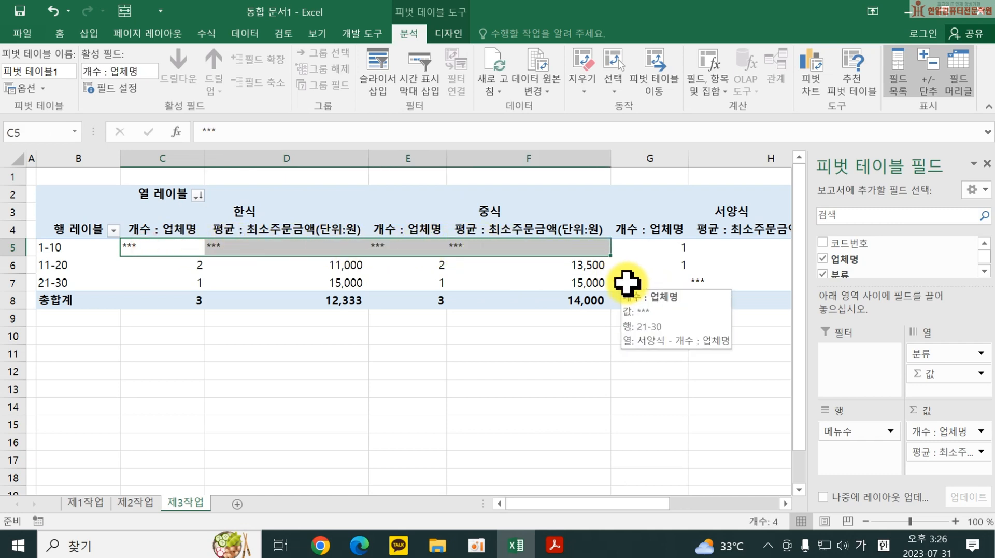
{"action": "mouse_move", "coordinate": [627, 283]}
{"action": "left_mouse_down"}
{"action": "mouse_move", "coordinate": [788, 282]}
{"action": "mouse_move", "coordinate": [620, 282]}
{"action": "left_mouse_up"}
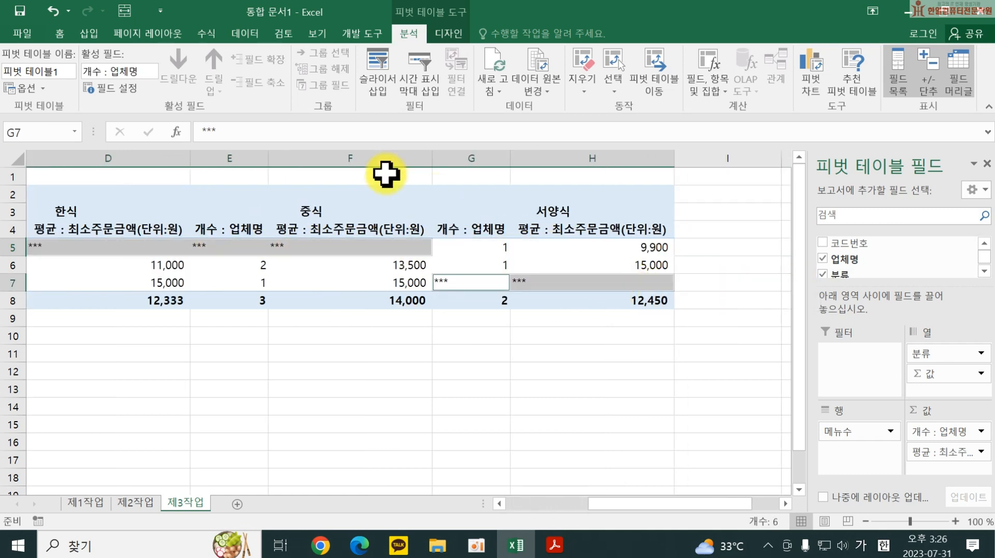
{"action": "left_click", "coordinate": [61, 35]}
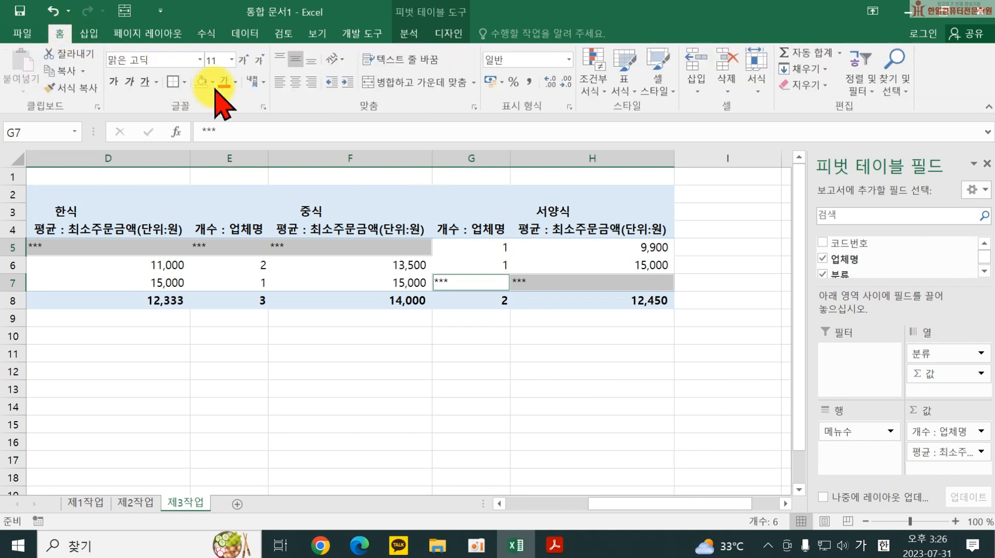
{"action": "left_click", "coordinate": [295, 82]}
{"action": "left_click", "coordinate": [491, 456]}
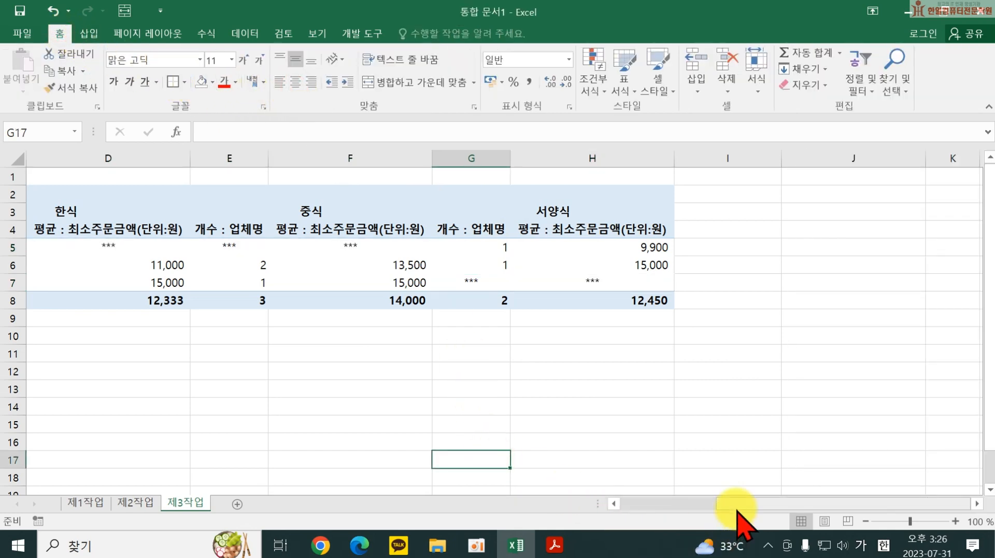
{"action": "left_click_drag", "start_coordinate": [736, 507], "coordinate": [606, 493]}
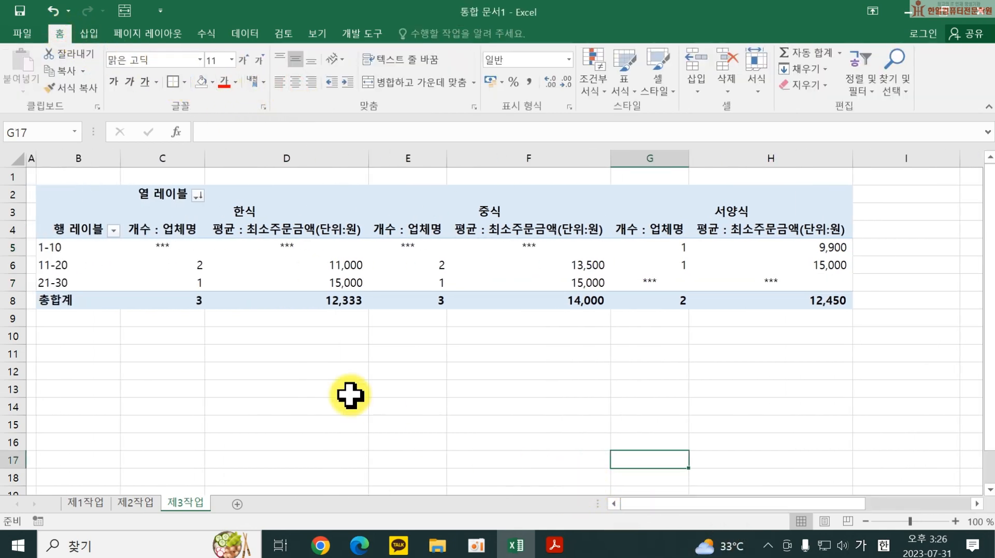
Rename the pivot table's row label heading to 메뉴수 and its column label heading to 분류.
{"action": "left_click", "coordinate": [77, 227]}
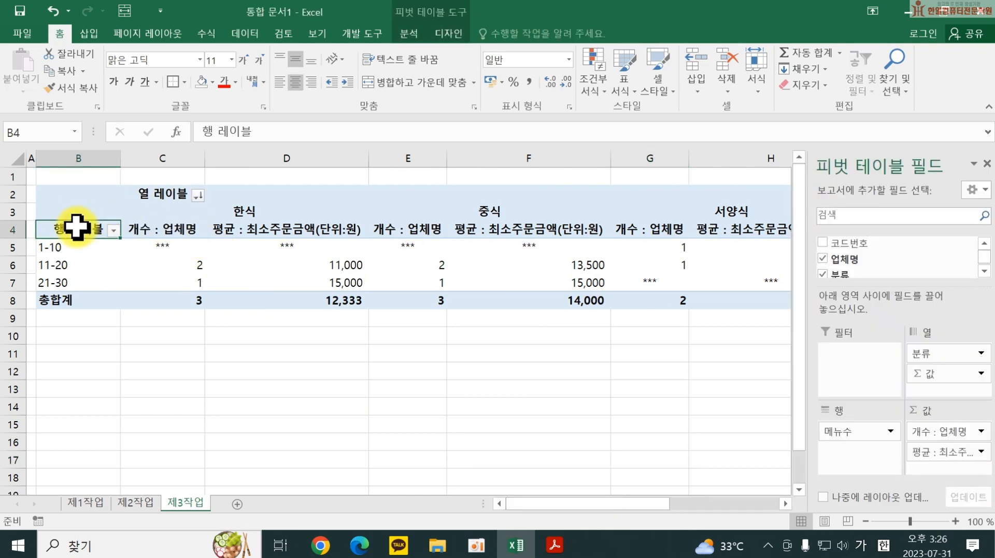
{"action": "type", "text": "메뉴수"}
{"action": "key", "text": "Return"}
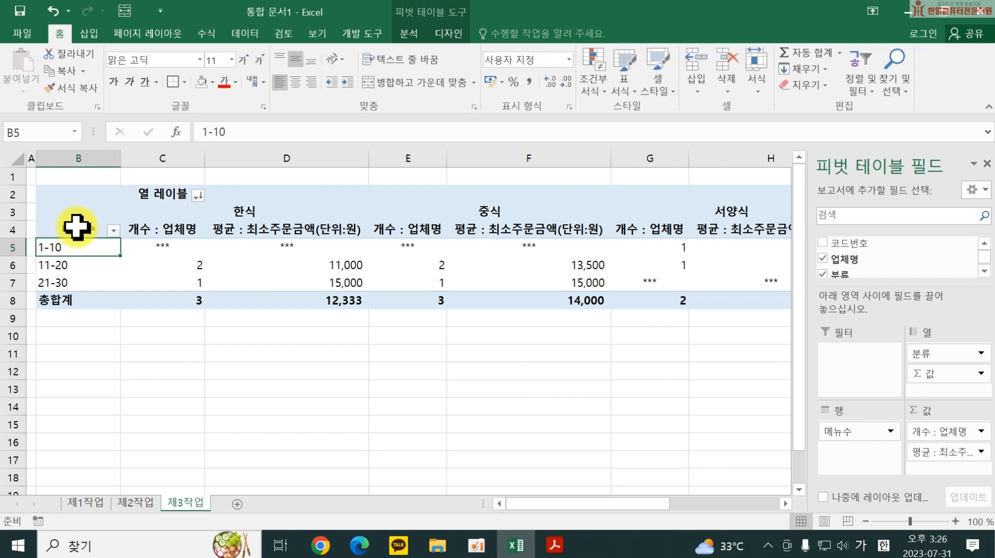
{"action": "left_click", "coordinate": [134, 194]}
{"action": "type", "text": "분류"}
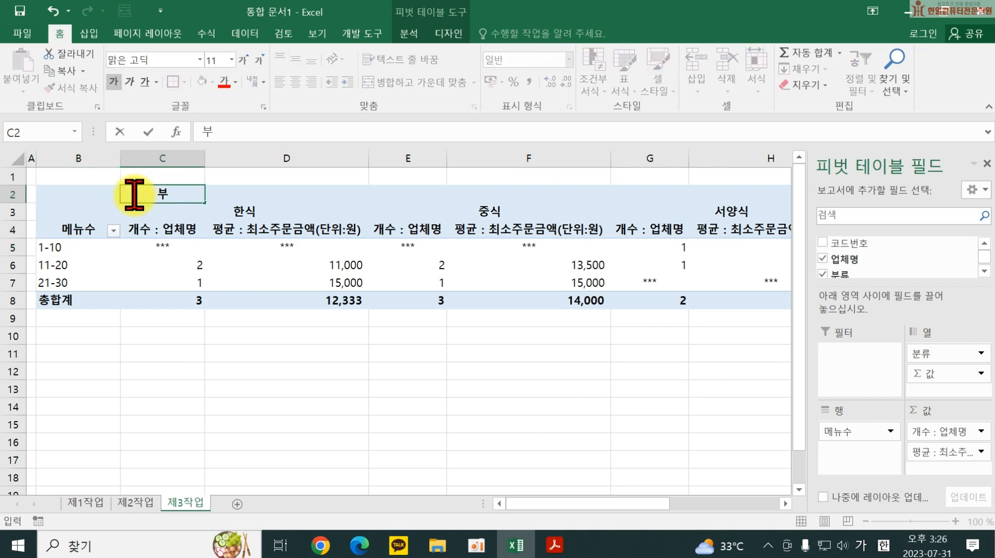
{"action": "key", "text": "Return"}
{"action": "left_click", "coordinate": [358, 406]}
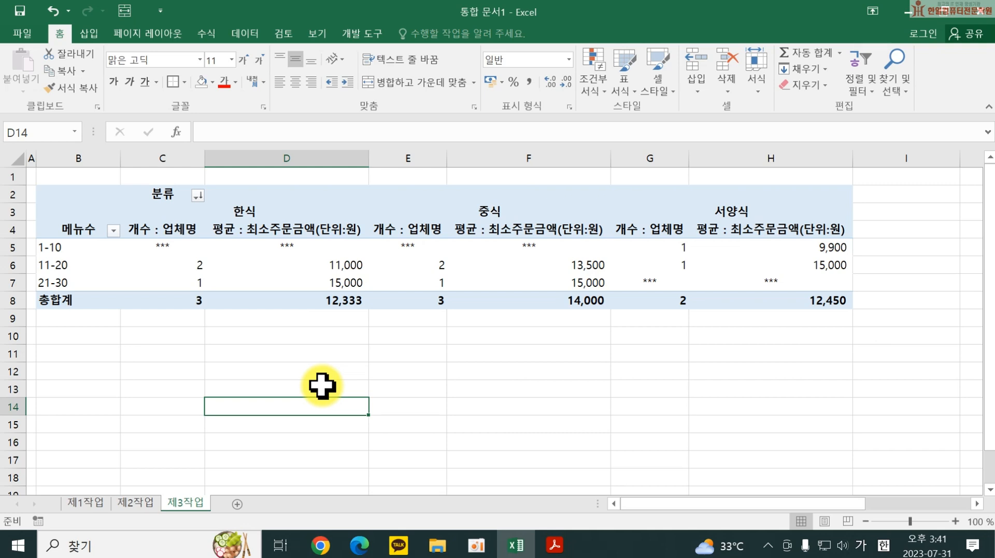
Read the 제4작업 chart conditions and 출력형태 in the Acrobat Reader question paper, and return to Excel.
{"action": "left_click", "coordinate": [555, 544]}
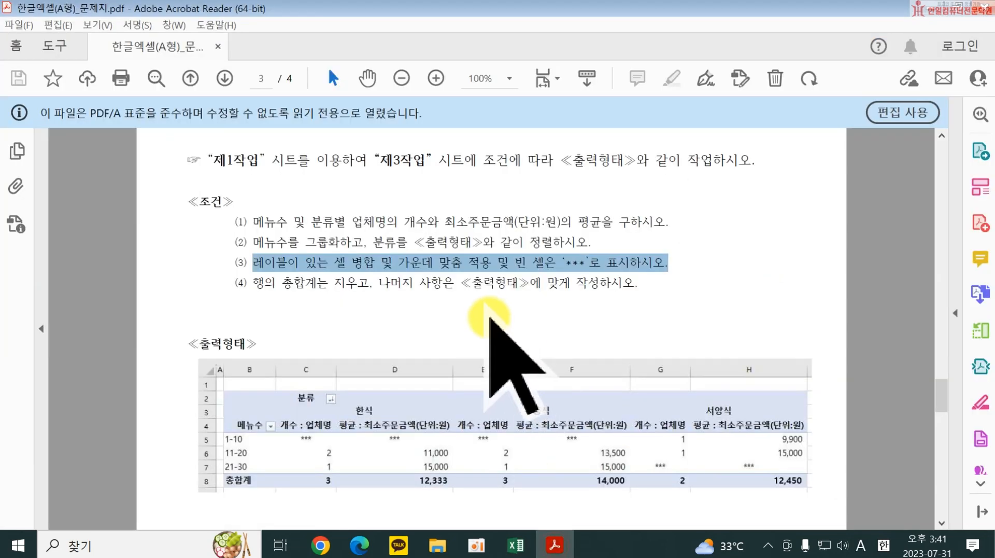
{"action": "scroll", "coordinate": [490, 318], "scroll_direction": "down", "scroll_amount": 10}
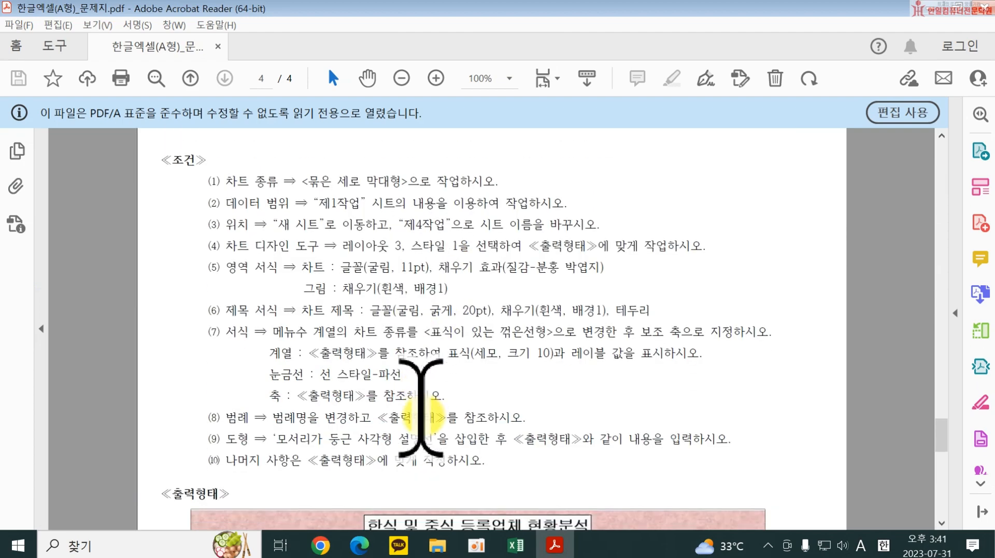
{"action": "scroll", "coordinate": [421, 407], "scroll_direction": "down", "scroll_amount": 10}
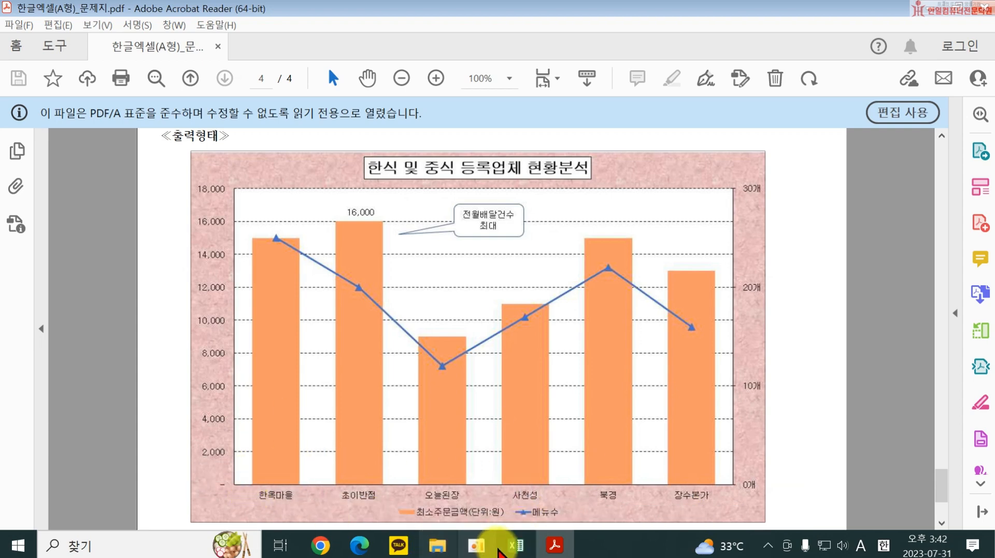
{"action": "left_click", "coordinate": [520, 543]}
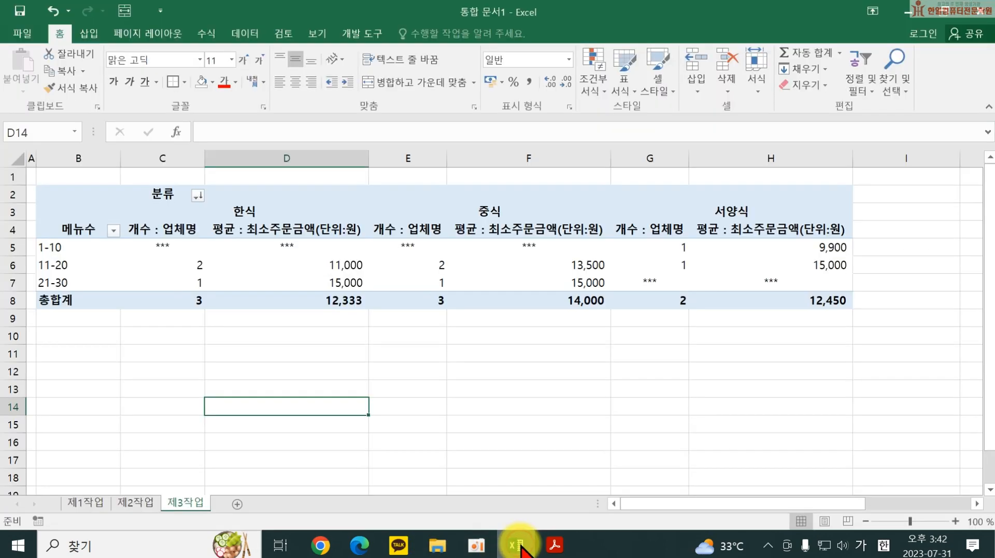
Insert a 2-D clustered column chart from the 업체명, 메뉴수 and 최소주문금액 cells in rows 4–6, 8–10 and 12 of the 제1작업 sheet.
{"action": "left_click", "coordinate": [78, 500]}
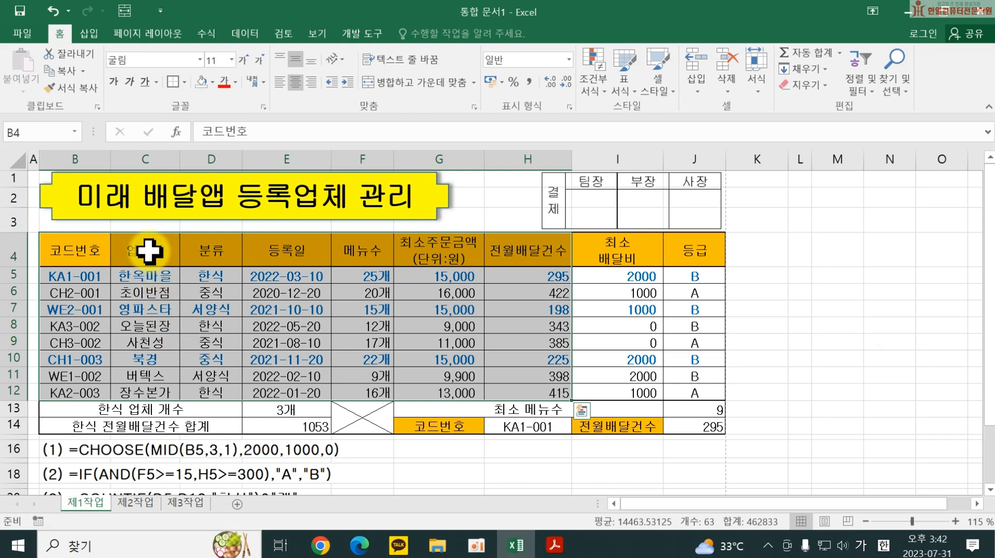
{"action": "left_click", "coordinate": [149, 251]}
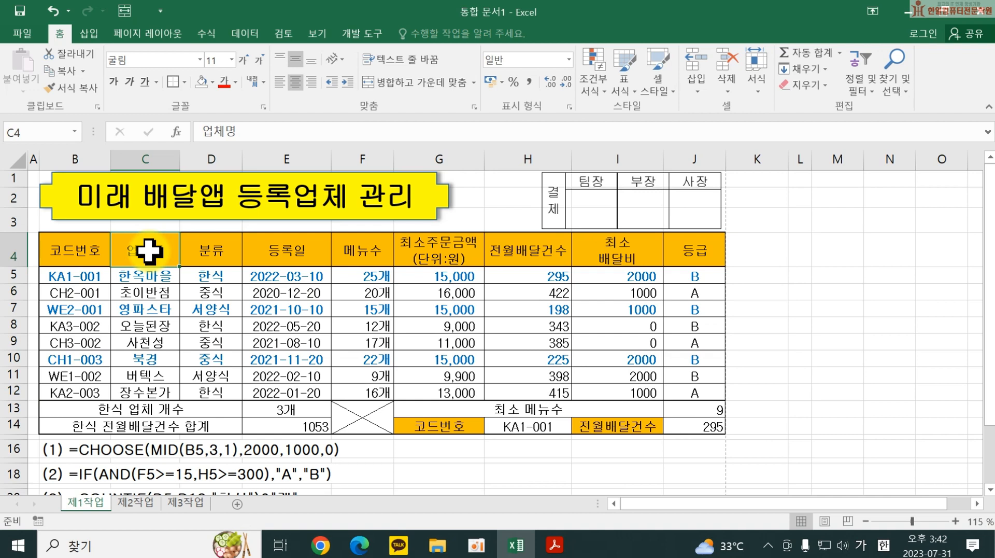
{"action": "left_click", "coordinate": [366, 250], "text": "ctrl"}
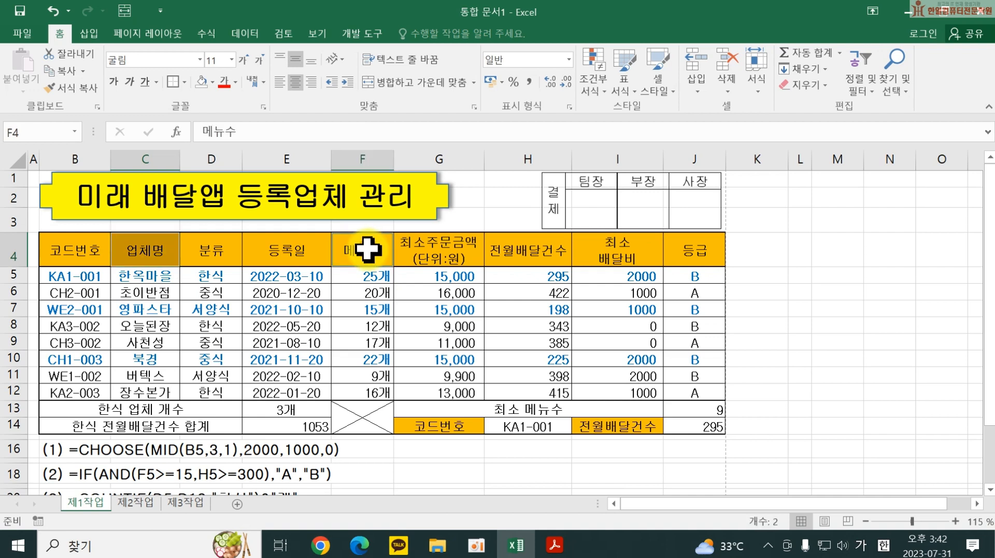
{"action": "left_click", "coordinate": [451, 251], "text": "ctrl"}
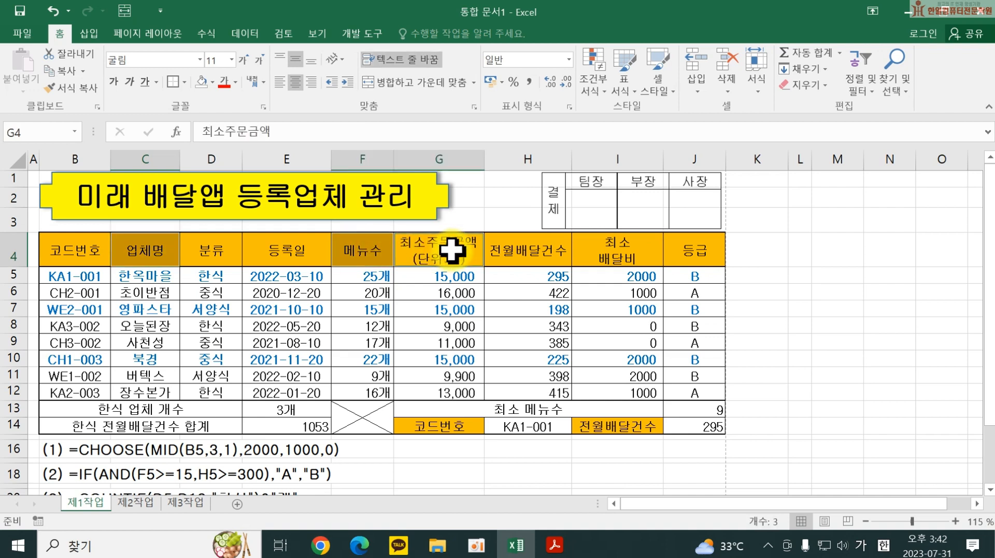
{"action": "left_click", "coordinate": [146, 275], "text": "ctrl"}
{"action": "left_click", "coordinate": [352, 276], "text": "ctrl"}
{"action": "left_click", "coordinate": [439, 273], "text": "ctrl"}
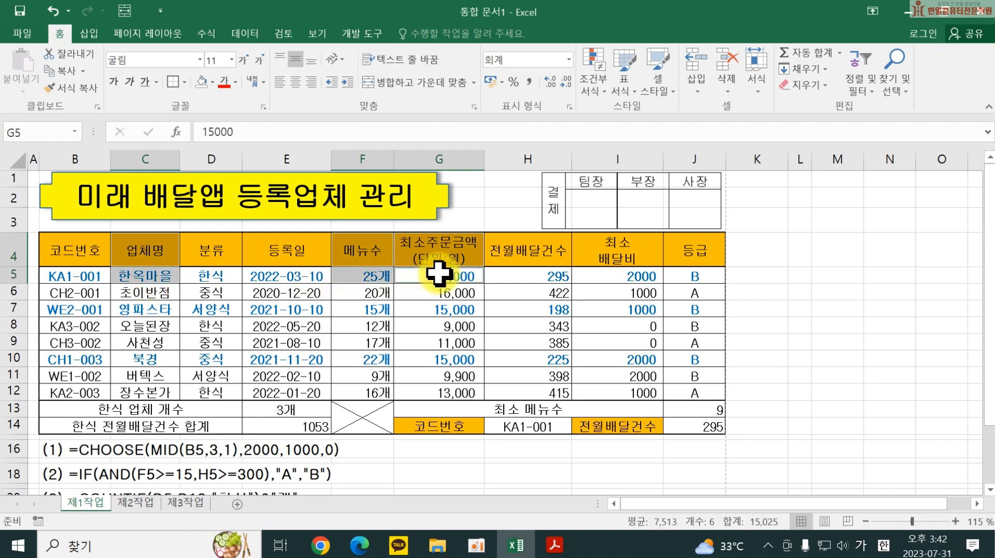
{"action": "left_click", "coordinate": [152, 293], "text": "ctrl"}
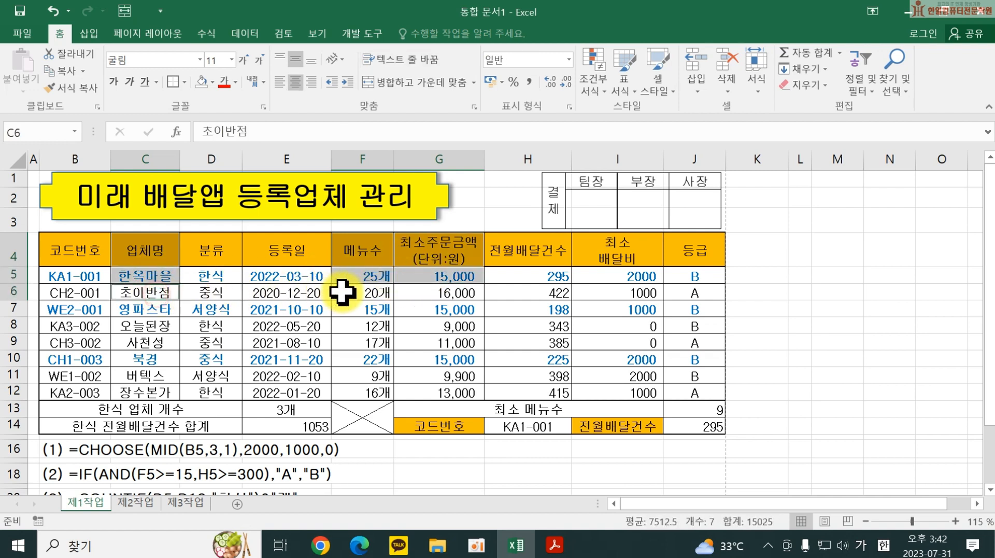
{"action": "left_click", "coordinate": [363, 291], "text": "ctrl"}
{"action": "left_click", "coordinate": [439, 291], "text": "ctrl"}
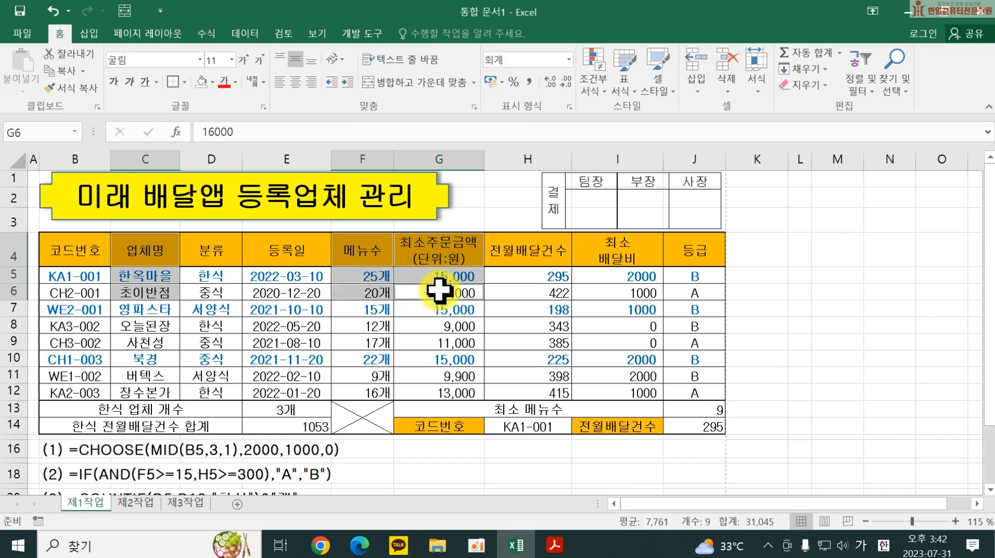
{"action": "left_click", "coordinate": [151, 325], "text": "ctrl"}
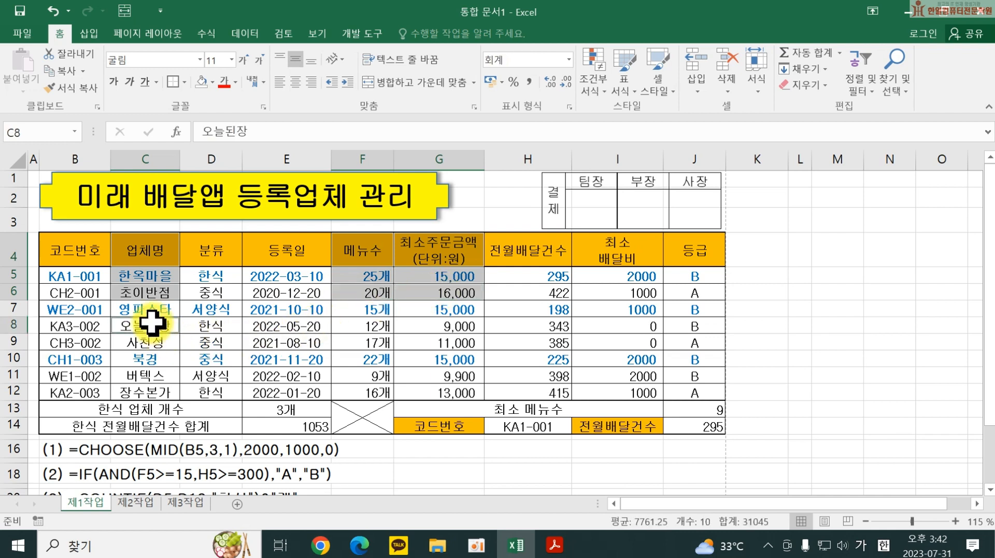
{"action": "left_click", "coordinate": [358, 324], "text": "ctrl"}
{"action": "left_click", "coordinate": [435, 325], "text": "ctrl"}
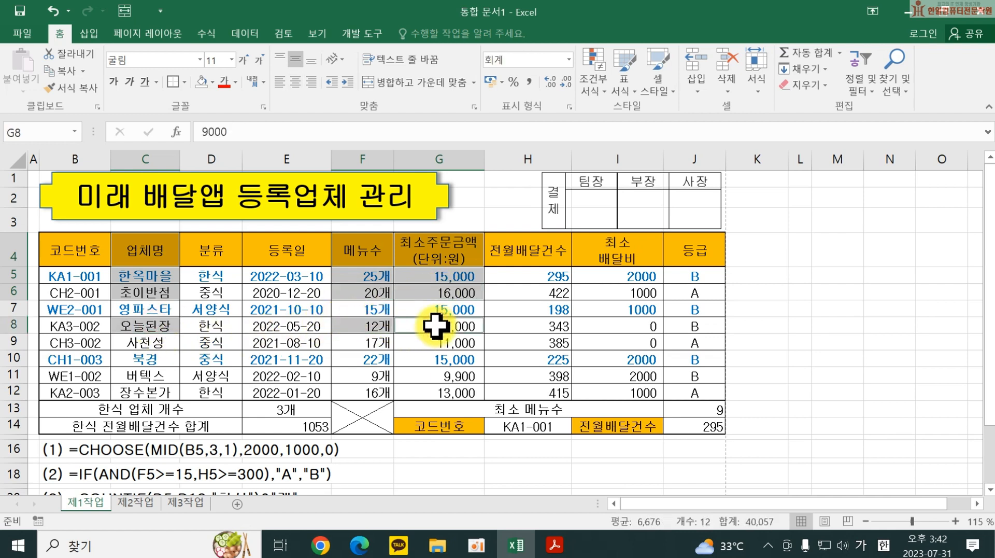
{"action": "left_click", "coordinate": [151, 342], "text": "ctrl"}
{"action": "left_click", "coordinate": [357, 342], "text": "ctrl"}
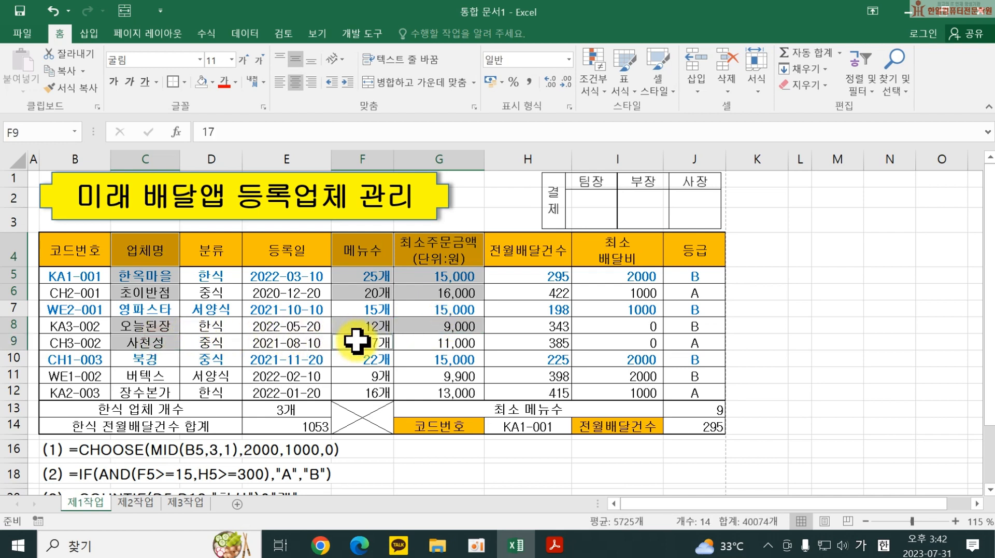
{"action": "left_click", "coordinate": [413, 341], "text": "ctrl"}
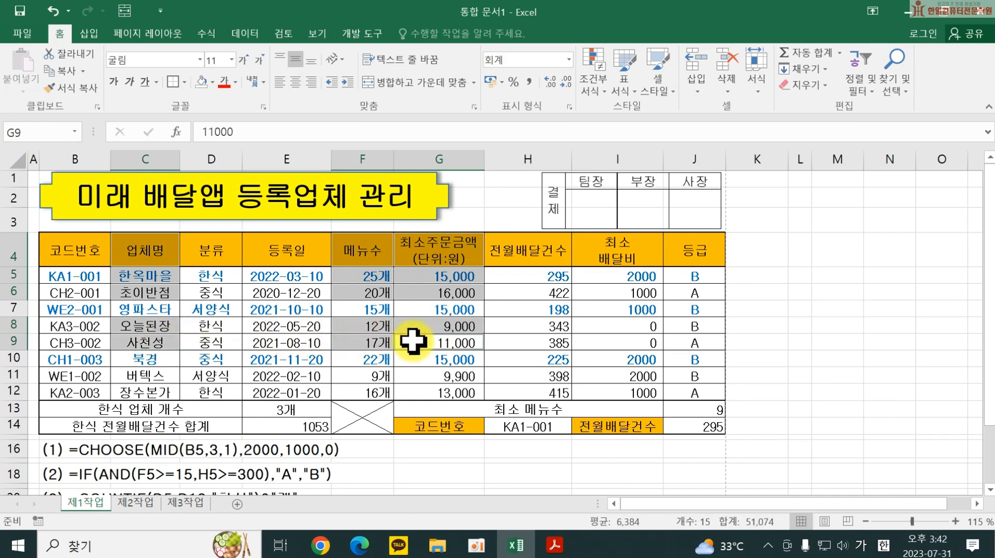
{"action": "left_click", "coordinate": [158, 359], "text": "ctrl"}
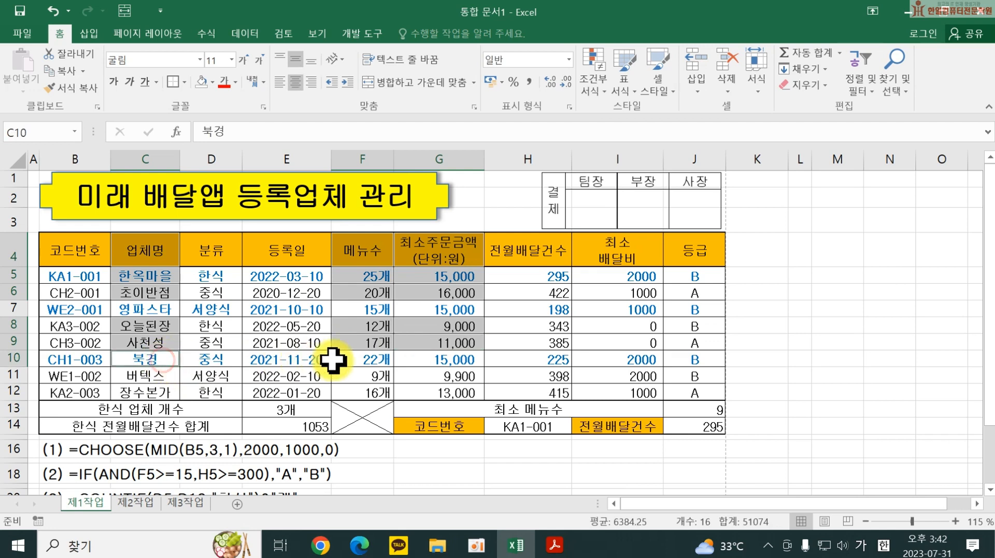
{"action": "left_click", "coordinate": [369, 358], "text": "ctrl"}
{"action": "left_click", "coordinate": [424, 357], "text": "ctrl"}
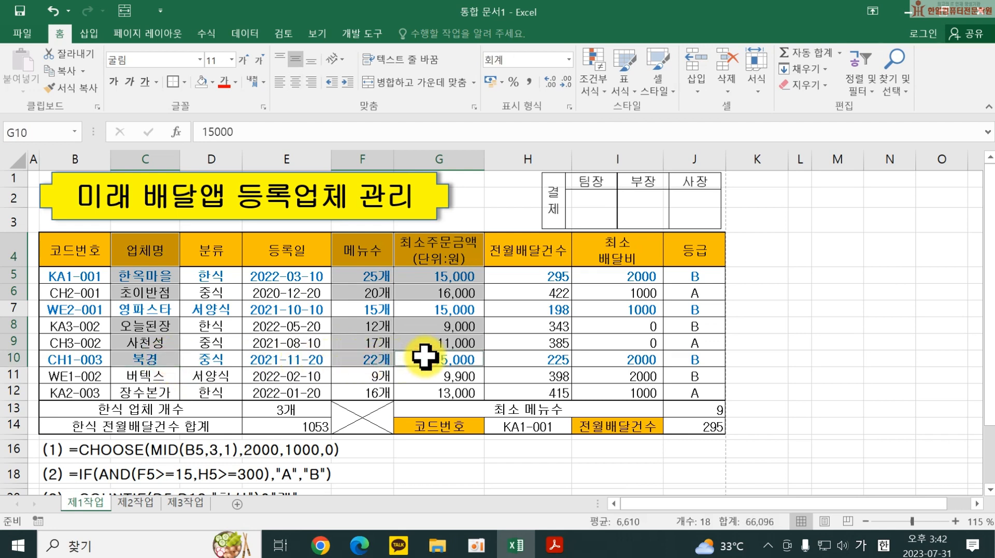
{"action": "left_click", "coordinate": [153, 392], "text": "ctrl"}
{"action": "left_click", "coordinate": [354, 388], "text": "ctrl"}
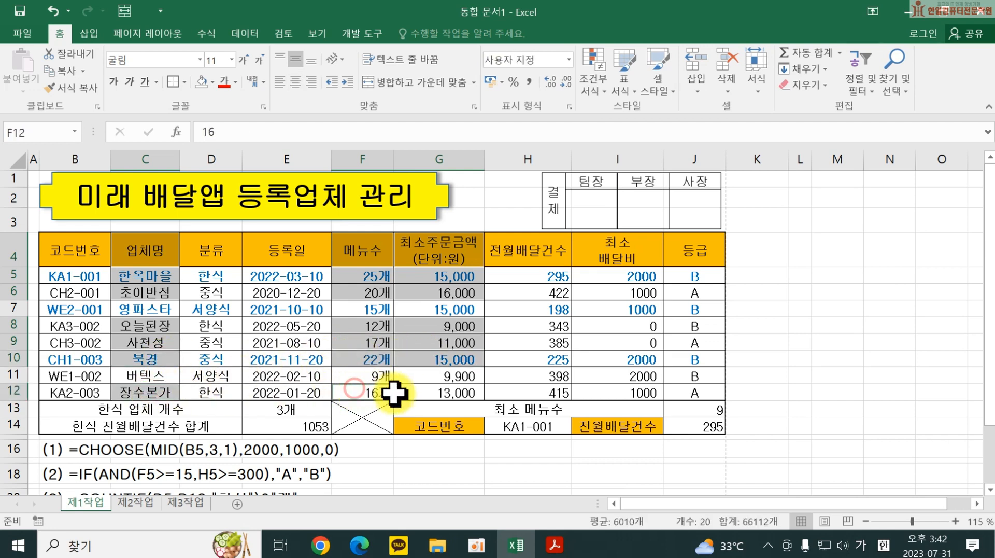
{"action": "left_click", "coordinate": [430, 392], "text": "ctrl"}
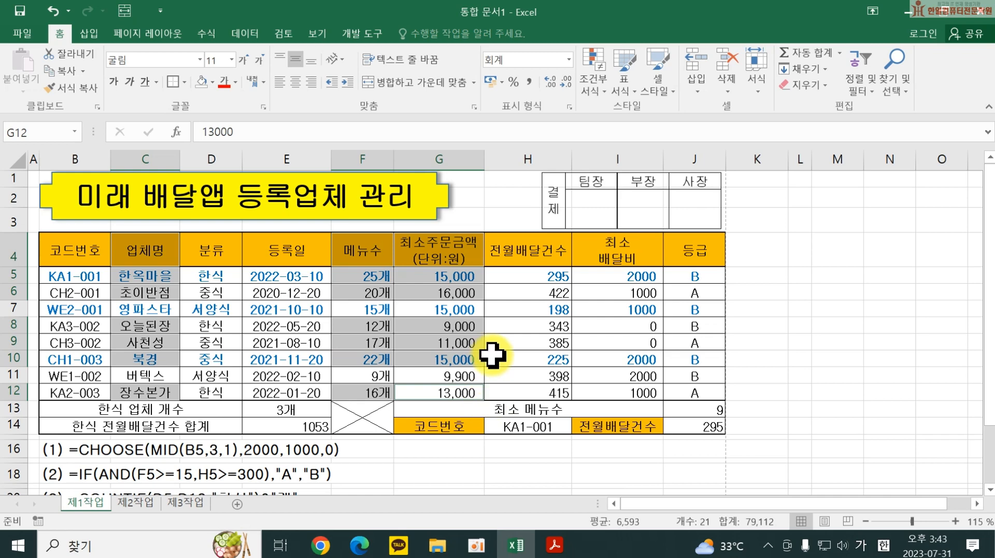
{"action": "left_click", "coordinate": [87, 34]}
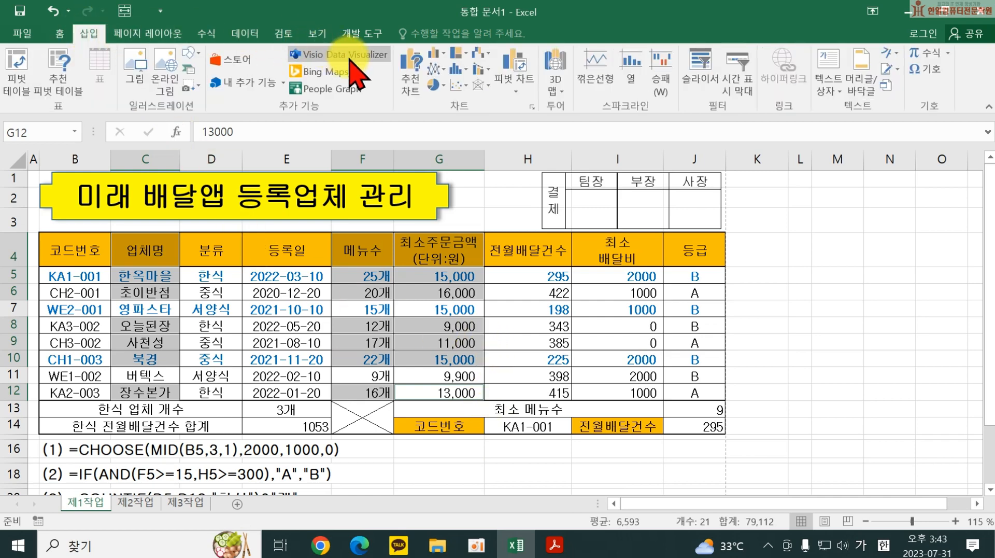
{"action": "left_click", "coordinate": [438, 57]}
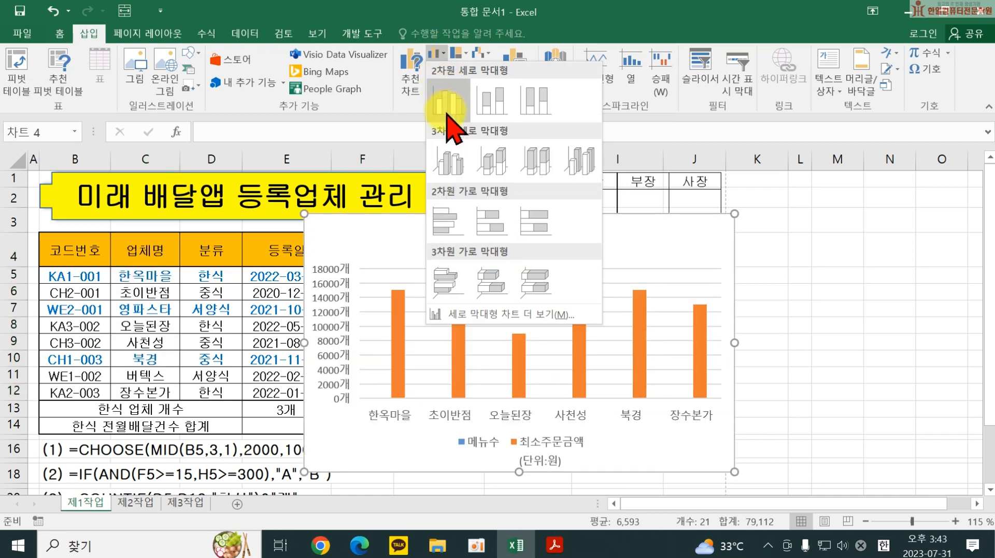
{"action": "left_click", "coordinate": [447, 114]}
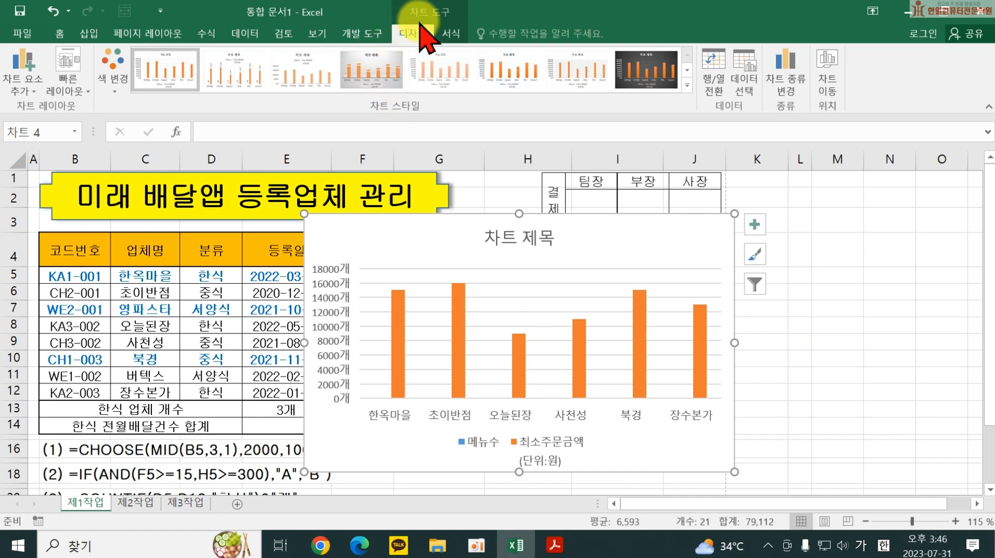
Move the chart to a new sheet named 제4작업 and place that sheet after 제3작업.
{"action": "left_click", "coordinate": [828, 80]}
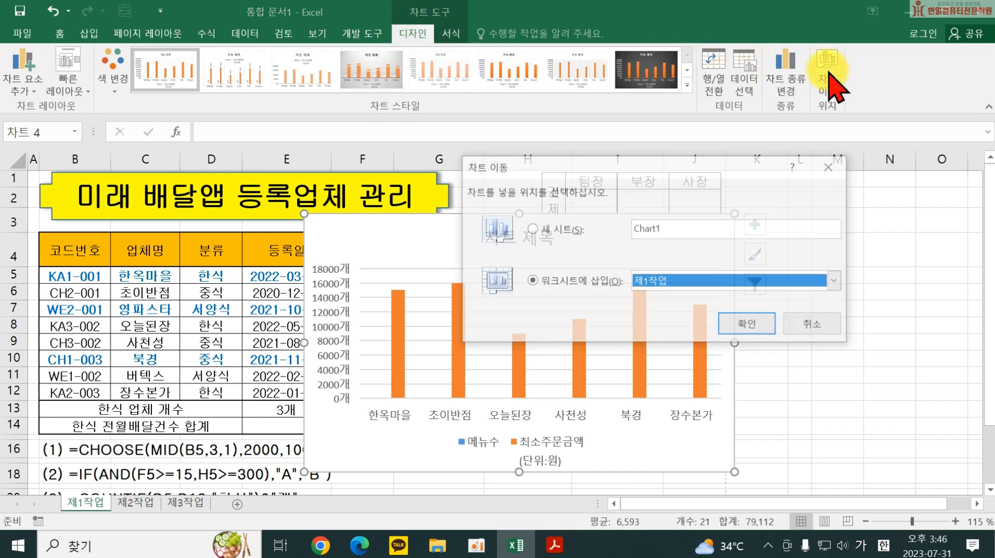
{"action": "left_click", "coordinate": [530, 229]}
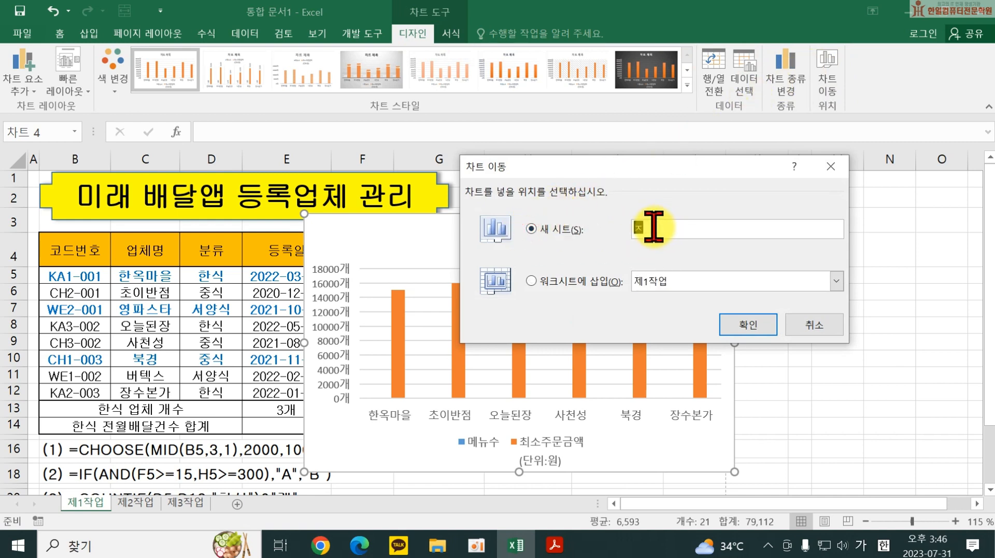
{"action": "key", "text": "Tab"}
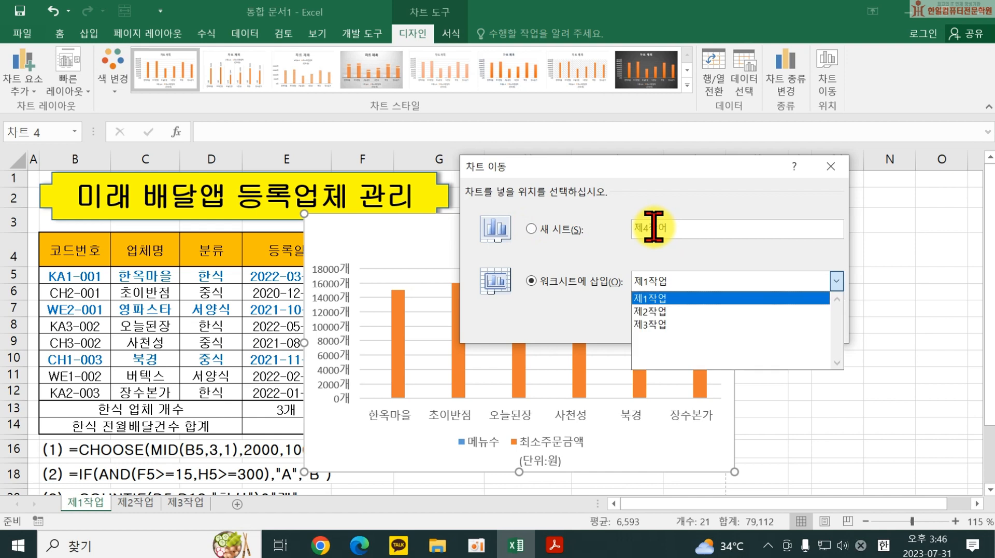
{"action": "left_click", "coordinate": [665, 228]}
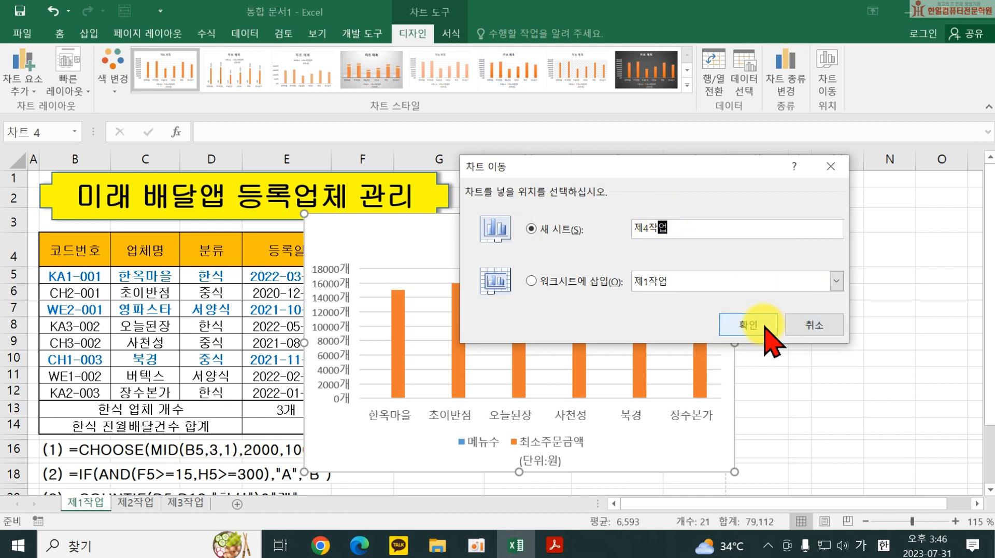
{"action": "left_click", "coordinate": [747, 325]}
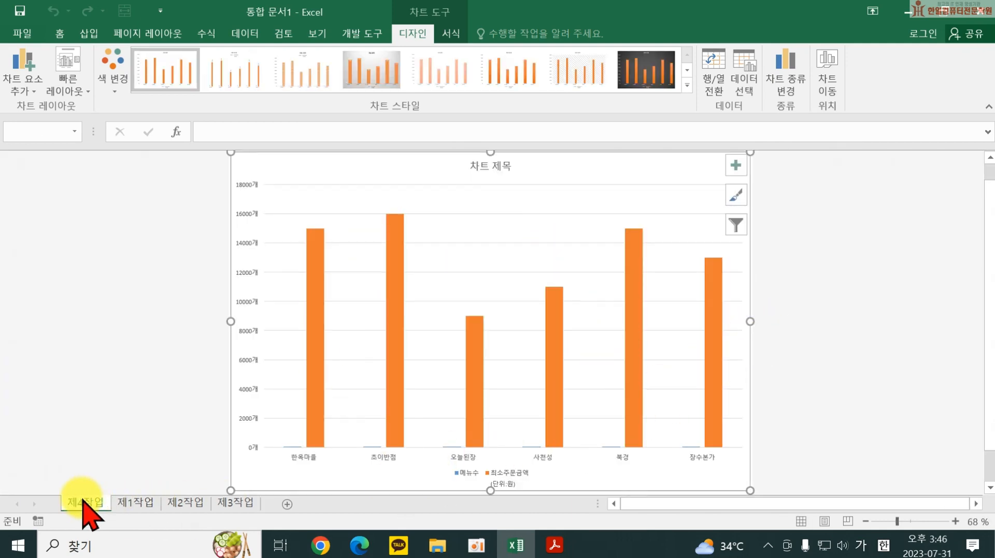
{"action": "left_click_drag", "start_coordinate": [83, 503], "coordinate": [284, 508]}
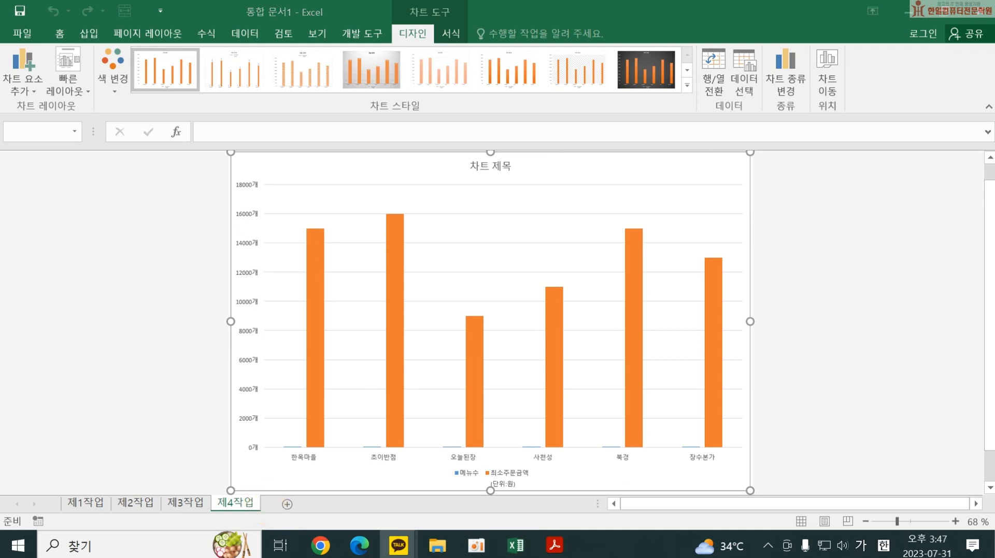
Check chart condition (4) in the Acrobat Reader question paper, return to Excel, and apply 레이아웃 3 and 스타일 1 to the chart.
{"action": "left_click", "coordinate": [555, 543]}
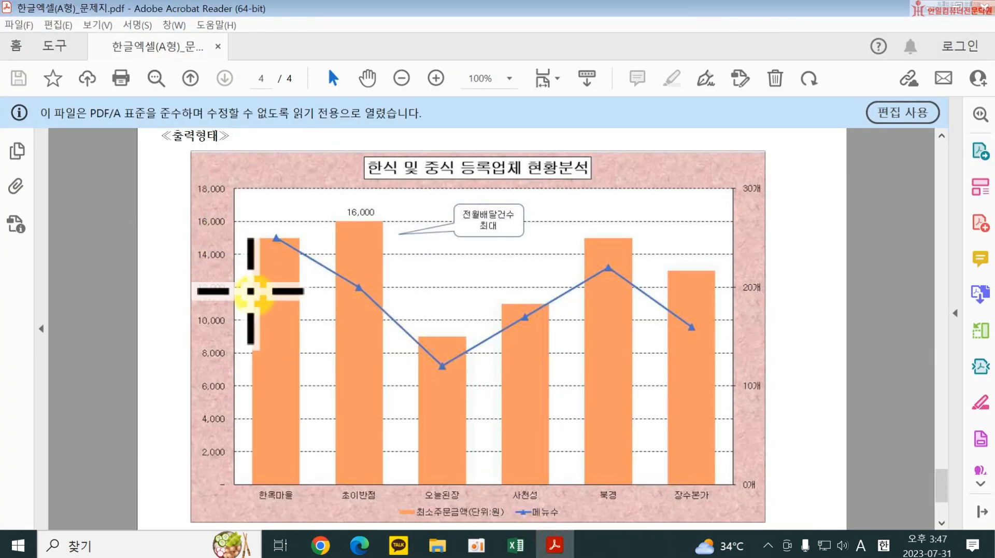
{"action": "scroll", "coordinate": [250, 291], "scroll_direction": "up", "scroll_amount": 3}
{"action": "scroll", "coordinate": [309, 267], "scroll_direction": "up", "scroll_amount": 3}
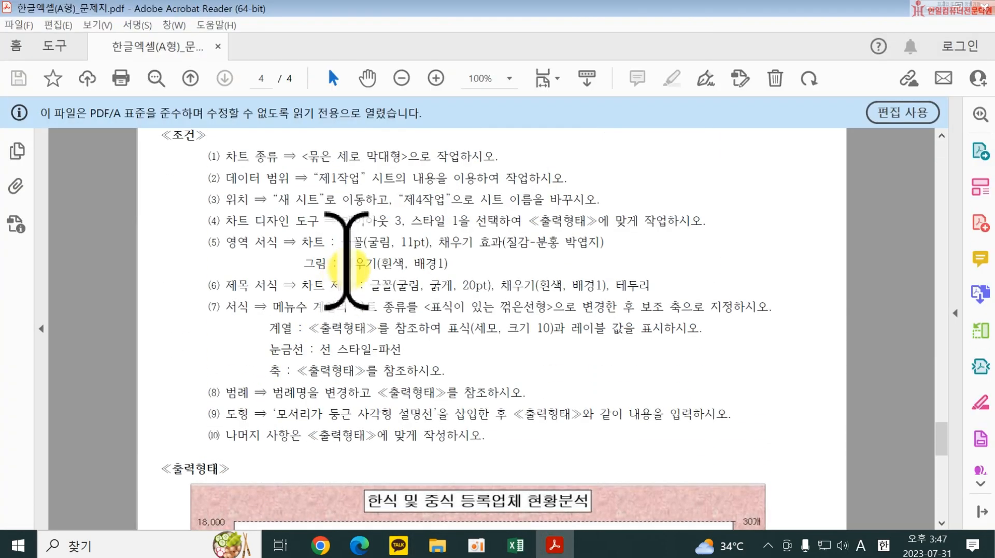
{"action": "left_click_drag", "start_coordinate": [342, 221], "coordinate": [456, 222]}
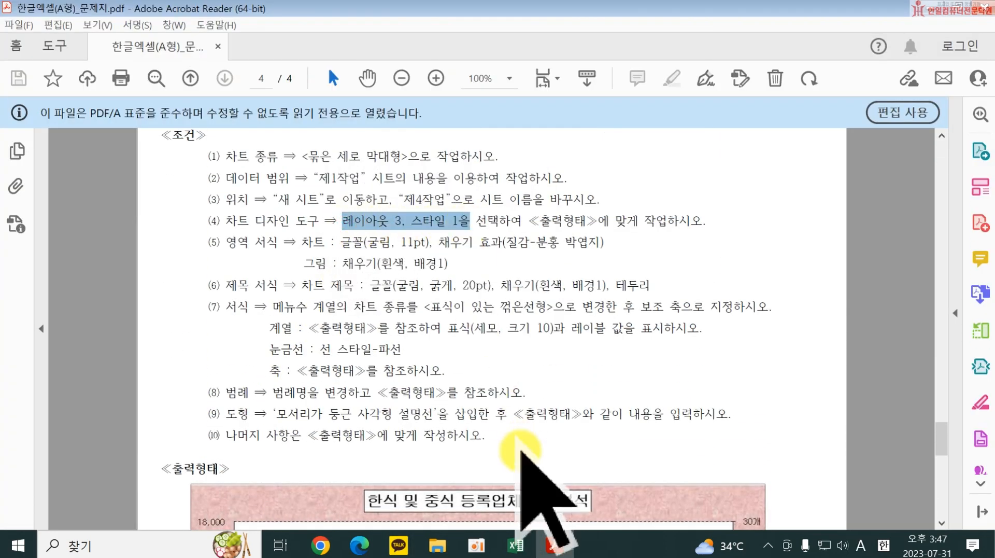
{"action": "left_click", "coordinate": [515, 544]}
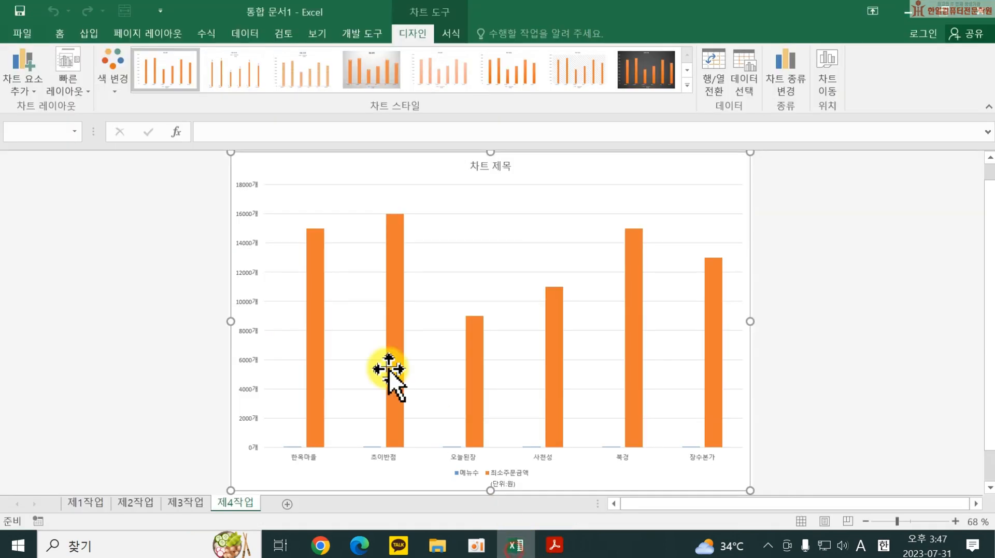
{"action": "left_click", "coordinate": [80, 83]}
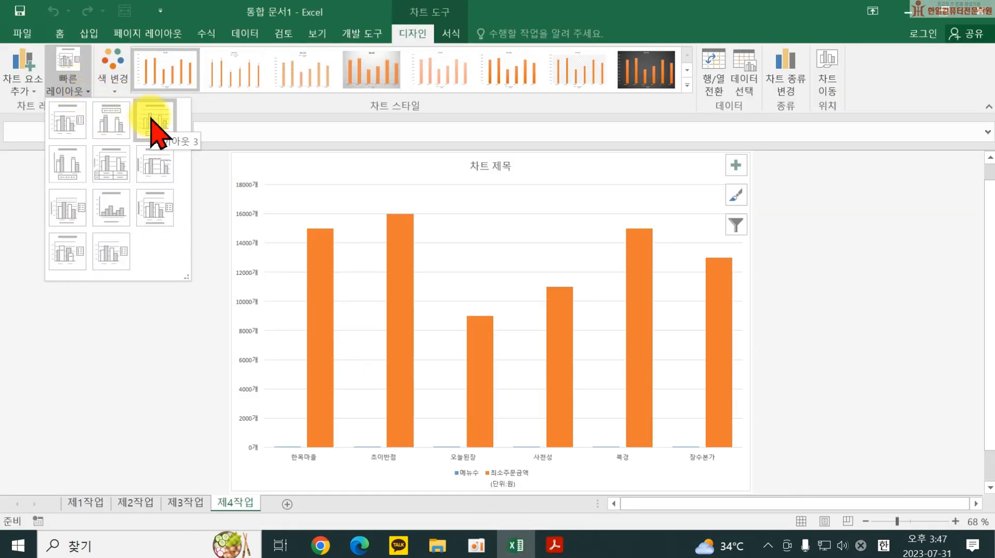
{"action": "left_click", "coordinate": [154, 128]}
{"action": "left_click", "coordinate": [687, 86]}
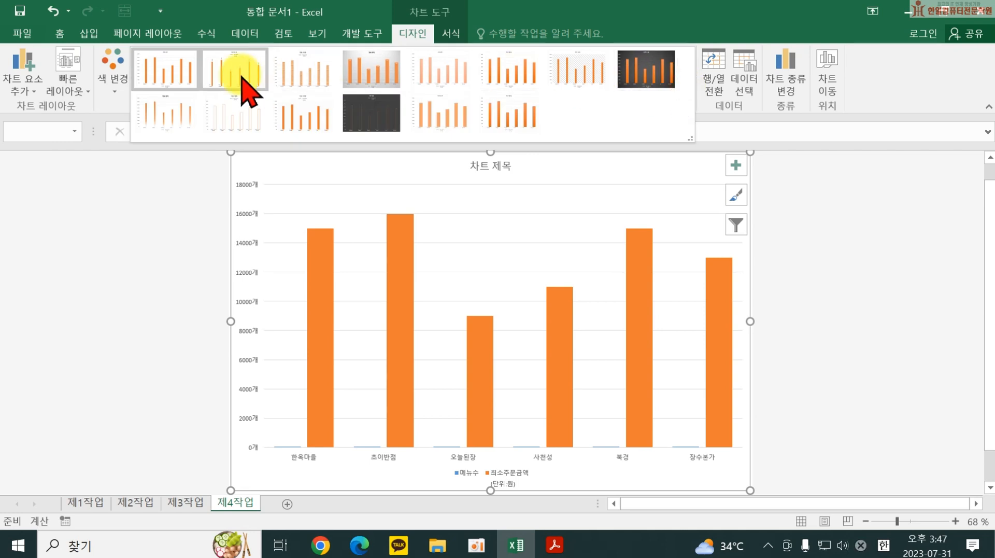
{"action": "left_click", "coordinate": [177, 72]}
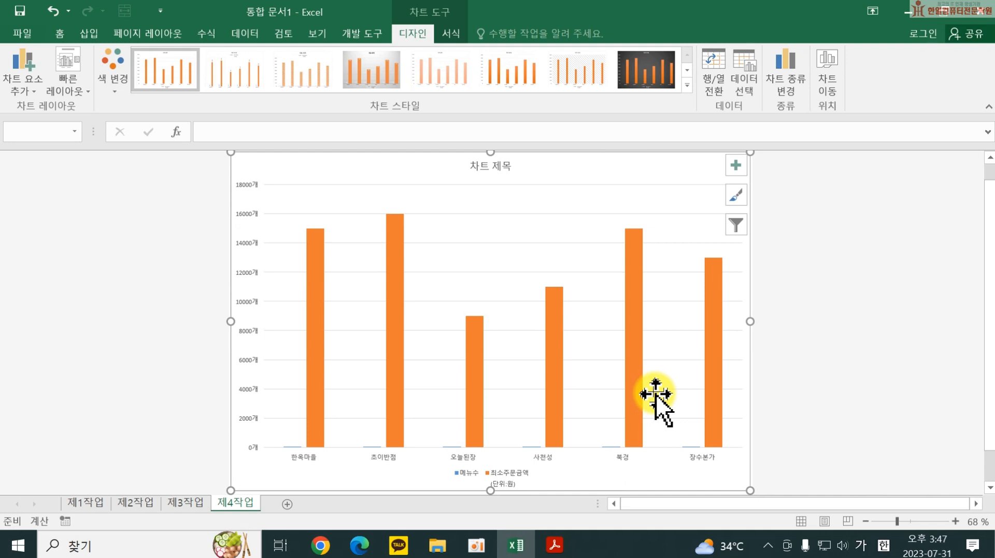
Set the font of the whole chart to 굴림, size 11.
{"action": "left_click", "coordinate": [60, 34]}
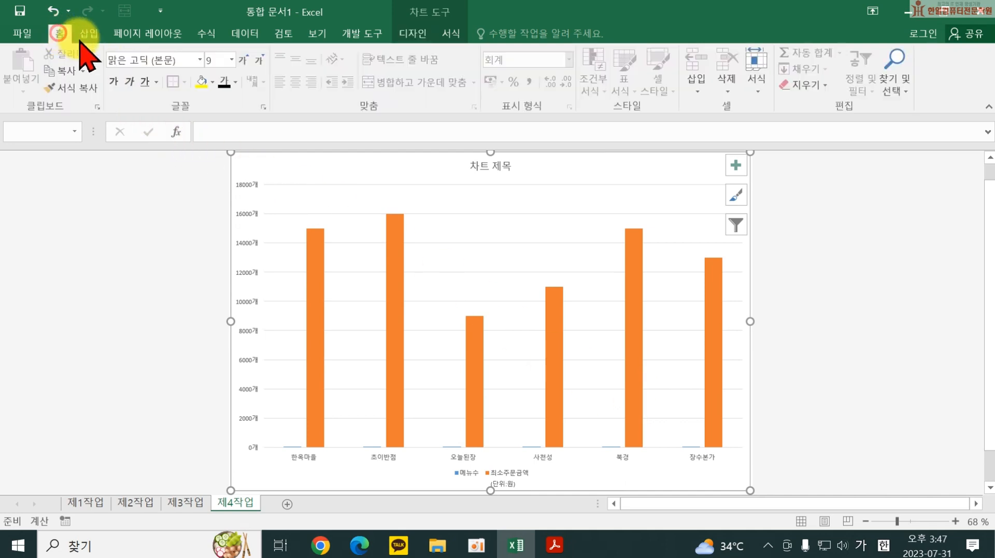
{"action": "left_click", "coordinate": [150, 60]}
{"action": "type", "text": "ㄱ"}
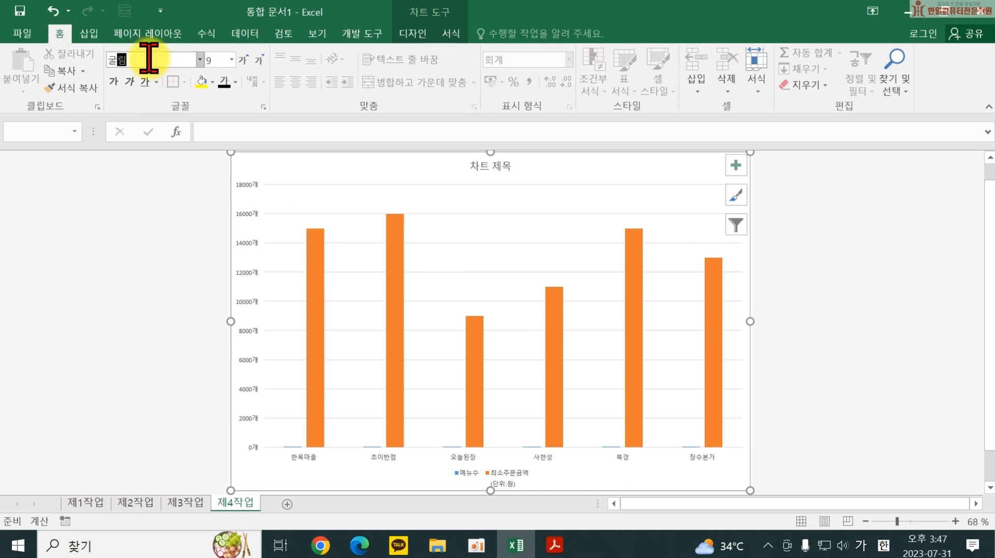
{"action": "key", "text": "Return"}
{"action": "left_click", "coordinate": [215, 60]}
{"action": "type", "text": "11"}
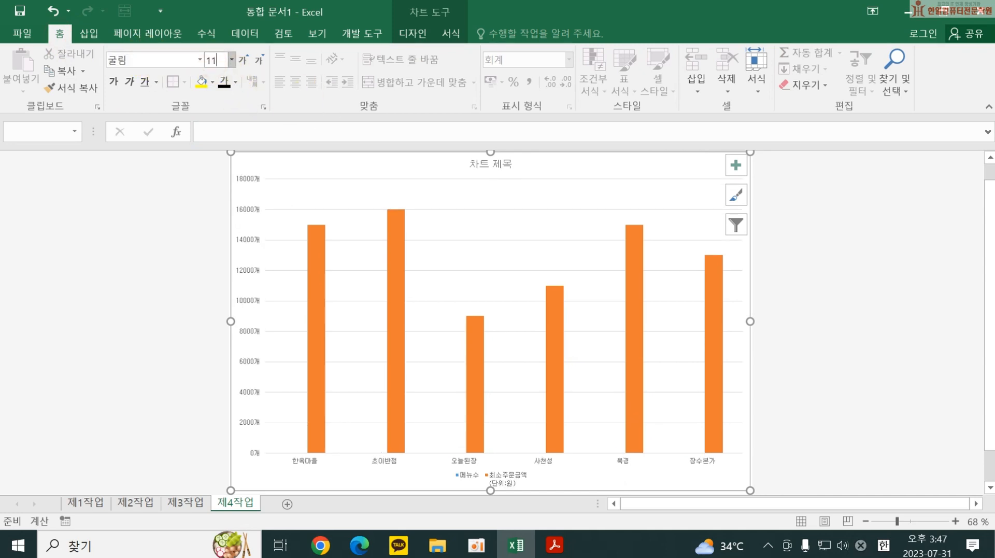
{"action": "key", "text": "Return"}
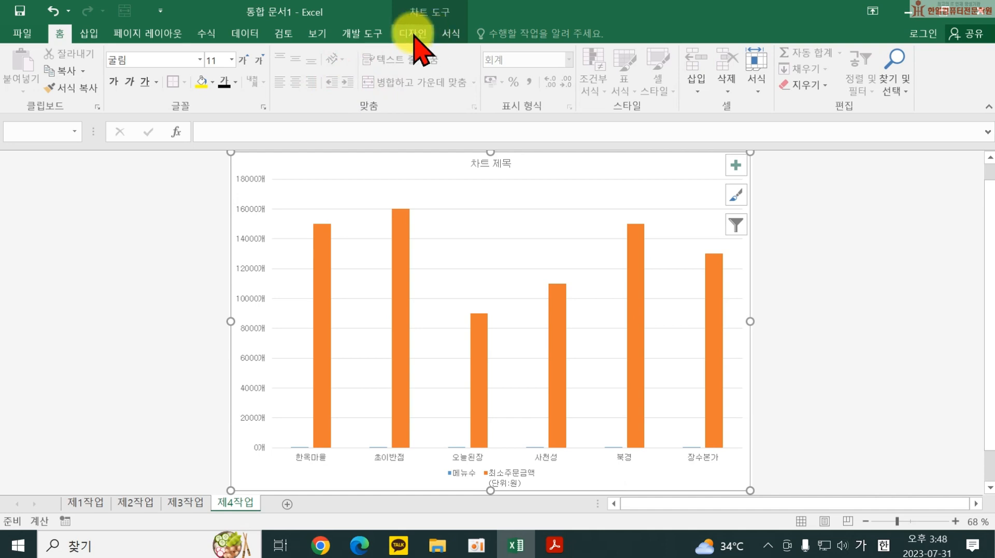
Fill the chart area with the 분홍 박엽지 texture.
{"action": "left_click", "coordinate": [450, 34]}
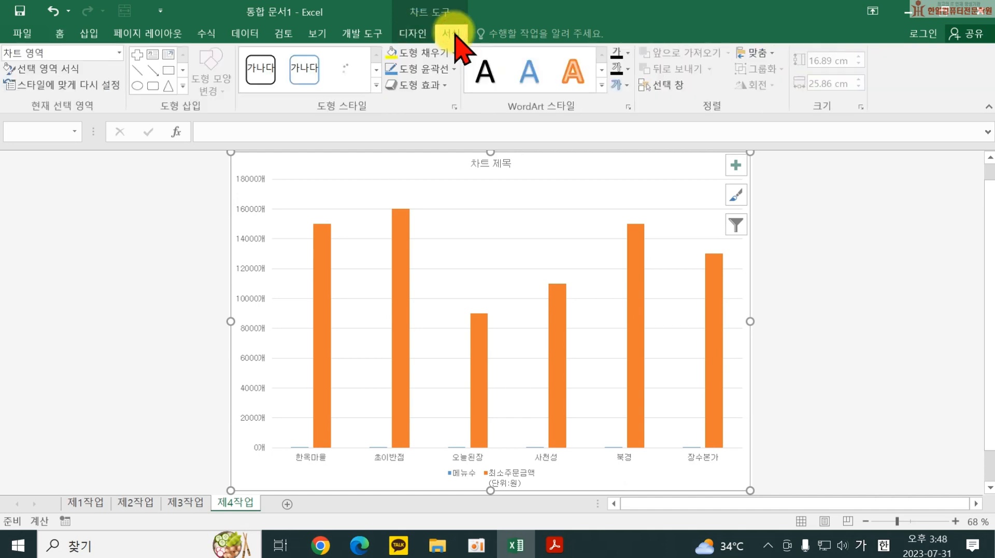
{"action": "left_click", "coordinate": [427, 52]}
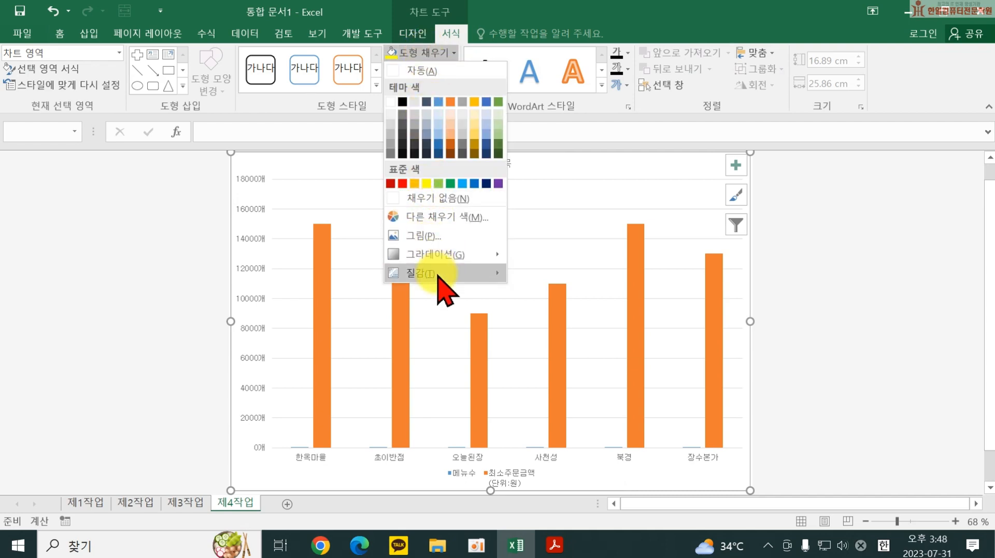
{"action": "mouse_move", "coordinate": [438, 273]}
{"action": "left_click", "coordinate": [596, 382]}
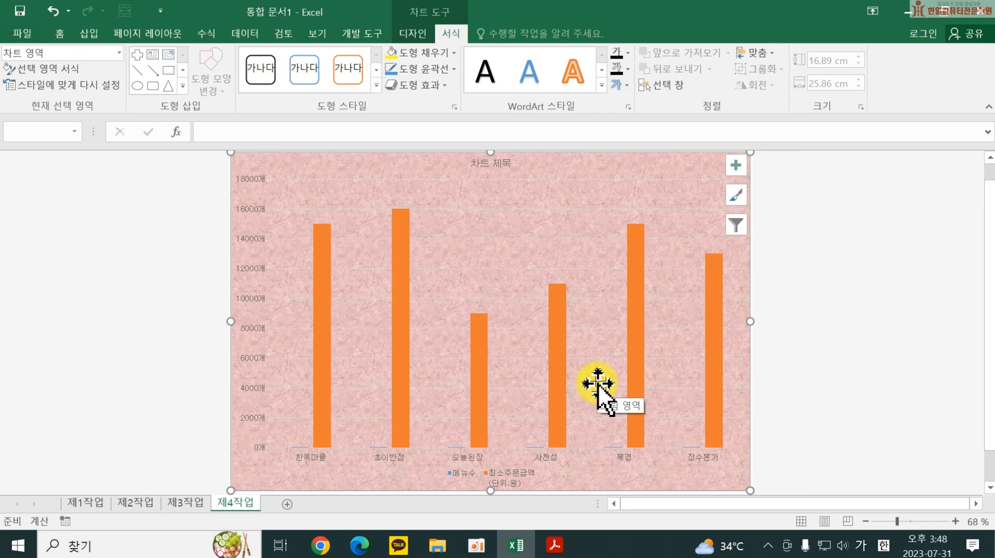
Fill the chart's plot area with the solid theme colour 흰색, 배경 1.
{"action": "left_click", "coordinate": [362, 254]}
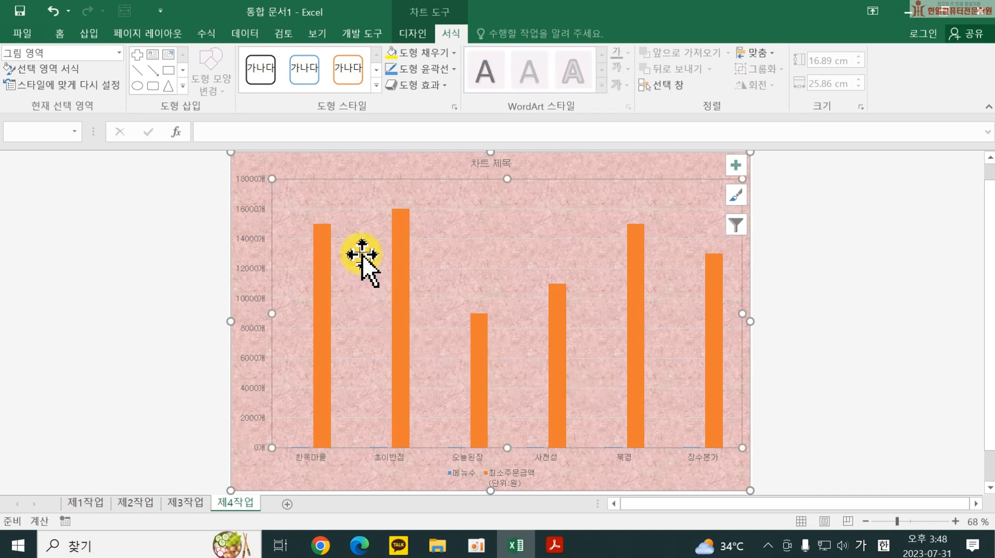
{"action": "left_click", "coordinate": [422, 54]}
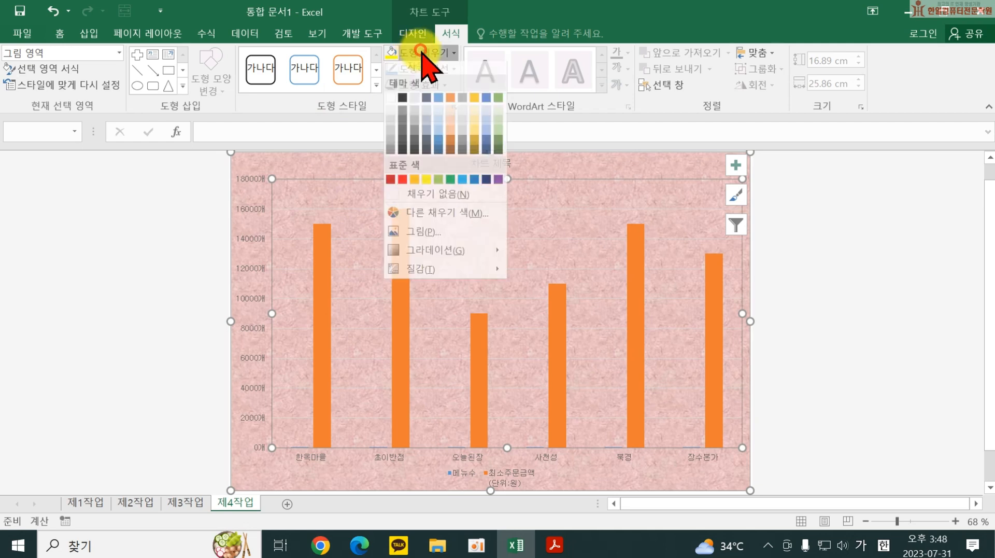
{"action": "left_click", "coordinate": [391, 102]}
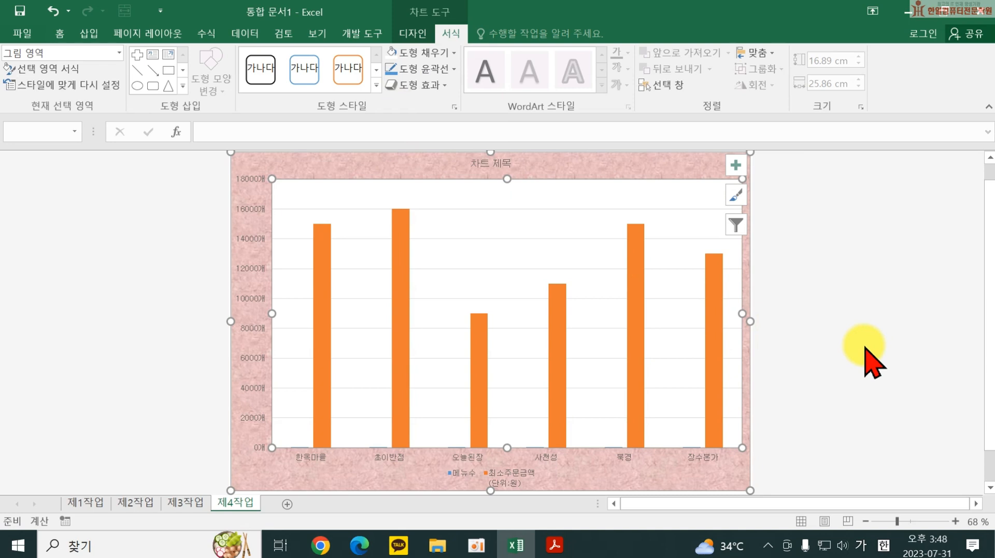
Replace the placeholder chart title with 한식 및 중식 등록업체 현황분석.
{"action": "left_click", "coordinate": [477, 164]}
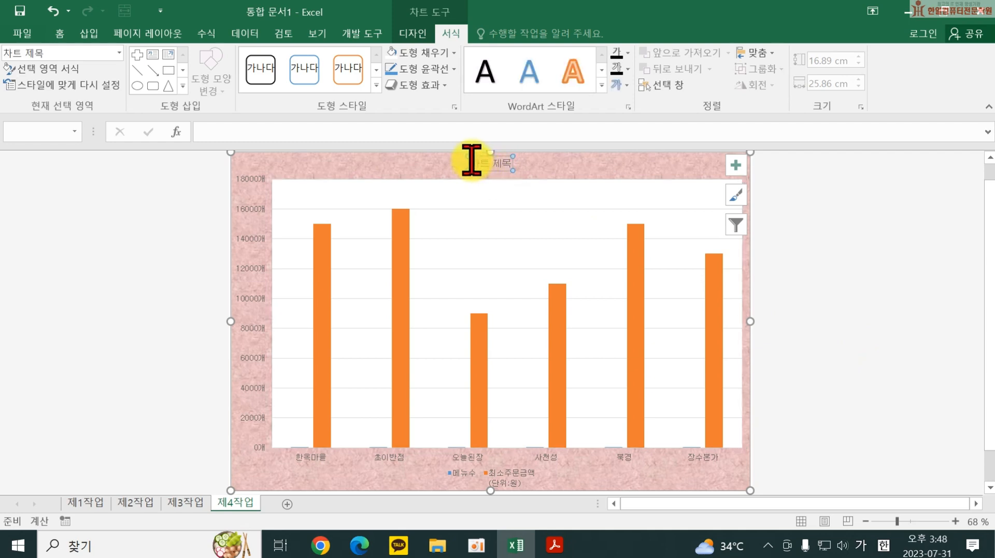
{"action": "left_click_drag", "start_coordinate": [472, 160], "coordinate": [516, 157]}
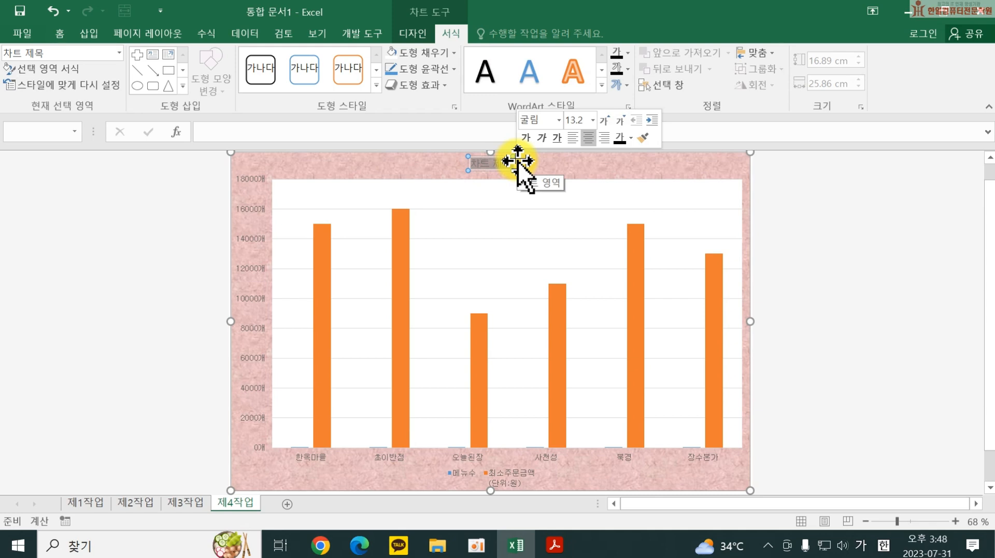
{"action": "type", "text": "최"}
{"action": "type", "text": "식 및 중식"}
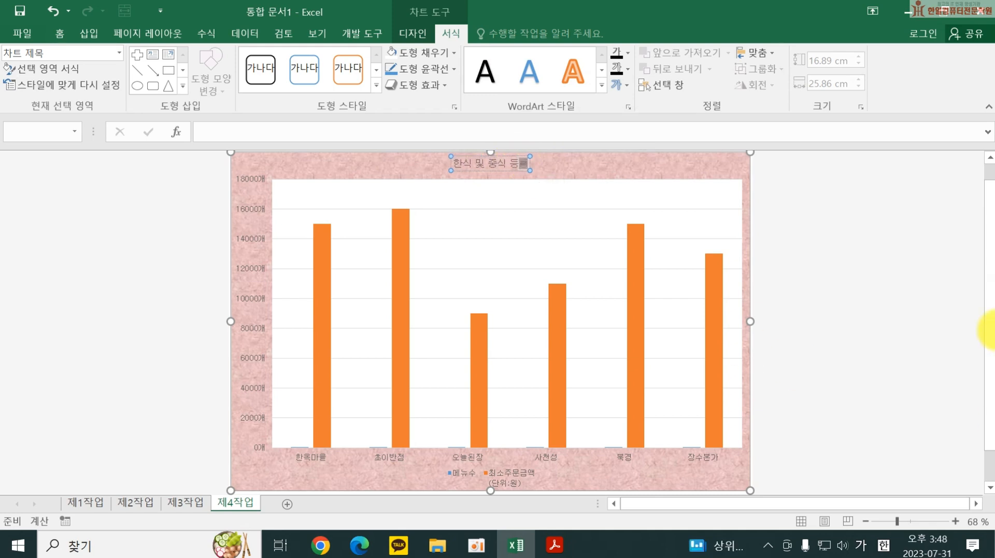
{"action": "type", "text": " 등록업체"}
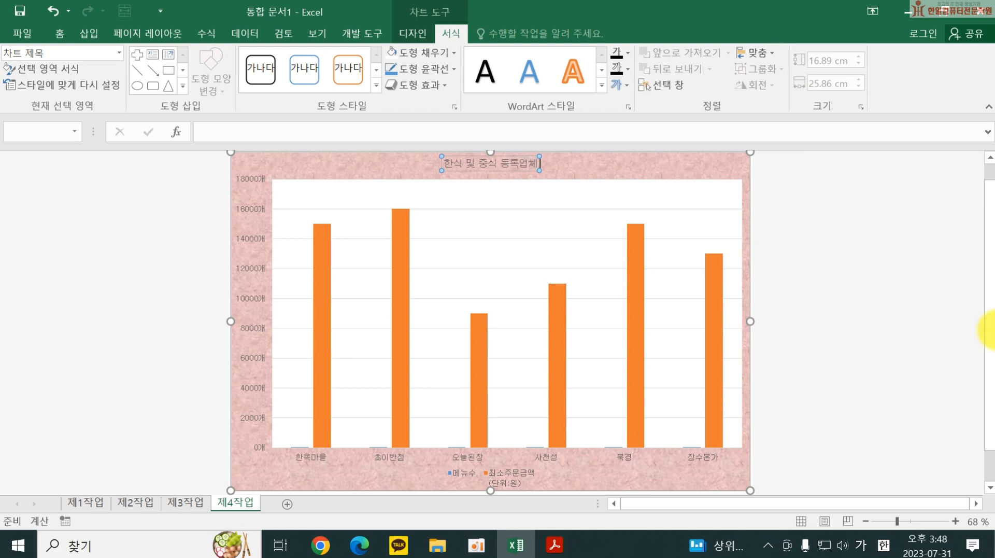
{"action": "type", "text": " 현황분서"}
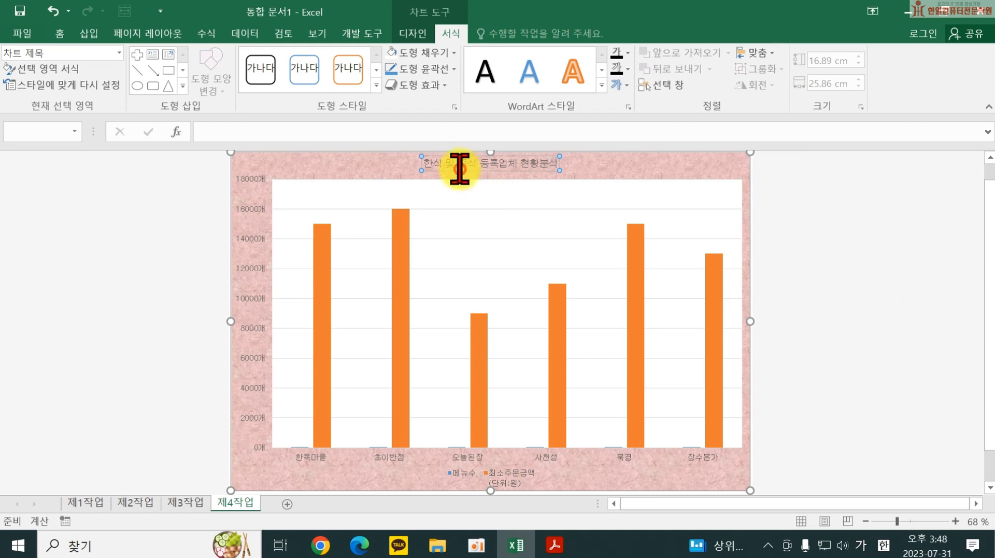
Make the chart title bold and set its font size to 20.
{"action": "left_click", "coordinate": [458, 164]}
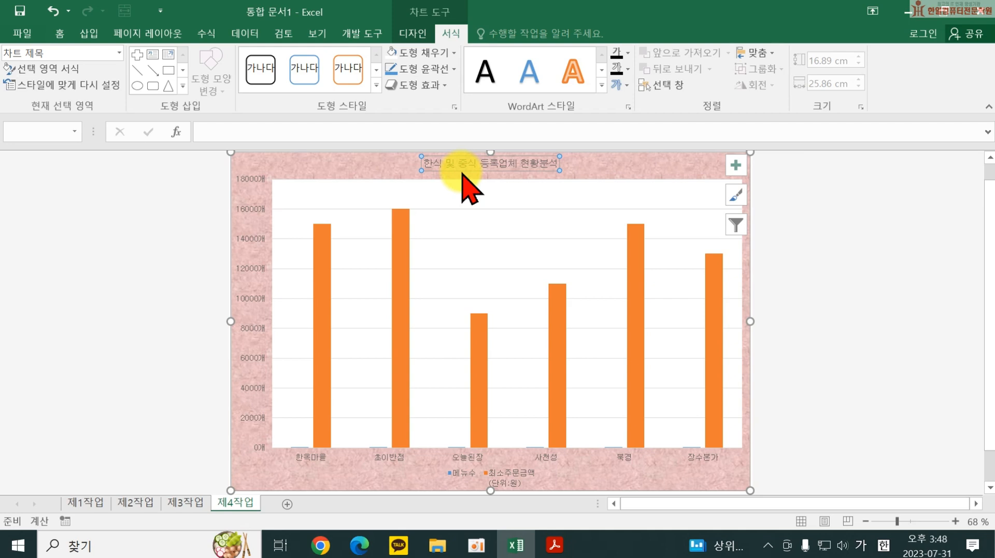
{"action": "left_click", "coordinate": [59, 33]}
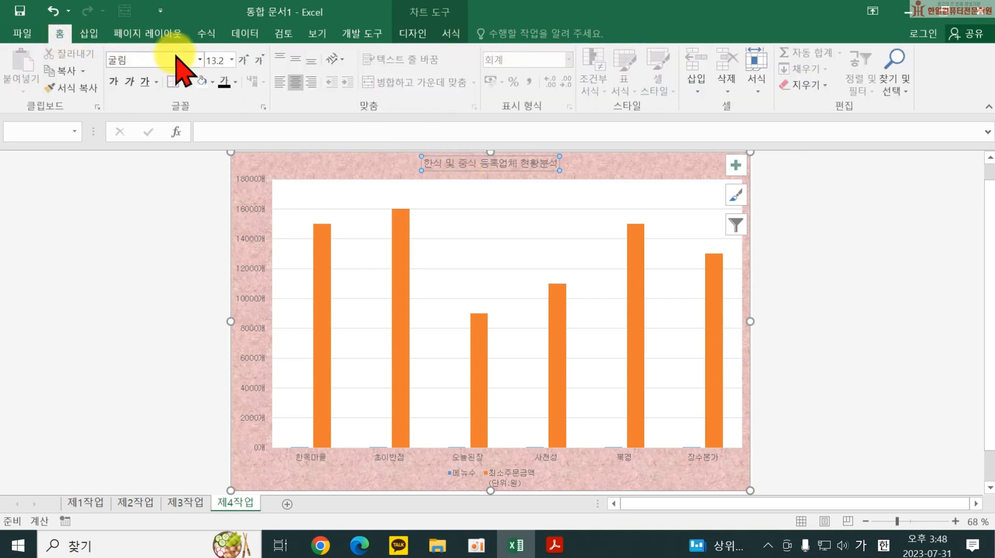
{"action": "left_click", "coordinate": [112, 88]}
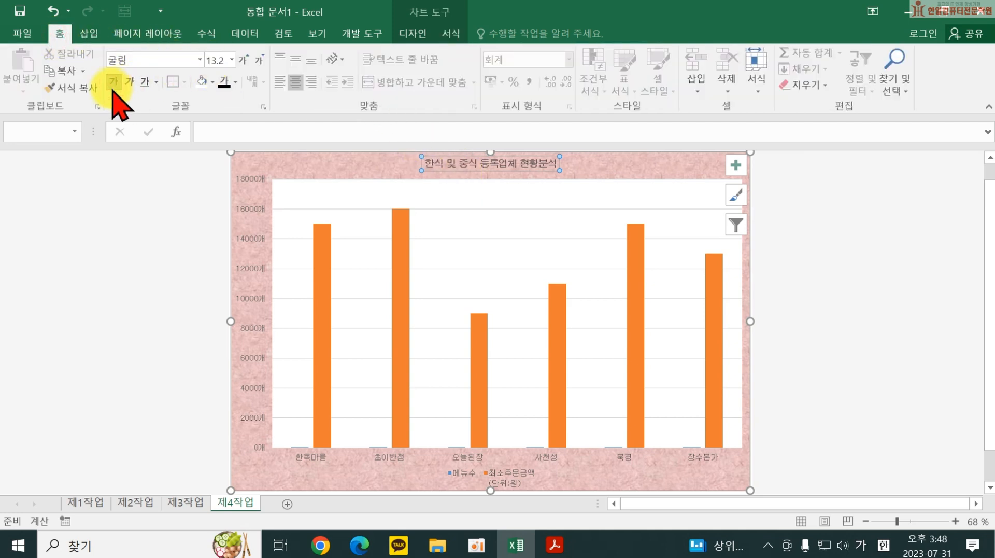
{"action": "left_click", "coordinate": [215, 60]}
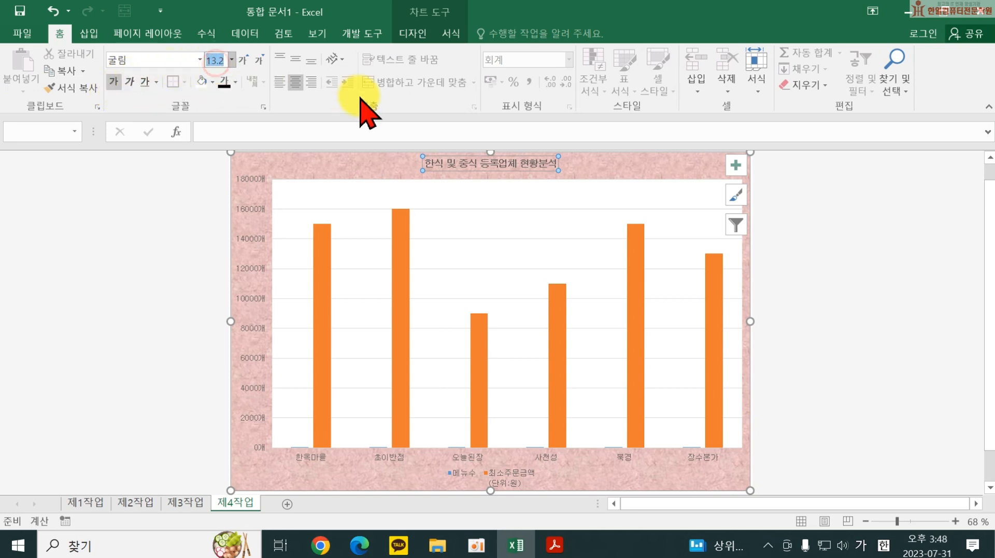
{"action": "type", "text": "20"}
{"action": "key", "text": "Return"}
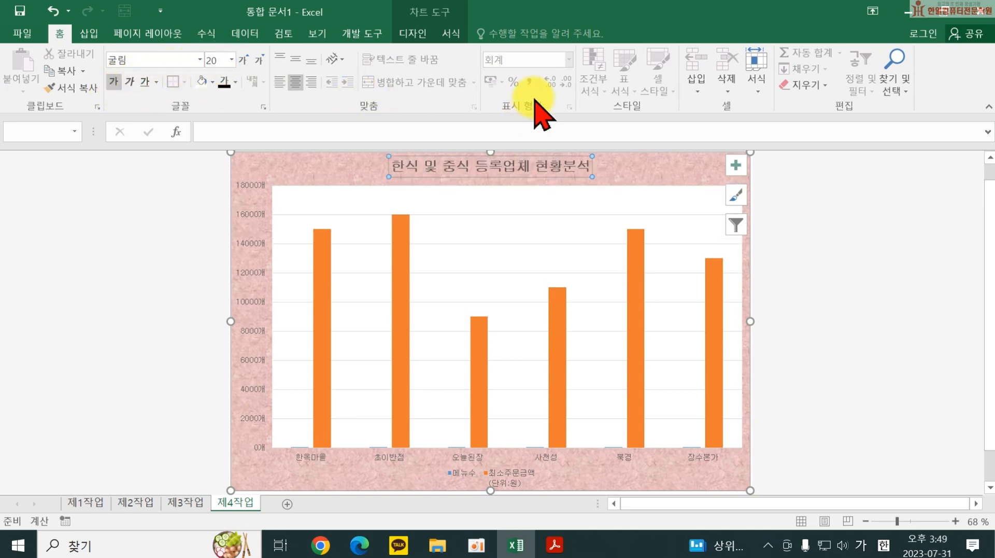
Give the chart title a 흰색, 배경 1 fill and an outline in the automatic colour.
{"action": "left_click", "coordinate": [451, 33]}
{"action": "left_click", "coordinate": [423, 53]}
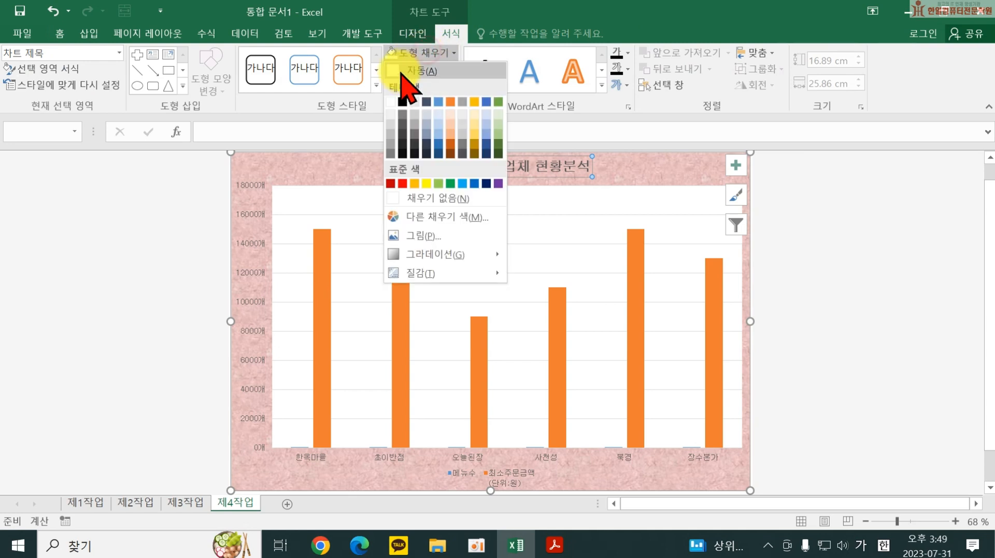
{"action": "left_click", "coordinate": [389, 102]}
{"action": "left_click", "coordinate": [425, 69]}
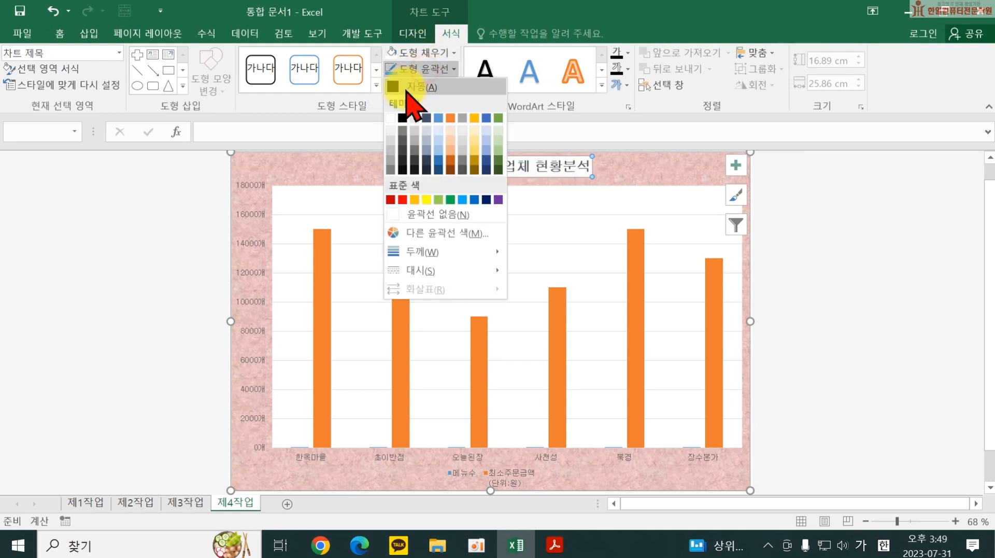
{"action": "left_click", "coordinate": [392, 88]}
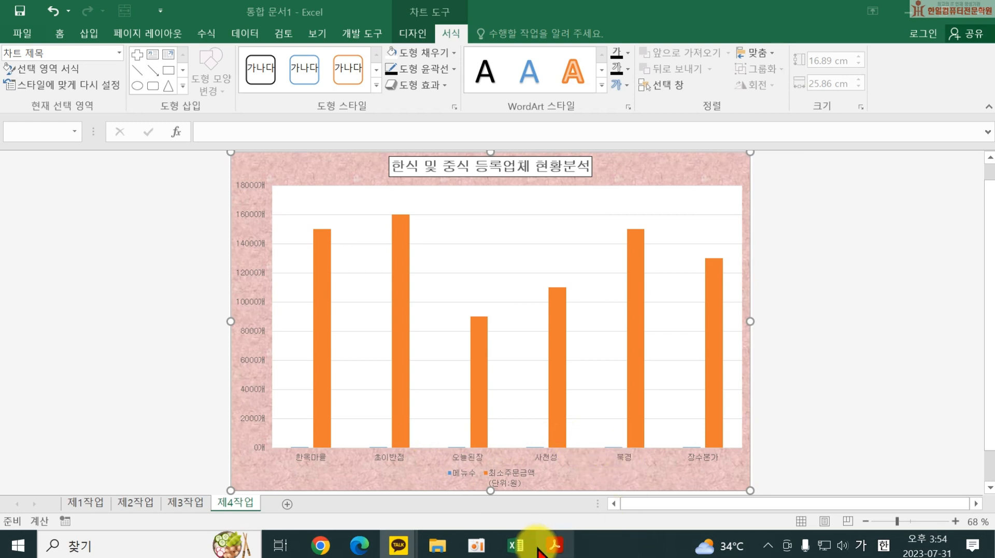
Check chart condition (7) in the Acrobat Reader question paper, return to Excel, and change the 메뉴수 series to 표식이 있는 꺾은선형 on the secondary axis.
{"action": "left_click", "coordinate": [554, 544]}
{"action": "left_click_drag", "start_coordinate": [310, 306], "coordinate": [738, 307]}
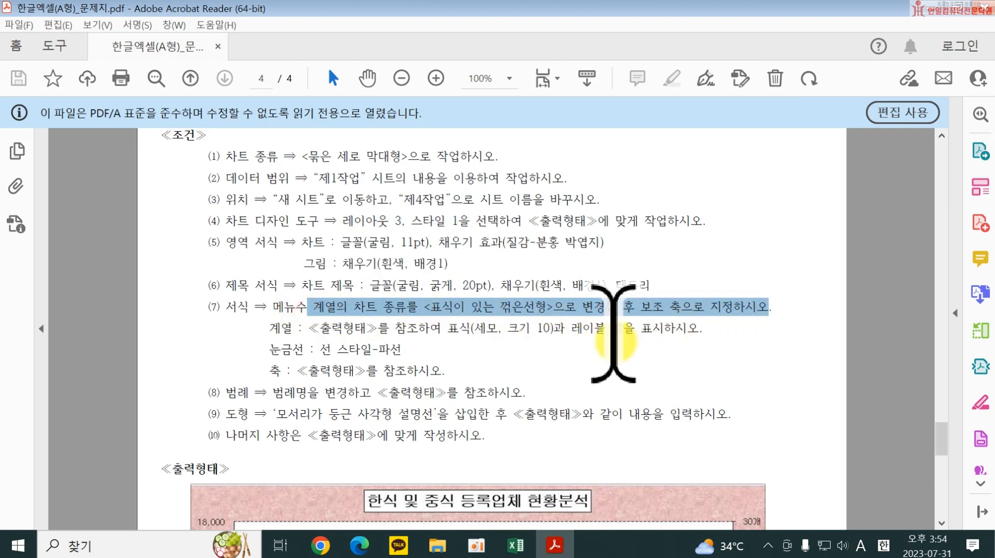
{"action": "left_click", "coordinate": [519, 543]}
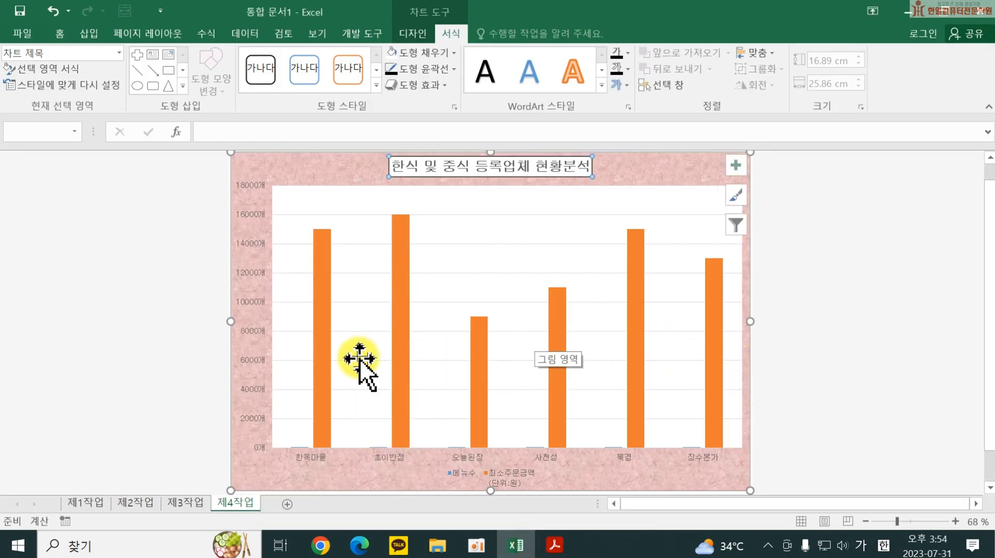
{"action": "left_click", "coordinate": [556, 331]}
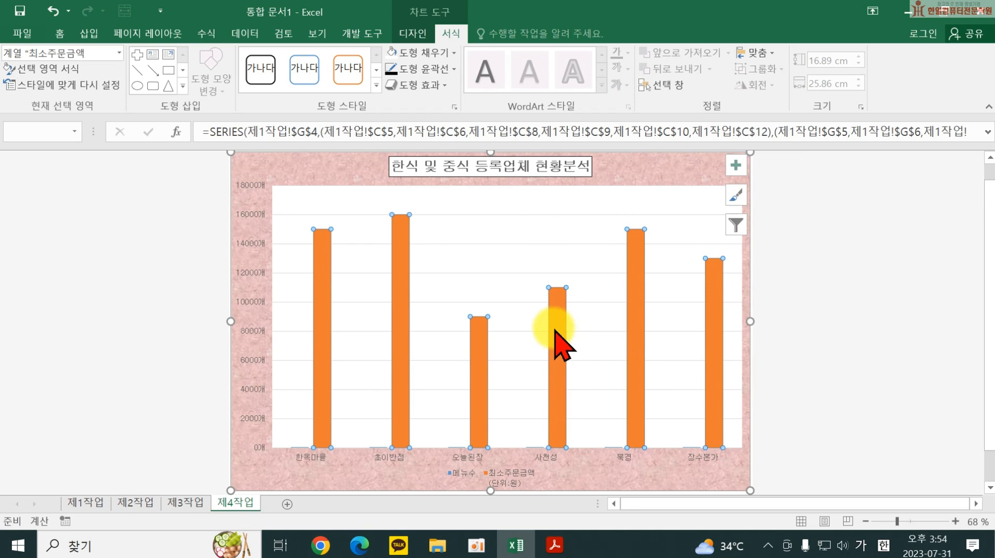
{"action": "right_click", "coordinate": [556, 332]}
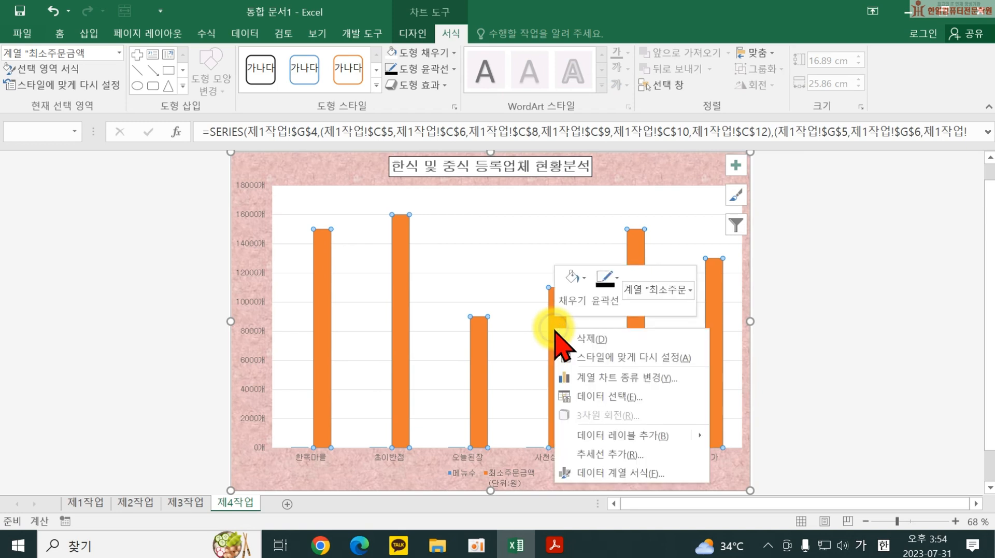
{"action": "left_click", "coordinate": [587, 378]}
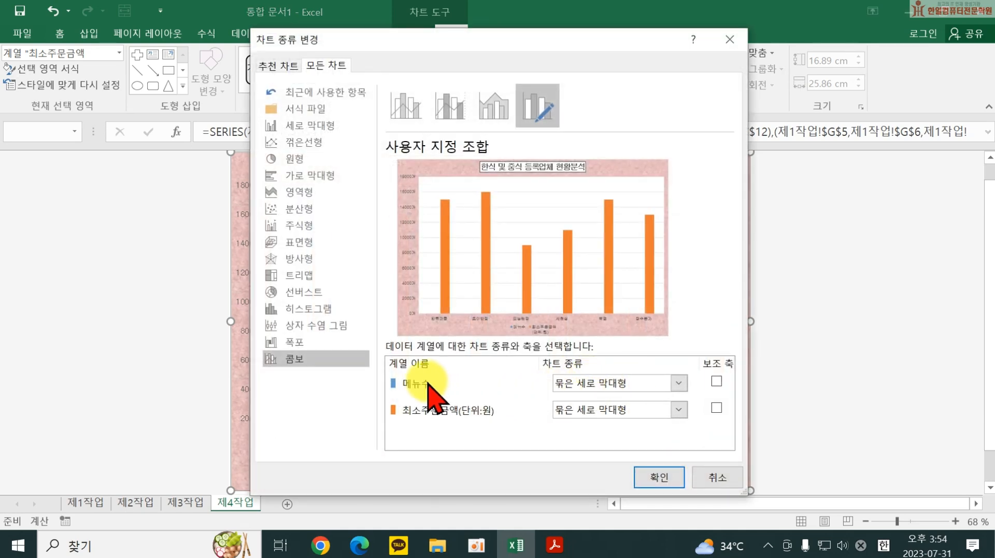
{"action": "left_click", "coordinate": [617, 383]}
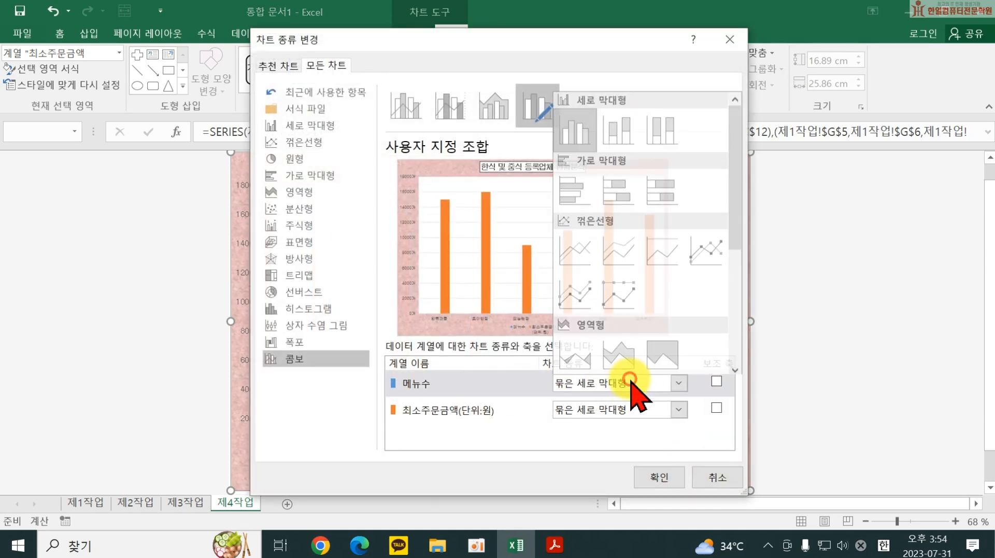
{"action": "left_click", "coordinate": [706, 245]}
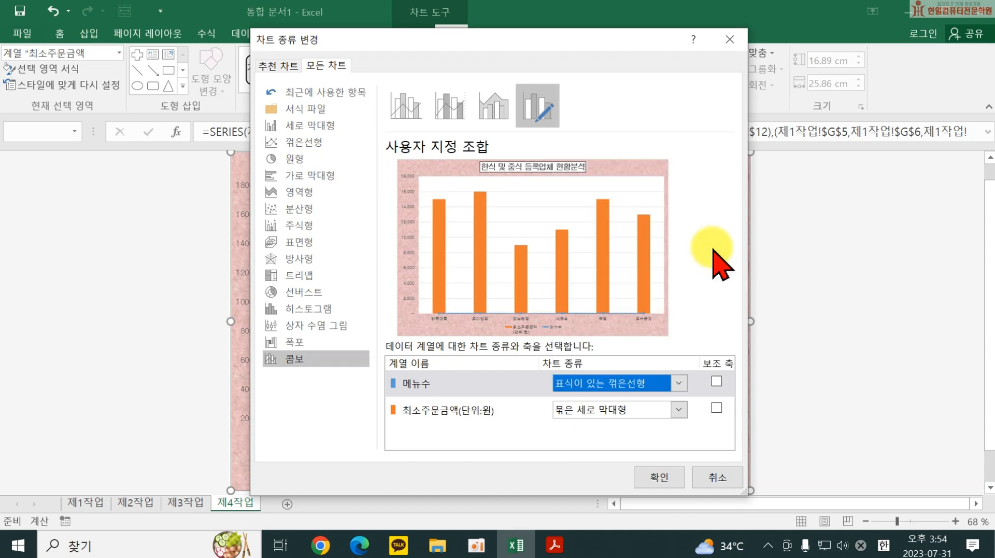
{"action": "left_click", "coordinate": [717, 381]}
{"action": "left_click", "coordinate": [659, 475]}
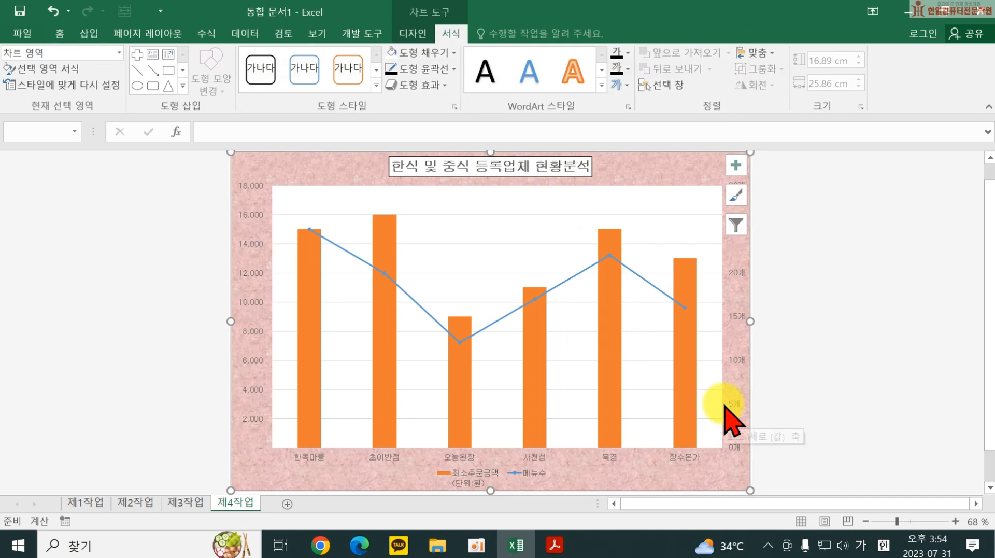
Check the series marker and label requirements of condition (7) in the Acrobat Reader question paper, and return to Excel.
{"action": "left_click", "coordinate": [555, 541]}
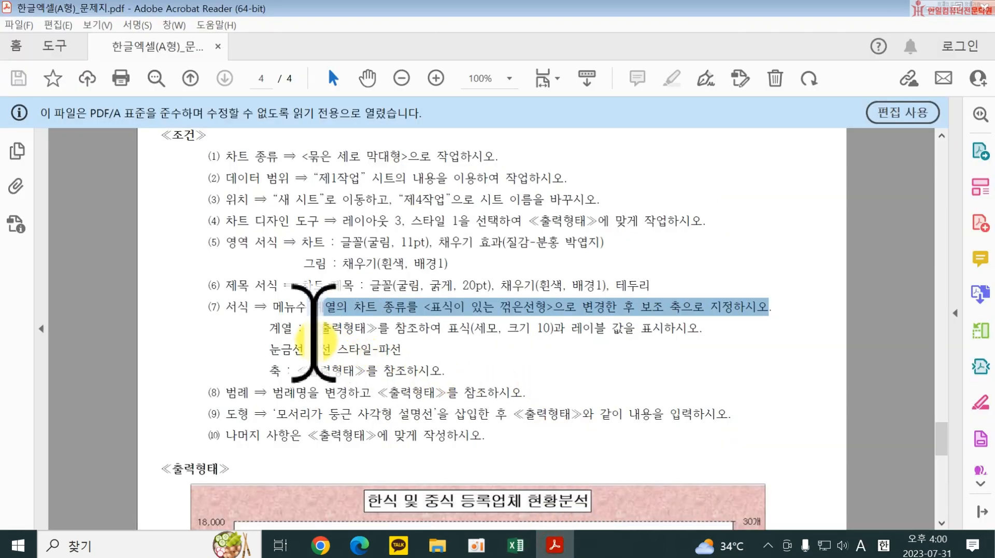
{"action": "left_click", "coordinate": [314, 332]}
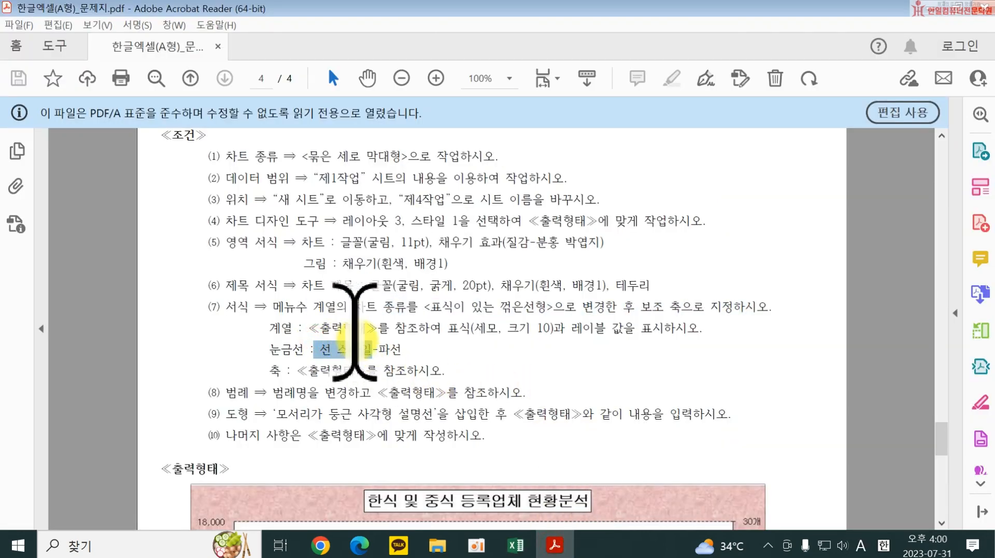
{"action": "left_click_drag", "start_coordinate": [449, 328], "coordinate": [707, 327]}
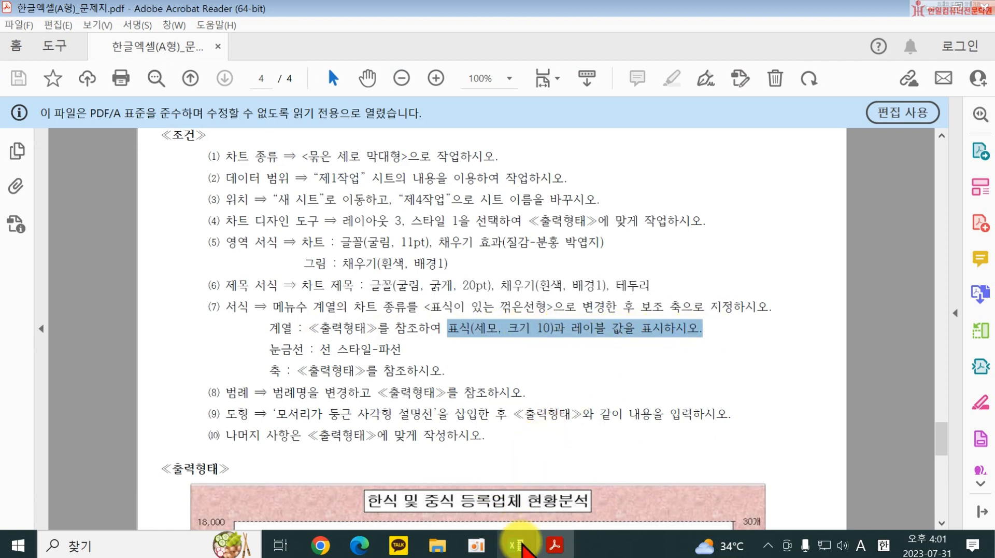
{"action": "left_click", "coordinate": [516, 544]}
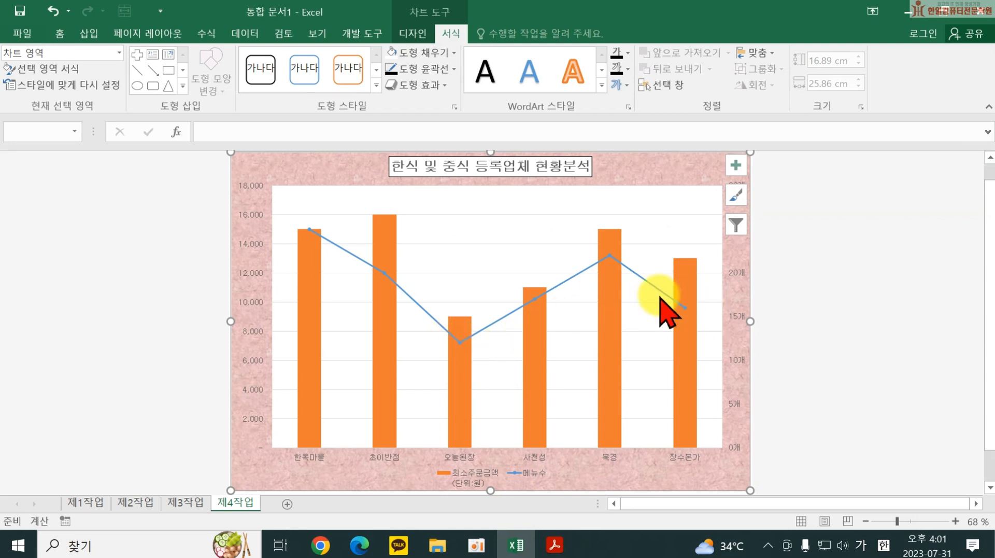
Change the 메뉴수 line series' markers to the built-in (기본 제공) triangle with size 10.
{"action": "mouse_move", "coordinate": [646, 284]}
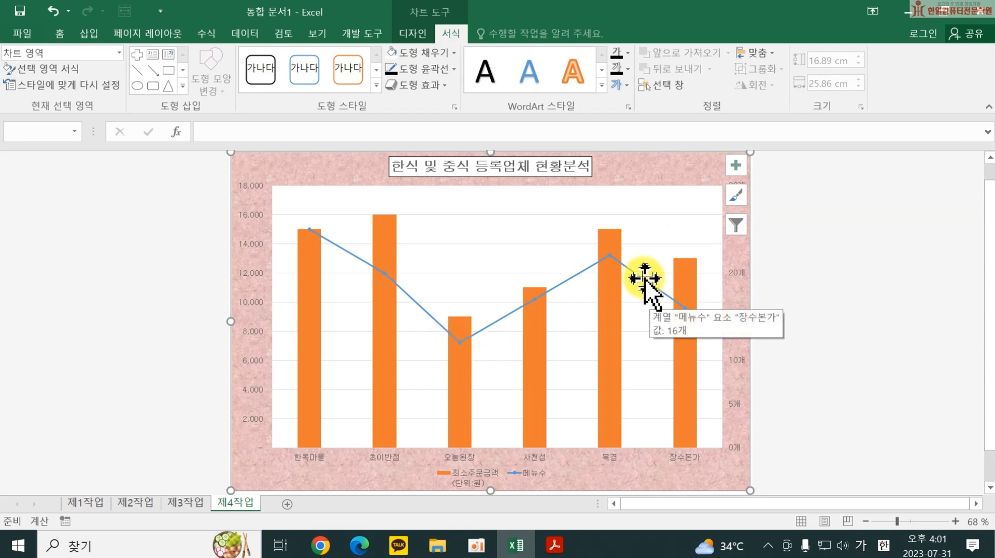
{"action": "left_click", "coordinate": [646, 283]}
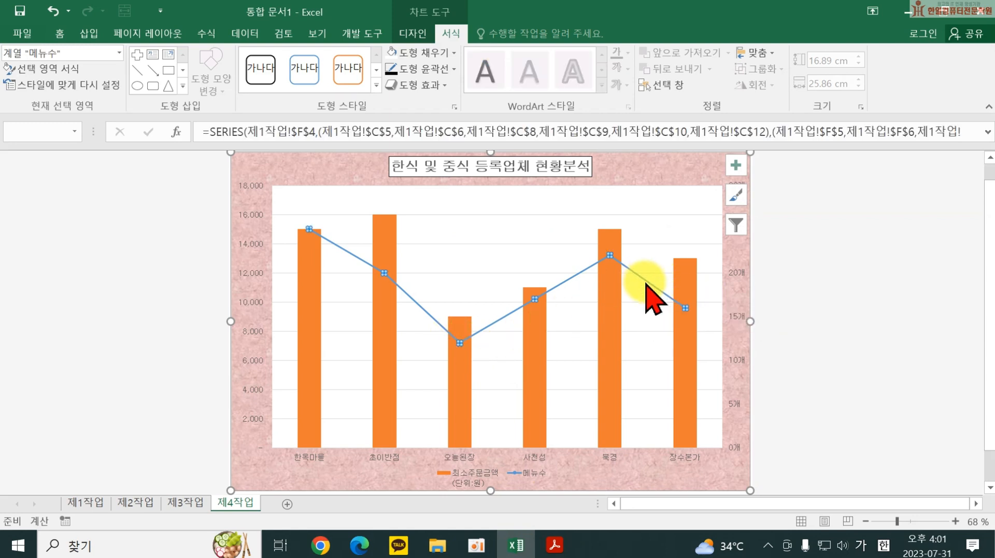
{"action": "right_click", "coordinate": [645, 284]}
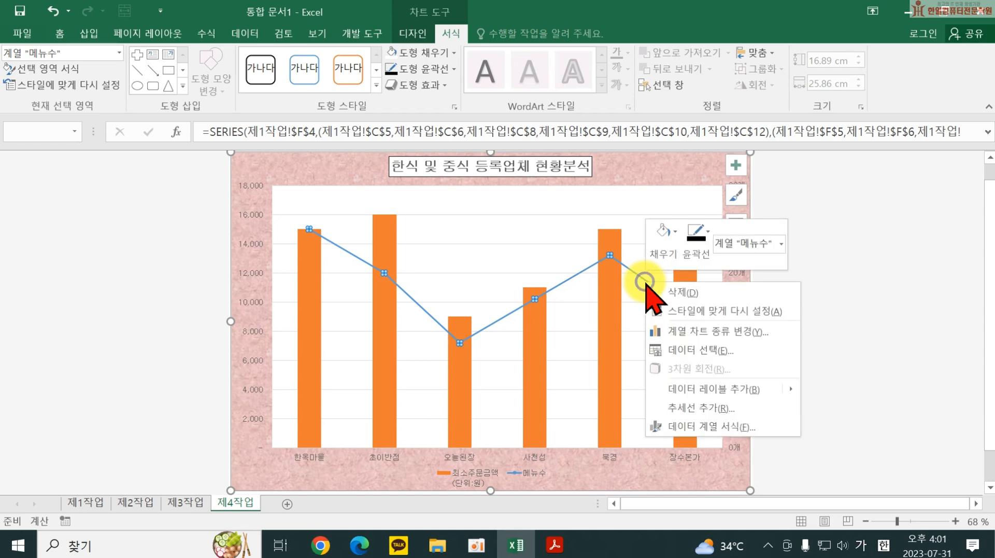
{"action": "left_click", "coordinate": [686, 427]}
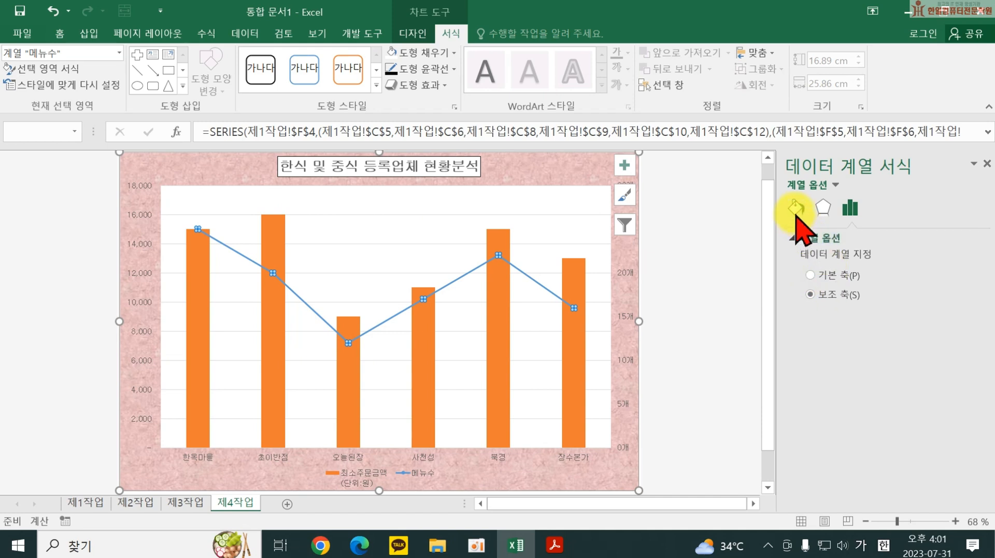
{"action": "left_click", "coordinate": [797, 209]}
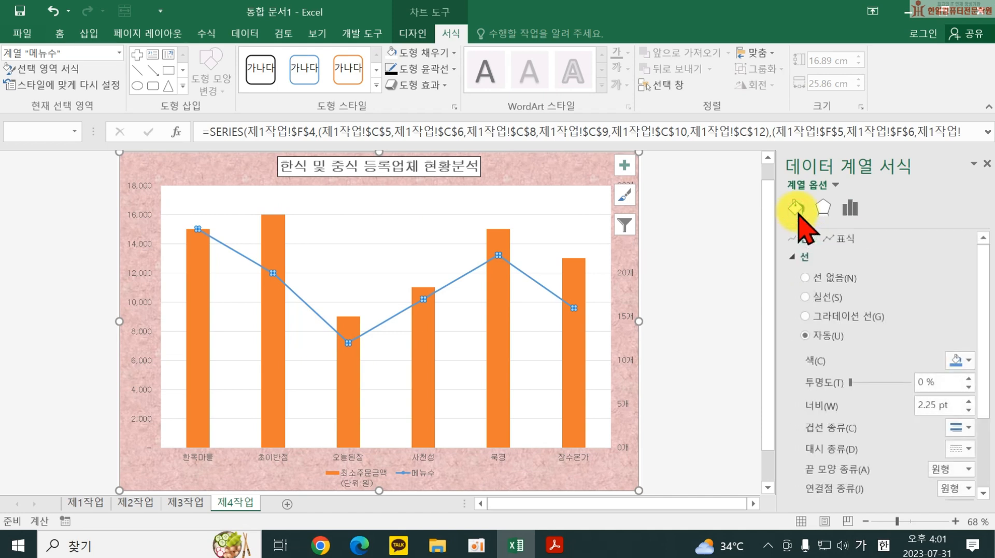
{"action": "left_click", "coordinate": [839, 240]}
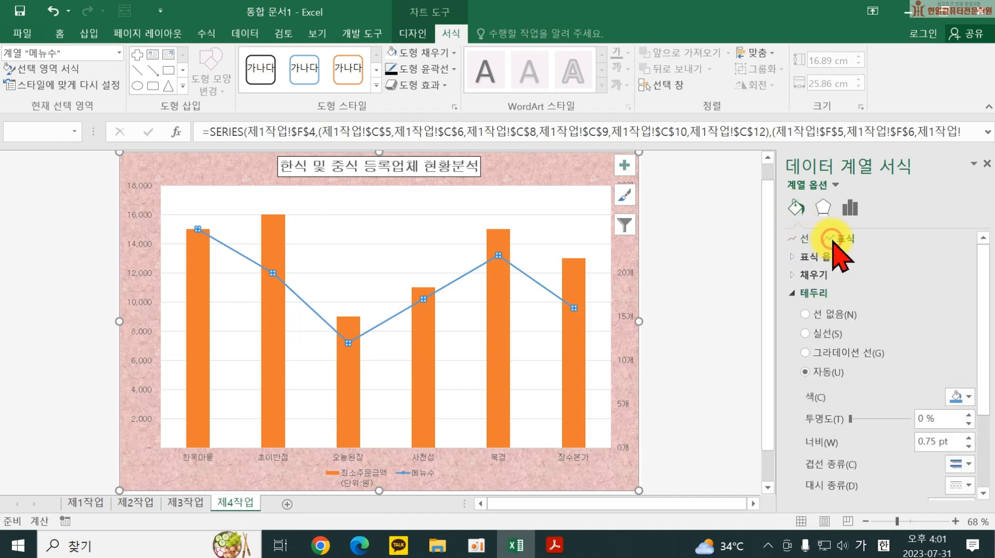
{"action": "left_click", "coordinate": [803, 258]}
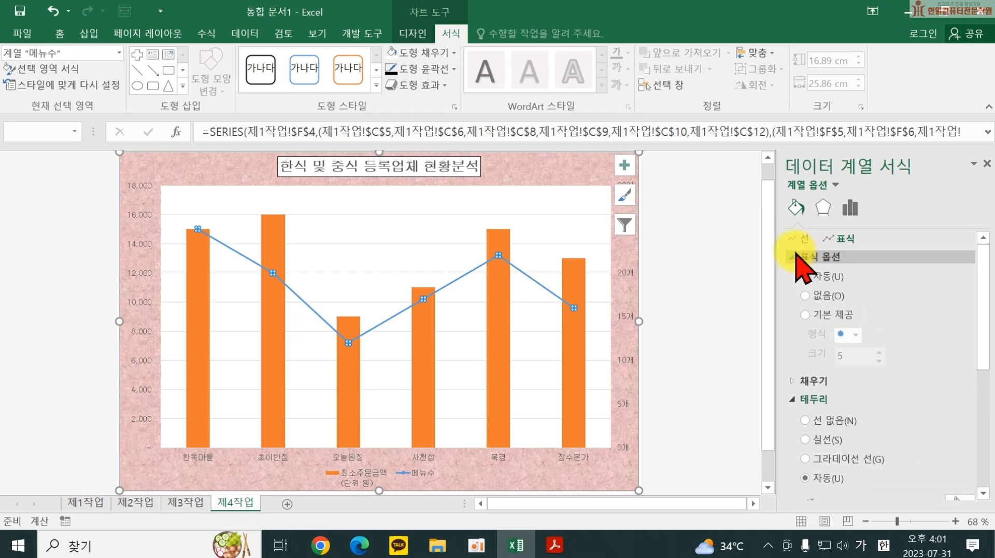
{"action": "left_click", "coordinate": [828, 315]}
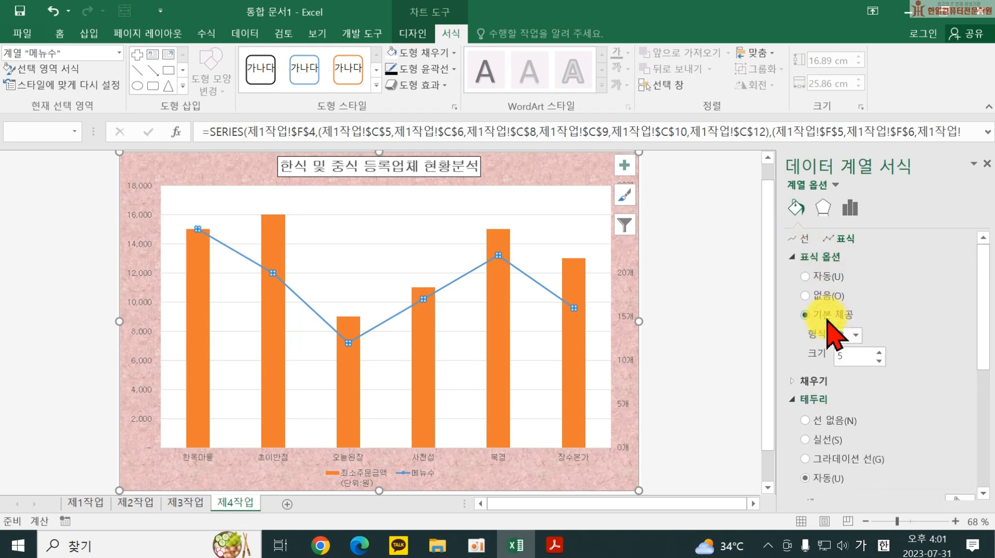
{"action": "left_click", "coordinate": [854, 335]}
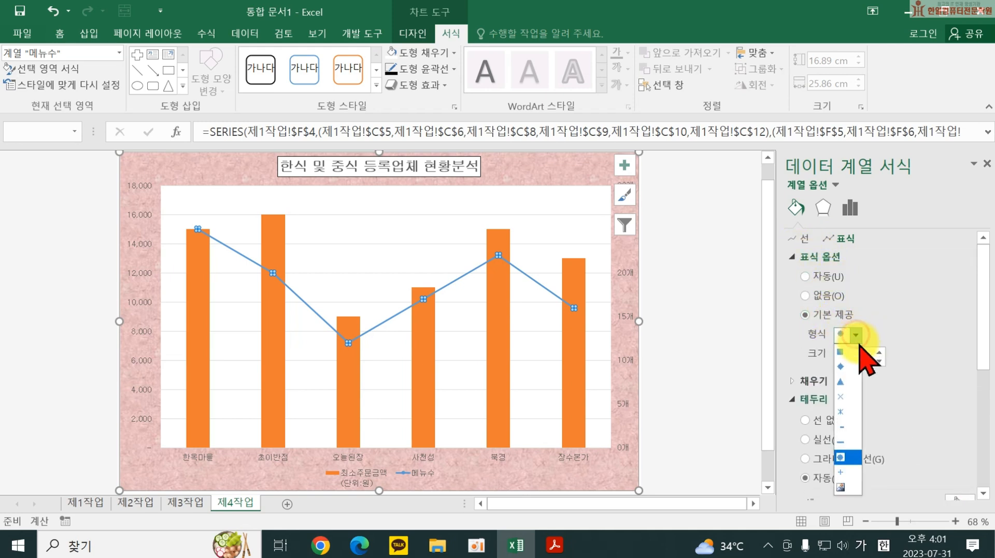
{"action": "left_click", "coordinate": [850, 381]}
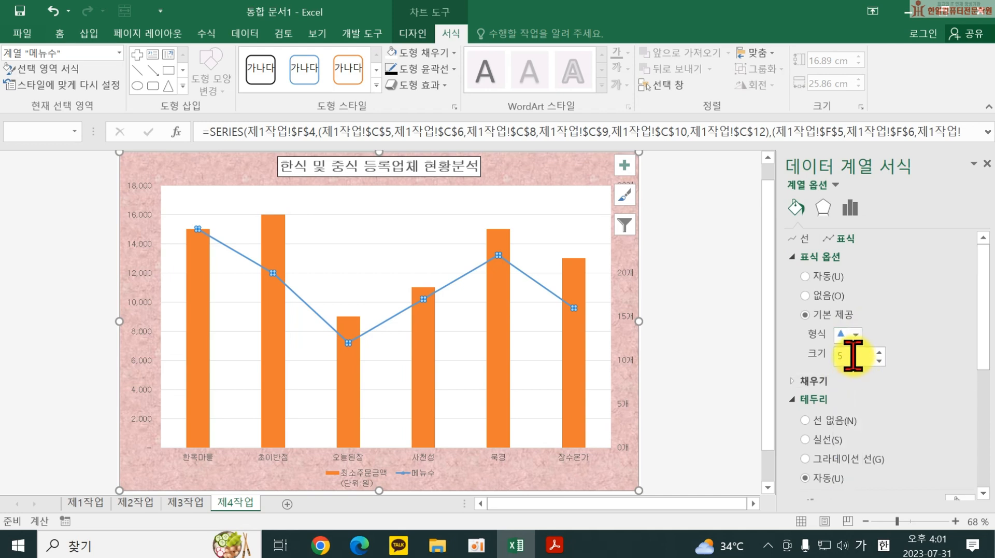
{"action": "double_click", "coordinate": [843, 356]}
{"action": "type", "text": "10"}
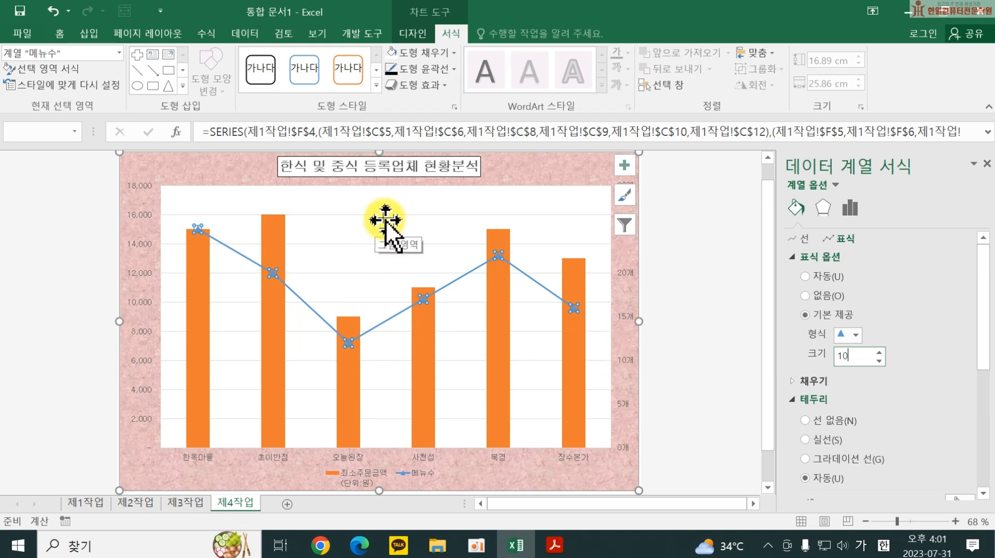
Format the chart's major horizontal gridlines as a solid black line with the 파선 dash style.
{"action": "left_click", "coordinate": [440, 214]}
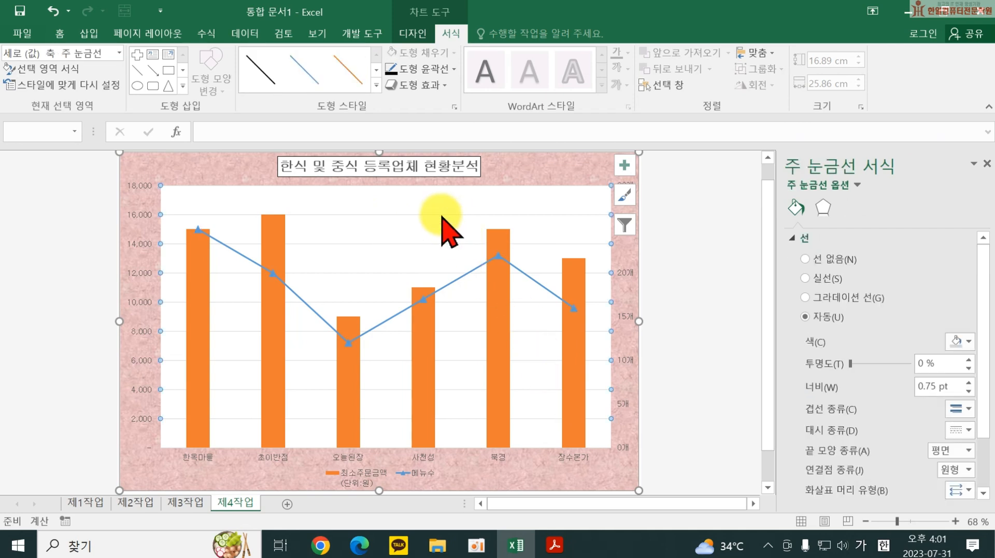
{"action": "left_click", "coordinate": [819, 280]}
{"action": "left_click", "coordinate": [965, 342]}
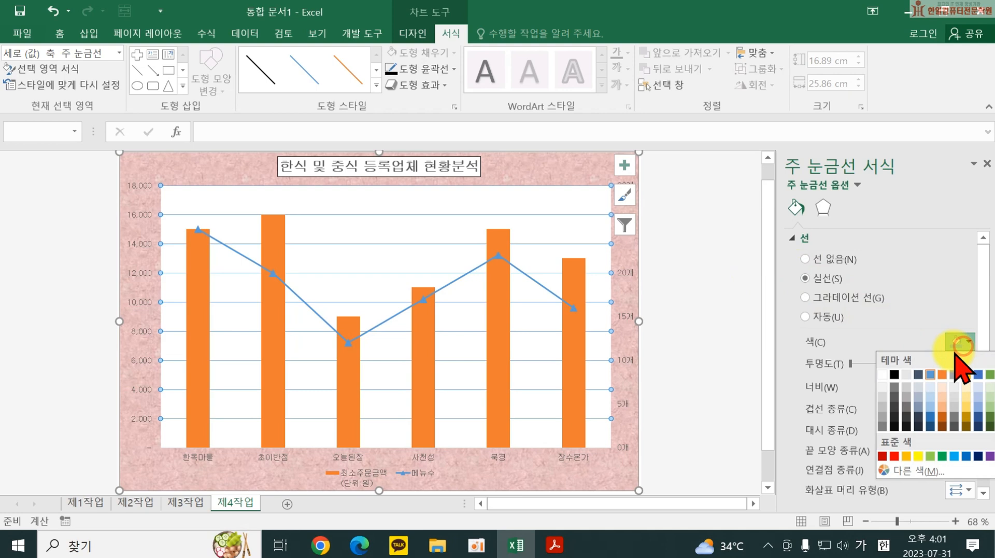
{"action": "left_click", "coordinate": [895, 369]}
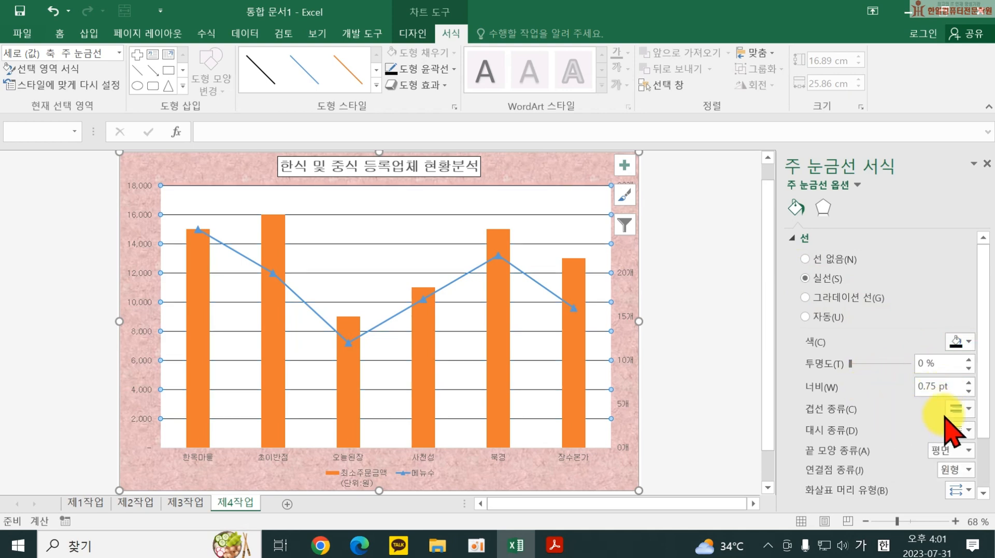
{"action": "left_click", "coordinate": [962, 429]}
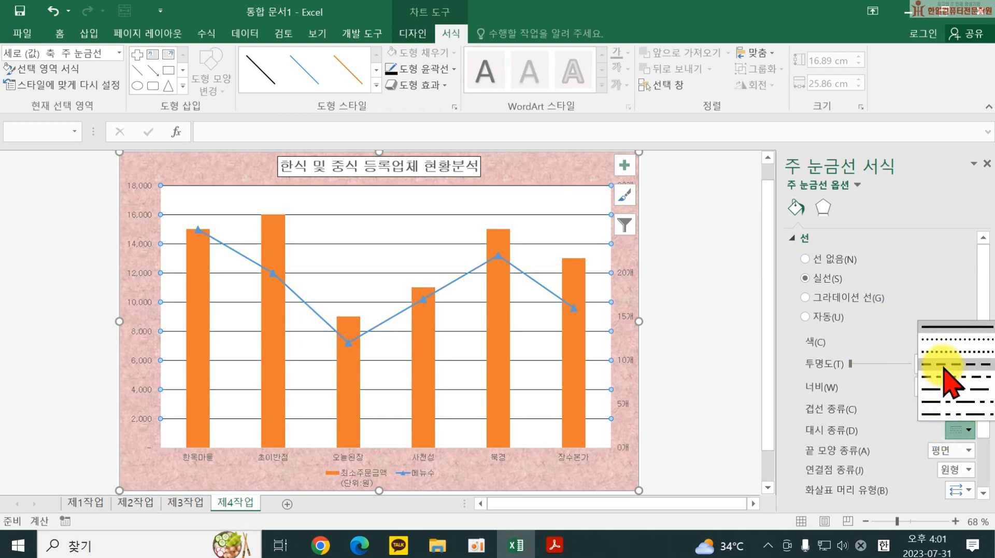
{"action": "left_click", "coordinate": [943, 365]}
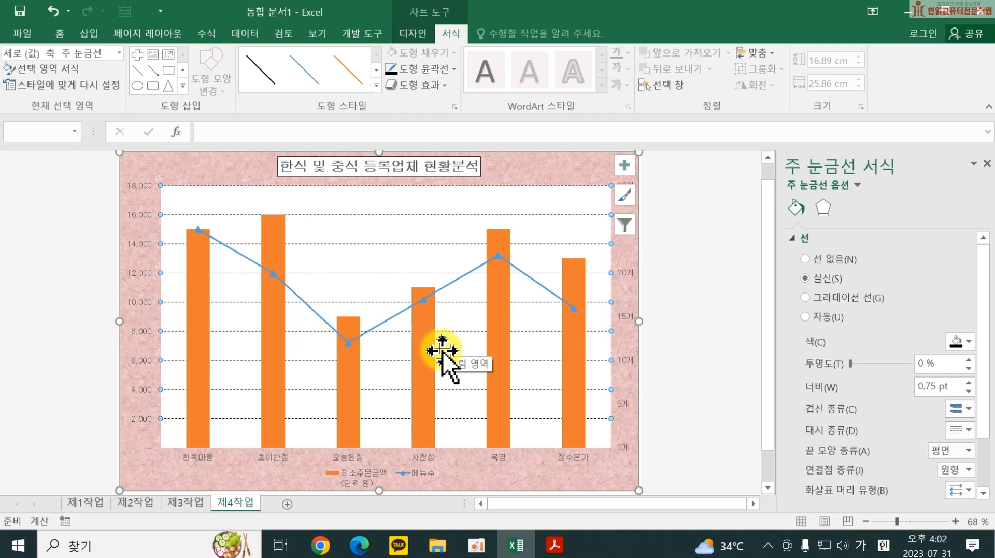
Apply a black outline to the primary vertical, secondary vertical and horizontal category axes of the chart.
{"action": "left_click", "coordinate": [139, 306]}
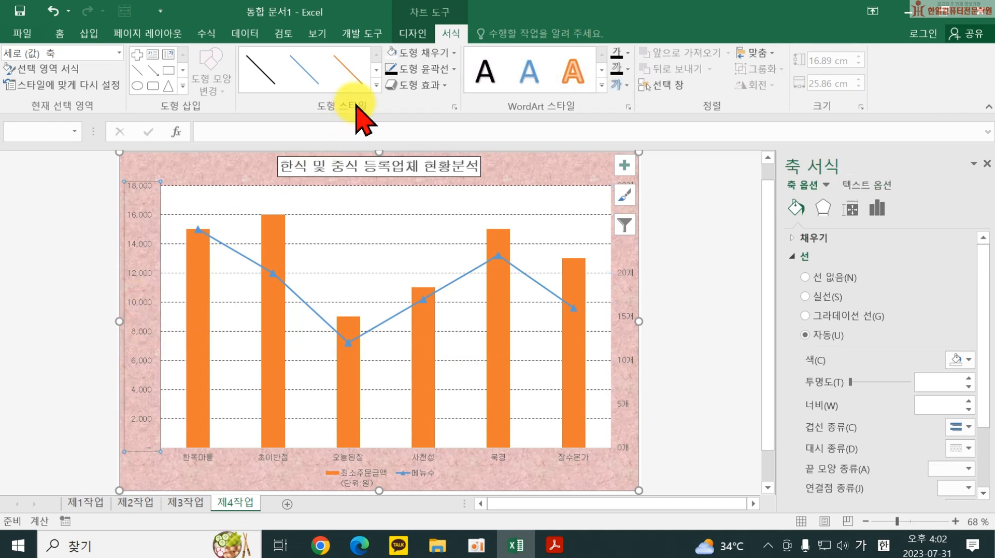
{"action": "left_click", "coordinate": [384, 69]}
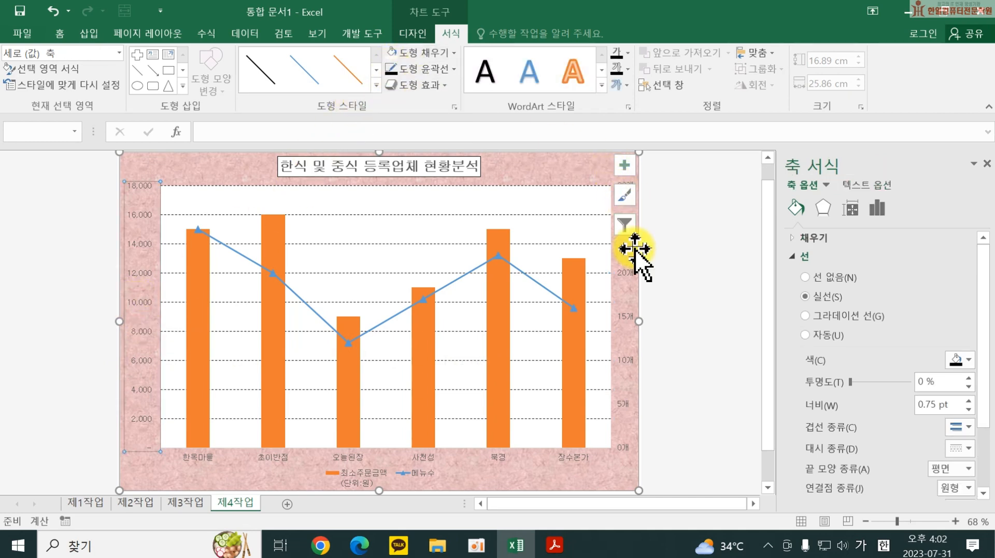
{"action": "left_click", "coordinate": [626, 272]}
{"action": "left_click", "coordinate": [395, 69]}
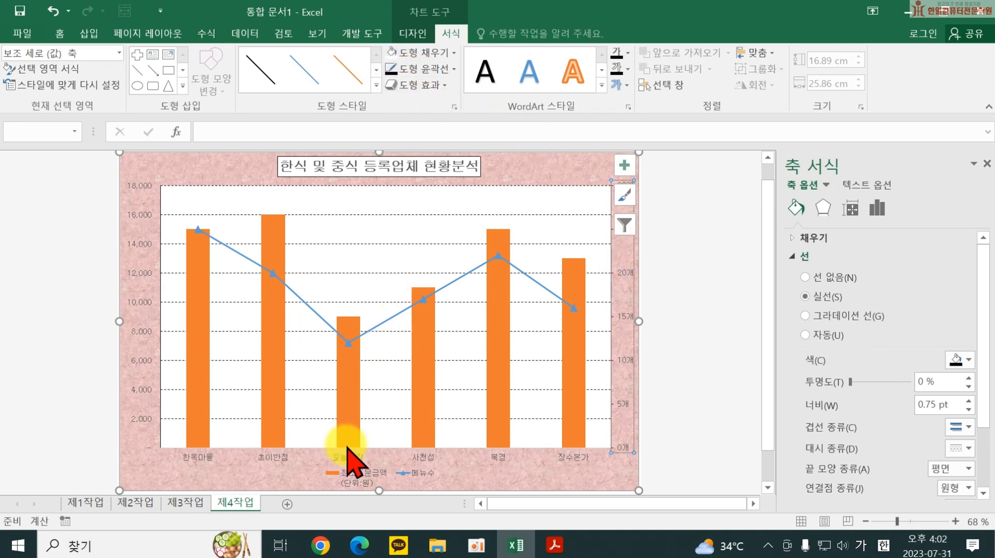
{"action": "left_click", "coordinate": [346, 458]}
{"action": "left_click", "coordinate": [393, 69]}
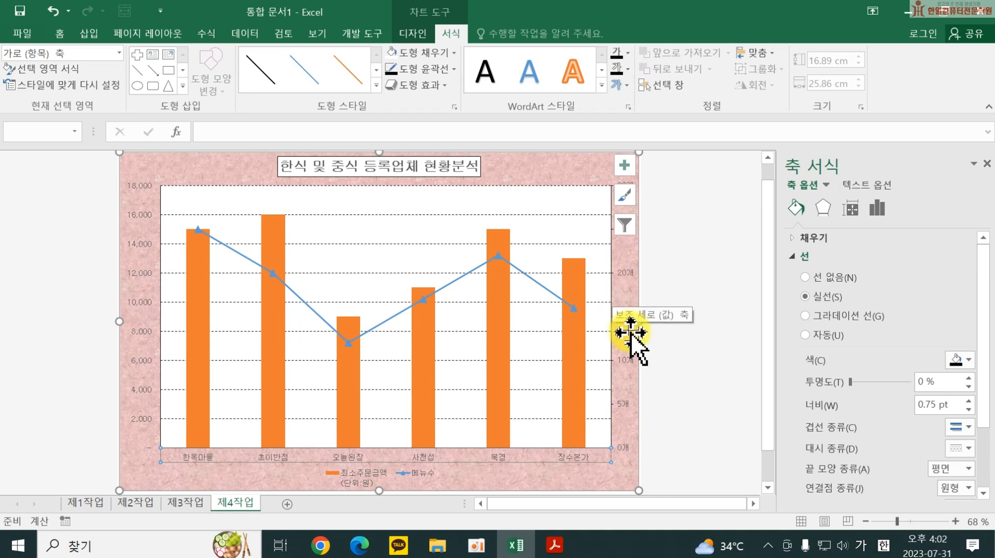
Set the major unit of the secondary vertical axis to 10.
{"action": "left_click", "coordinate": [625, 364]}
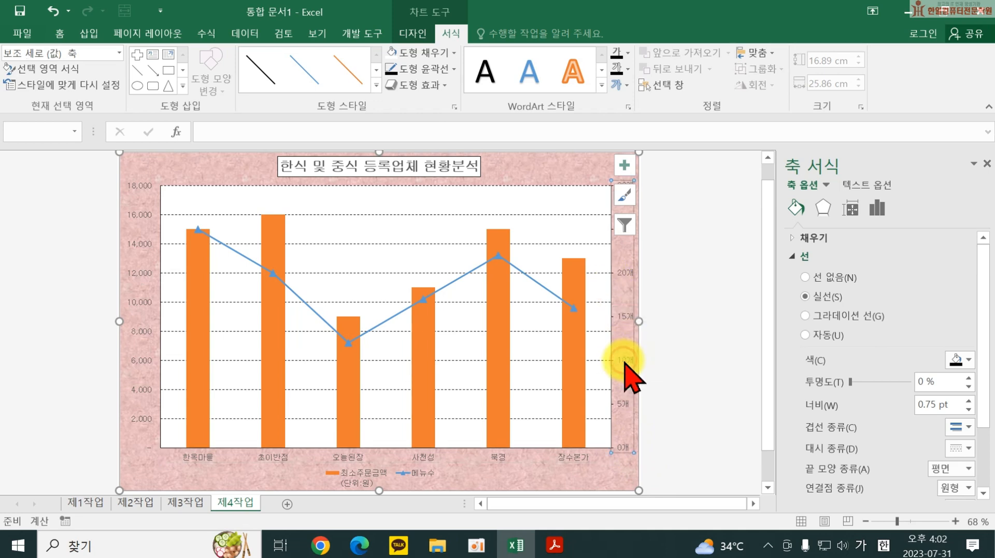
{"action": "right_click", "coordinate": [625, 361]}
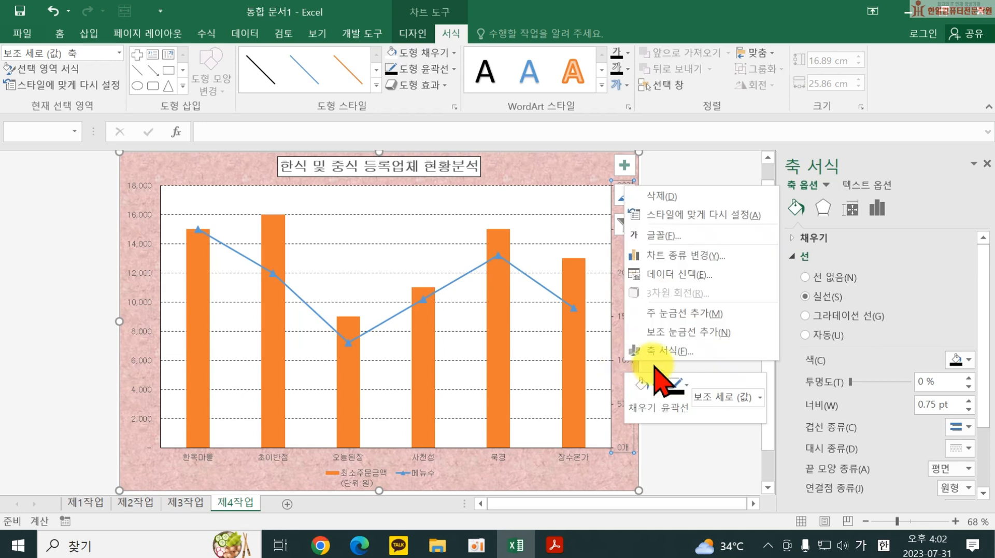
{"action": "left_click", "coordinate": [667, 351]}
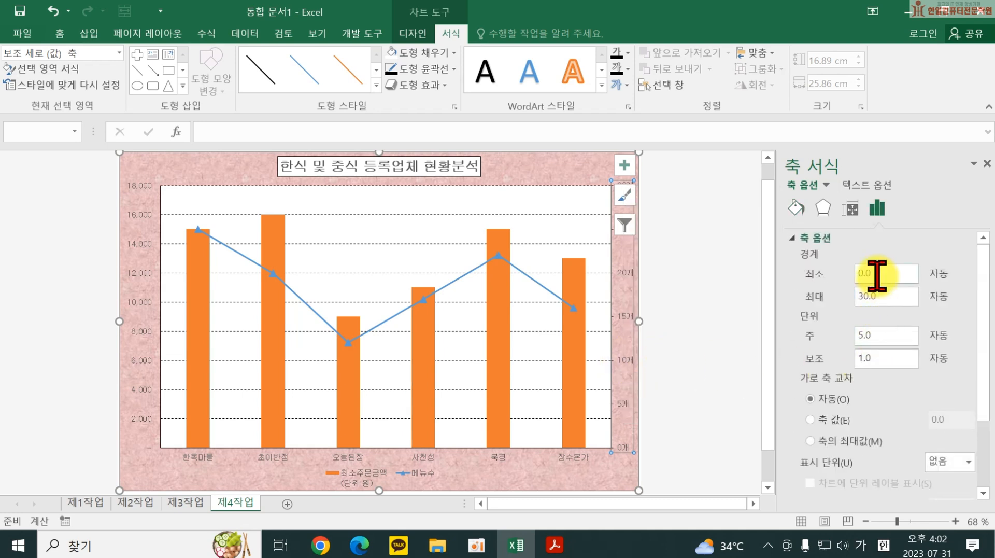
{"action": "double_click", "coordinate": [876, 337]}
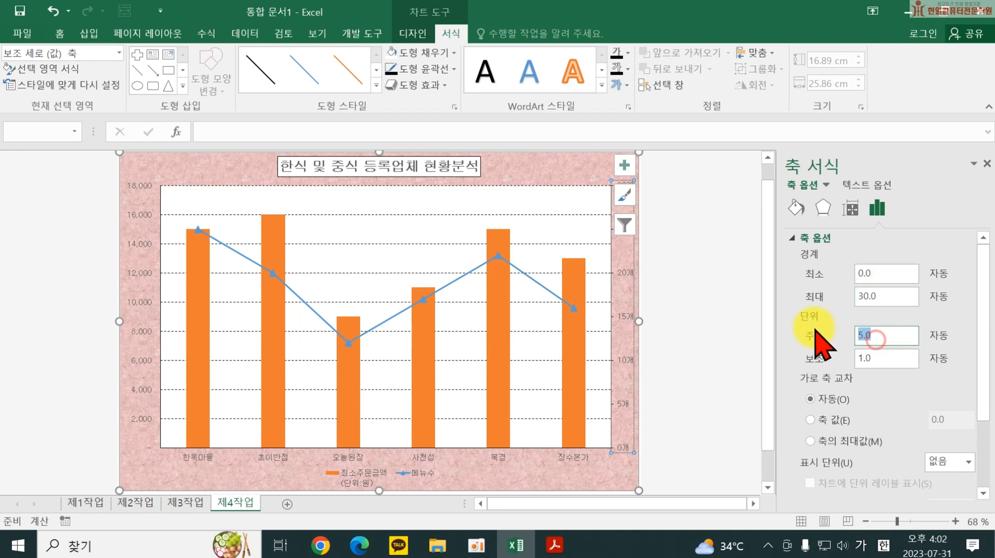
{"action": "type", "text": "10"}
{"action": "key", "text": "Return"}
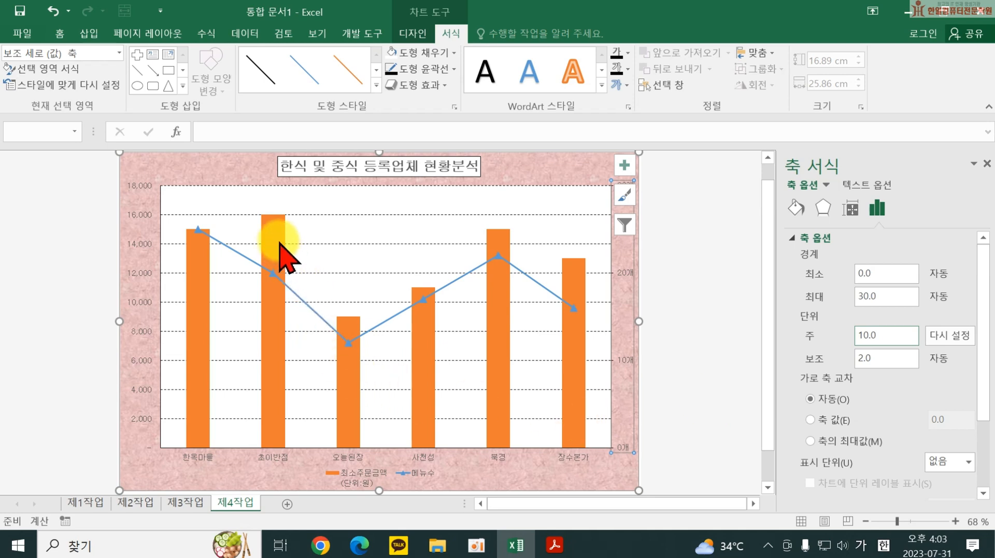
Add a data label to only the 초이반점 bar of the 최소주문금액 series.
{"action": "mouse_move", "coordinate": [279, 239]}
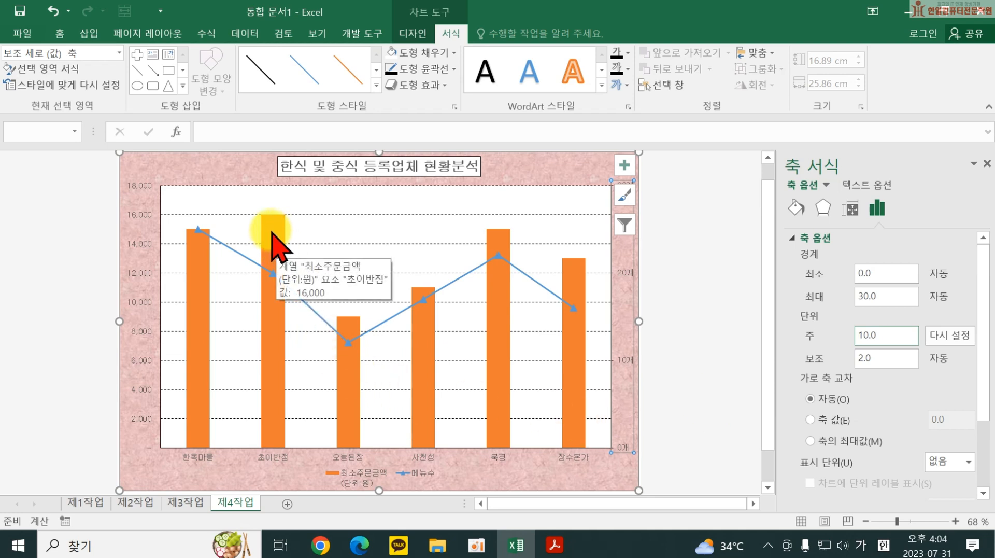
{"action": "left_click", "coordinate": [274, 232]}
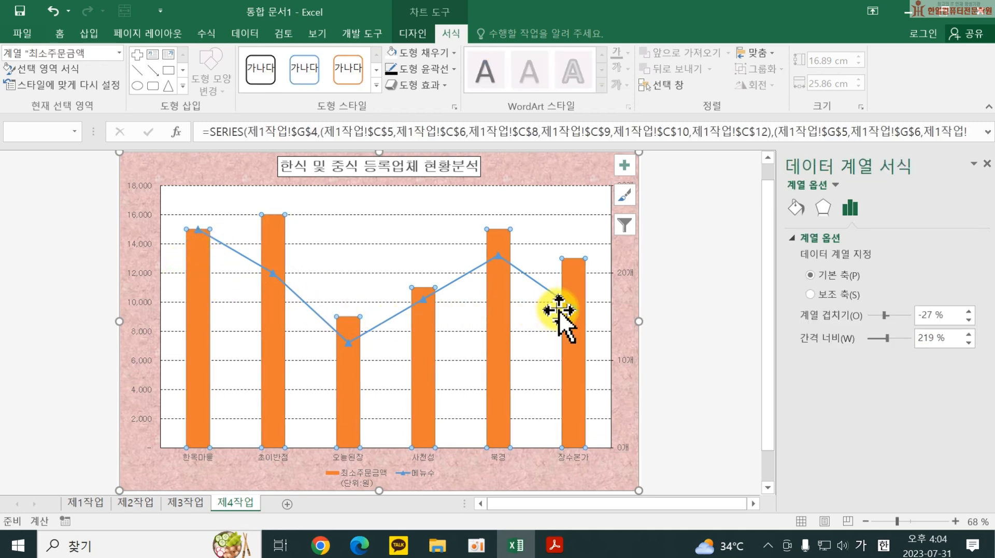
{"action": "left_click", "coordinate": [270, 234]}
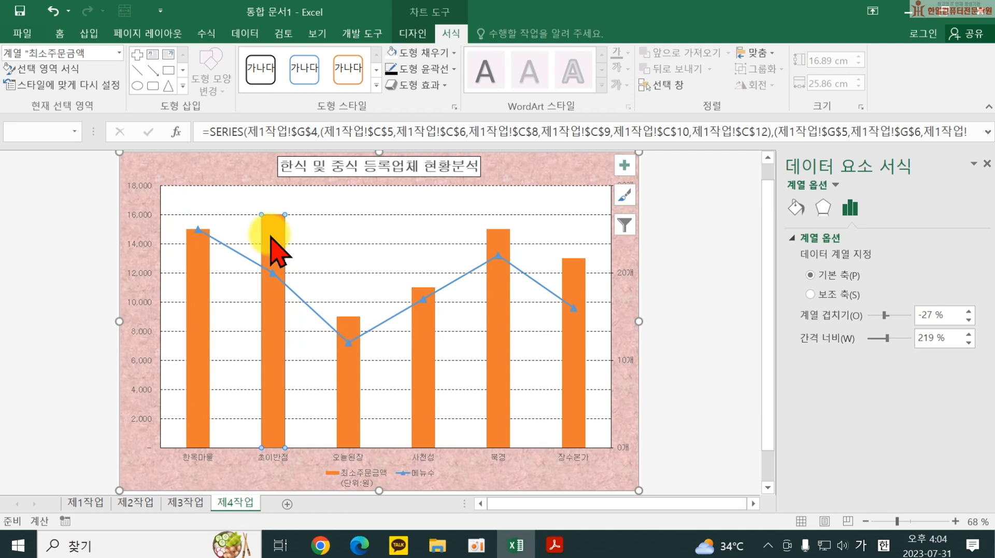
{"action": "right_click", "coordinate": [270, 235]}
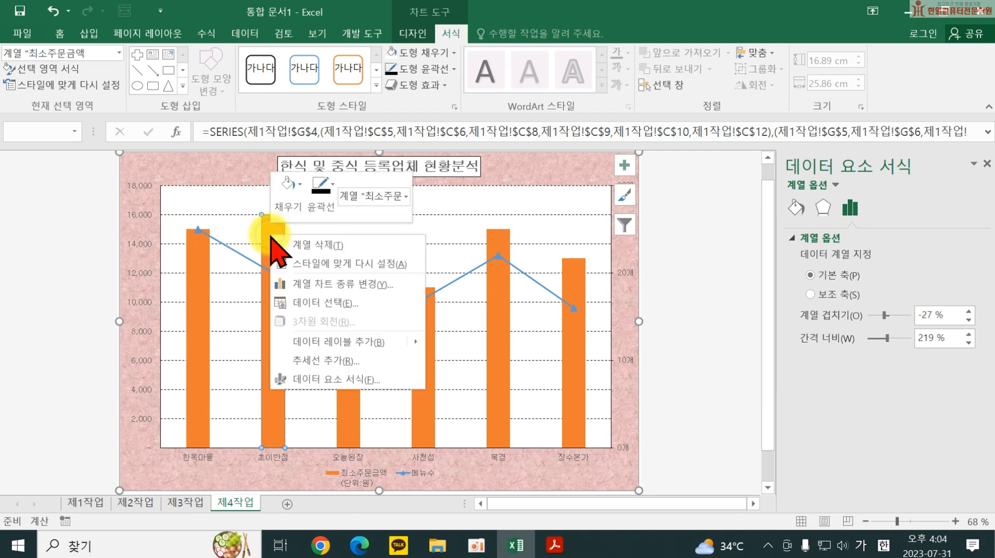
{"action": "left_click", "coordinate": [338, 337]}
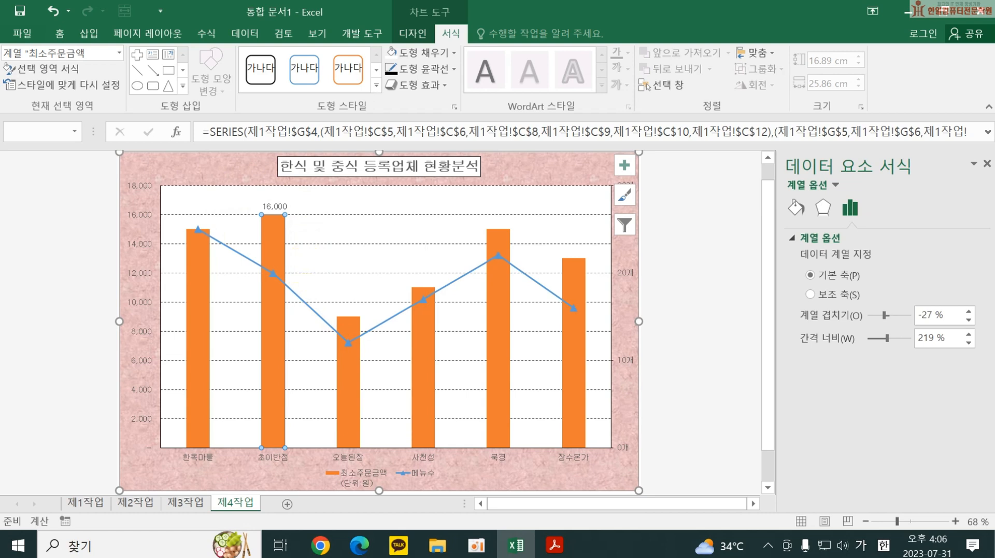
Switch to the Acrobat Reader question paper and examine the 출력형태 chart, including its data label, callout and legend.
{"action": "left_click", "coordinate": [554, 544]}
{"action": "scroll", "coordinate": [477, 447], "scroll_direction": "down", "scroll_amount": 2}
{"action": "scroll", "coordinate": [476, 447], "scroll_direction": "down", "scroll_amount": 14}
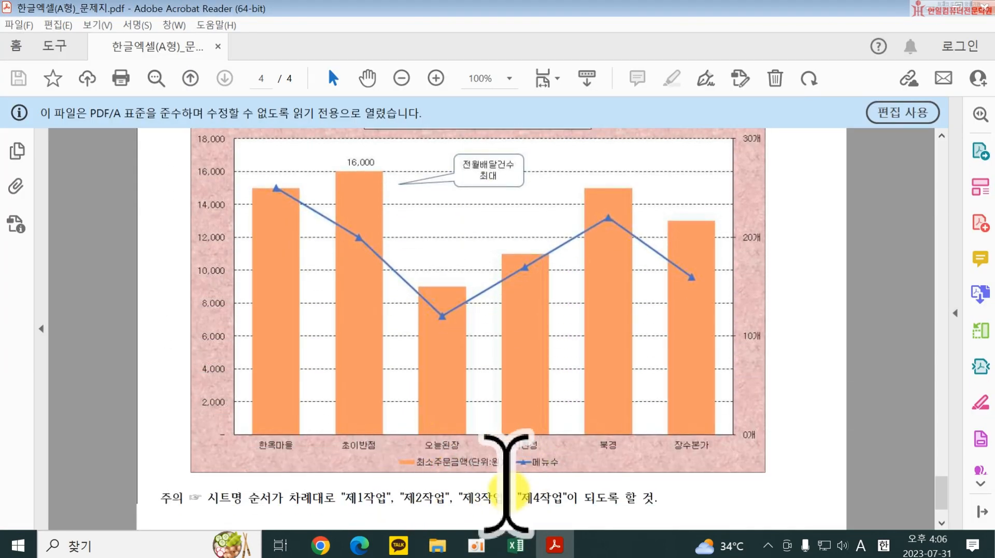
Switch to Excel and rename the bar series in the chart's source data to 최소주문금액(단위:원) on a single line.
{"action": "left_click", "coordinate": [516, 544]}
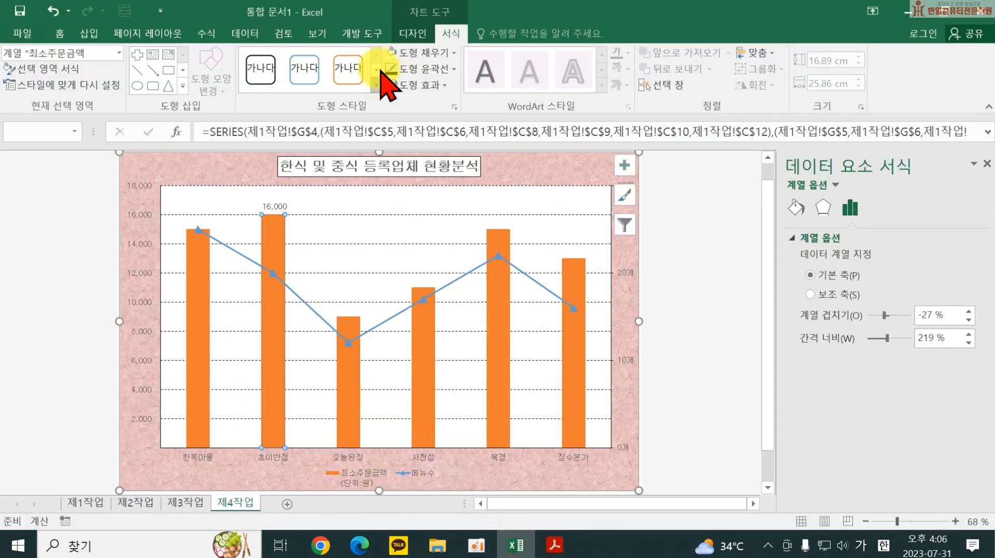
{"action": "left_click", "coordinate": [421, 35]}
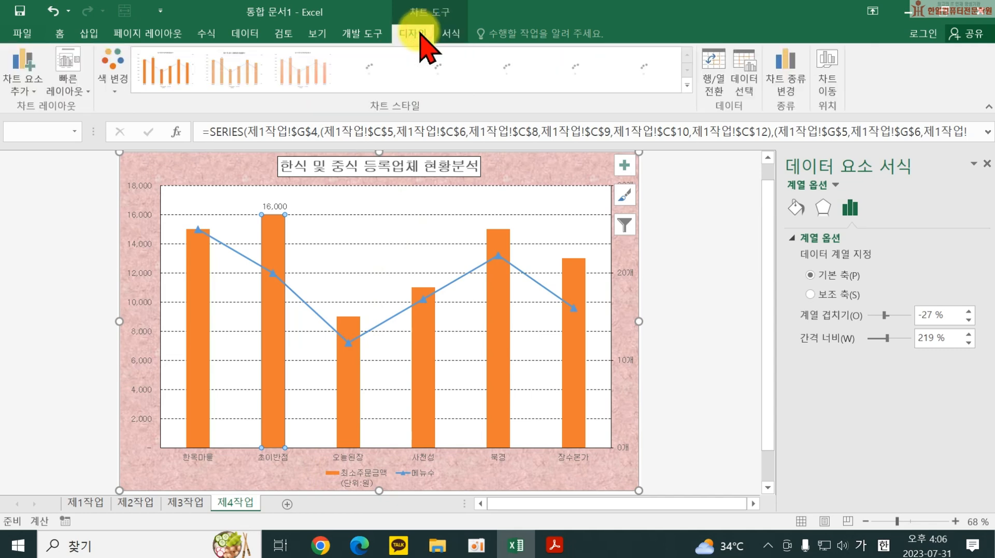
{"action": "left_click", "coordinate": [744, 77]}
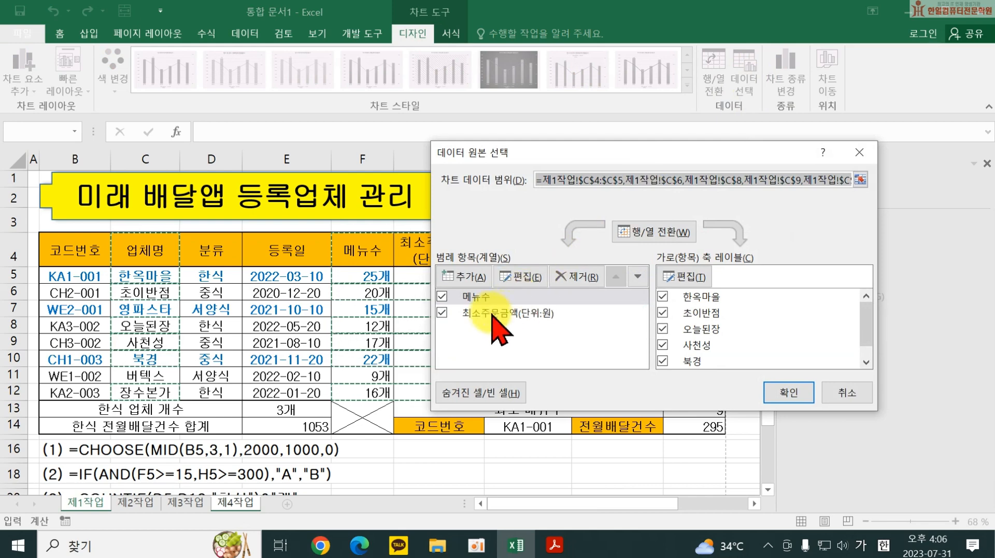
{"action": "left_click", "coordinate": [492, 314]}
{"action": "left_click", "coordinate": [519, 278]}
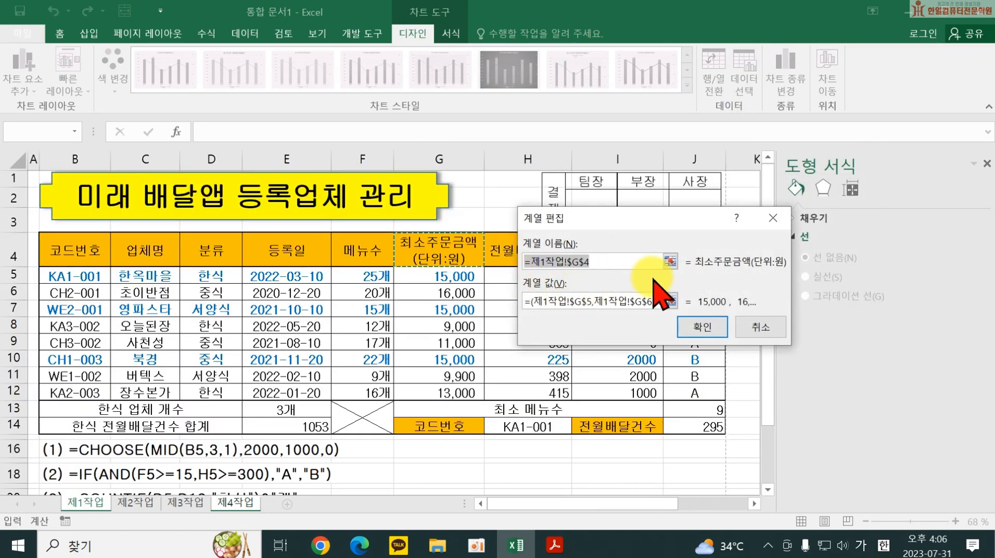
{"action": "type", "text": "쵯"}
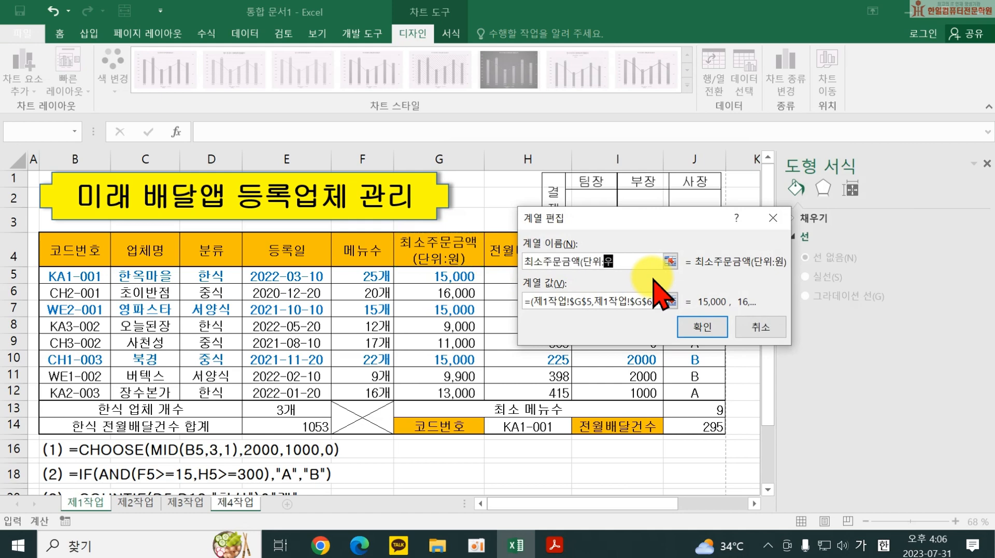
{"action": "left_click", "coordinate": [702, 326]}
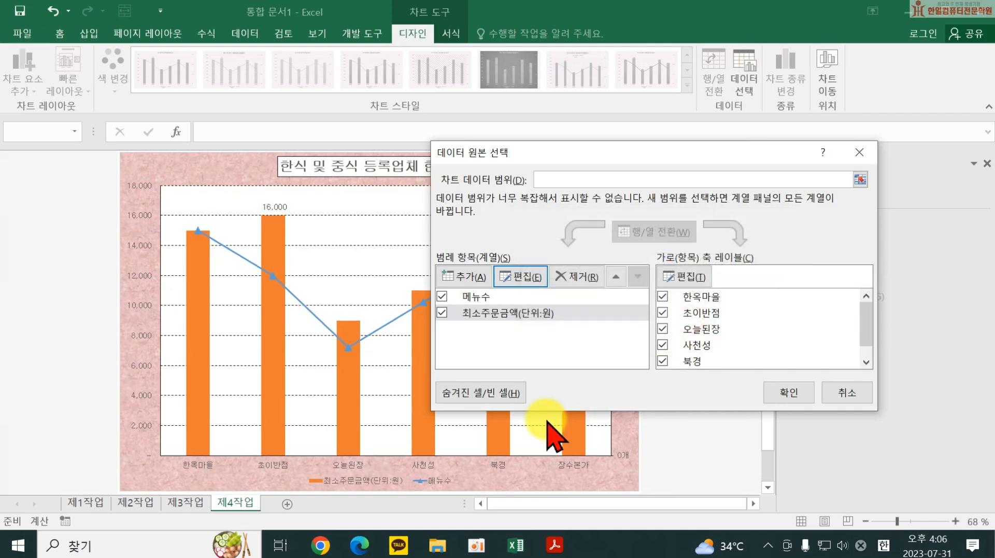
{"action": "left_click", "coordinate": [781, 390]}
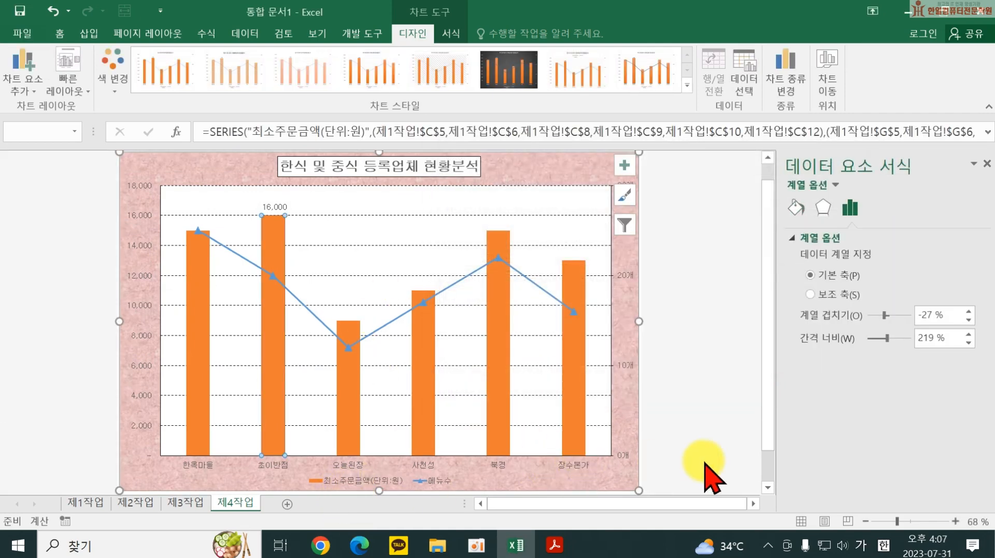
Check the callout condition in the Acrobat Reader question paper, and in Excel draw a rounded rectangular callout about 4.83 × 1.87 cm pointing at the 초이반점 bar.
{"action": "left_click", "coordinate": [562, 542]}
{"action": "scroll", "coordinate": [344, 310], "scroll_direction": "up", "scroll_amount": 5}
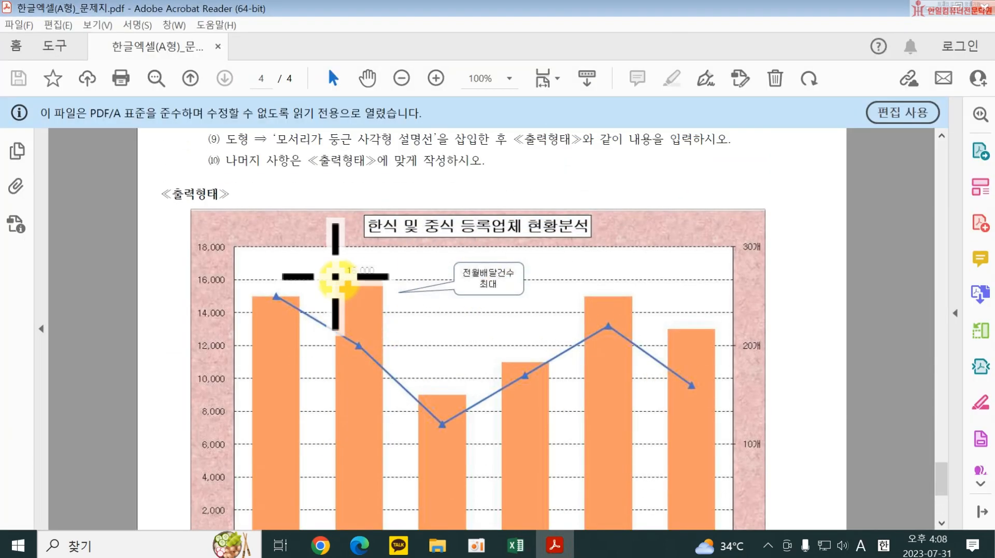
{"action": "left_click", "coordinate": [516, 545]}
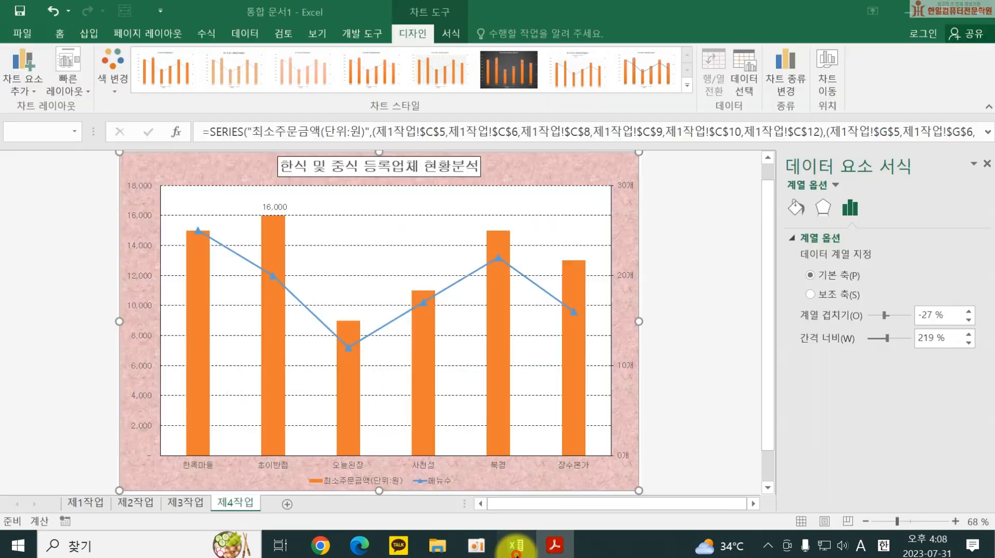
{"action": "left_click", "coordinate": [87, 33]}
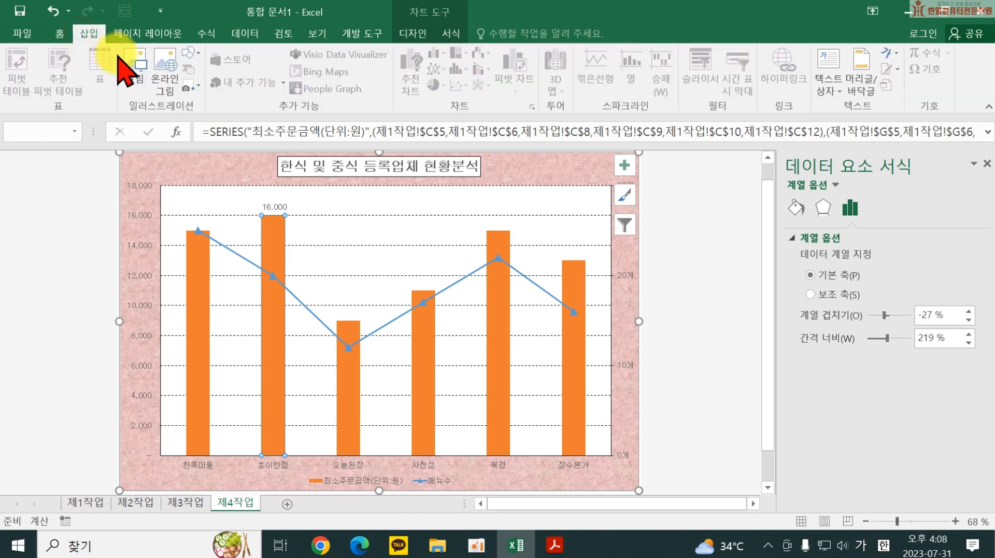
{"action": "left_click", "coordinate": [190, 53]}
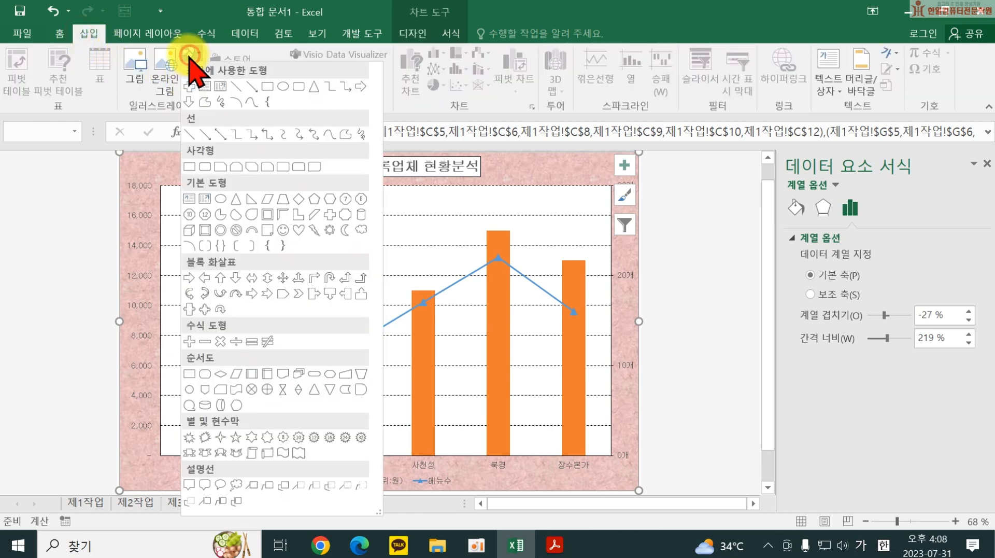
{"action": "left_click", "coordinate": [206, 484]}
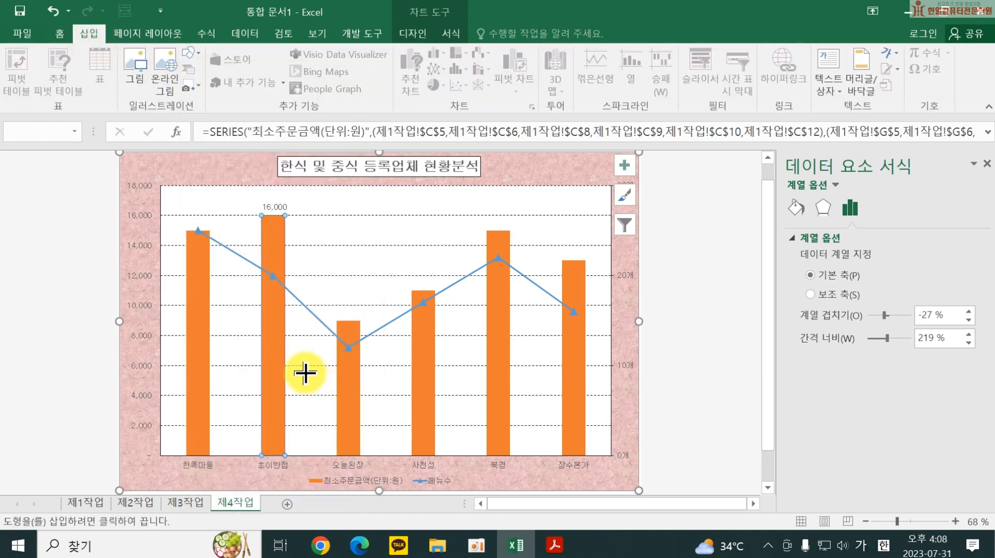
{"action": "left_click_drag", "start_coordinate": [318, 196], "coordinate": [416, 233]}
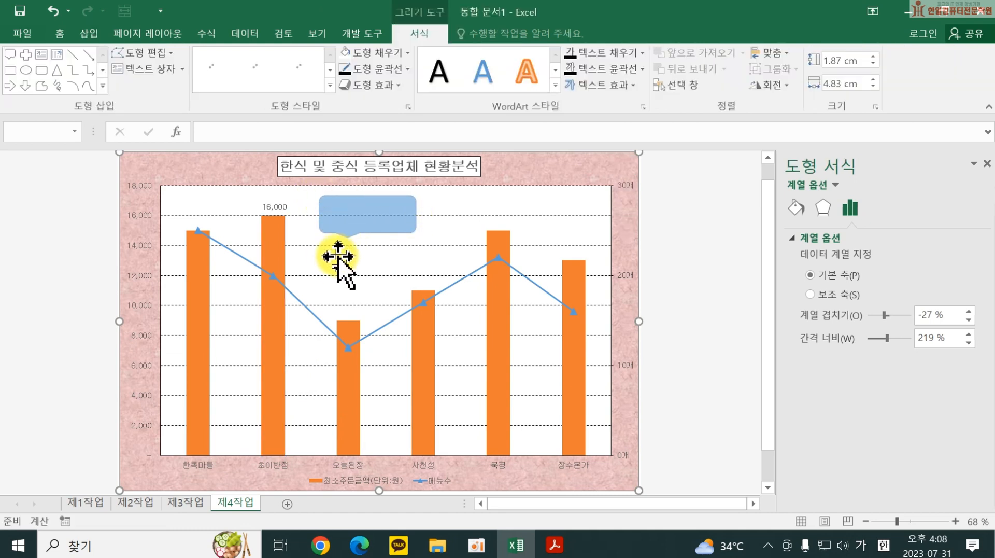
{"action": "left_click_drag", "start_coordinate": [350, 237], "coordinate": [286, 231]}
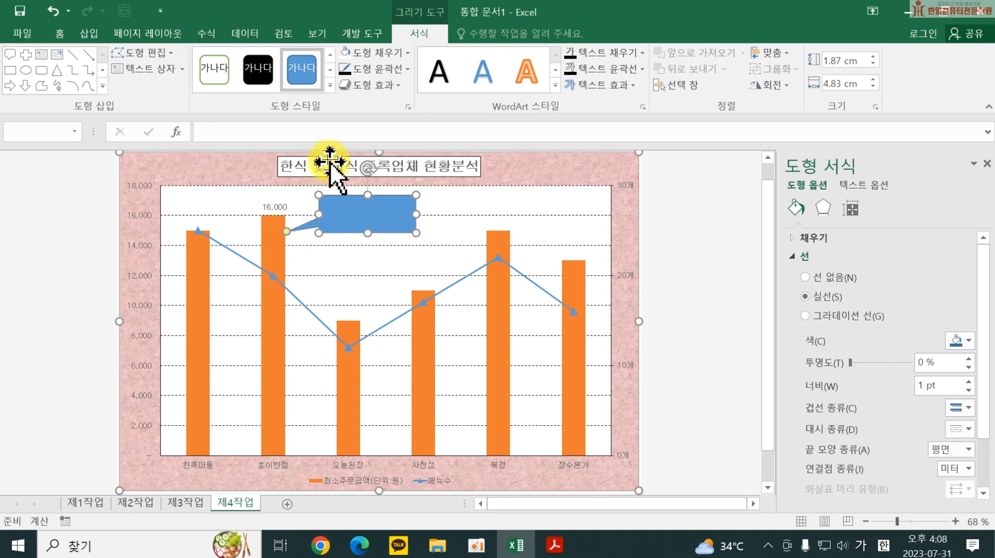
Give the callout a white fill and black outline, and enter 전월배달건수 and 최대 in black on two lines.
{"action": "left_click", "coordinate": [344, 51]}
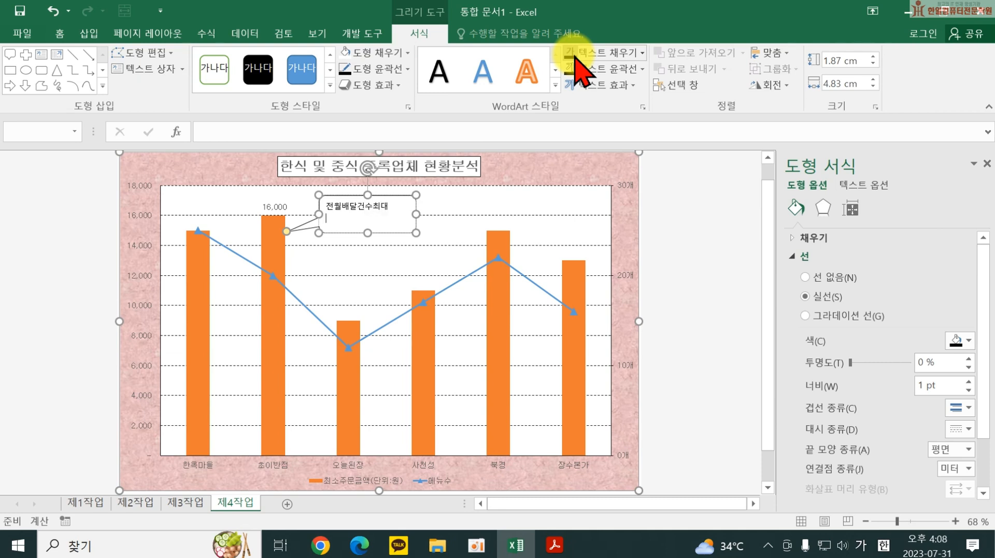
{"action": "left_click", "coordinate": [372, 207]}
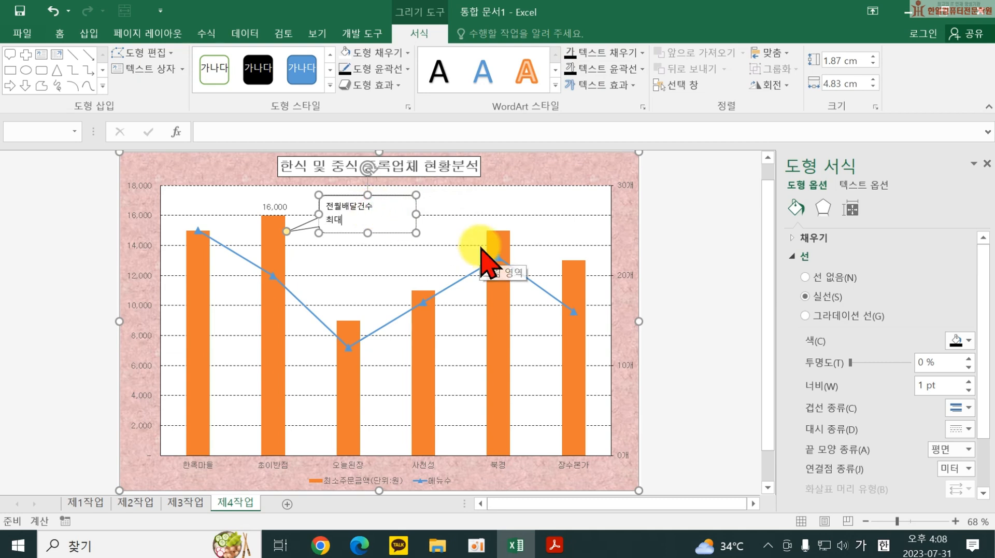
{"action": "left_click", "coordinate": [397, 253]}
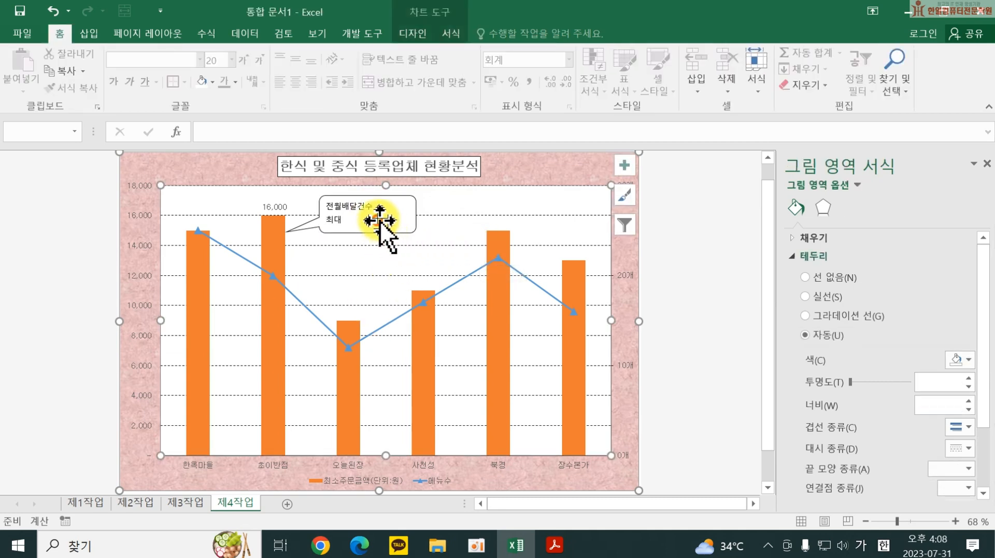
Center the callout text horizontally and vertically, narrow the callout to fit its text, and adjust its pointer beside the 초이반점 bar.
{"action": "left_click", "coordinate": [380, 222]}
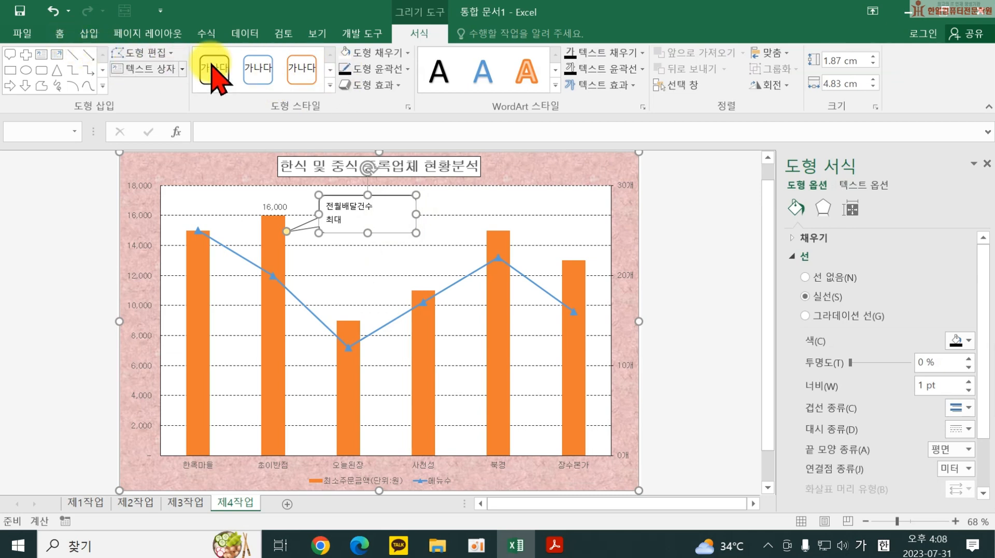
{"action": "left_click", "coordinate": [59, 33]}
{"action": "left_click", "coordinate": [296, 82]}
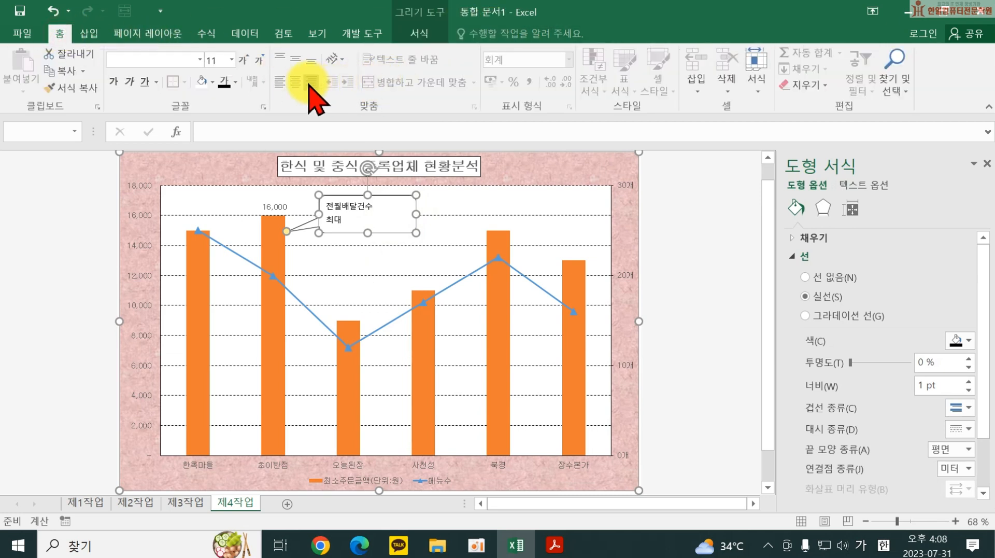
{"action": "left_click", "coordinate": [295, 58]}
{"action": "left_click_drag", "start_coordinate": [413, 215], "coordinate": [388, 213]}
{"action": "left_click_drag", "start_coordinate": [293, 231], "coordinate": [289, 227]}
{"action": "left_click", "coordinate": [687, 287]}
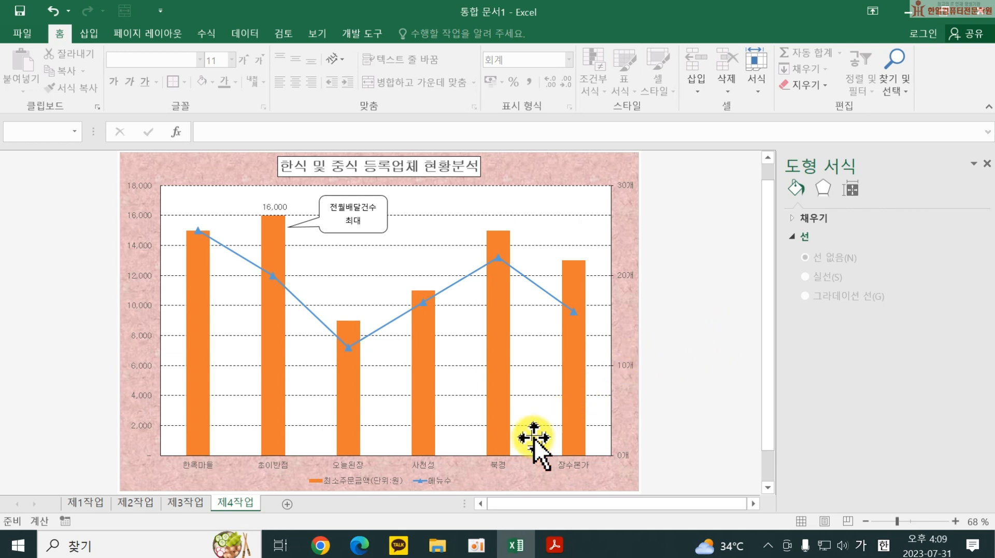
{"action": "mouse_move", "coordinate": [572, 442]}
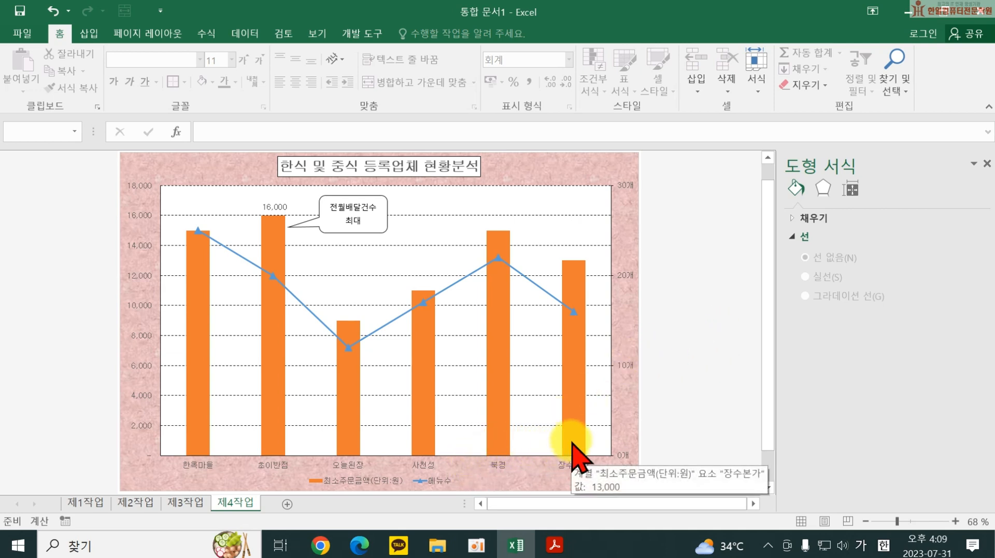
{"action": "left_click", "coordinate": [575, 406]}
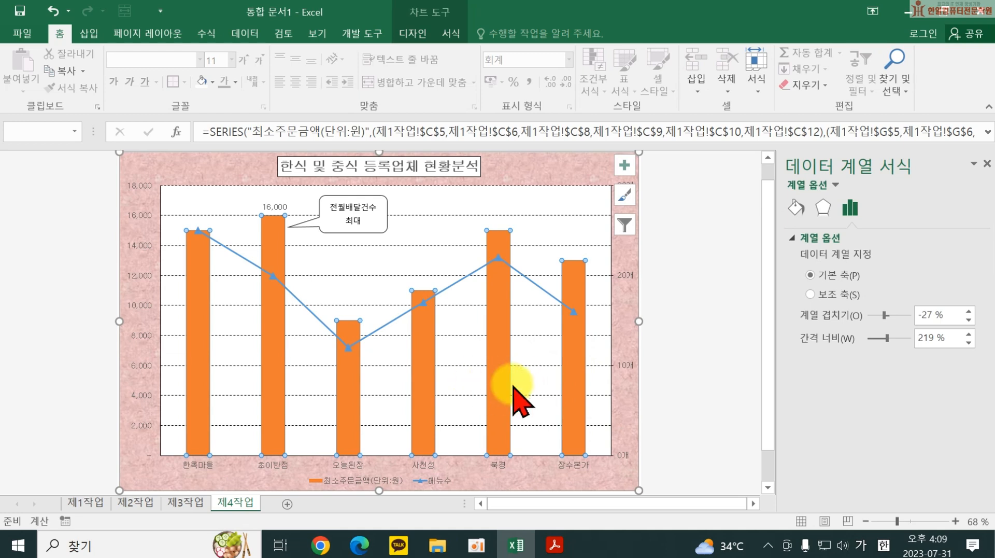
{"action": "left_click", "coordinate": [571, 361]}
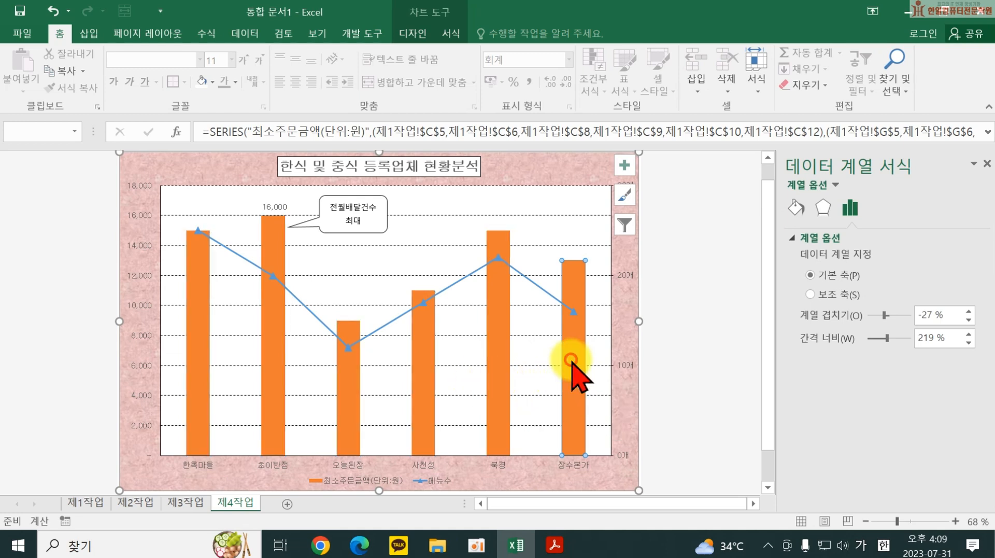
{"action": "right_click", "coordinate": [572, 362]}
{"action": "left_click", "coordinate": [714, 260]}
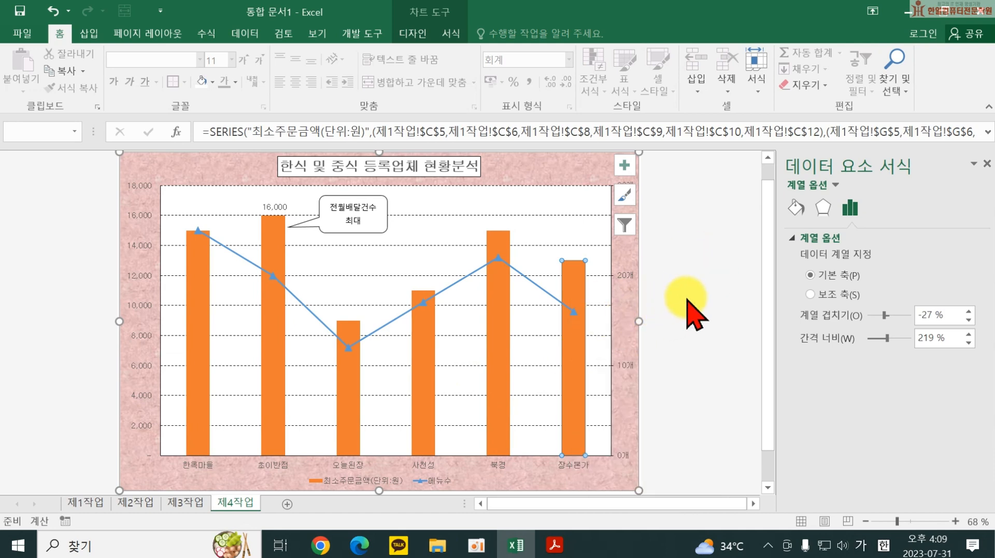
{"action": "left_click", "coordinate": [686, 297]}
Widen the 최소주문금액(단위:원) columns by reducing the series gap width to slightly below 125%.
{"action": "left_click", "coordinate": [577, 357]}
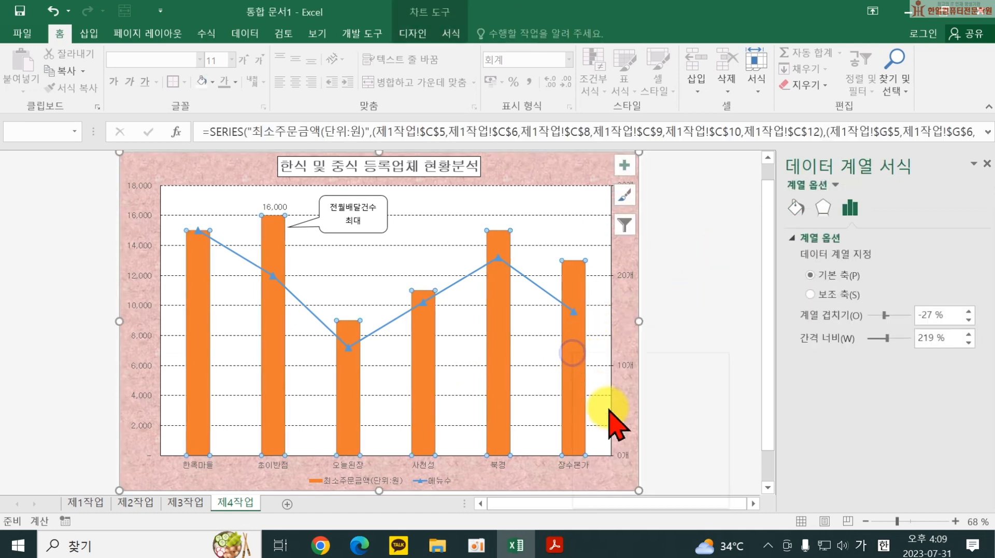
{"action": "right_click", "coordinate": [592, 401]}
{"action": "left_click", "coordinate": [651, 499]}
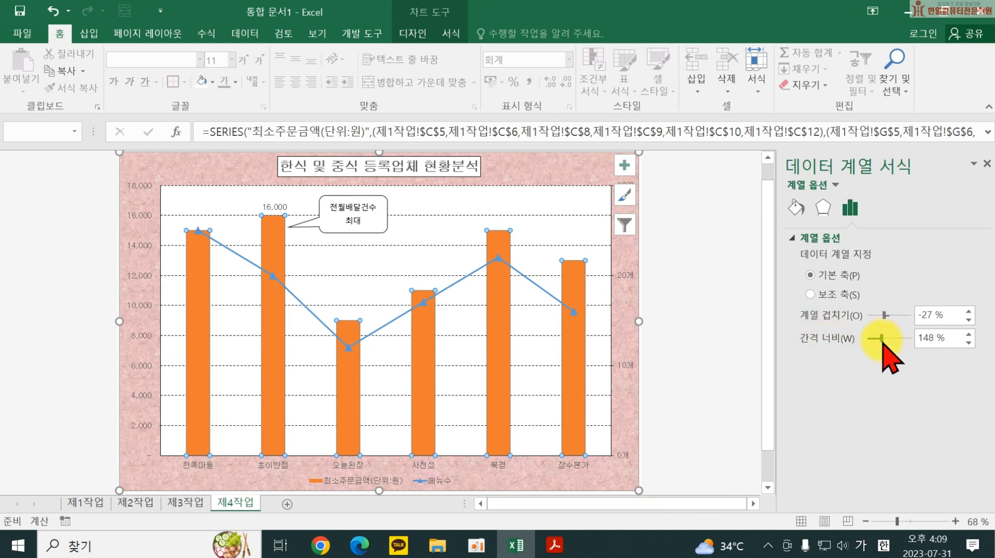
{"action": "left_click_drag", "start_coordinate": [887, 339], "coordinate": [881, 341]}
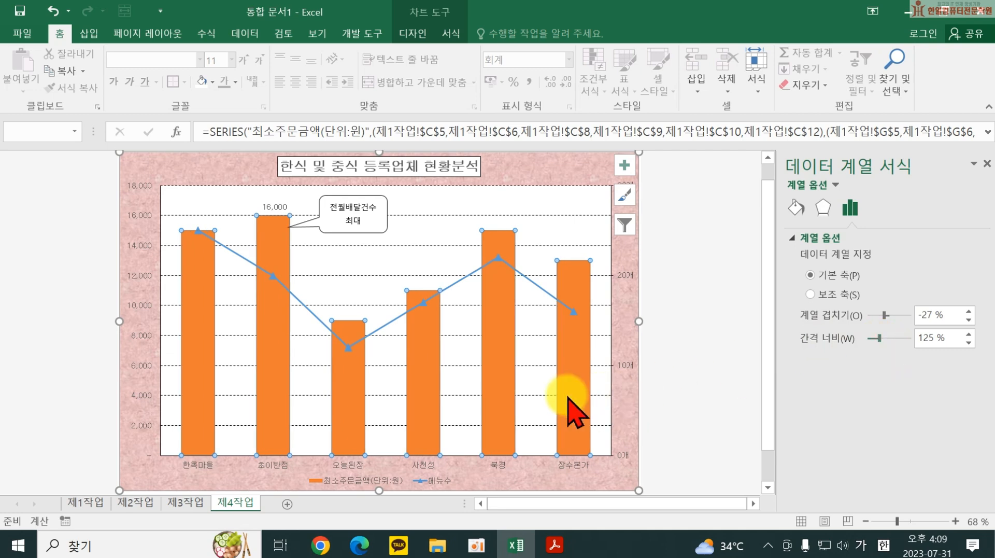
{"action": "left_click", "coordinate": [684, 376]}
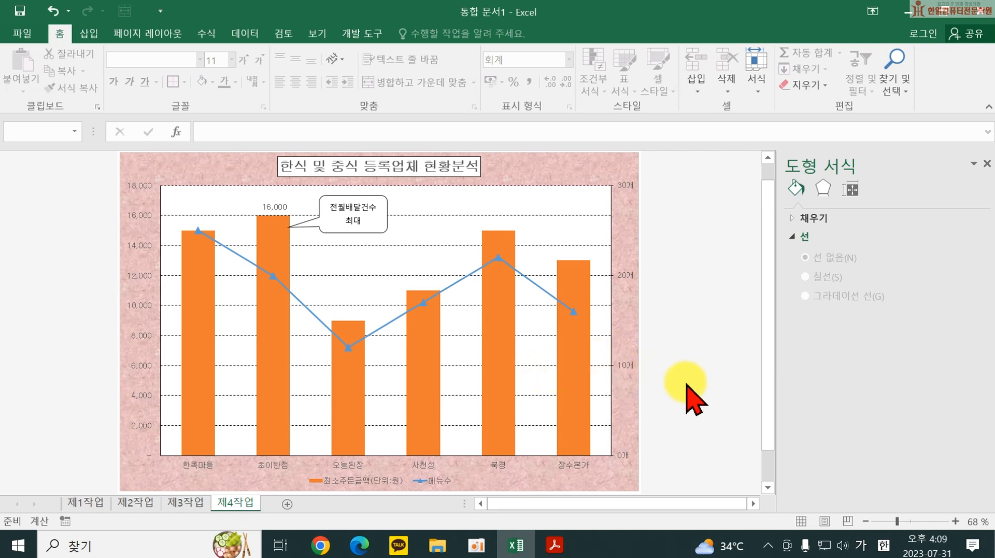
{"action": "left_click", "coordinate": [581, 385]}
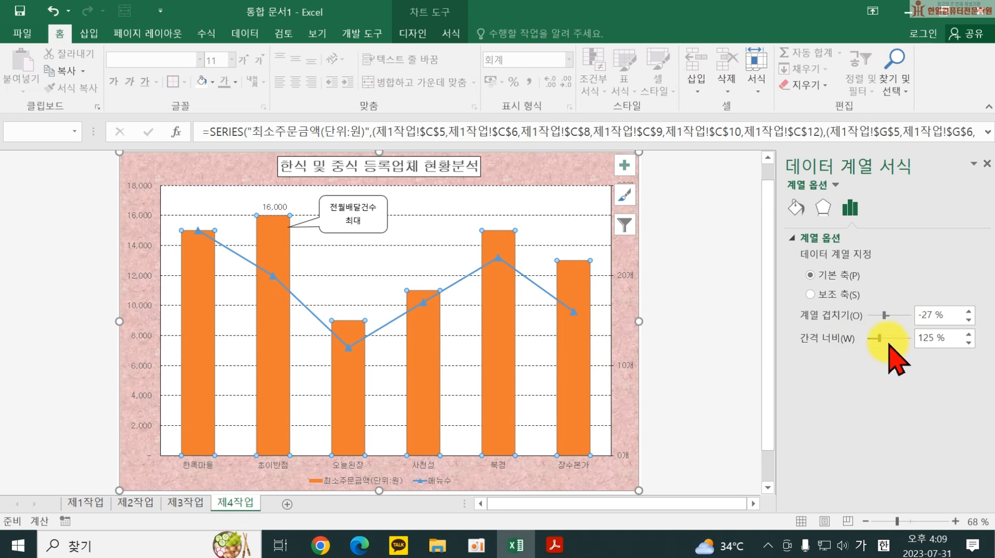
{"action": "left_click_drag", "start_coordinate": [880, 342], "coordinate": [878, 341]}
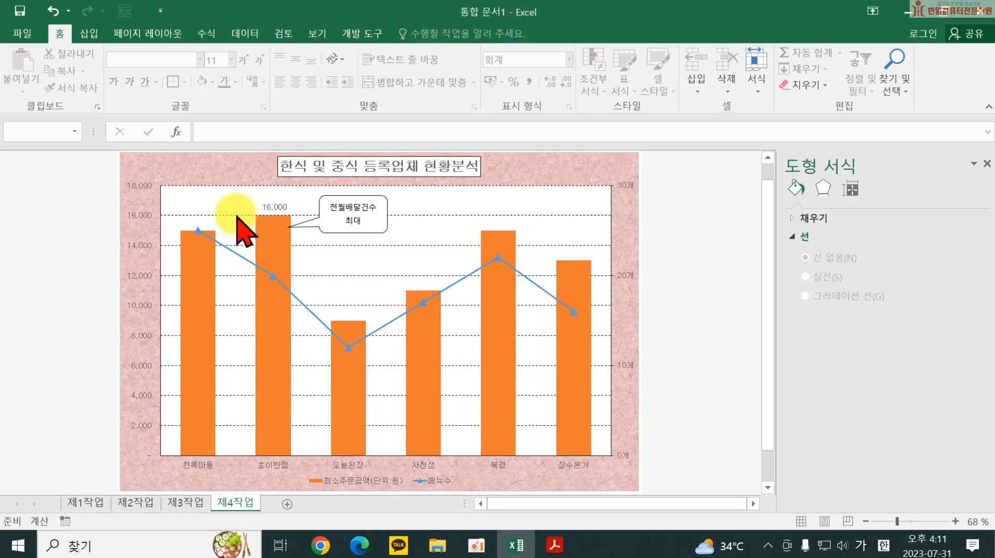
Save the workbook to 바탕 화면 as an Excel 통합 문서, naming it 20230731- followed by the examinee's name.
{"action": "left_click", "coordinate": [26, 34]}
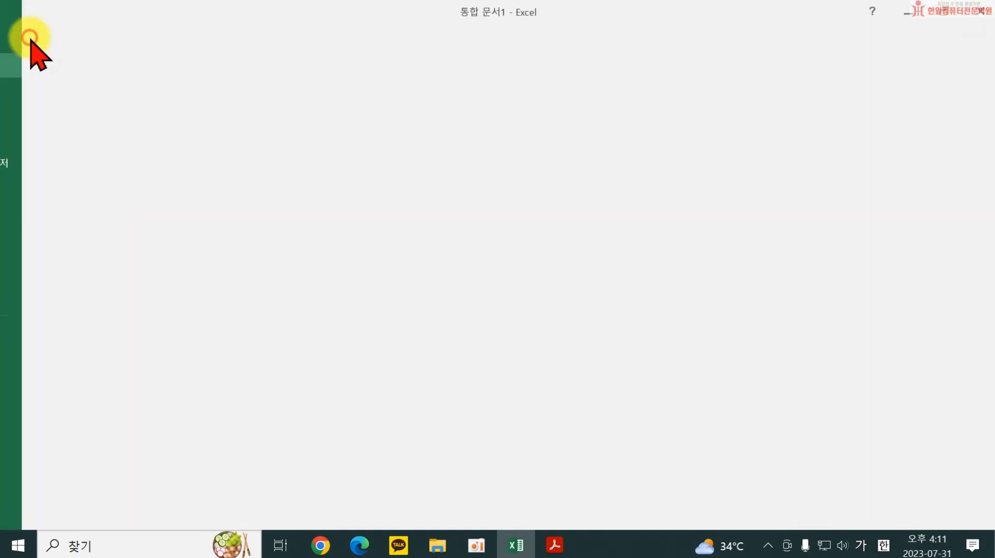
{"action": "left_click", "coordinate": [56, 167]}
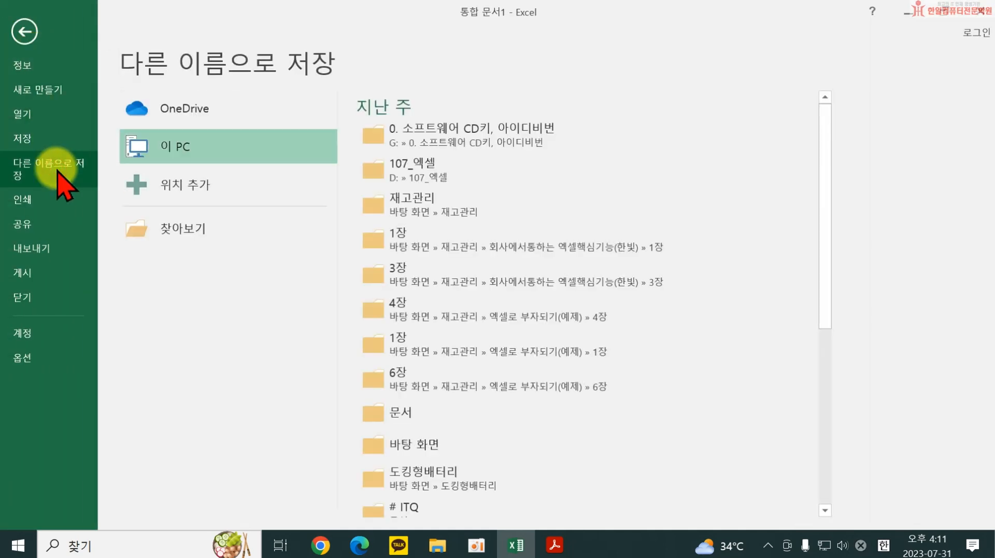
{"action": "left_click", "coordinate": [179, 222]}
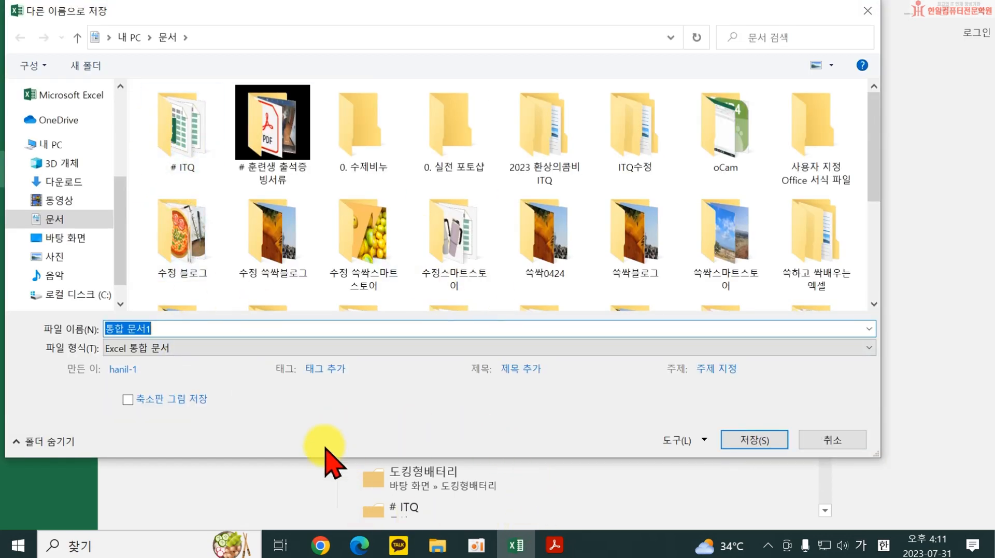
{"action": "left_click", "coordinate": [65, 240]}
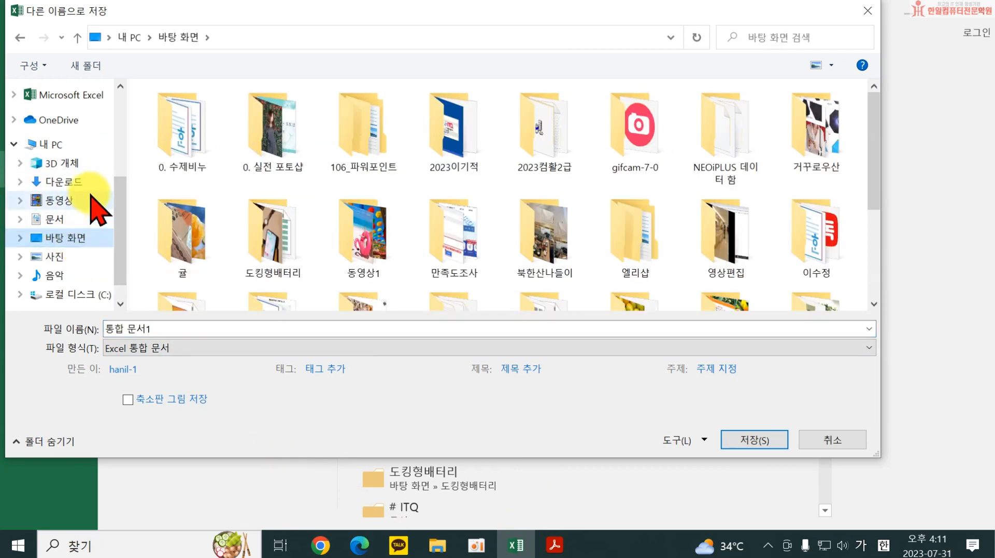
{"action": "left_click_drag", "start_coordinate": [175, 327], "coordinate": [104, 338]}
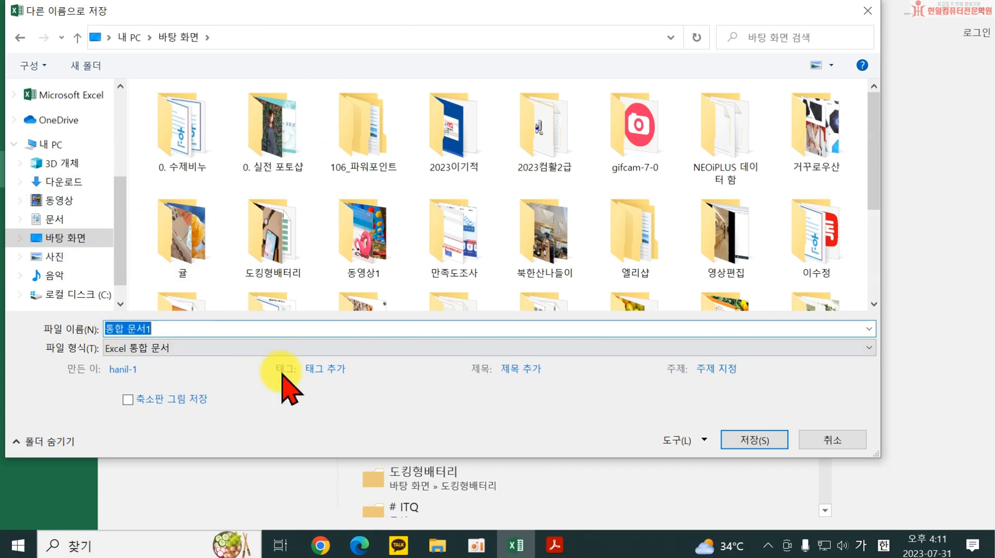
{"action": "type", "text": "2023"}
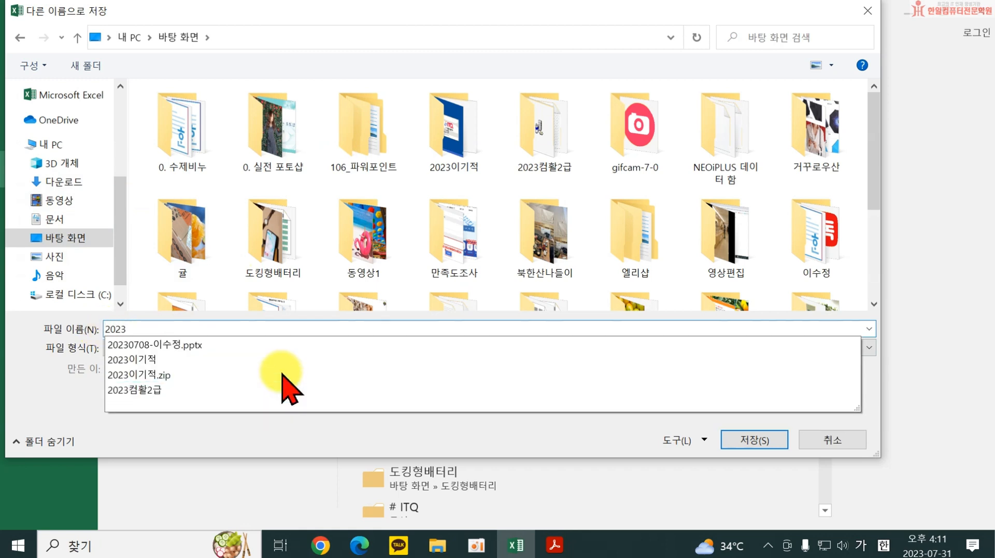
{"action": "type", "text": "0713"}
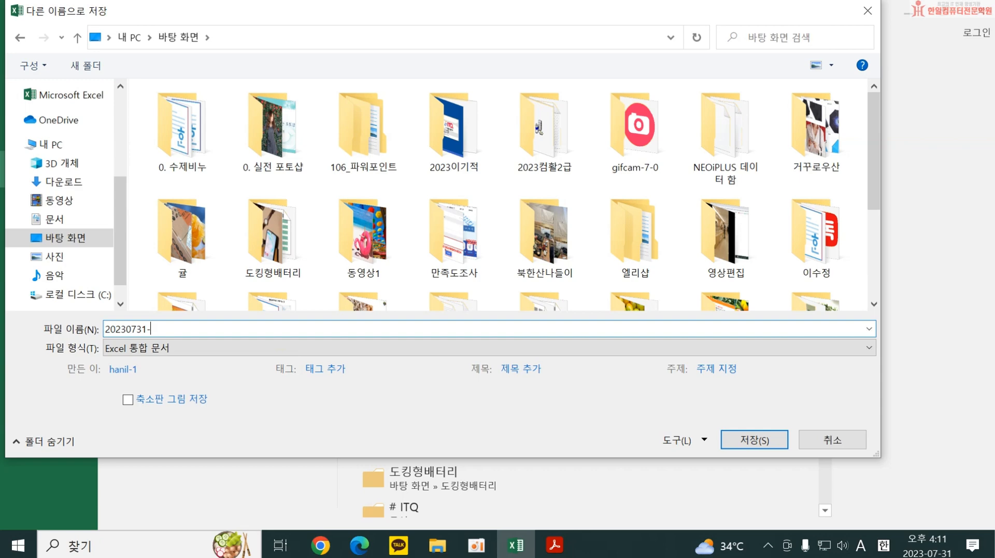
{"action": "key", "text": "Return"}
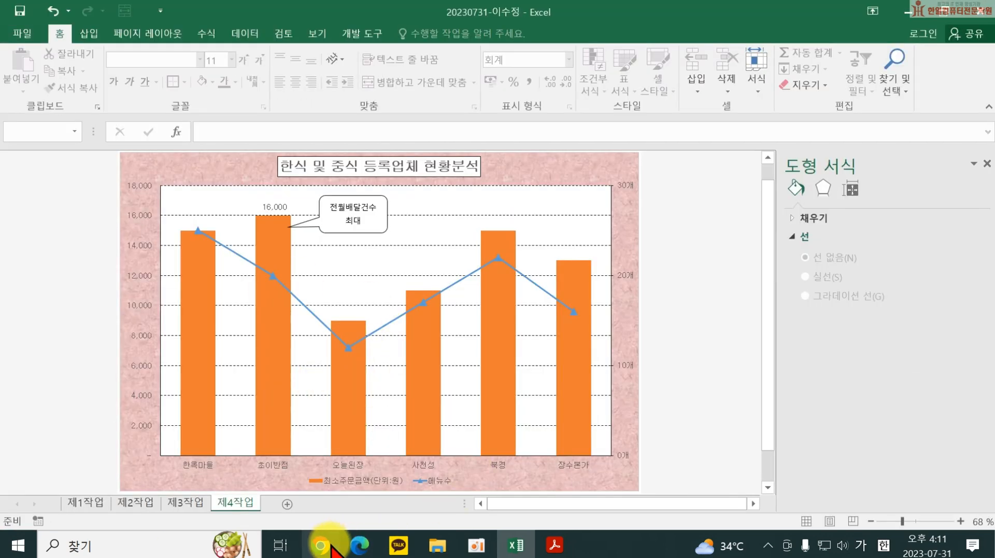
Open a blank note in Windows 메모장 and enter the heading 제출주소 on the second line, followed by a blank line.
{"action": "left_click", "coordinate": [20, 545]}
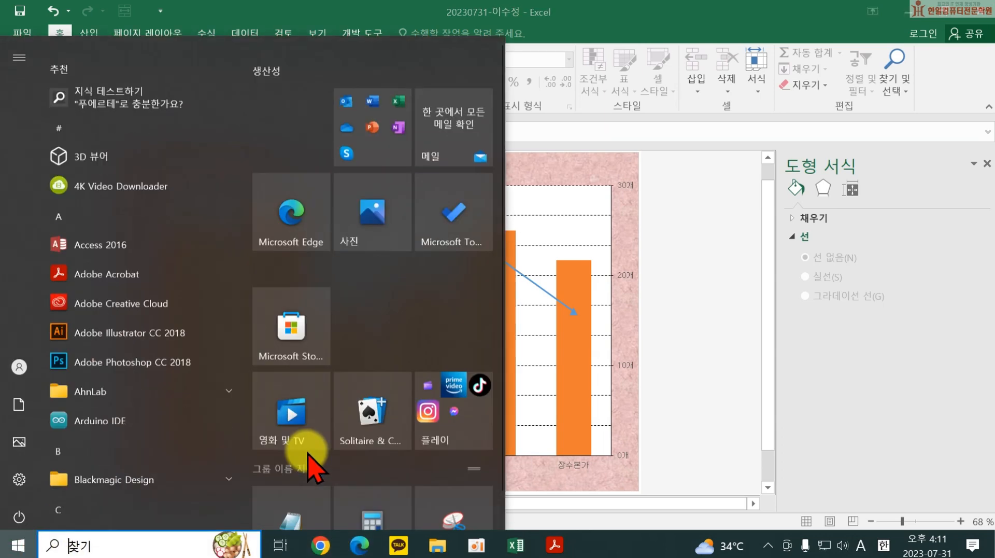
{"action": "left_click", "coordinate": [320, 484]}
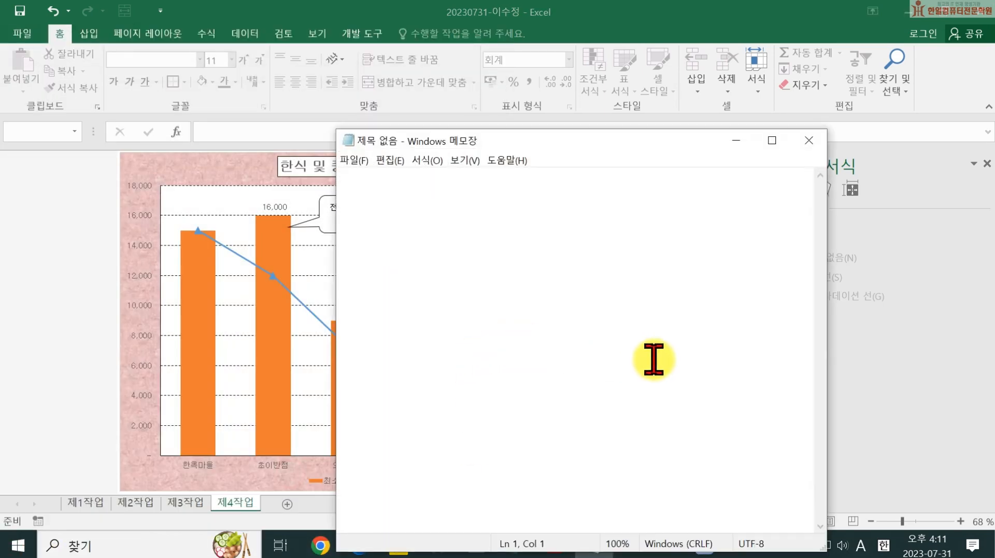
{"action": "key", "text": "Return"}
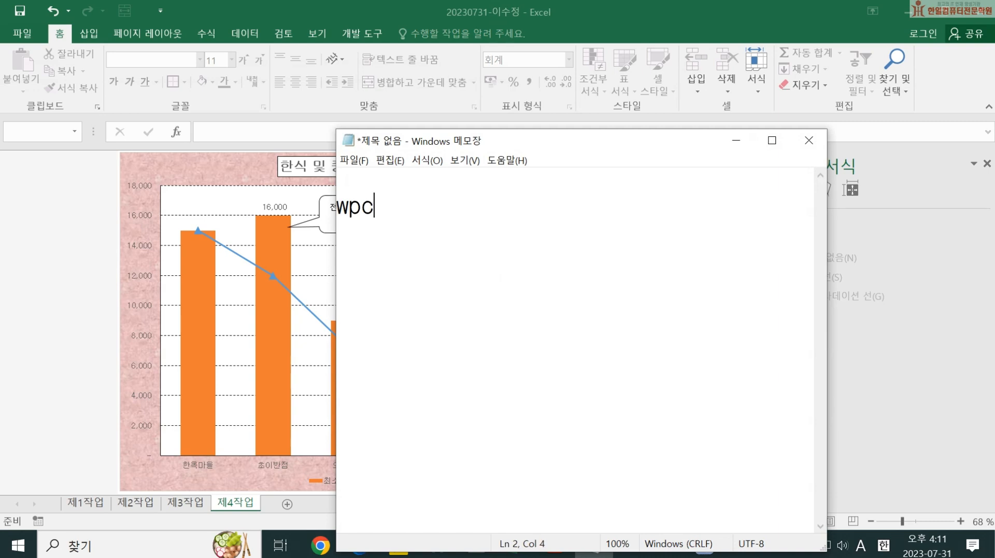
{"action": "key", "text": "Hangul"}
{"action": "type", "text": "제출 맹"}
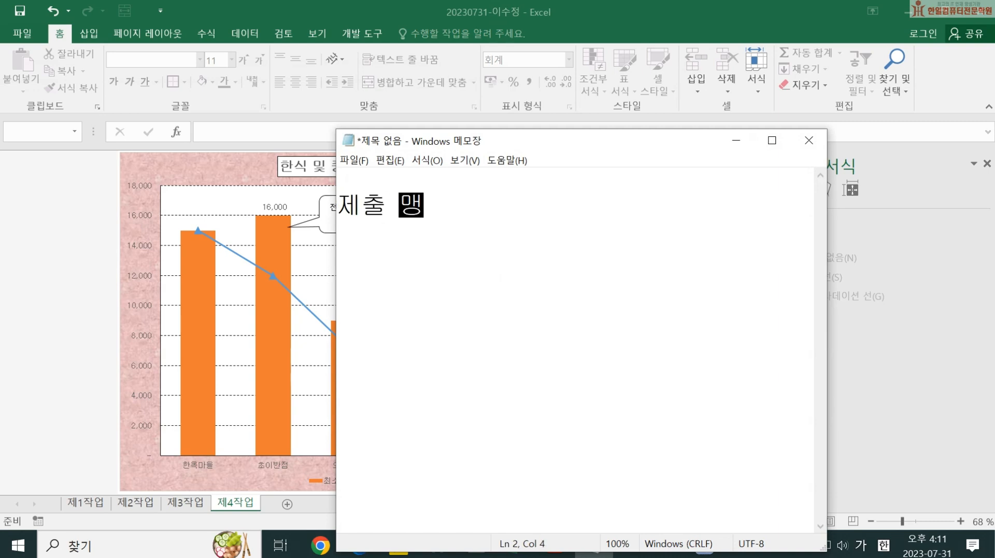
{"action": "key", "text": "BackSpace"}
{"action": "type", "text": "주소"}
{"action": "key", "text": "Return"}
{"action": "key", "text": "Return"}
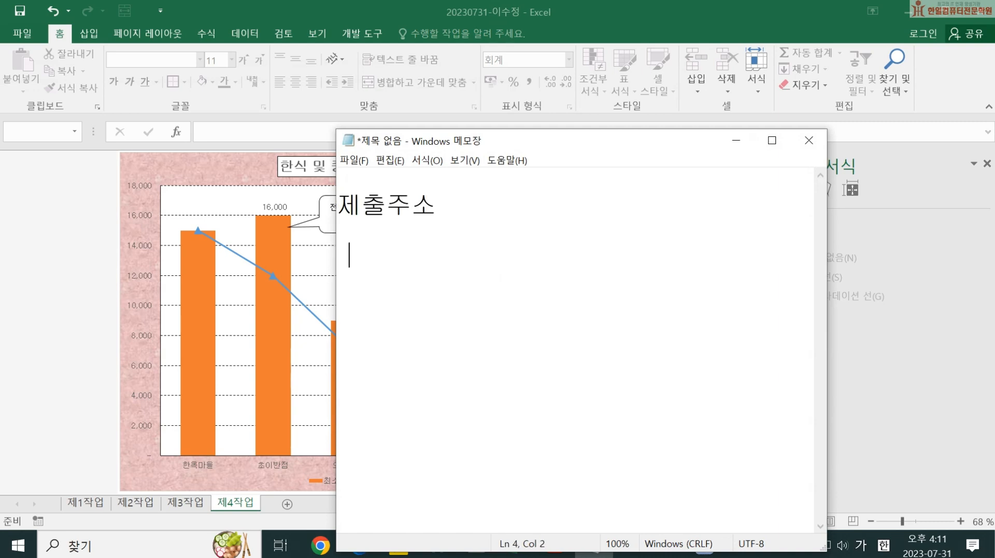